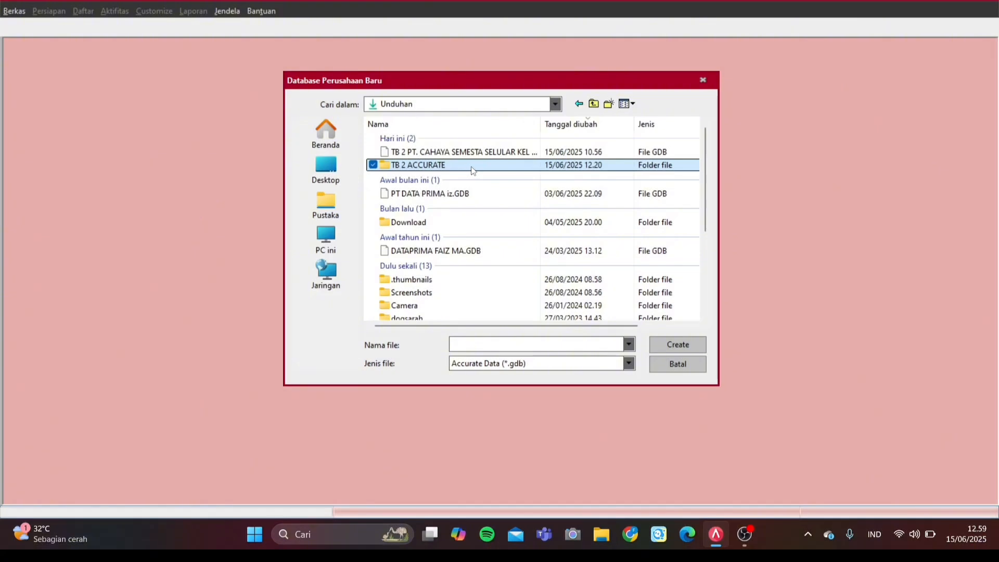
Step: Name the new database file 'PT CAHAYA SEMESTA SELULAR' inside the TB 2 ACCURATE folder
double_click(472, 170)
left_click(507, 343)
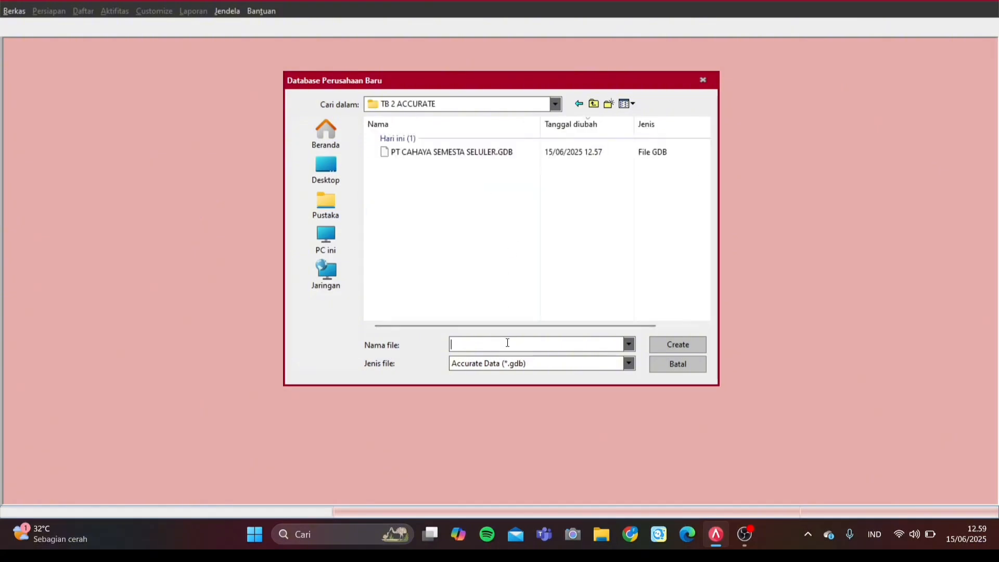
key("Caps_Lock")
type("PT CAA")
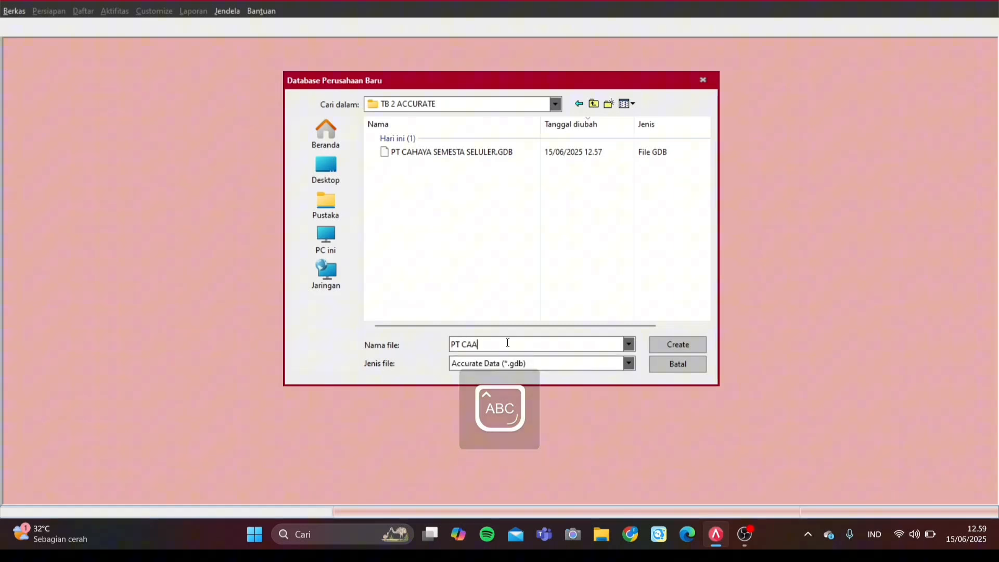
key("BackSpace")
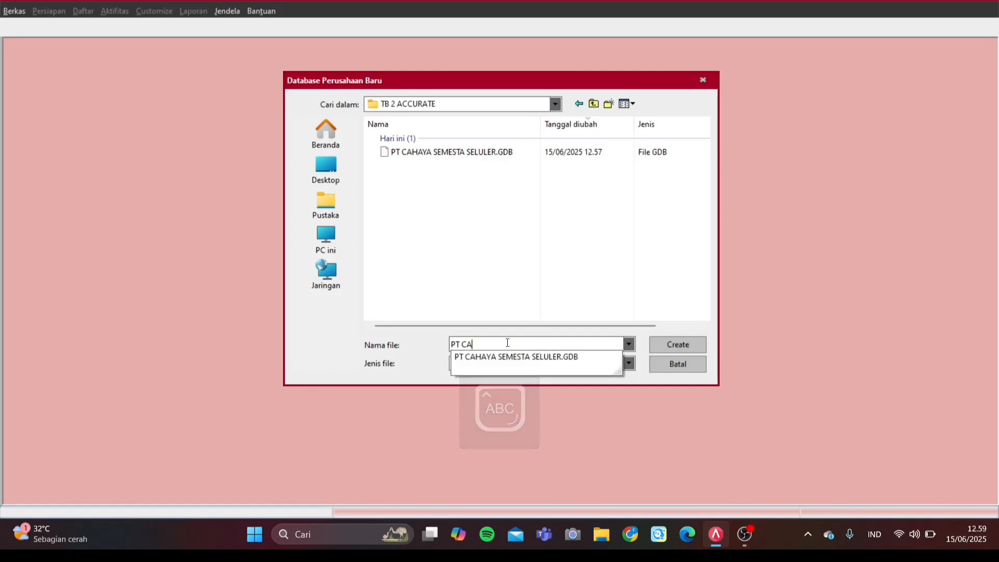
type("HAYA SEMEST")
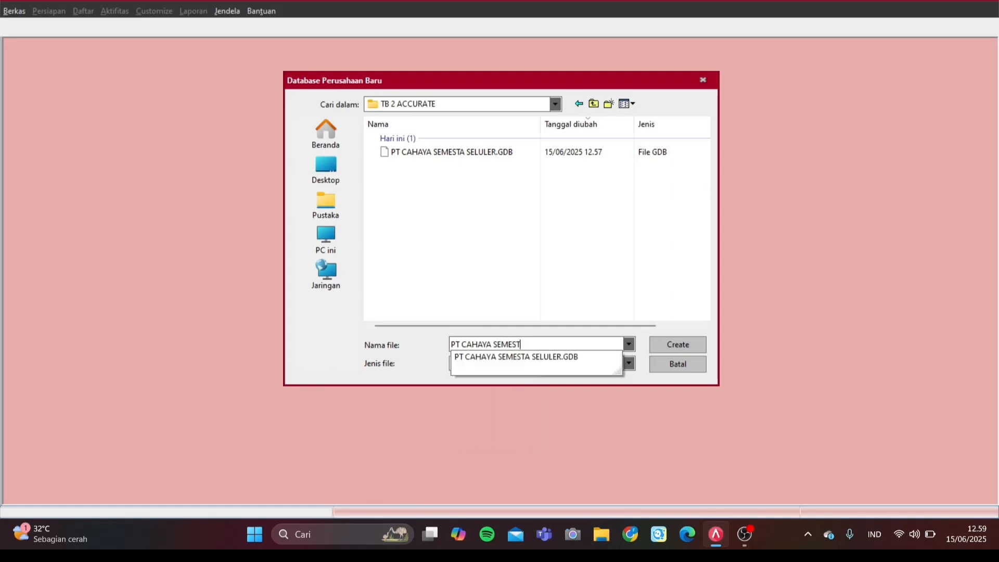
type("A SELULER")
key("BackSpace")
key("BackSpace")
type("AR")
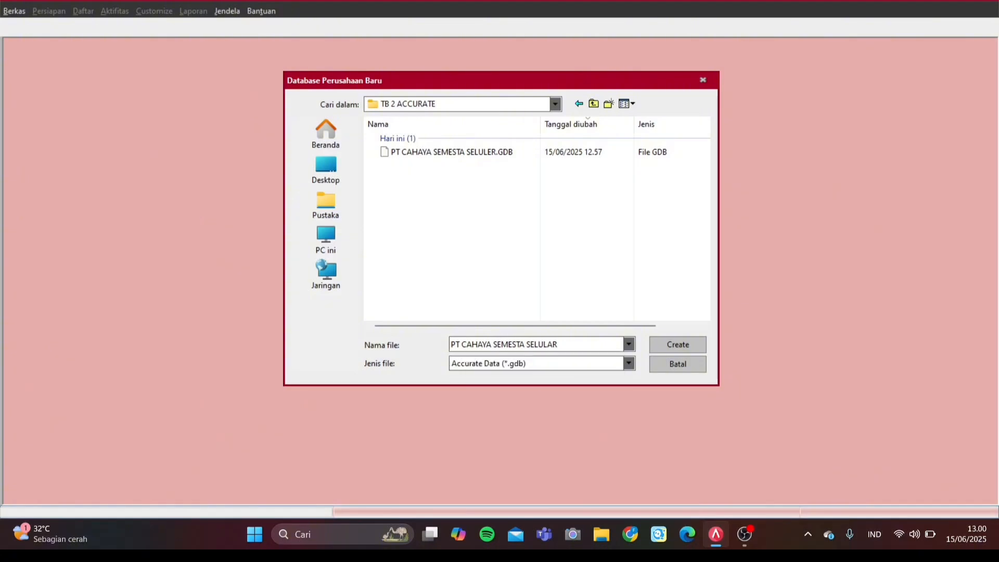
key("Return")
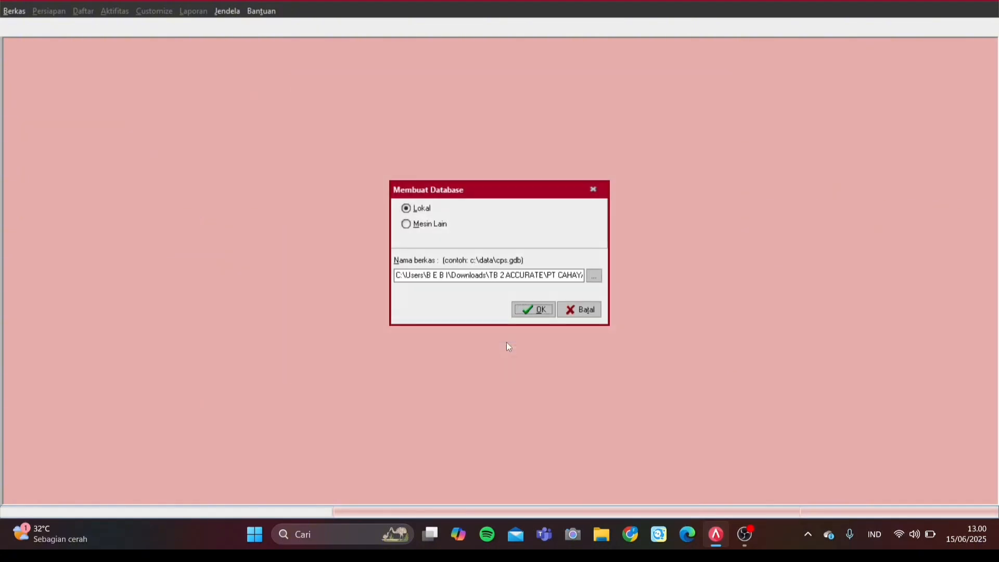
Step: Keep Lokal and confirm creating the database on this machine
left_click(538, 311)
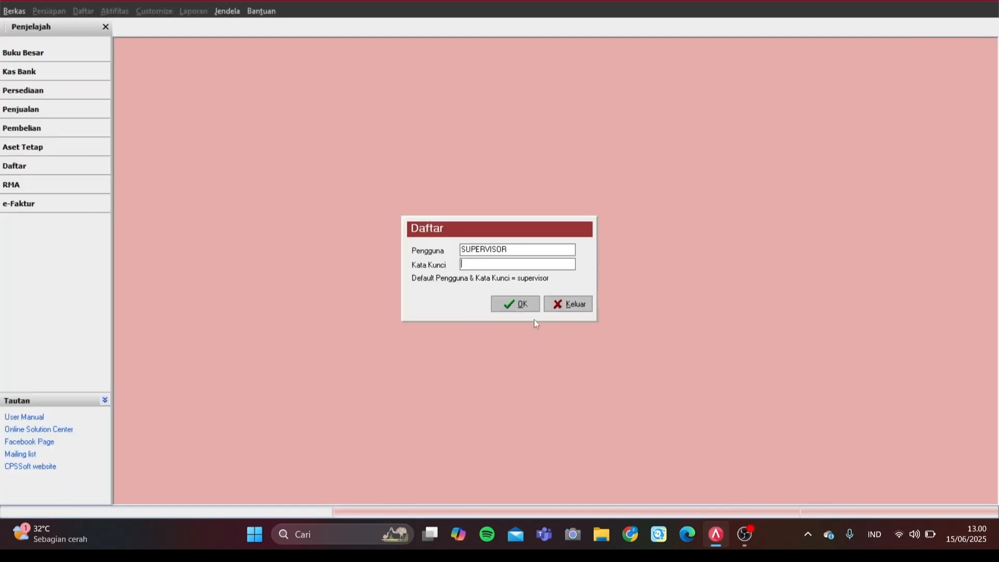
Step: Log in as SUPERVISOR with the account password
key("Caps_Lock")
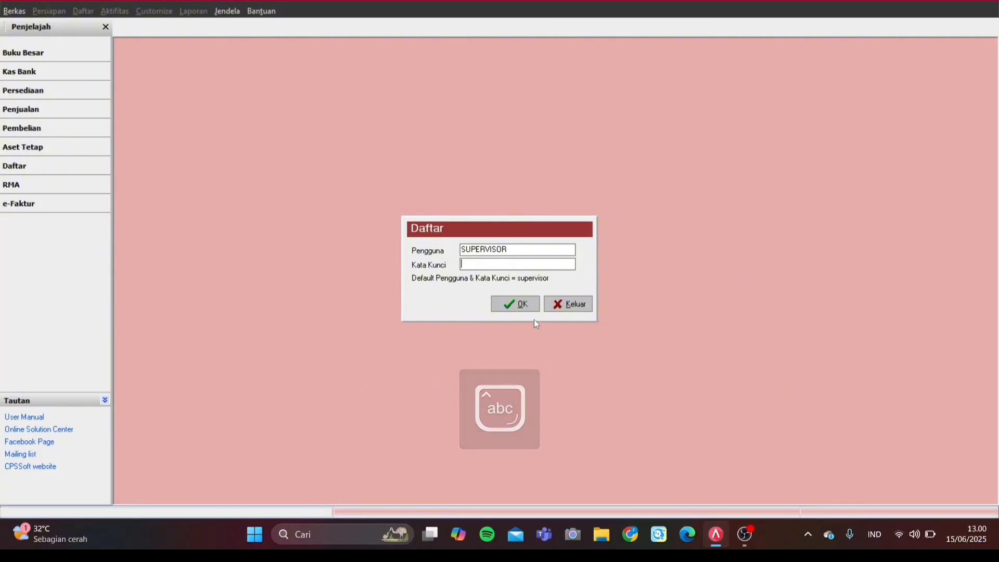
type("supervi")
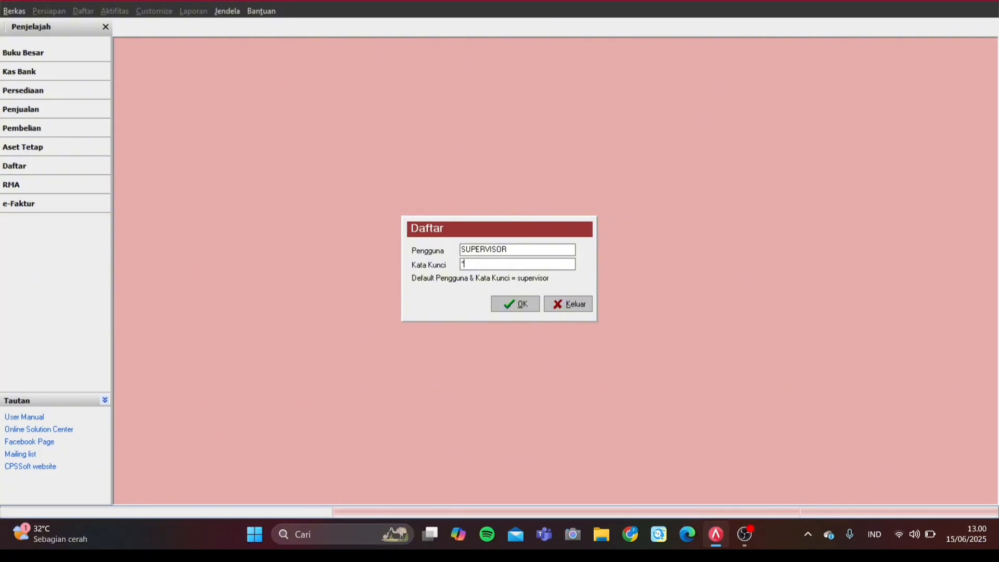
type("sor")
key("Return")
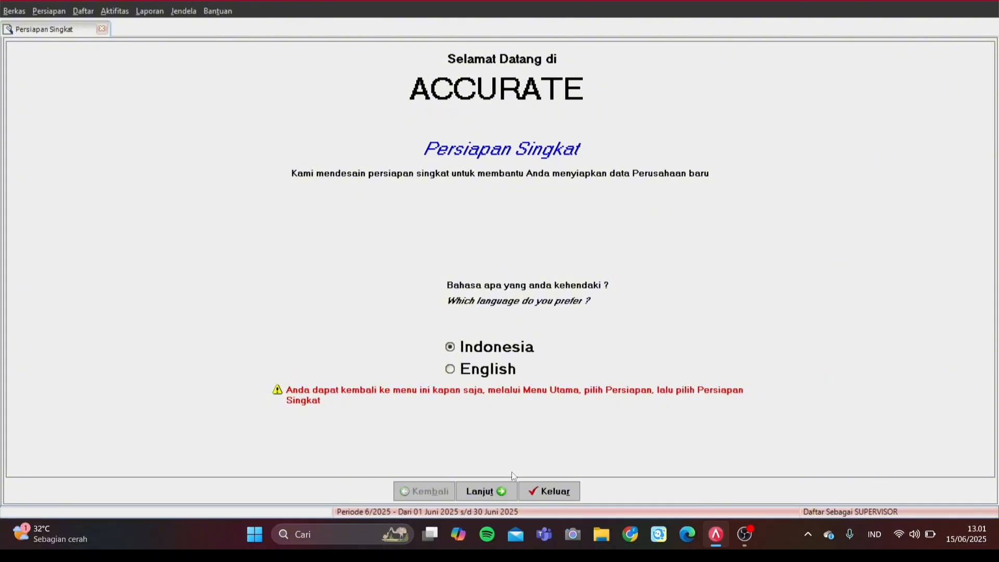
Step: Start the setup wizard in Indonesia language using Persiapan Mahir
left_click(498, 353)
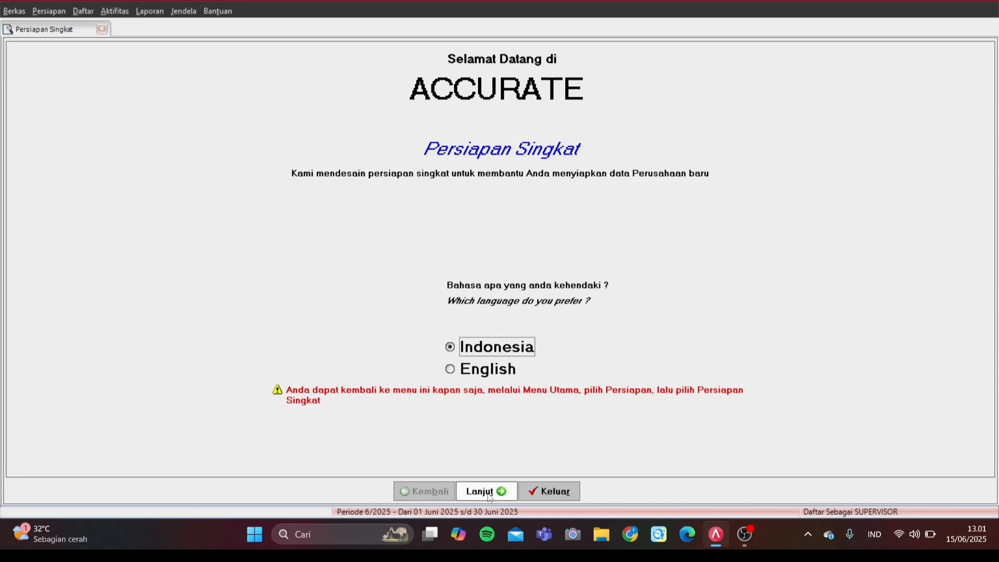
left_click(489, 495)
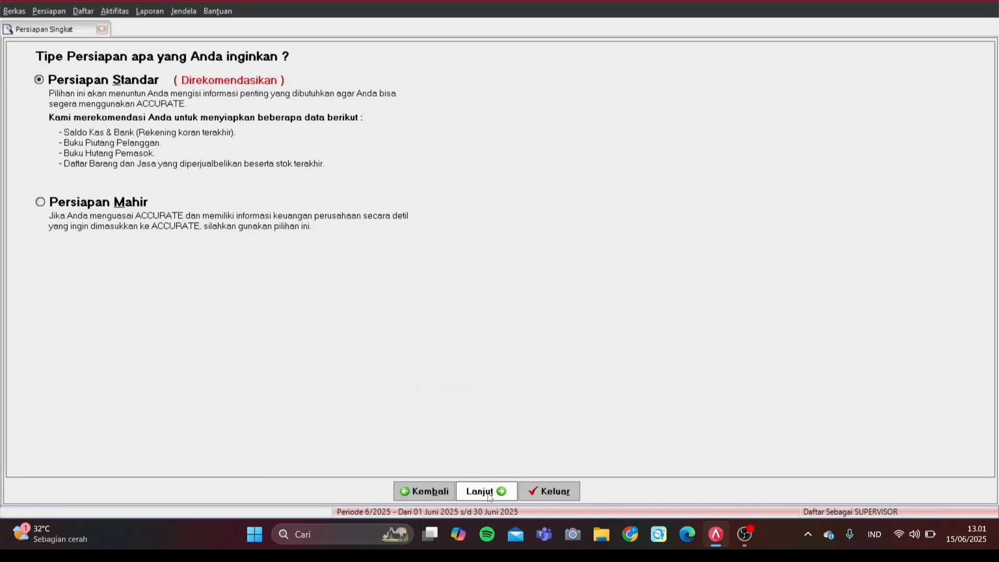
left_click(113, 218)
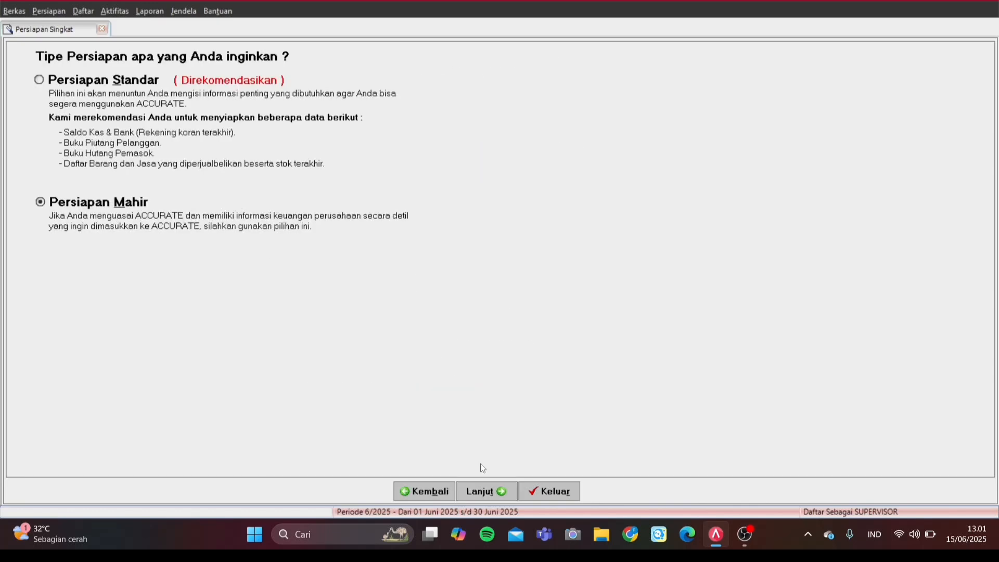
left_click(476, 491)
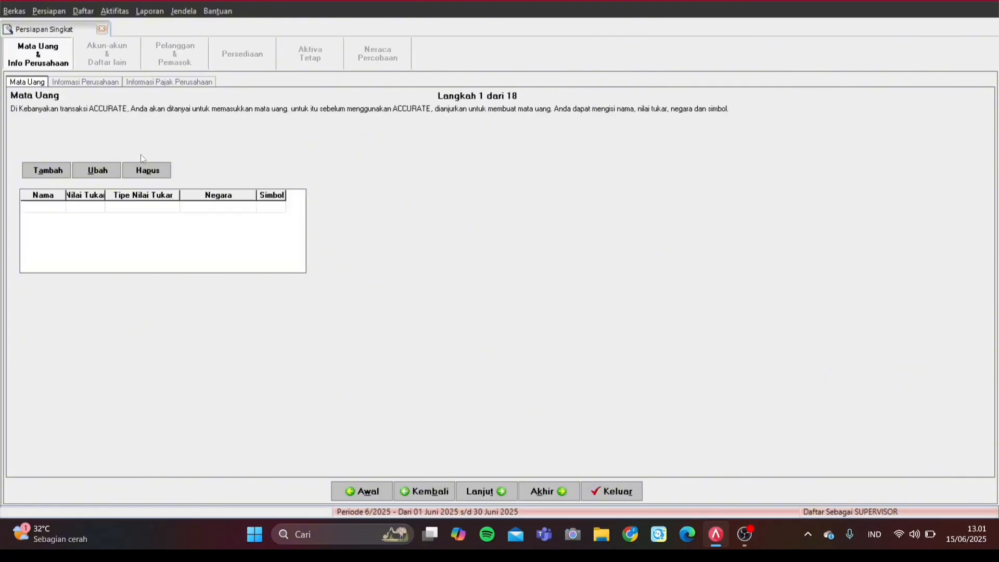
Step: Add the Rupiah currency with rate 1, country Indonesia and symbol Rp
left_click(43, 206)
type("Rupiah")
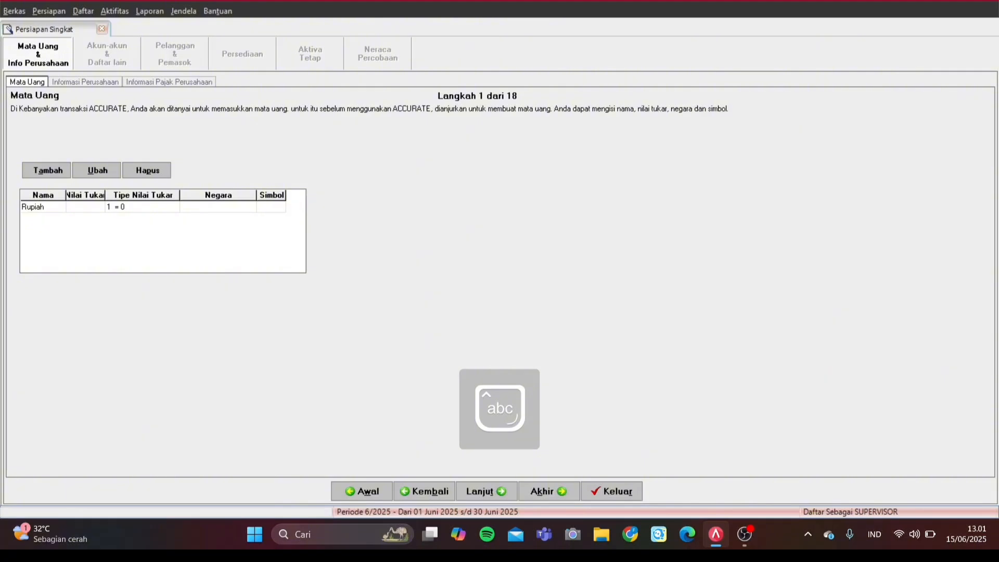
key("Tab")
type("1")
key("Tab")
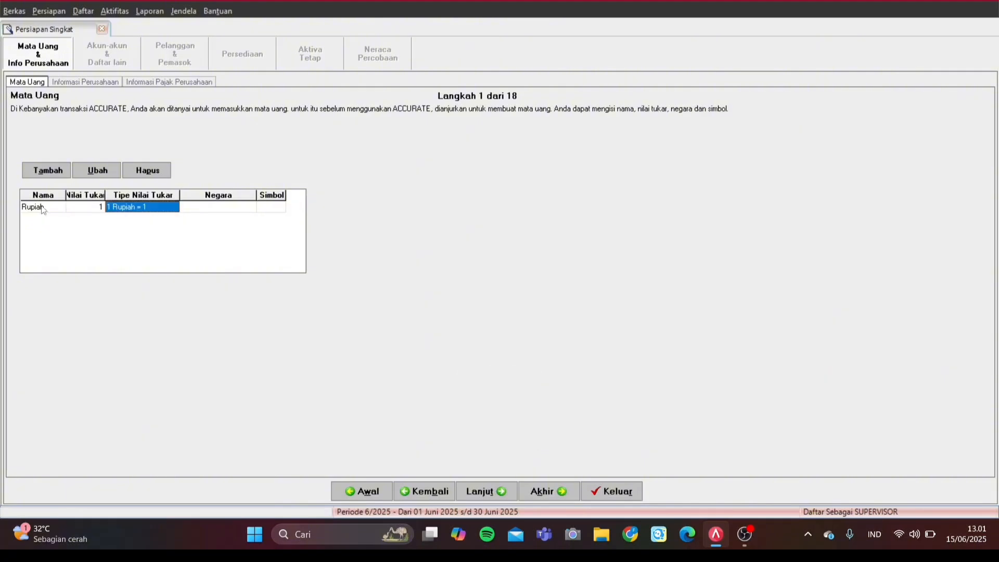
key("Tab")
type("Ind")
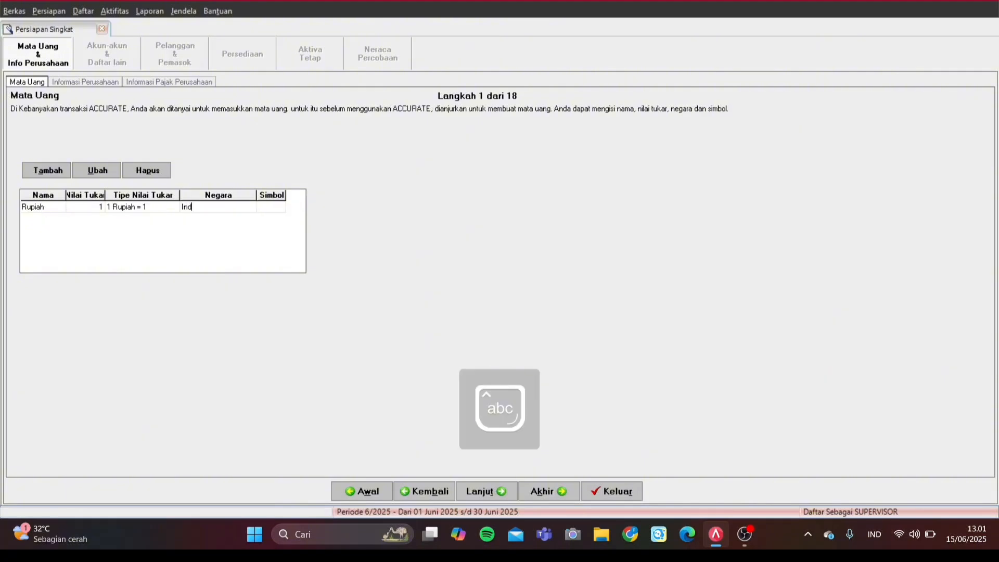
type("onesia")
key("Tab")
type("Rp")
key("Tab")
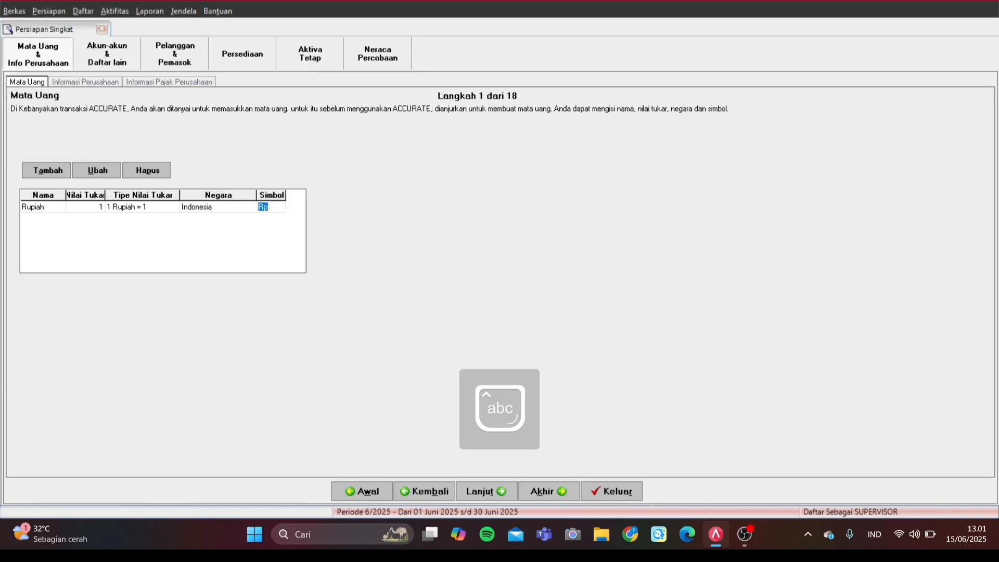
Step: Add SGD with rate 5.500, country Singapura and symbol $, and continue
key("Caps_Lock")
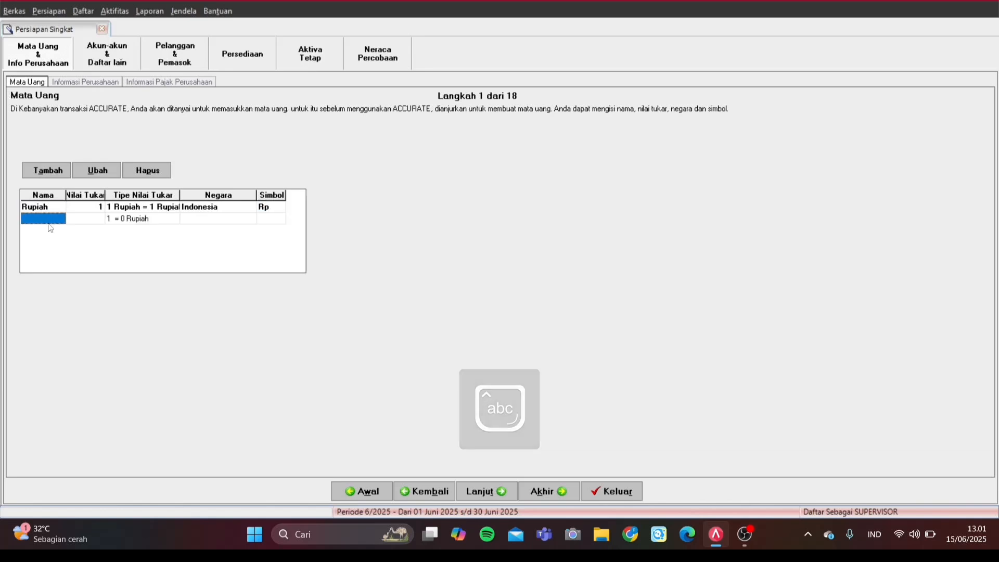
type("SGD")
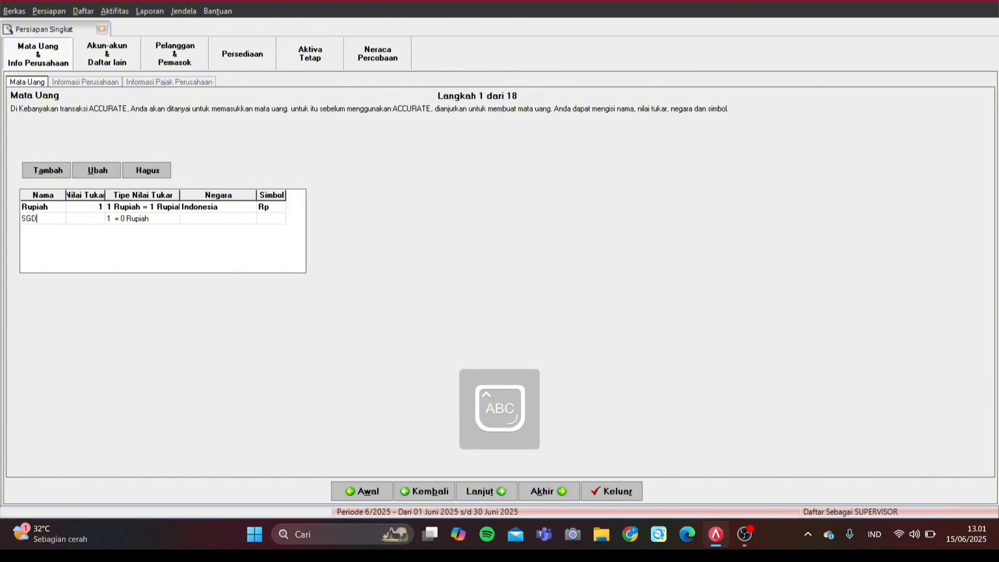
key("Caps_Lock")
key("Tab")
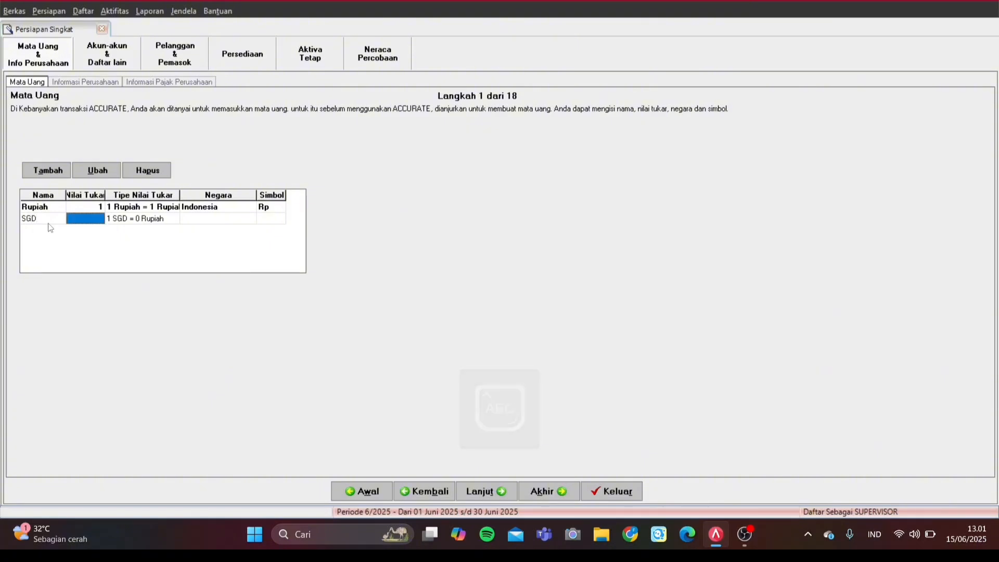
type("55")
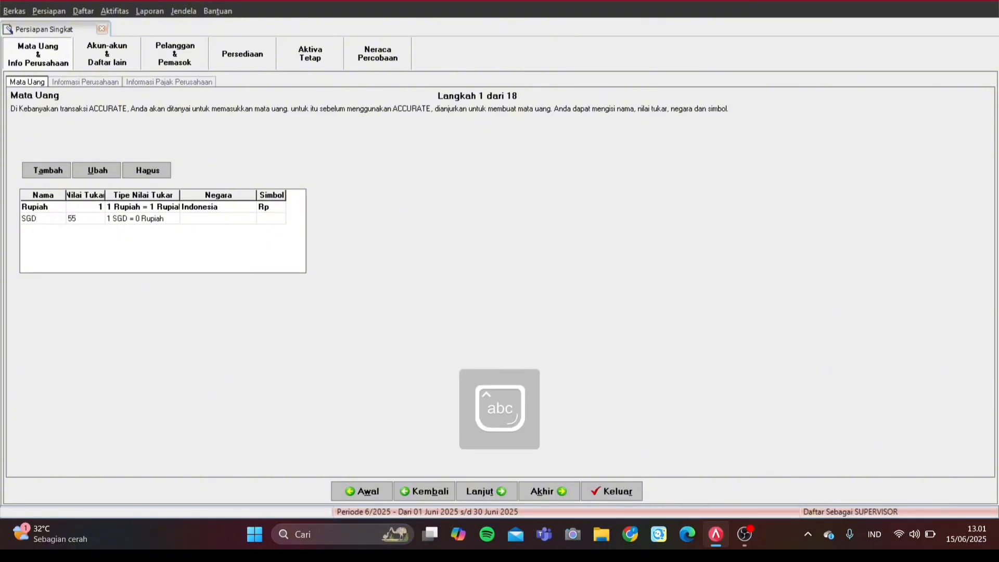
type("00")
key("Tab")
key("Tab")
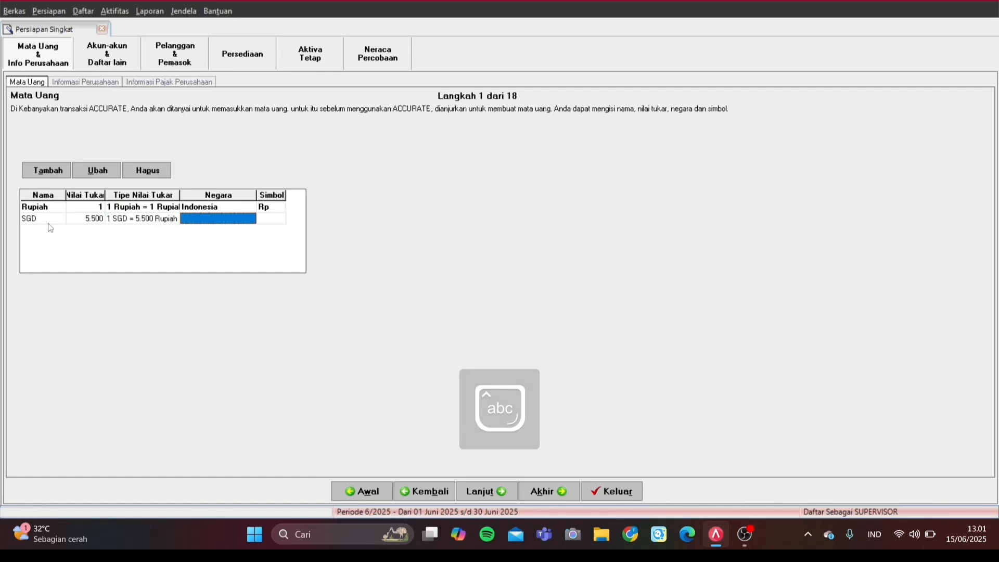
key("Caps_Lock")
type("S")
key("Caps_Lock")
type("in")
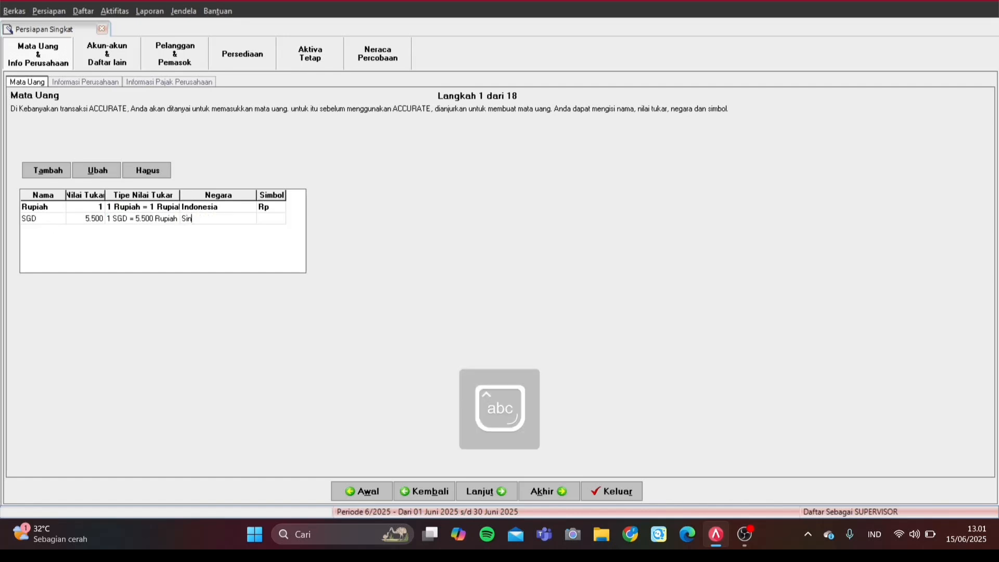
type("gapura")
key("Tab")
key("Caps_Lock")
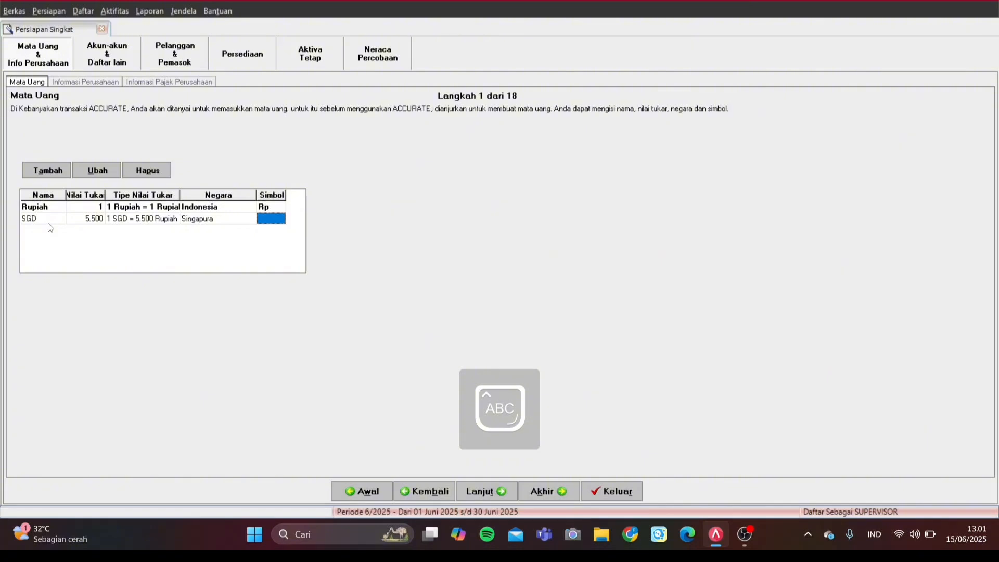
key("Caps_Lock")
type("$")
left_click(489, 493)
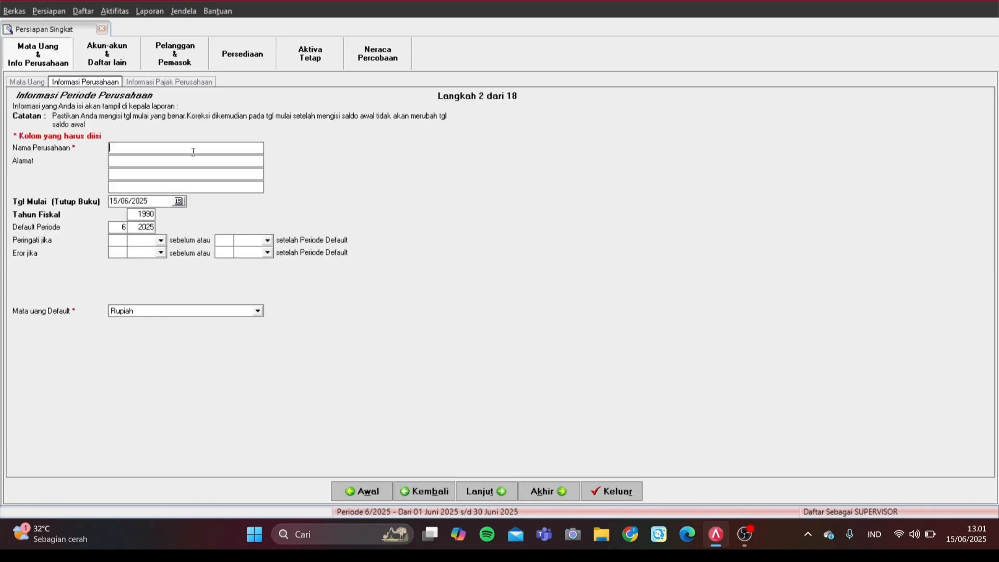
Step: Enter the company name PT CAHAYA SEMESTA SELULAR
key("Caps_Lock")
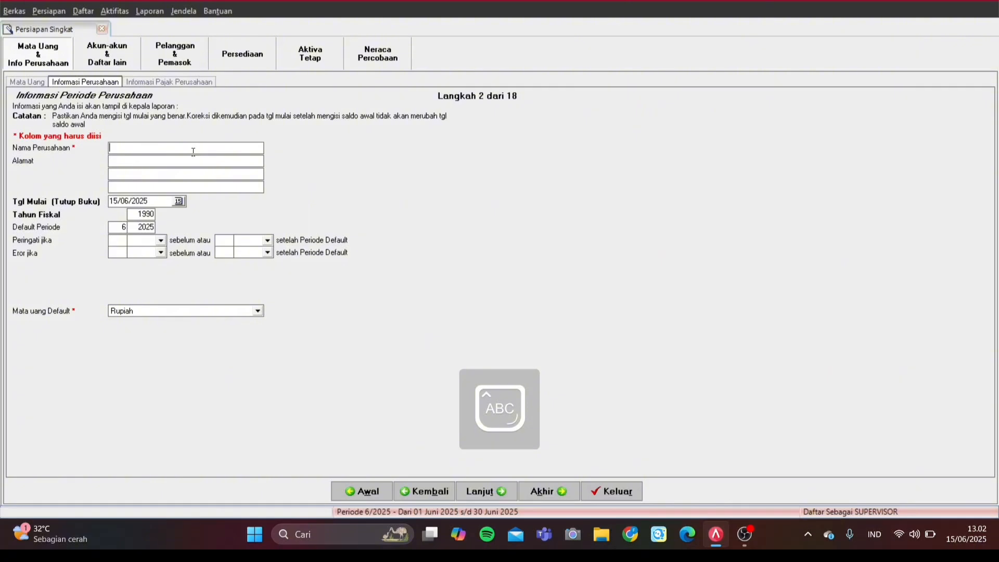
type("PT CAHAYA SEMESTA ")
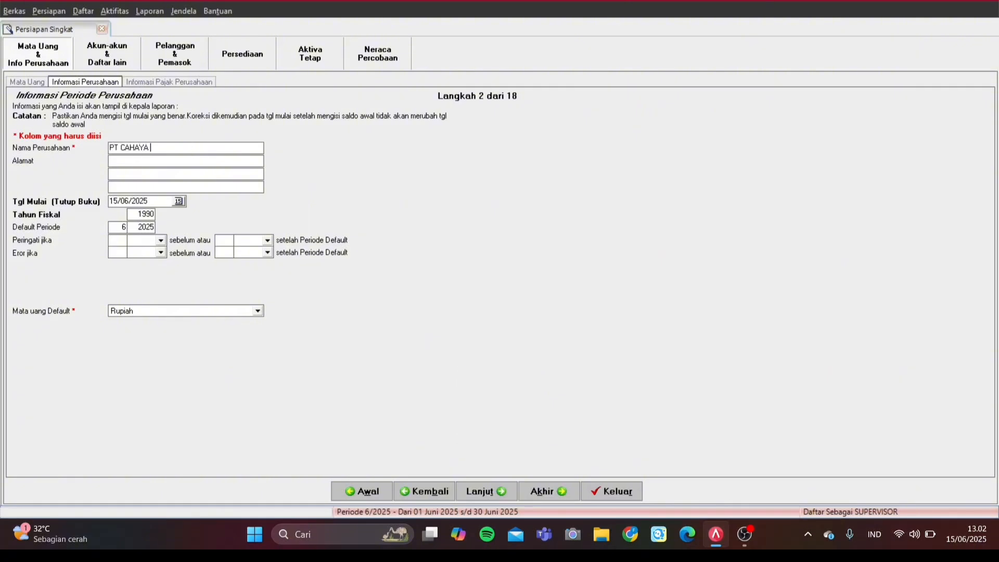
type("SU")
key("BackSpace")
type("ELULAR")
Step: Enter the company address Jl Meruya
key("Tab")
type("J")
key("Caps_Lock")
type("l m")
key("Caps_Lock")
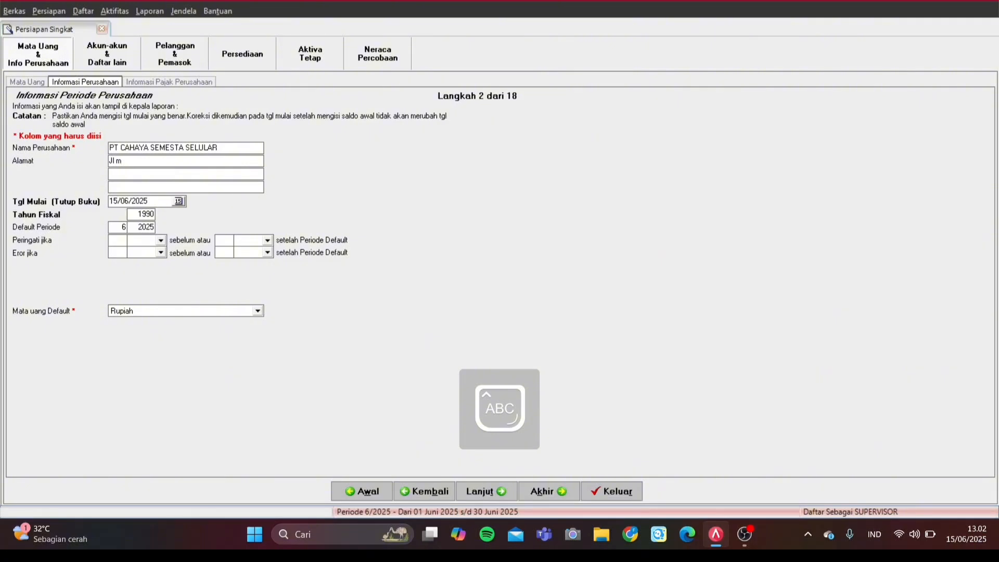
key("BackSpace")
type("M")
key("Caps_Lock")
type("ey")
key("BackSpace")
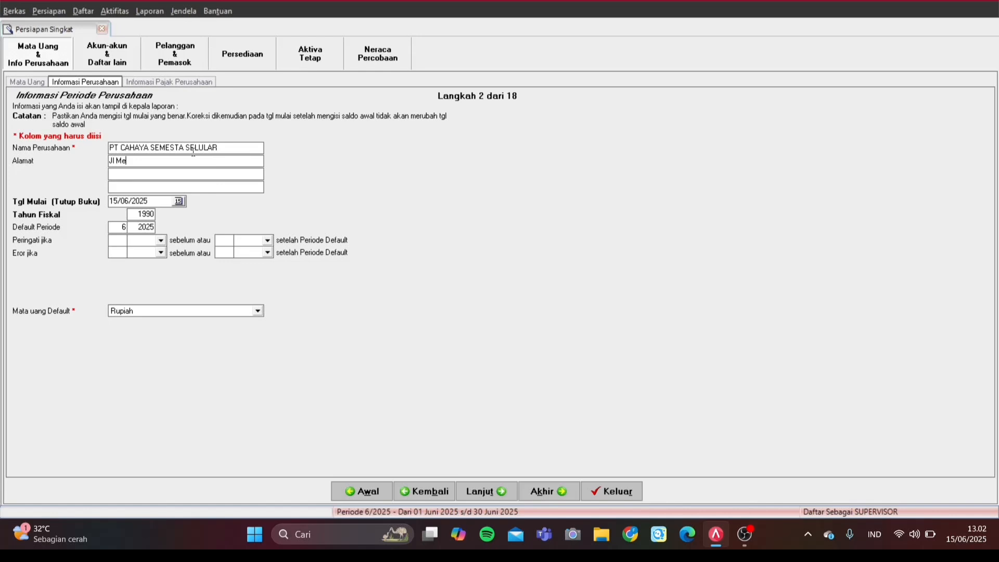
type("ruya")
Step: Set start date 31/05/2007, fiscal year 2007 and default period year 2007, then continue
left_click_drag(148, 200, 2, 200)
type("31/05/2007")
left_click(134, 215)
key("BackSpace")
key("BackSpace")
key("BackSpace")
key("BackSpace")
type("2007")
key("Tab")
double_click(133, 228)
type("25")
key("BackSpace")
key("BackSpace")
type("07")
key("Tab")
left_click(484, 491)
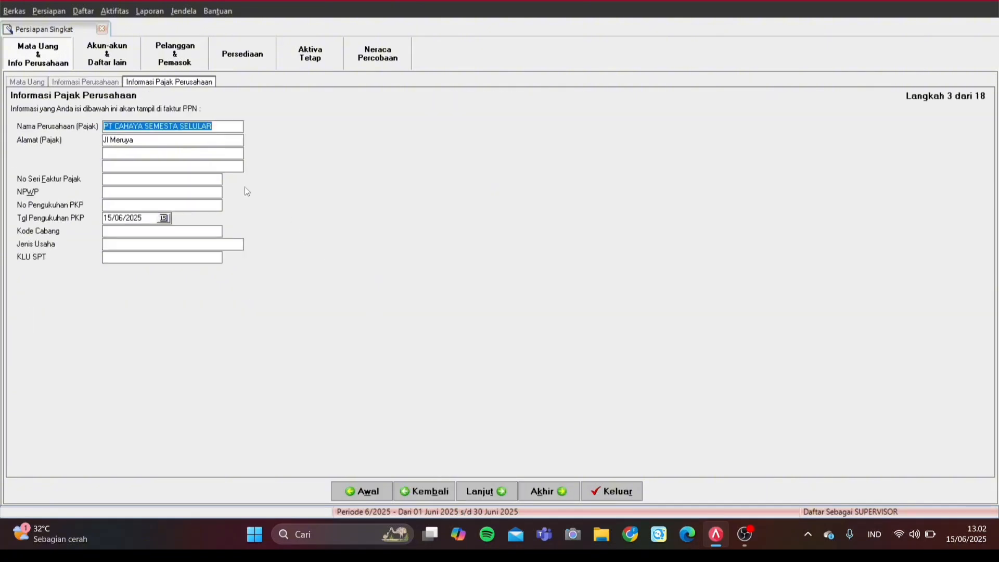
Step: Append 'Selatan' to the tax address and enter faktur serial 010.000.11.0000087
left_click(162, 145)
type("Selatan")
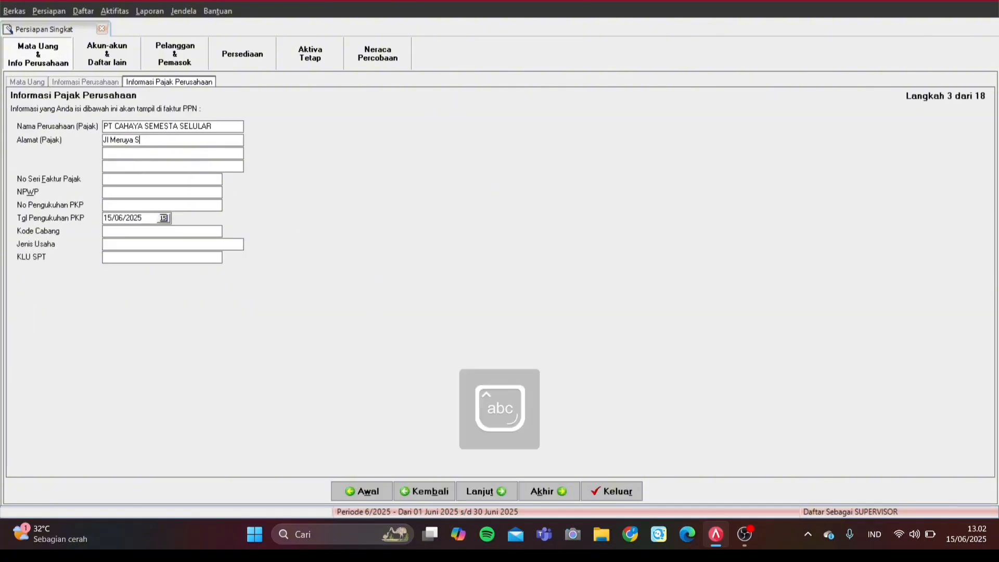
left_click(148, 178)
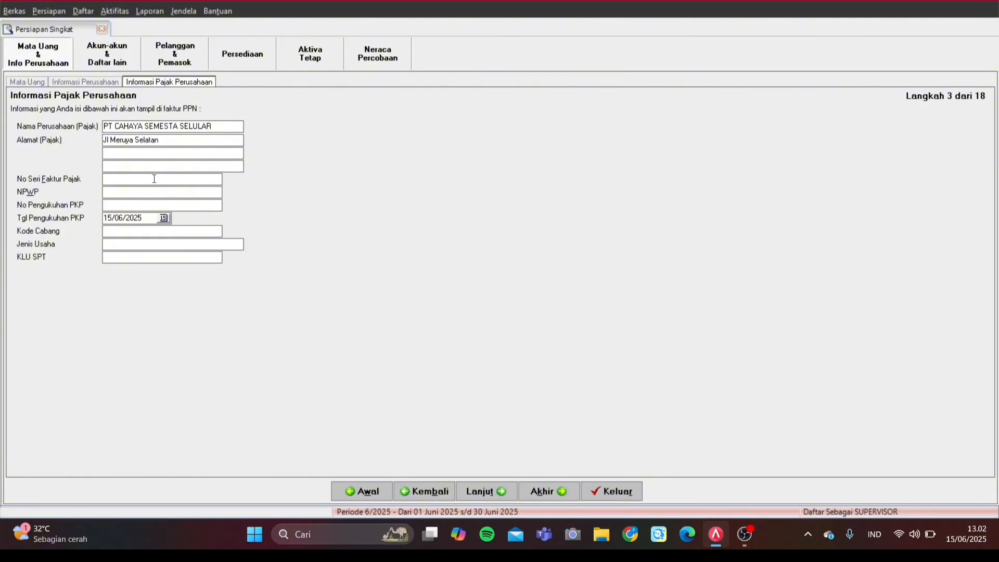
type("0")
type("000")
type(".11.000")
type("0087")
Step: Finish entering the company's NPWP and select it for copying
type(".30")
type("00")
left_click_drag(172, 192, 88, 198)
key("ctrl+c")
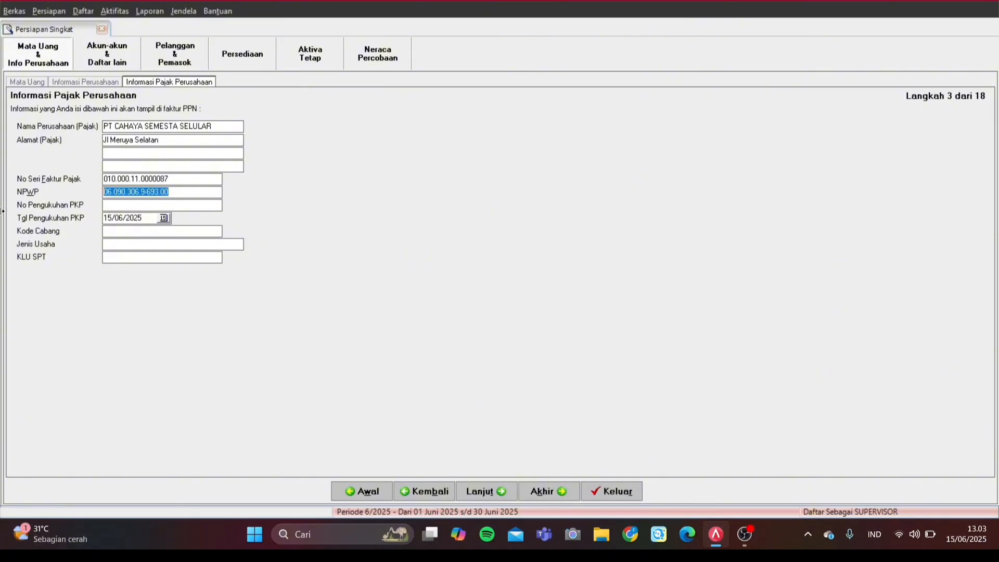
Step: Use the NPWP as PKP number, date 01/01/2006, branch 09, Perdagangan, KLU 39636
left_click(123, 207)
key("ctrl+v")
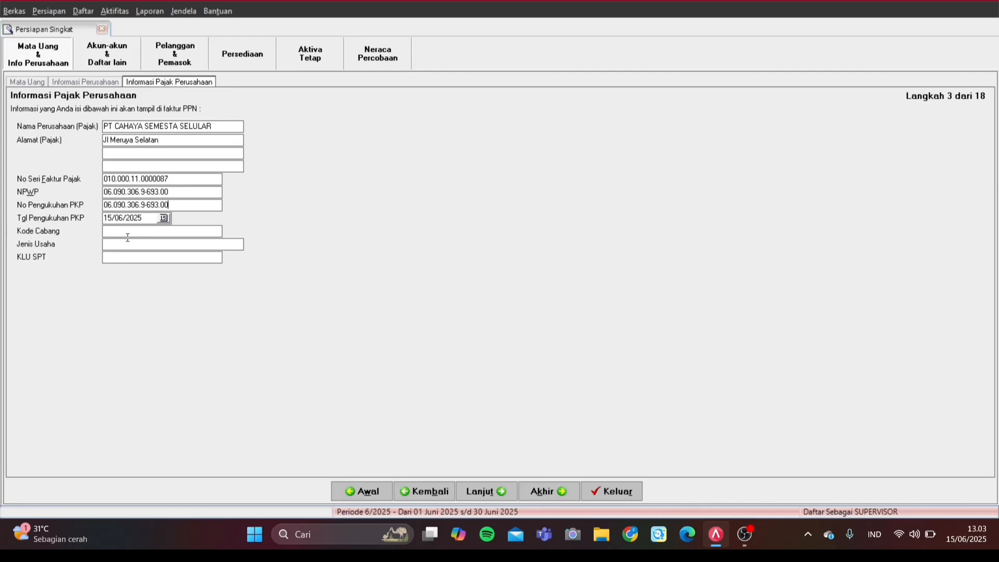
left_click_drag(148, 220, 3, 219)
type("01010000P")
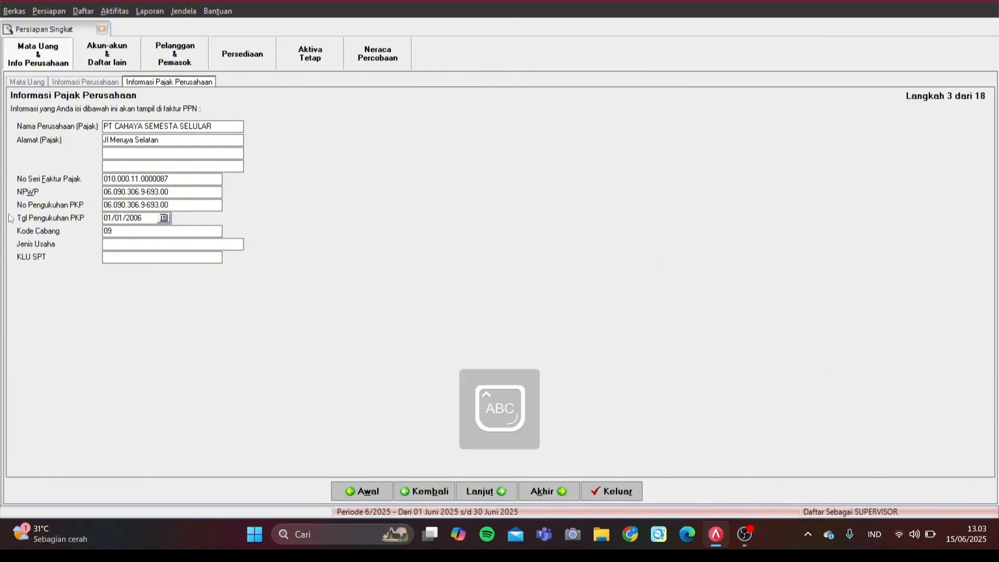
type("erdagangan")
key("Tab")
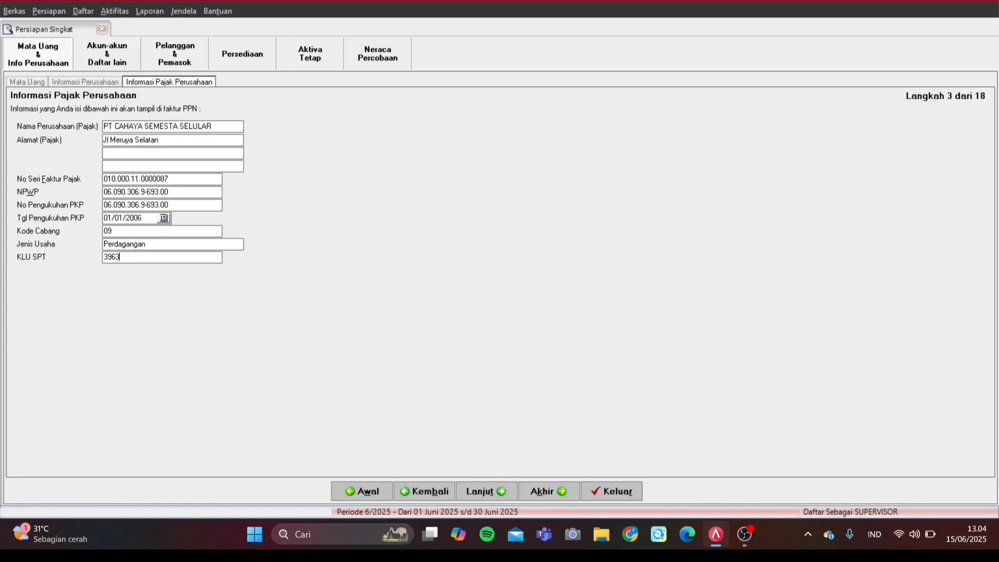
left_click(489, 492)
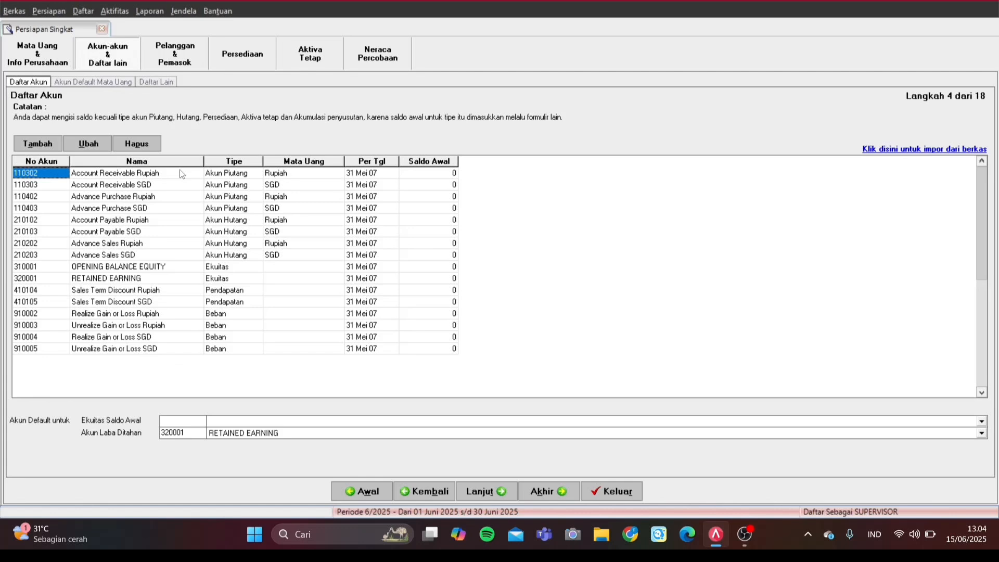
Step: Delete receivable accounts 110302, 110303, 110402 and 110403
left_click(182, 177)
left_click(157, 144)
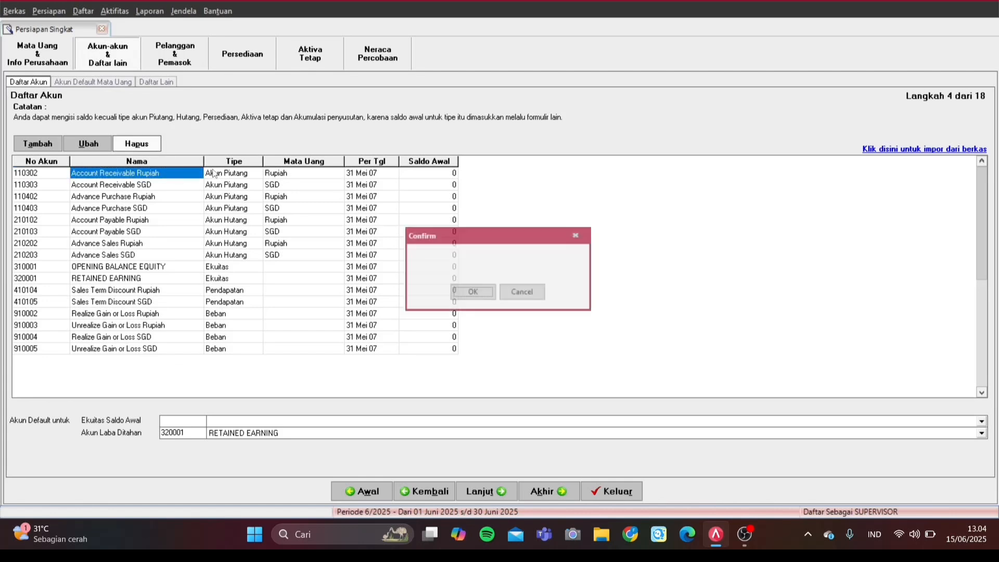
left_click(458, 293)
left_click(474, 294)
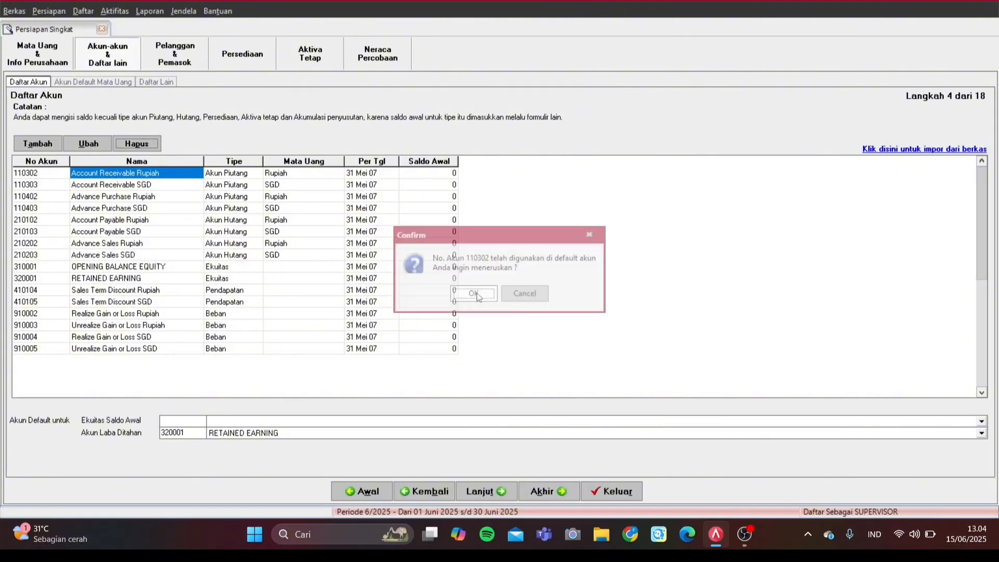
left_click(136, 144)
left_click(480, 294)
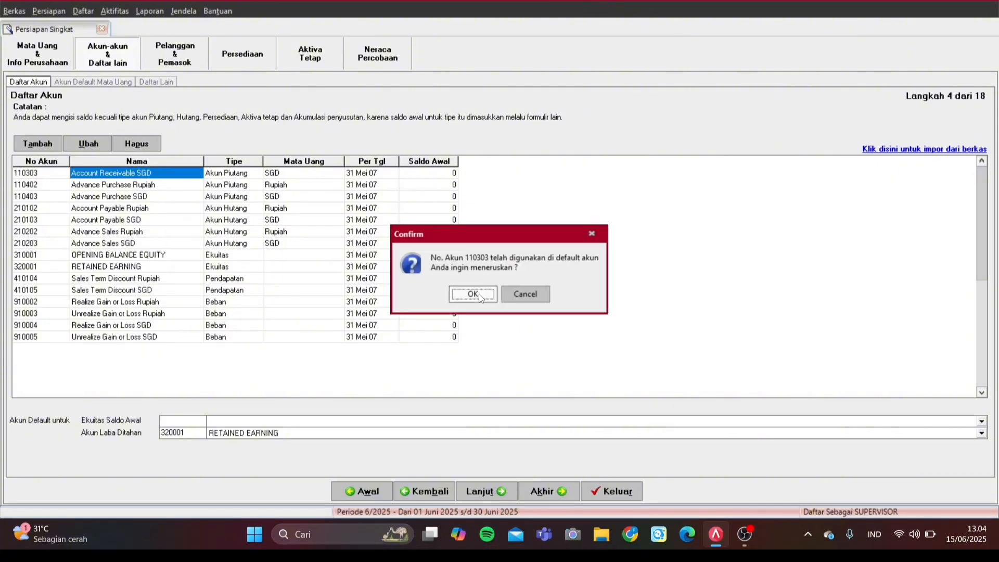
left_click(458, 305)
left_click(136, 144)
left_click(459, 290)
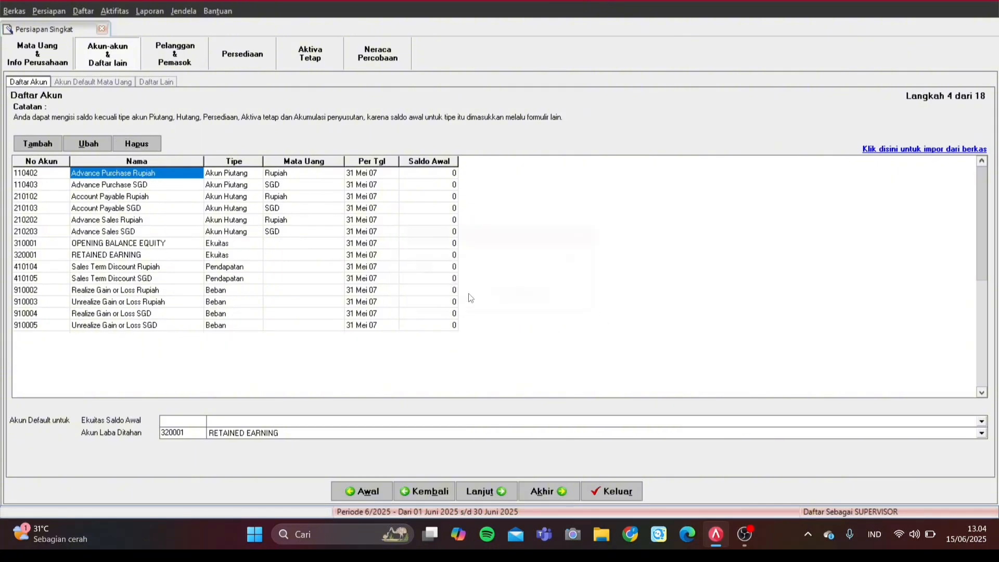
left_click(478, 294)
left_click(137, 144)
left_click(472, 294)
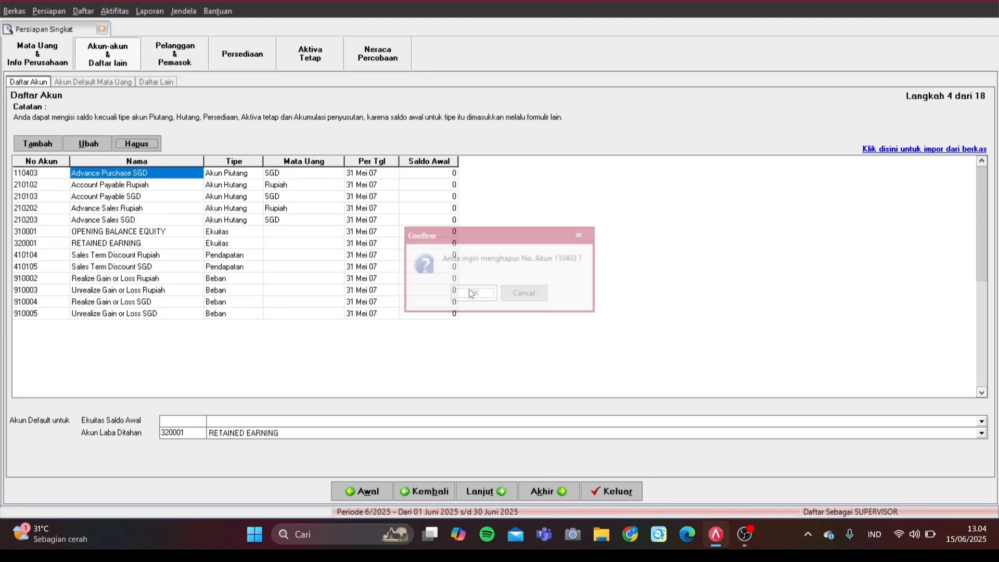
left_click(474, 294)
Step: Delete payable accounts 210102, 210103, 210202 and 210203, keeping OPENING BALANCE EQUITY for now
left_click(159, 149)
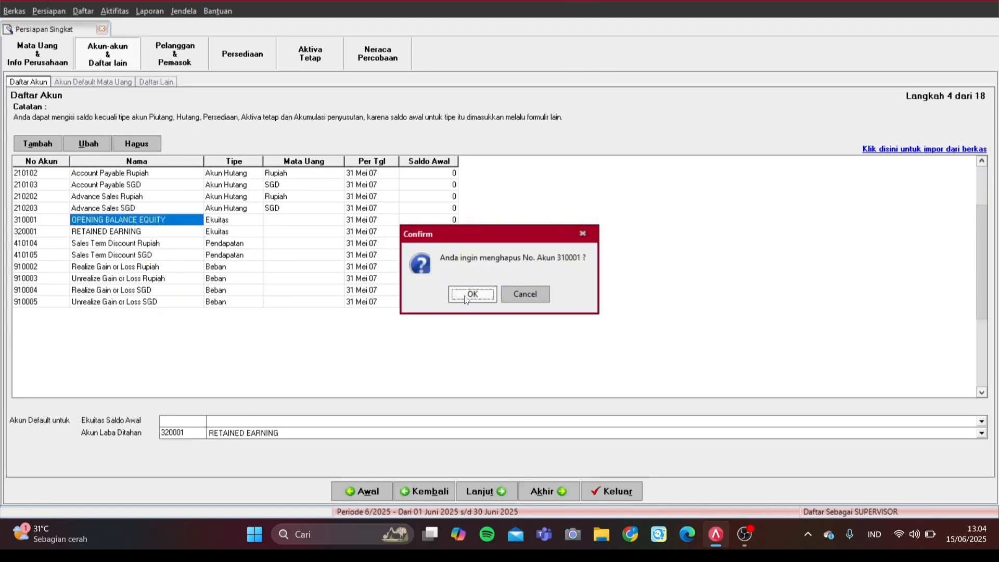
left_click(525, 294)
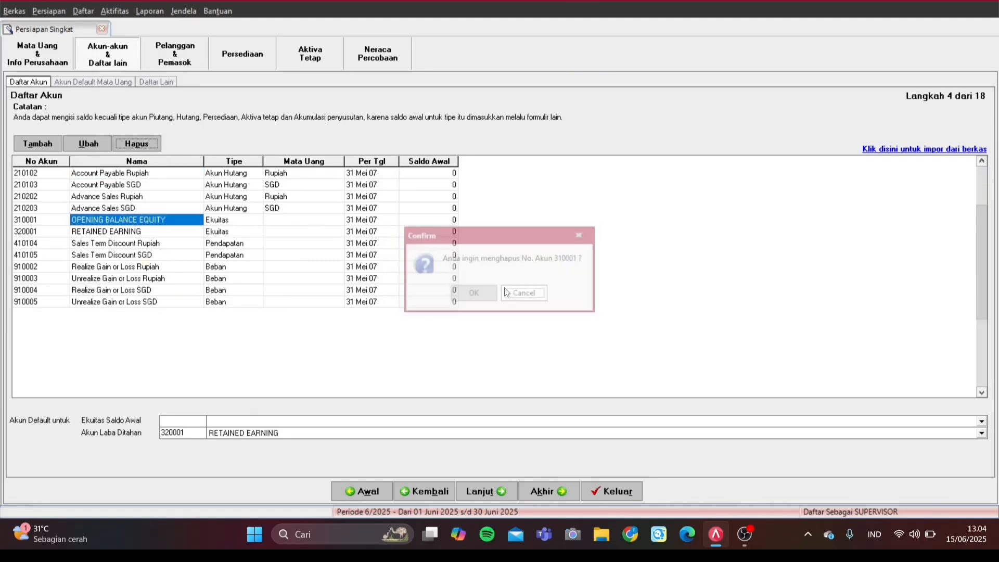
left_click(156, 174)
left_click(136, 144)
left_click(488, 296)
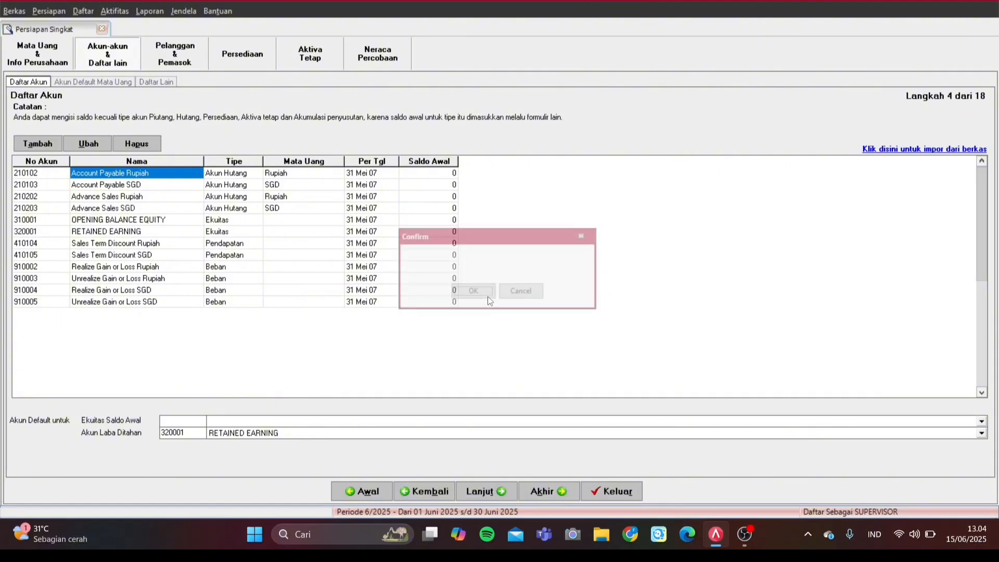
key("Return")
left_click(463, 292)
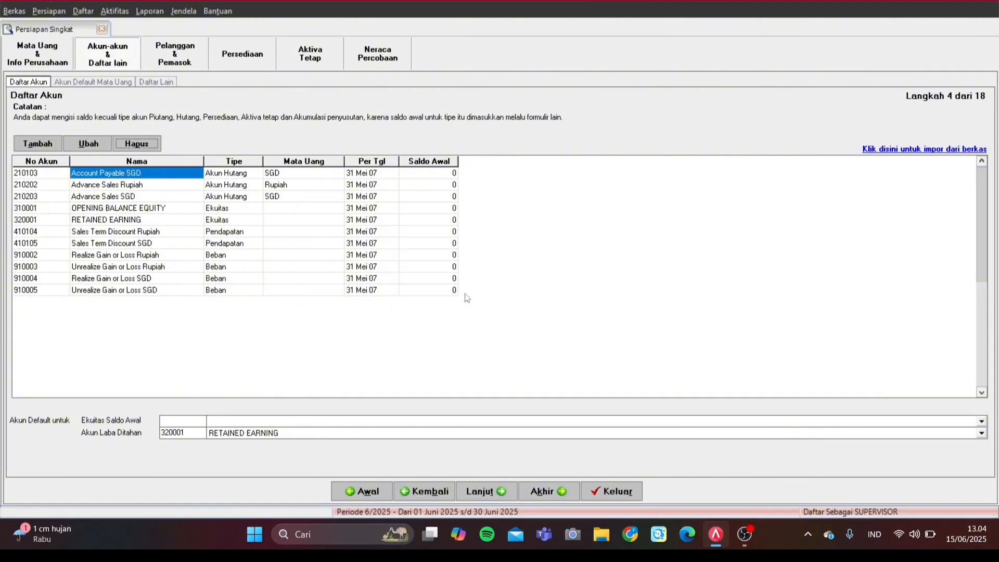
key("Return")
left_click(473, 293)
left_click(473, 292)
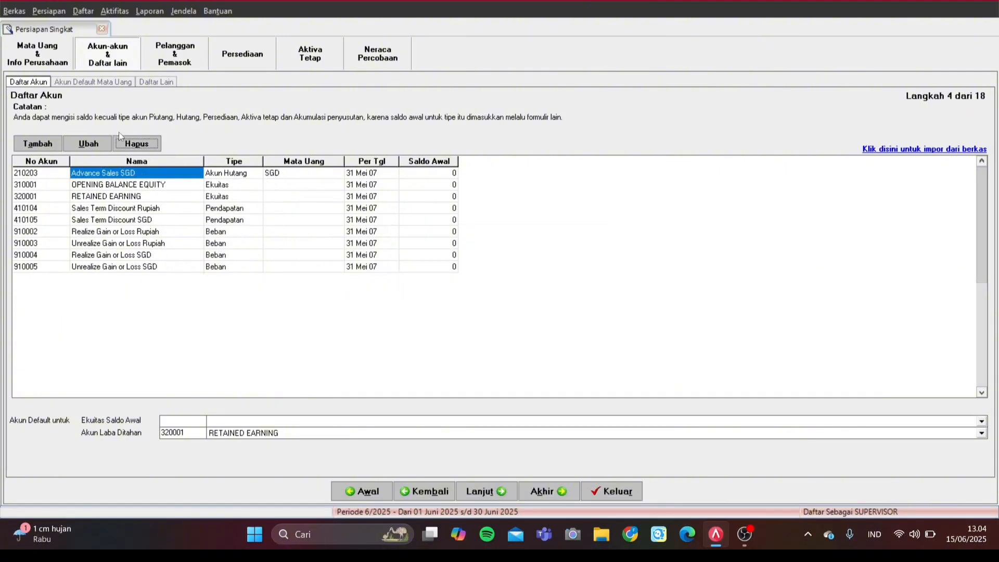
key("Return")
left_click(455, 296)
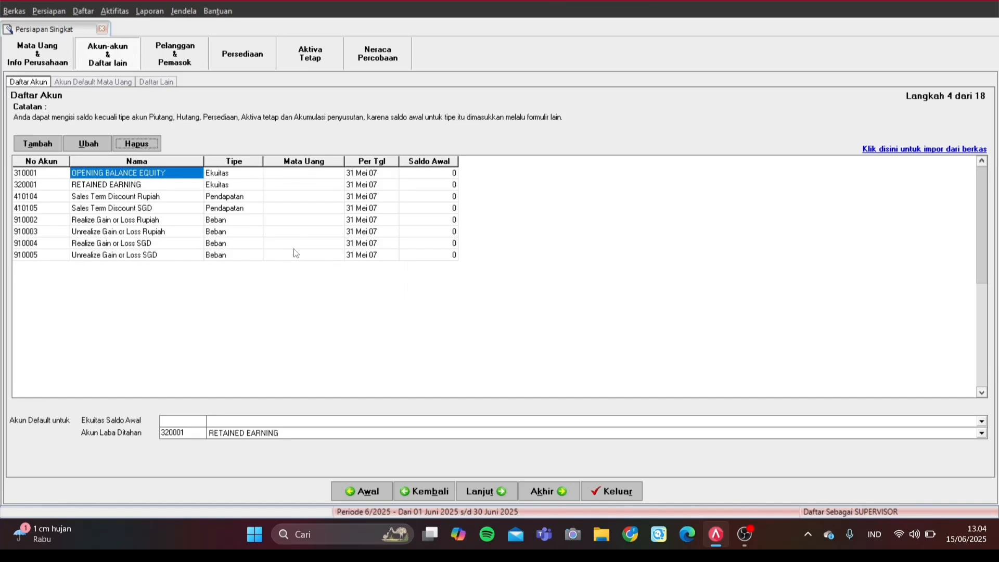
Step: Delete accounts 310001 OPENING BALANCE EQUITY, 410104, 410105 and 910002 through 910005
left_click(154, 143)
left_click(483, 296)
left_click(474, 294)
left_click(166, 185)
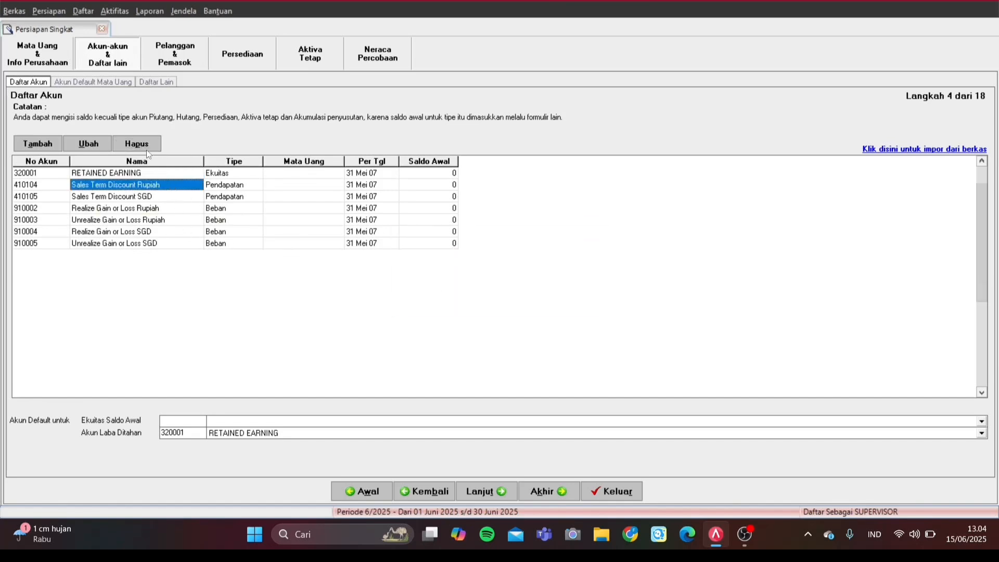
left_click(145, 146)
left_click(471, 290)
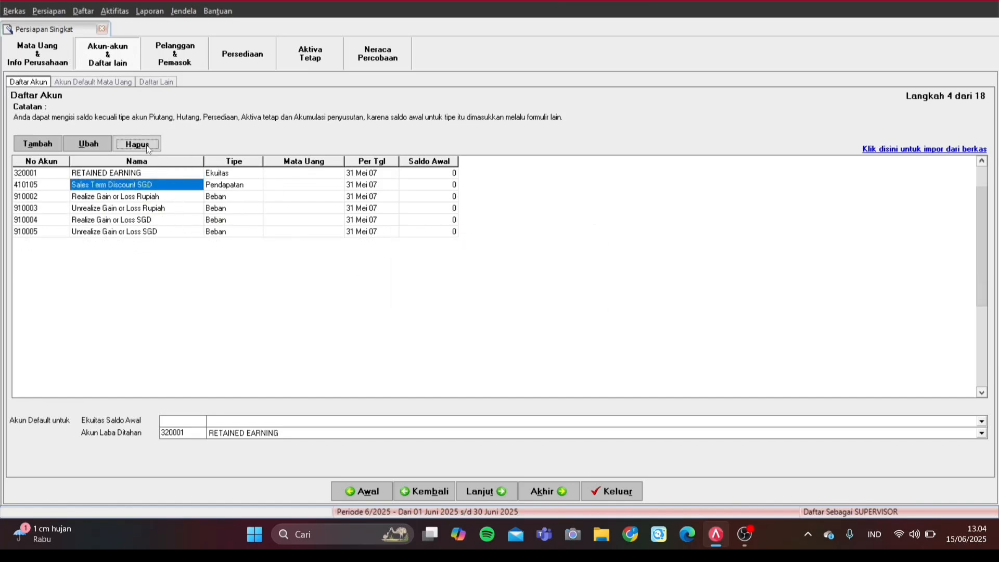
left_click(137, 143)
left_click(475, 292)
left_click(149, 147)
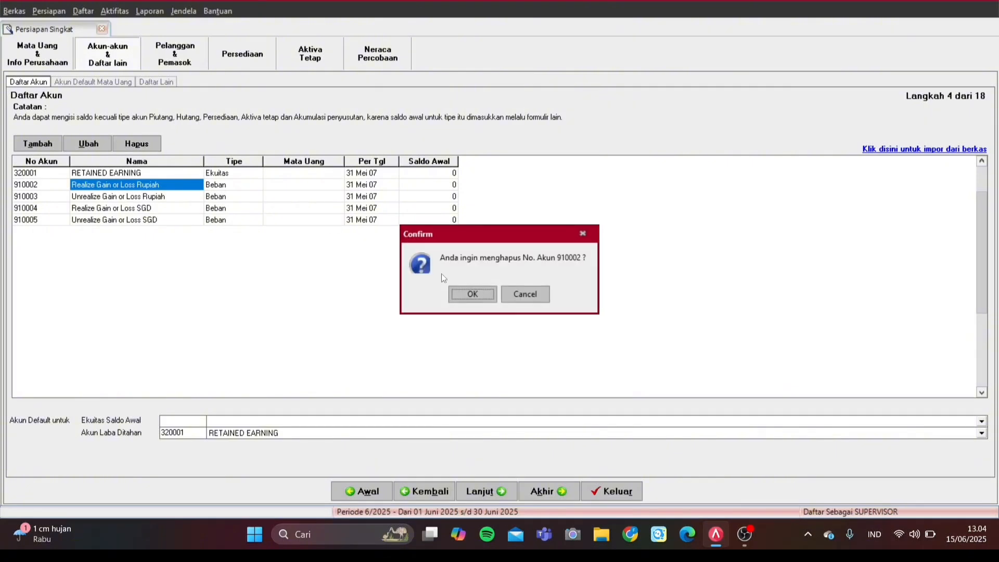
left_click(471, 292)
left_click(136, 144)
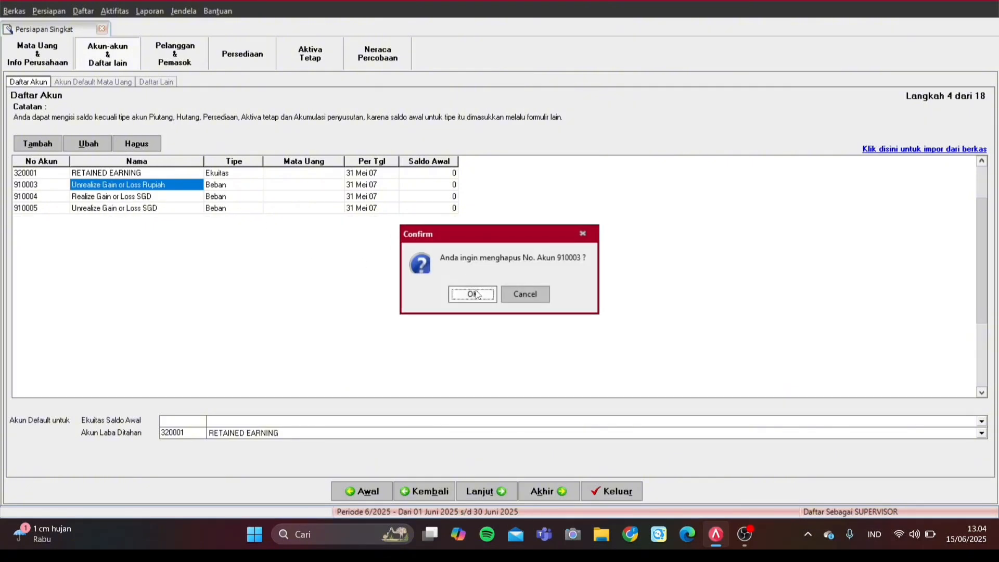
left_click(470, 293)
left_click(138, 145)
left_click(473, 293)
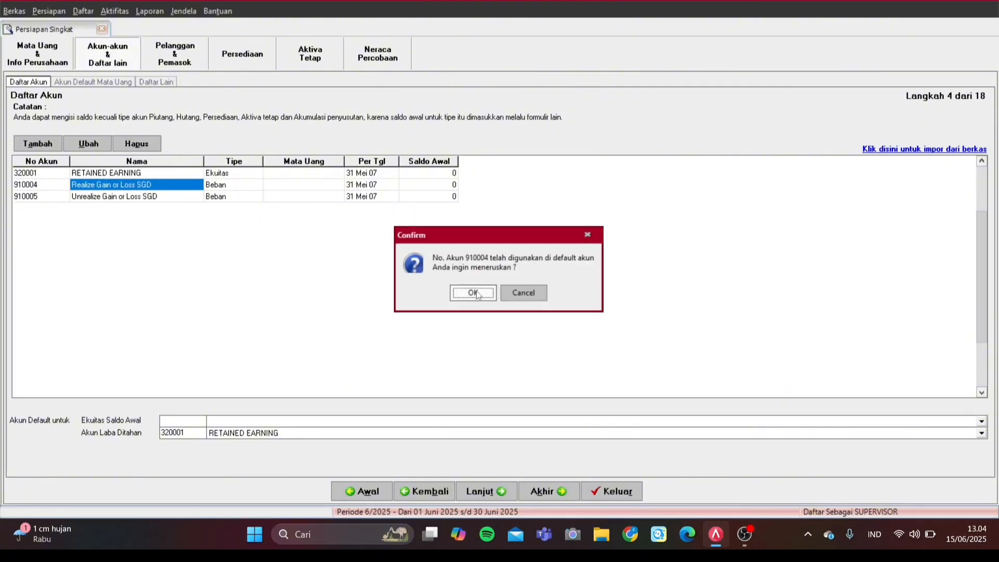
left_click(473, 292)
left_click(118, 144)
left_click(488, 295)
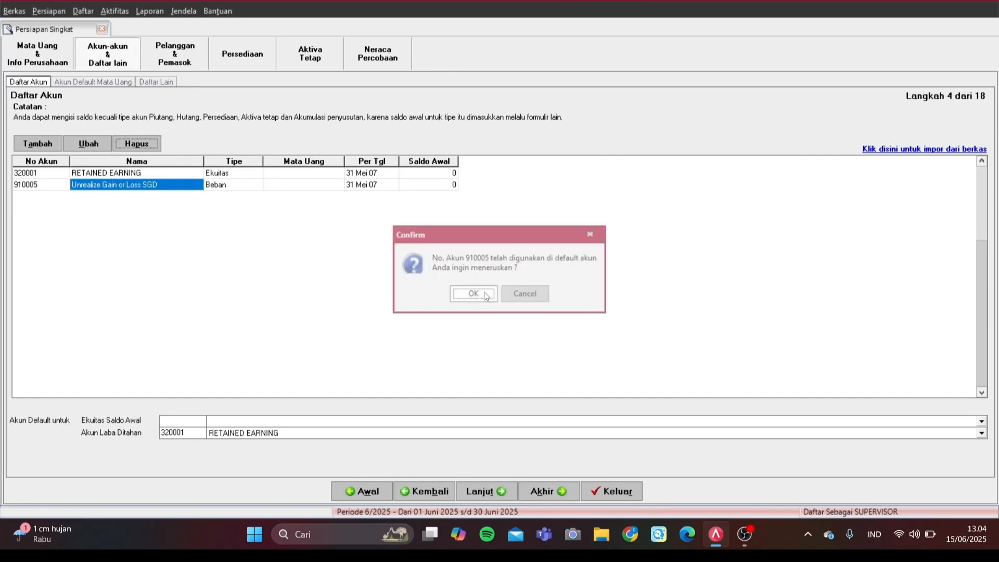
left_click(484, 320)
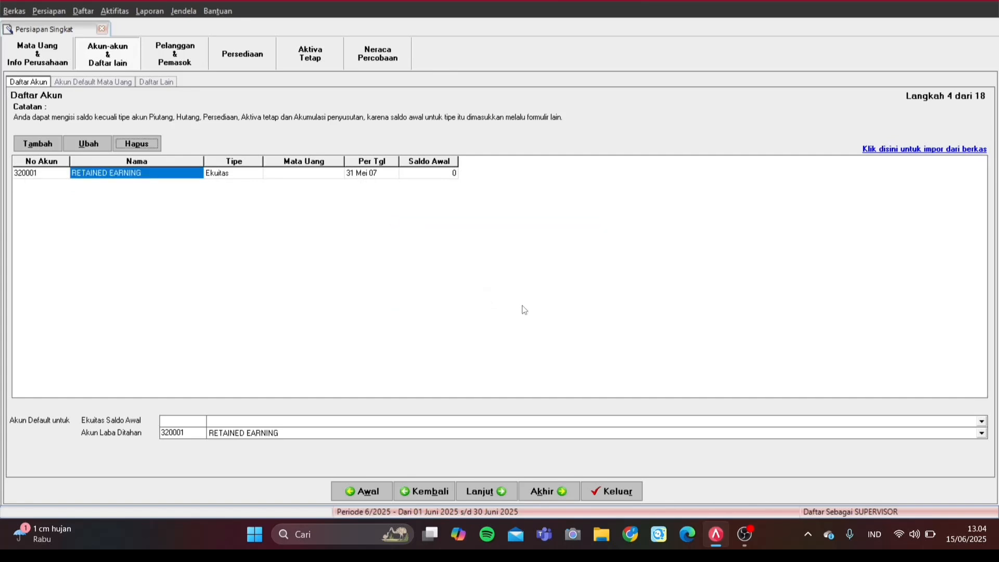
Step: Load the Excel file Daftar Akun.xls into the account import form and select its header row
left_click(903, 151)
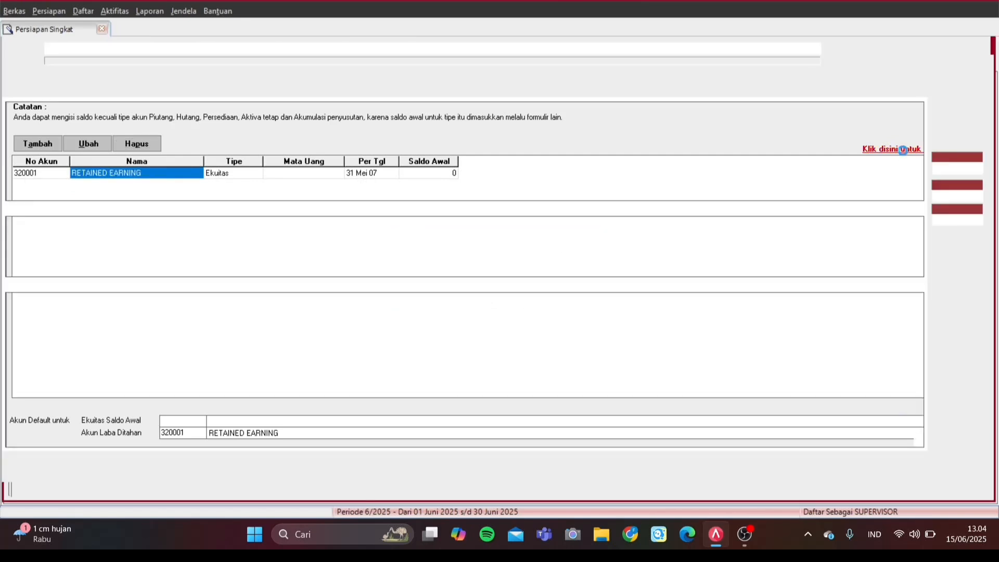
left_click(843, 48)
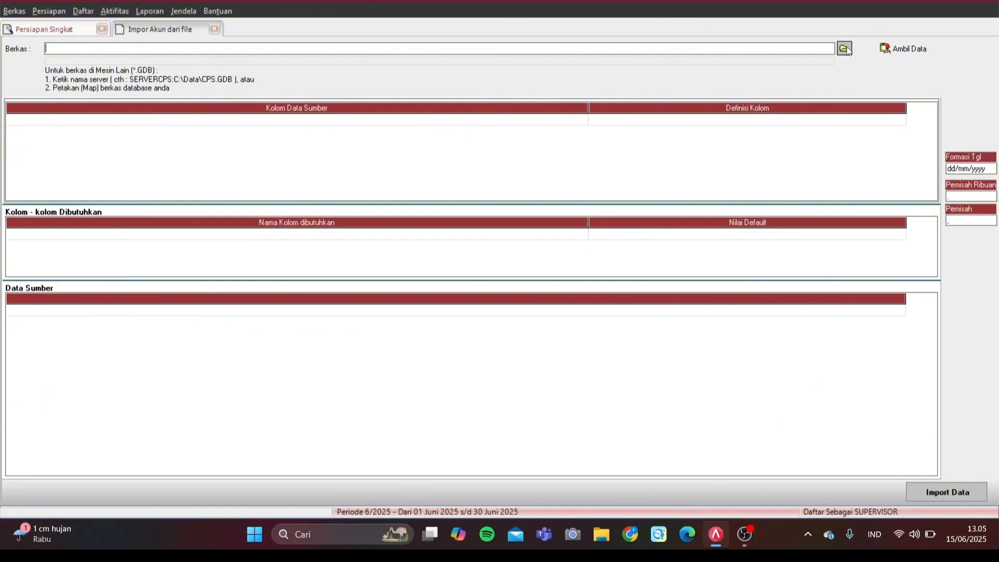
left_click(513, 364)
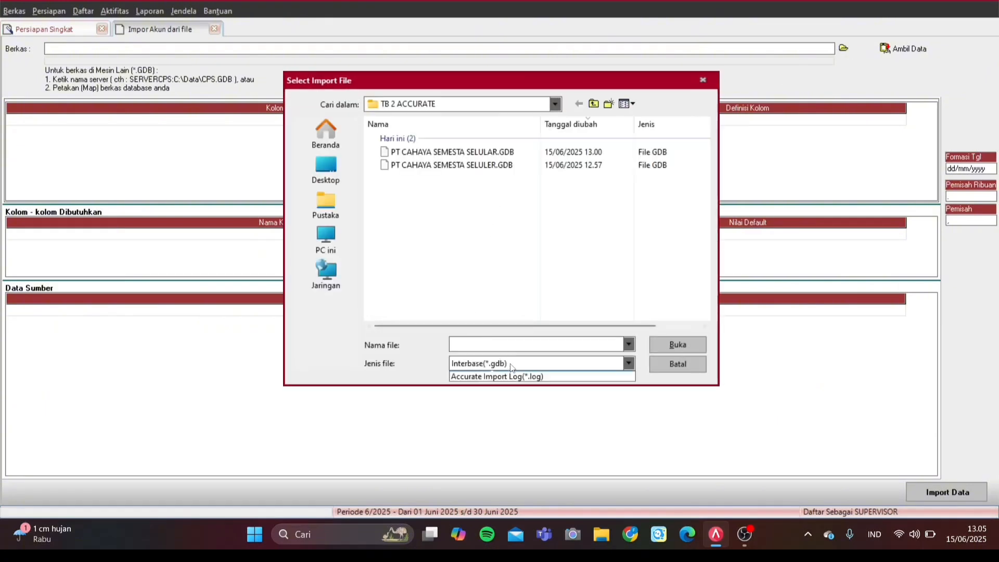
left_click(495, 385)
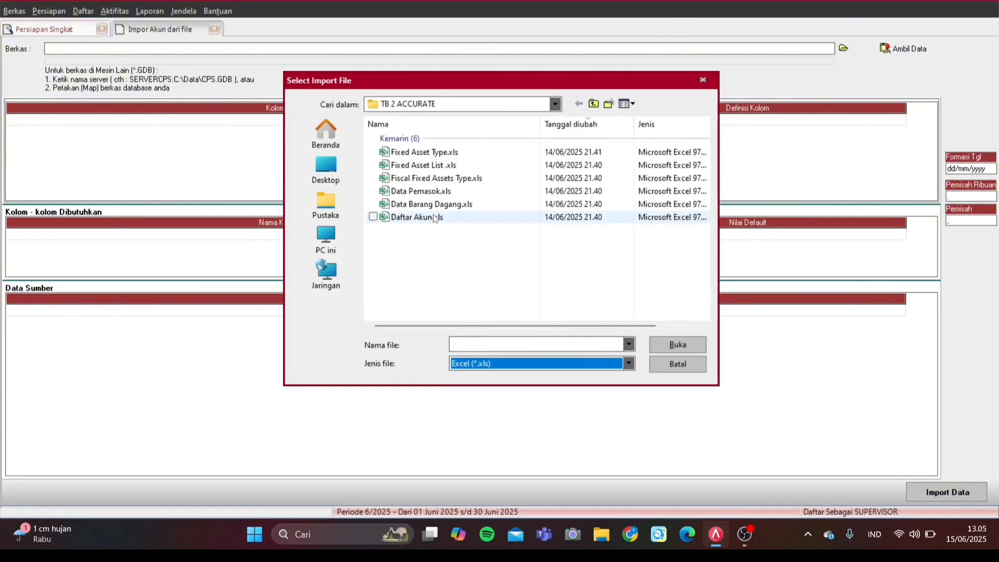
double_click(436, 218)
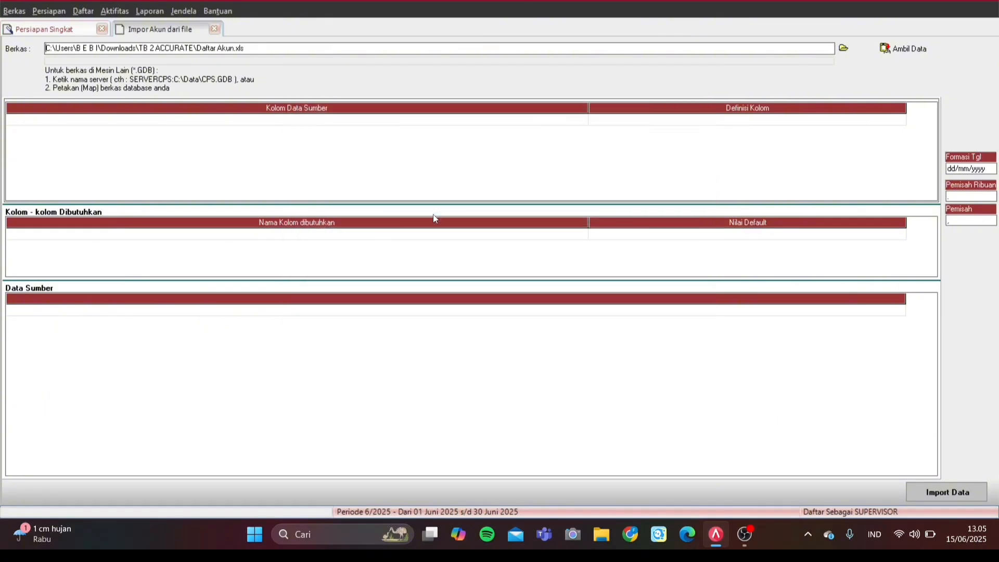
left_click(893, 51)
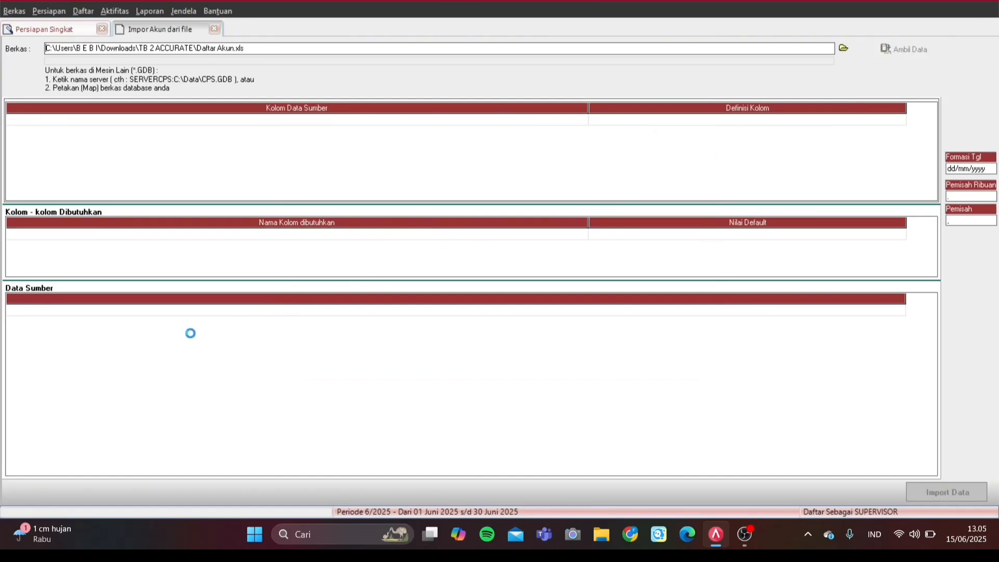
left_click(176, 311)
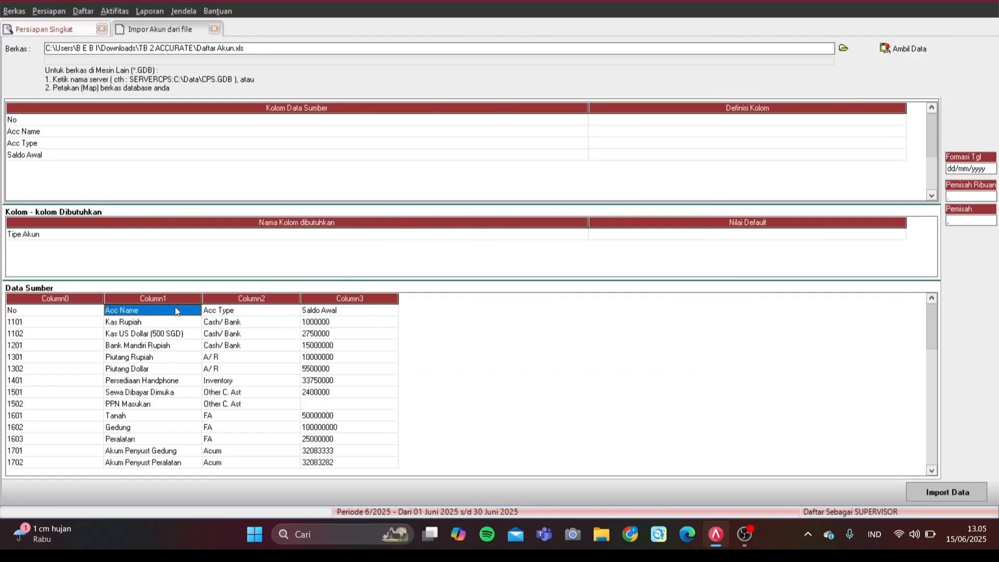
Step: Delete the header row from the Data Sumber source data
right_click(177, 310)
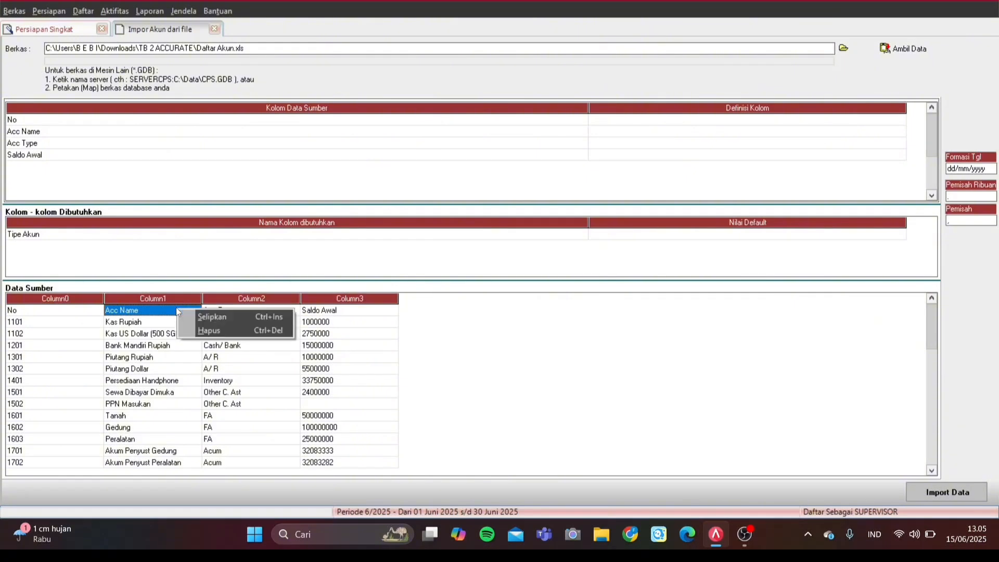
left_click(218, 332)
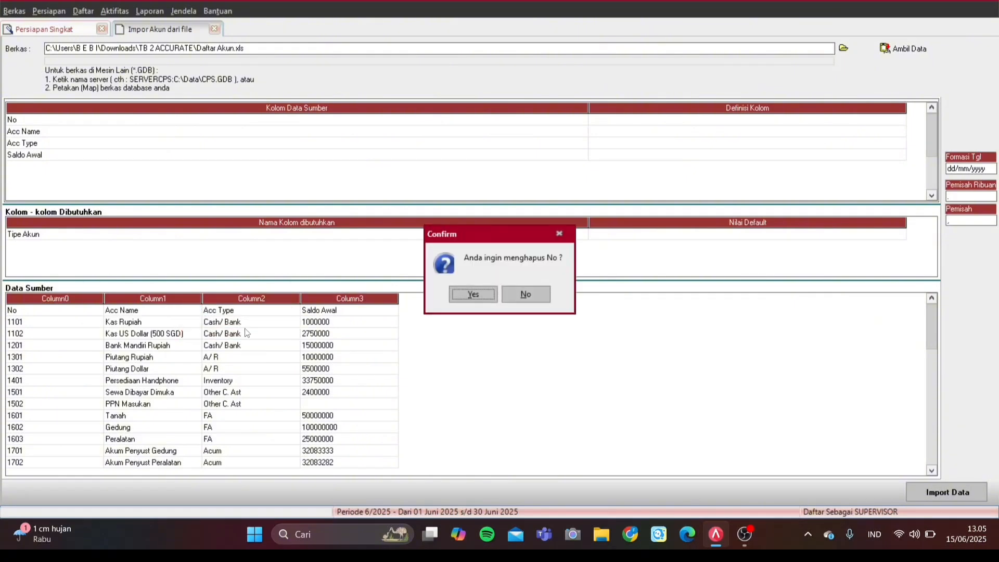
left_click(473, 294)
Step: Map the No column to No. Akun in Definisi Kolom
left_click(797, 132)
left_click(902, 121)
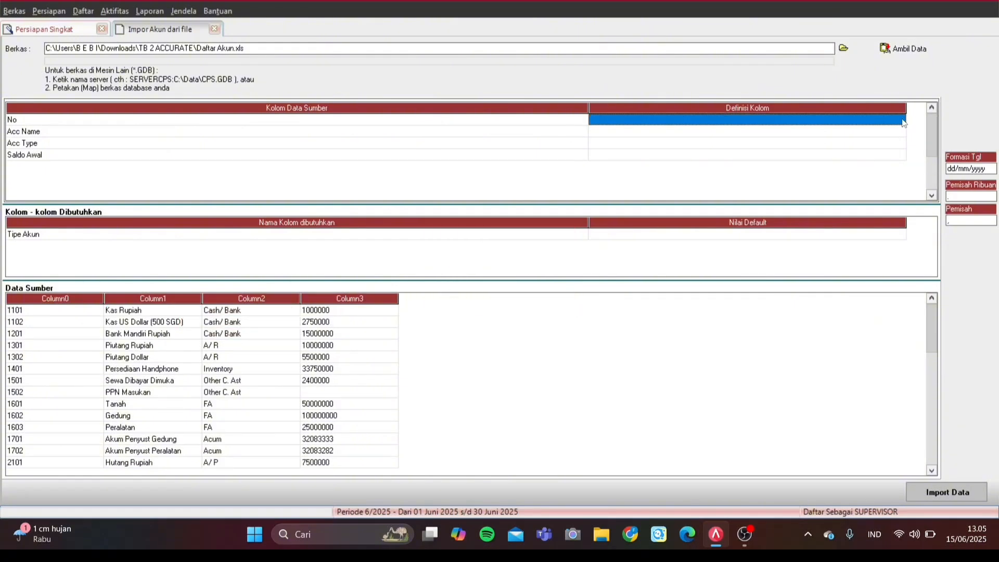
left_click(902, 120)
left_click(902, 120)
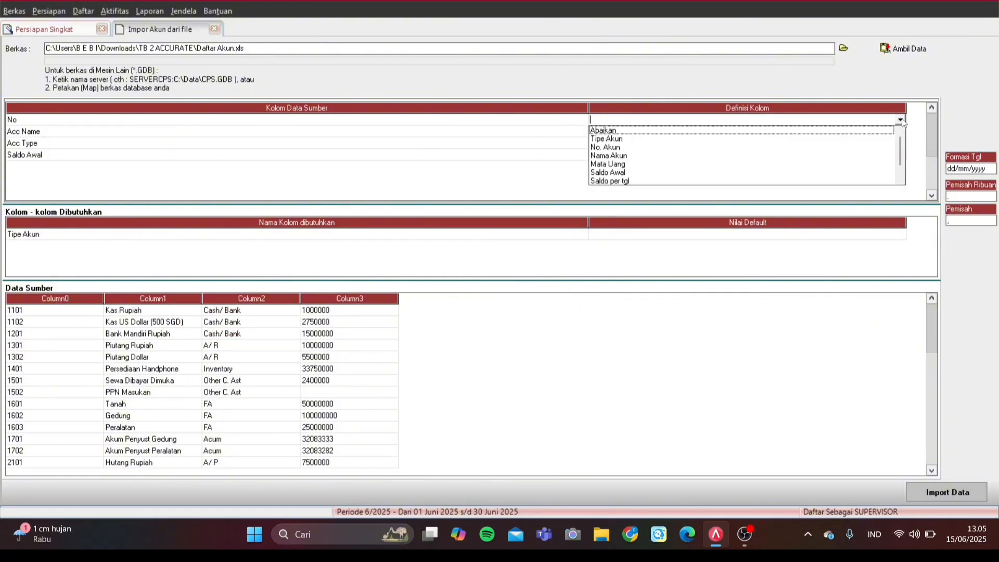
left_click(609, 148)
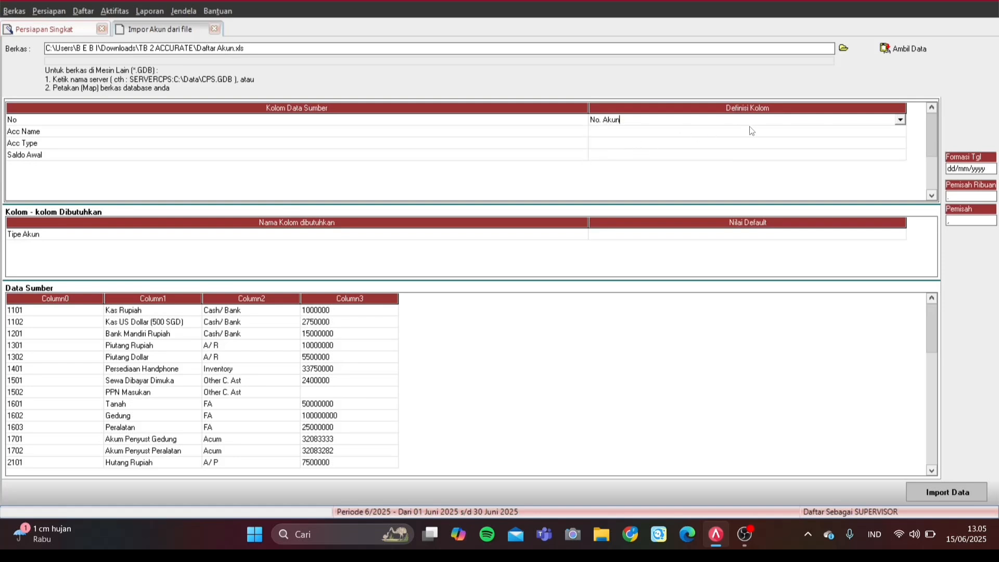
Step: Map Acc Name to Nama Akun and Acc Type to Tipe Akun
left_click(752, 131)
left_click(885, 134)
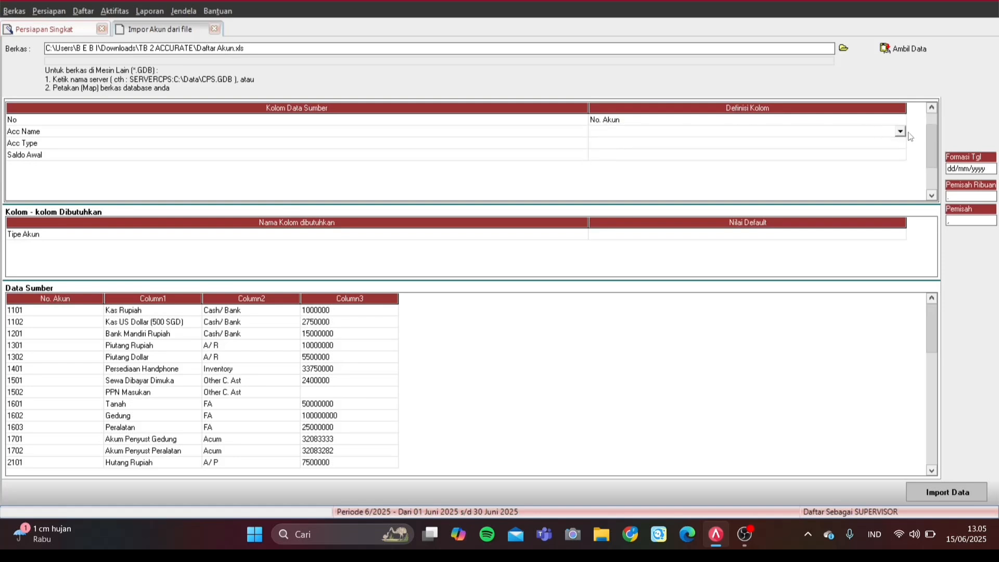
left_click(901, 132)
left_click(637, 158)
left_click(655, 146)
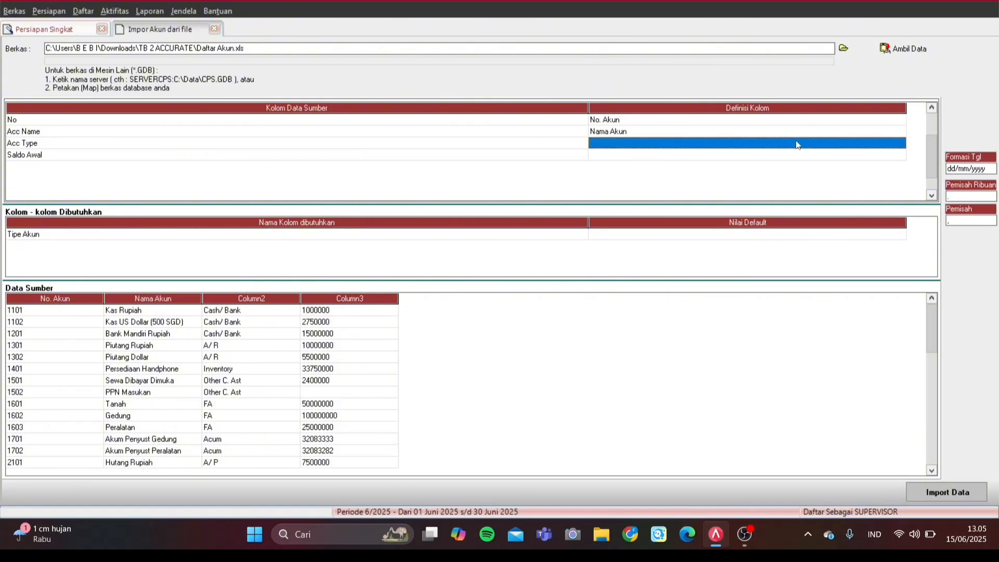
left_click(885, 144)
left_click(900, 143)
left_click(681, 163)
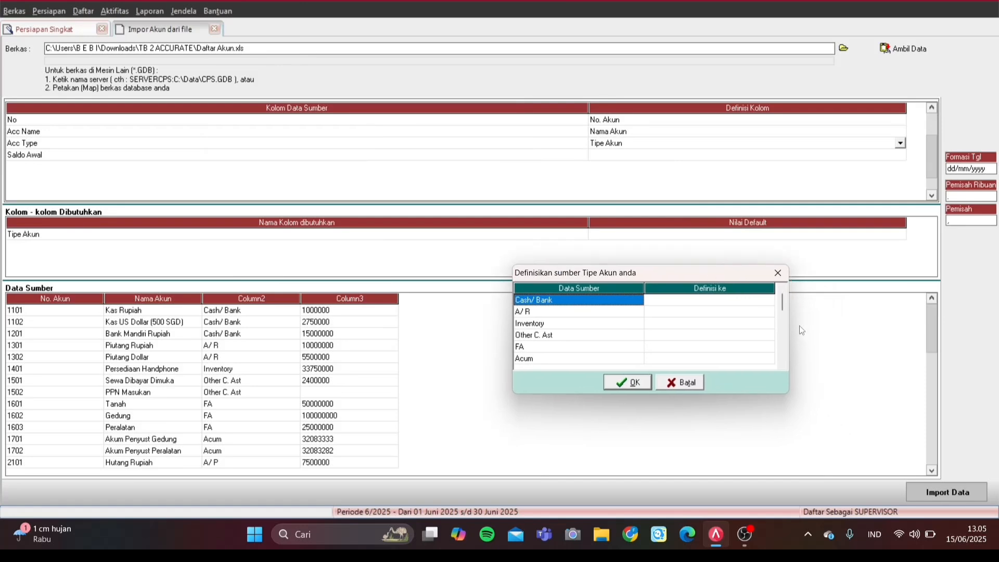
Step: Map Cash/ Bank to Kas/Bank, A/ R to Akun Piutang and Inventory to Persediaan
left_click(769, 302)
left_click(769, 301)
left_click(765, 310)
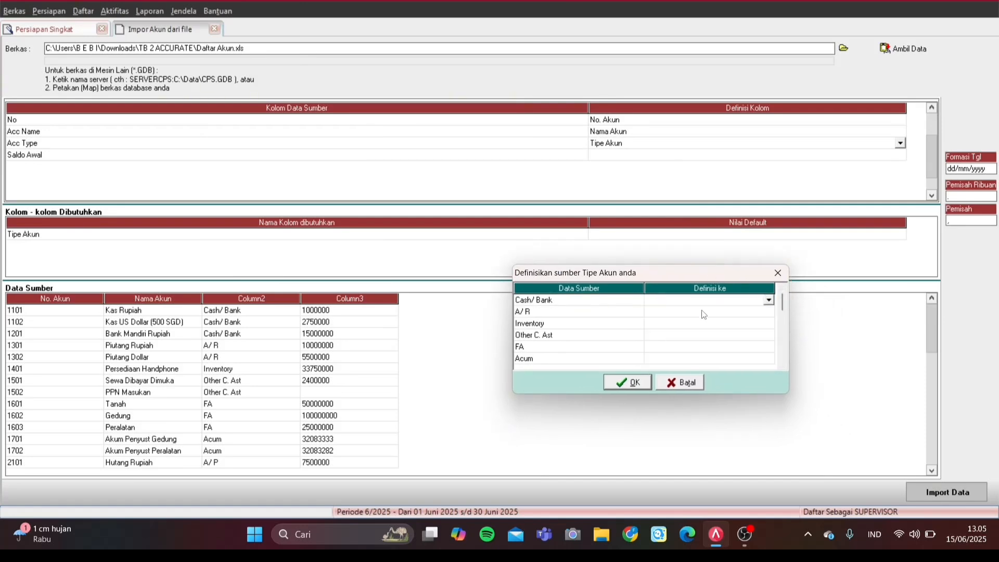
left_click(769, 312)
left_click(769, 312)
left_click(739, 334)
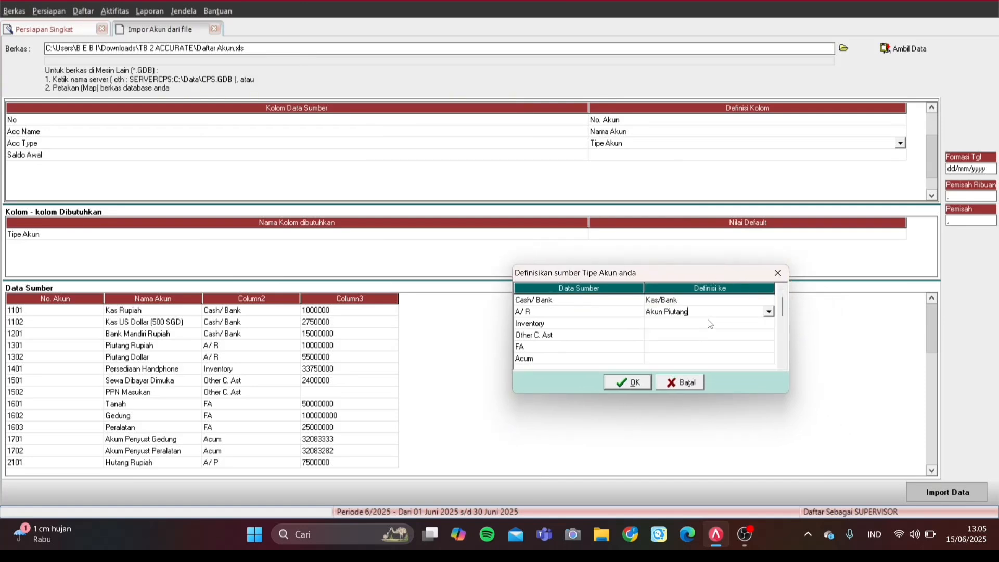
left_click(769, 323)
left_click(769, 323)
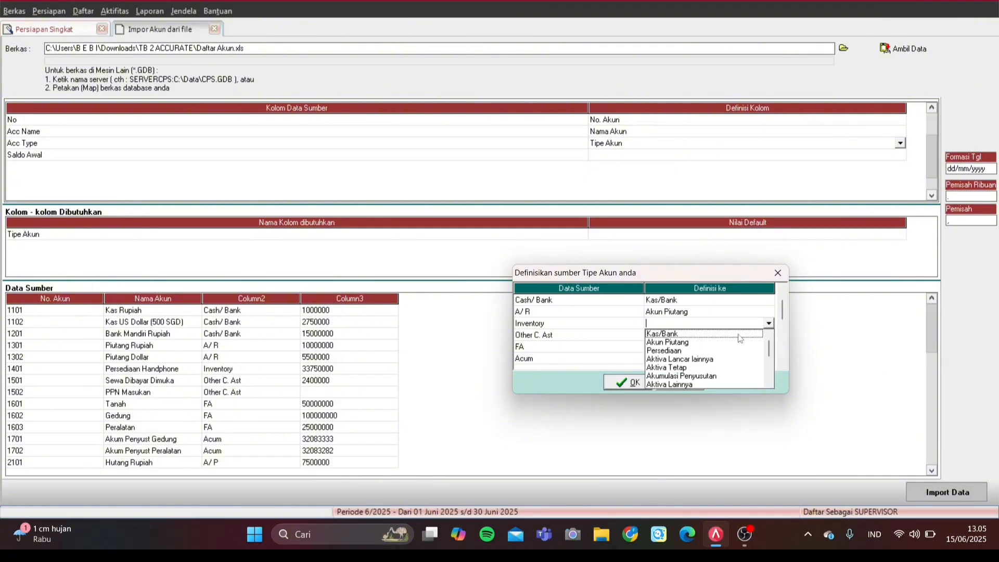
left_click(694, 353)
Step: Map Other C. Ast to Aktiva Lancar lainnya and FA to Aktiva Tetap, then confirm the mapping
left_click(696, 336)
left_click(769, 335)
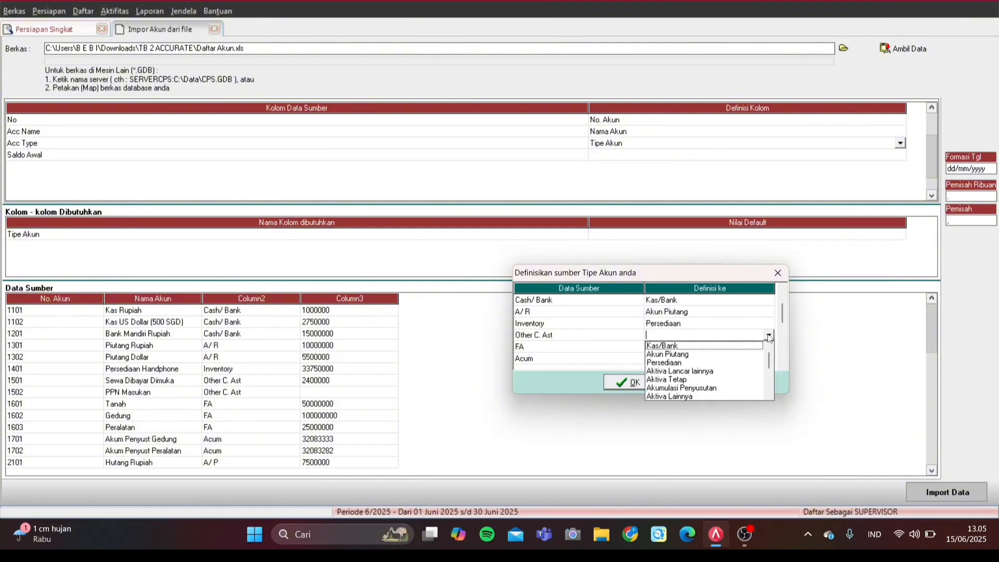
left_click(694, 371)
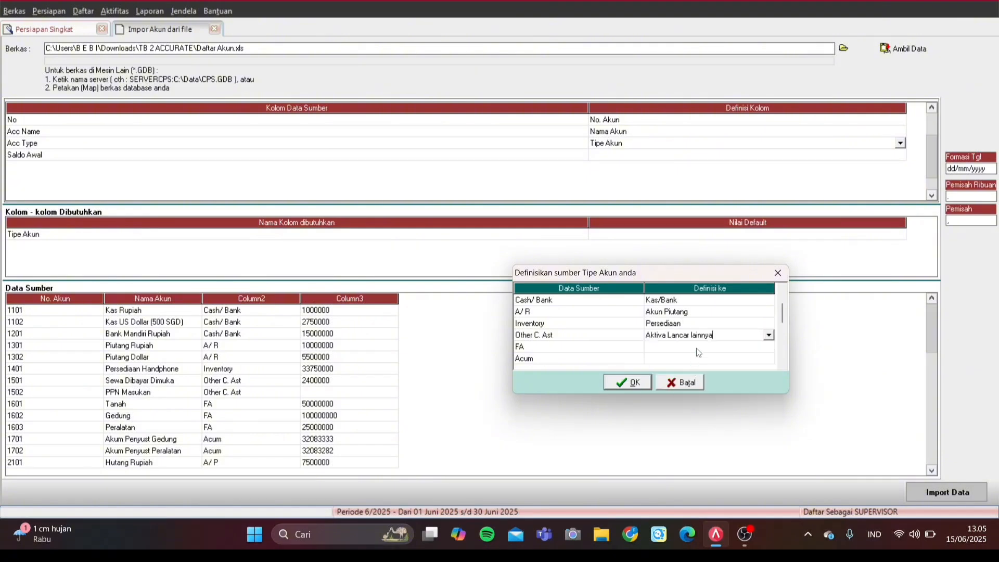
left_click(713, 347)
left_click(712, 346)
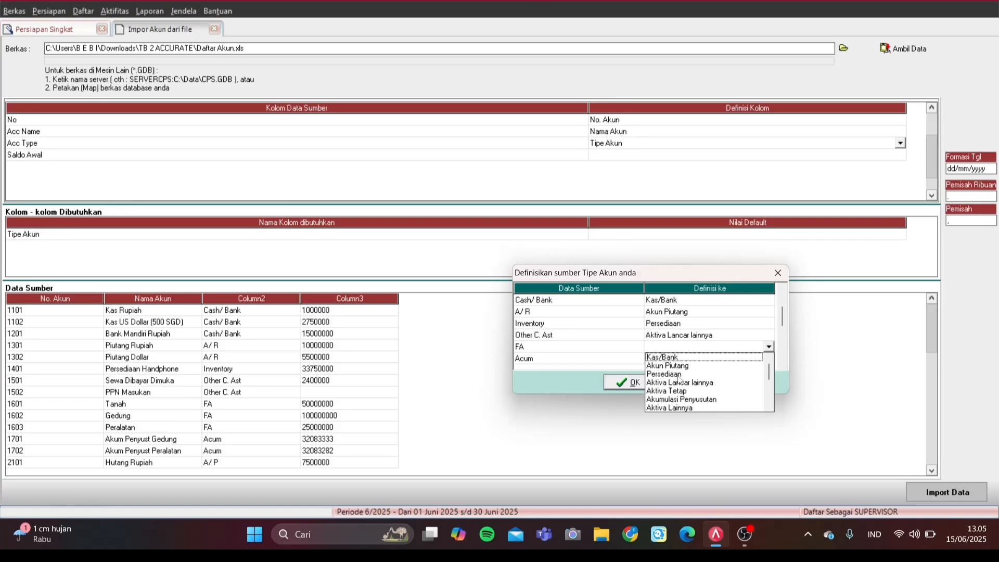
left_click(683, 390)
left_click(646, 388)
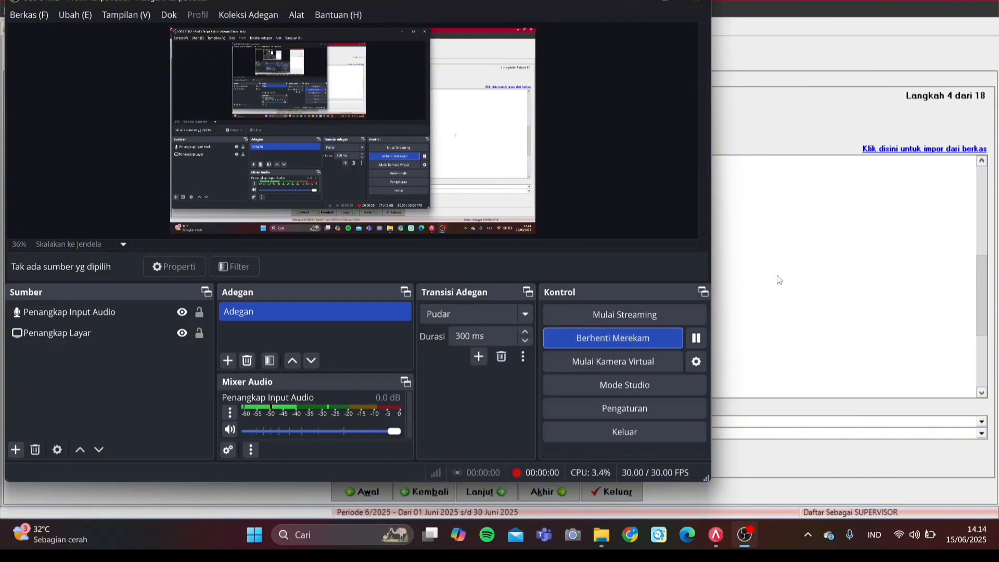
left_click(778, 279)
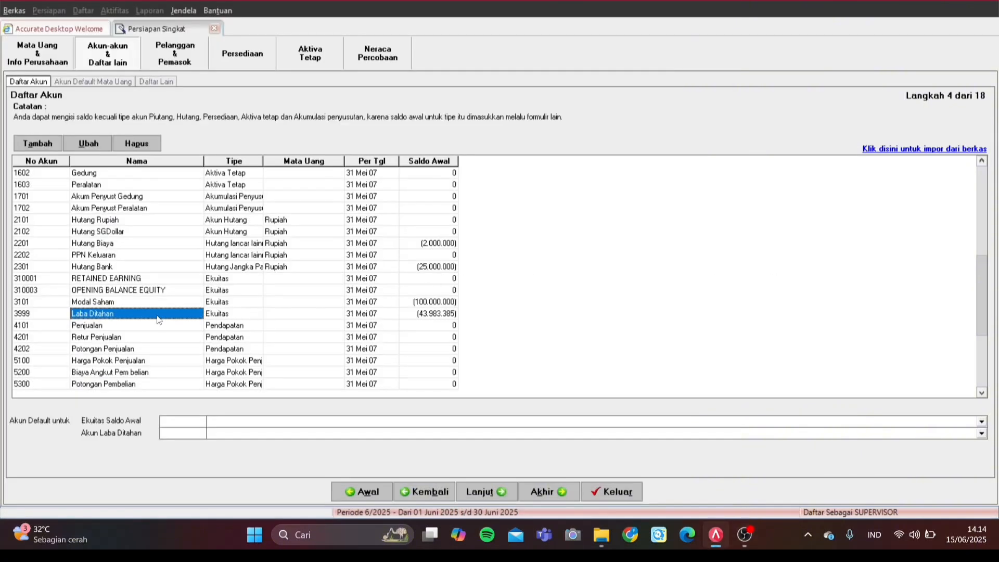
Step: Delete account 3999 Laba Ditahan and bring up the actions for RETAINED EARNING
key("Up")
key("Up")
key("Up")
key("Up")
key("Up")
key("Up")
key("Up")
key("Up")
key("Up")
key("Up")
key("Up")
key("Up")
key("Up")
key("Up")
key("Up")
key("Up")
key("Up")
key("Up")
key("Up")
key("Up")
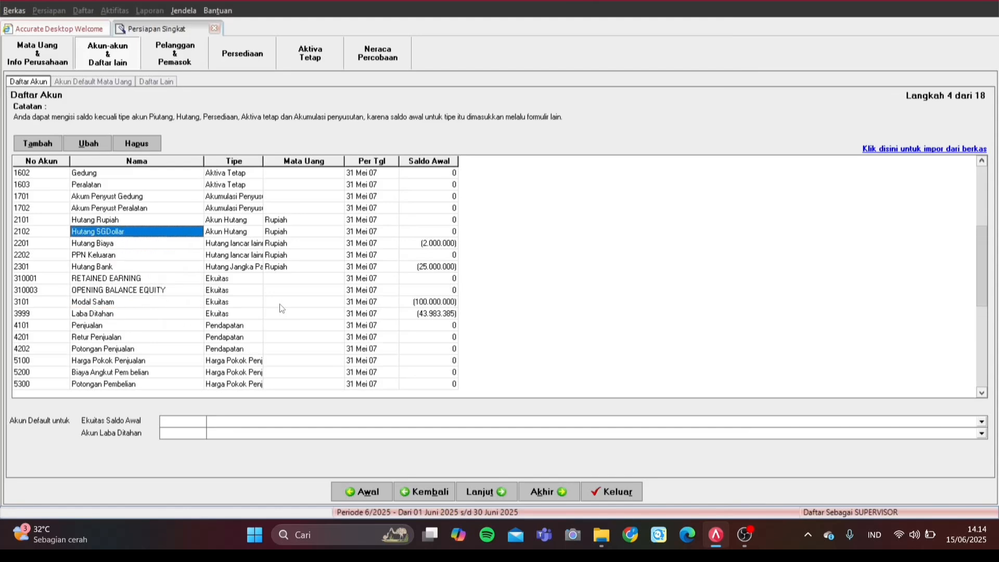
key("Down")
key("Down")
key("Down")
key("Down")
key("Down")
key("Down")
key("Down")
key("Down")
key("Down")
key("Down")
key("Down")
key("Down")
key("Down")
key("Down")
key("Down")
key("Down")
key("Down")
key("Down")
key("Down")
key("Down")
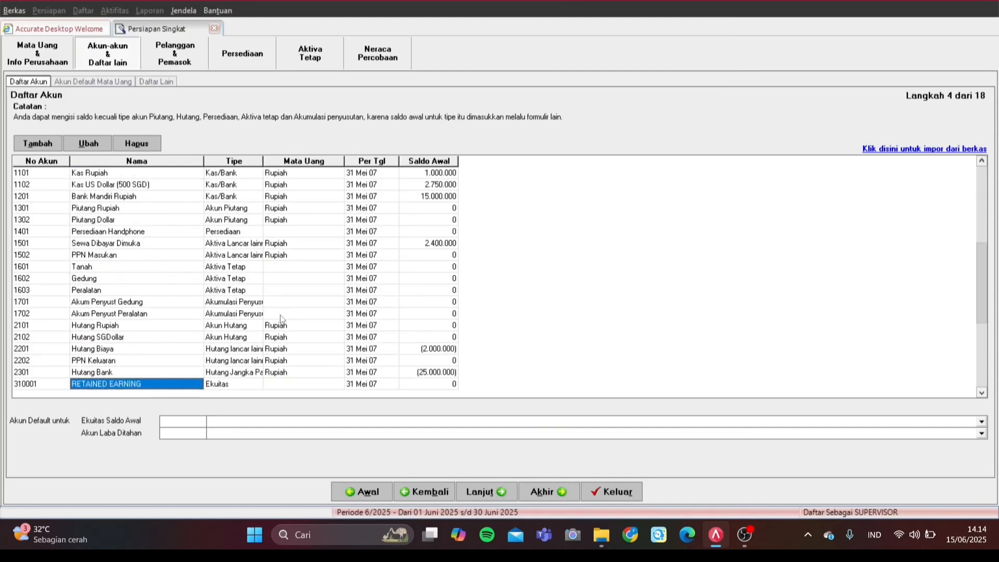
left_click(125, 255)
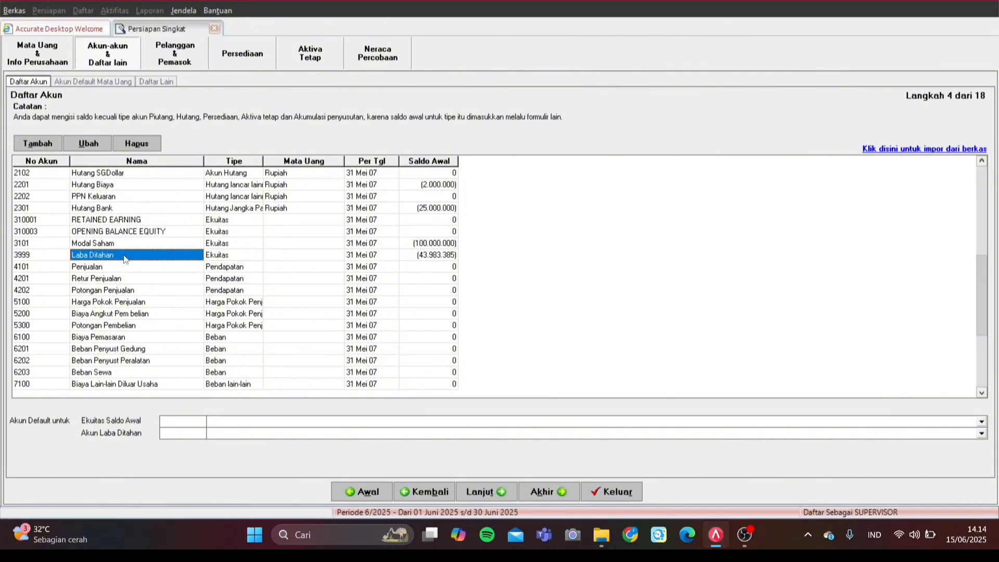
right_click(127, 260)
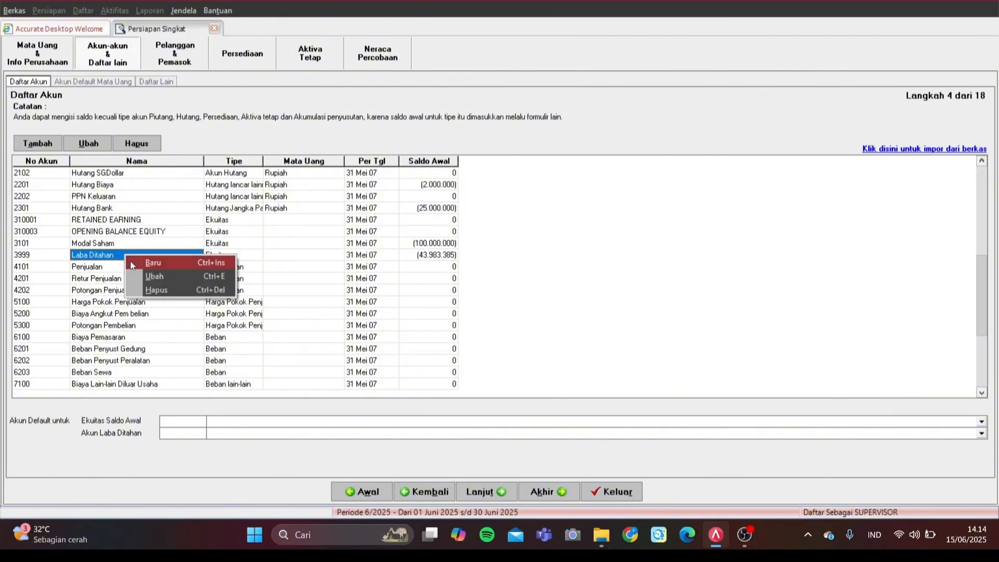
left_click(151, 290)
left_click(465, 298)
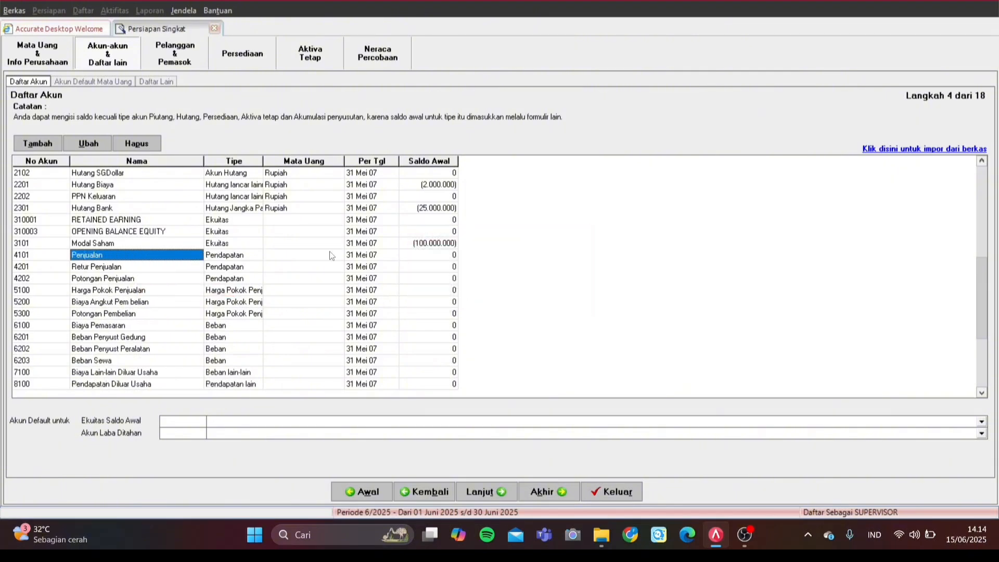
left_click(140, 221)
right_click(140, 221)
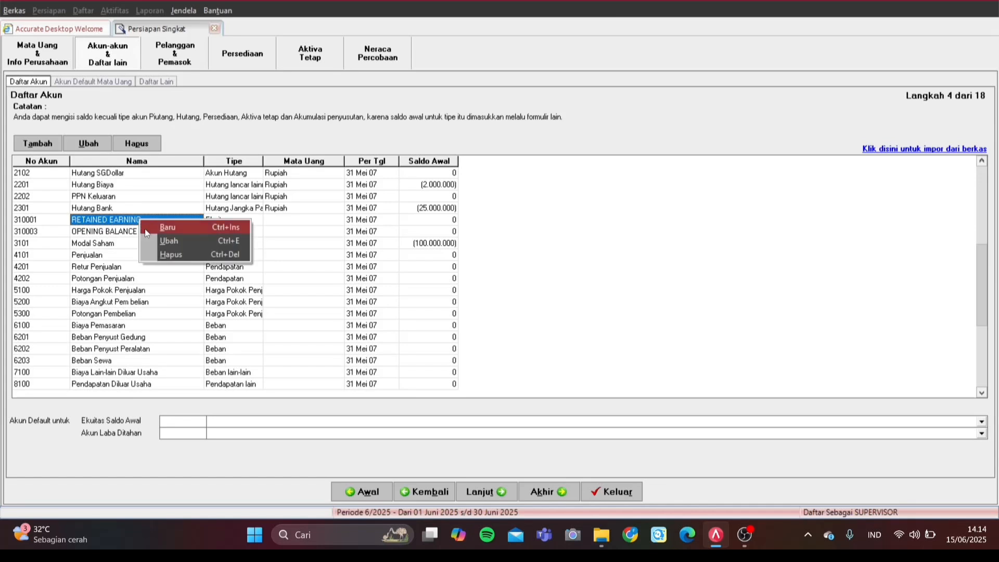
Step: Rename the RETAINED EARNING account to 'Laba Ditahan' and renumber it 3999
left_click(164, 243)
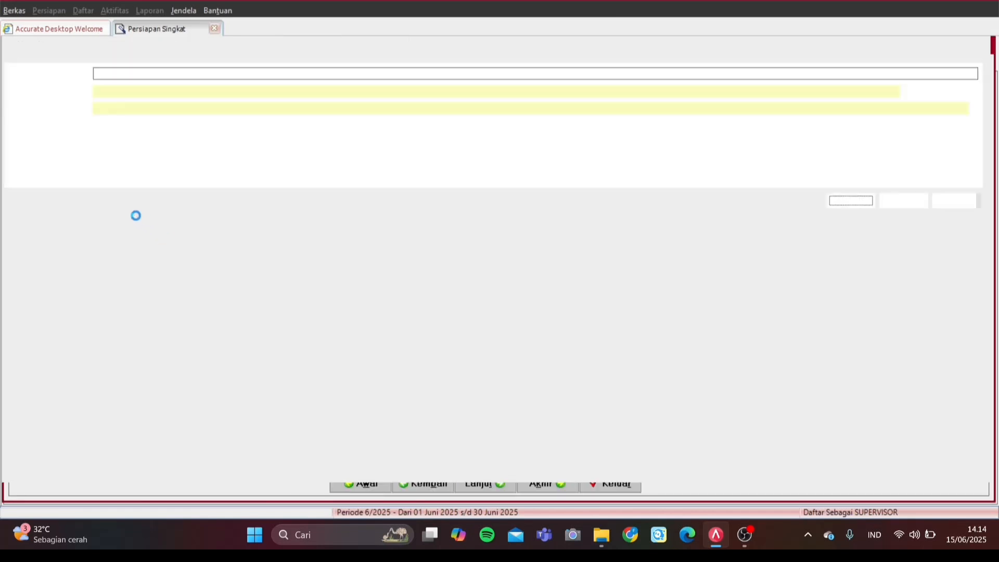
left_click_drag(182, 109, 41, 116)
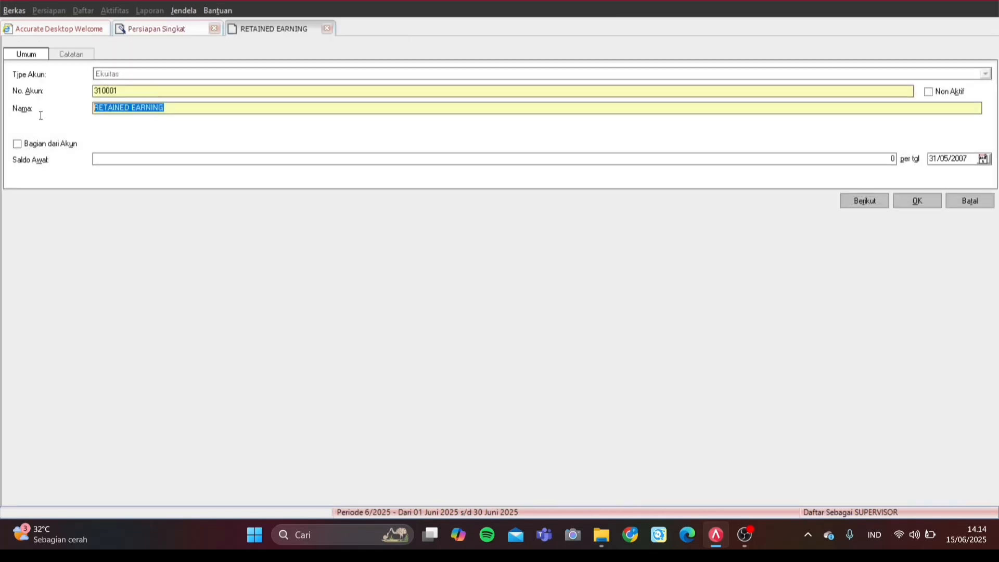
type("LA")
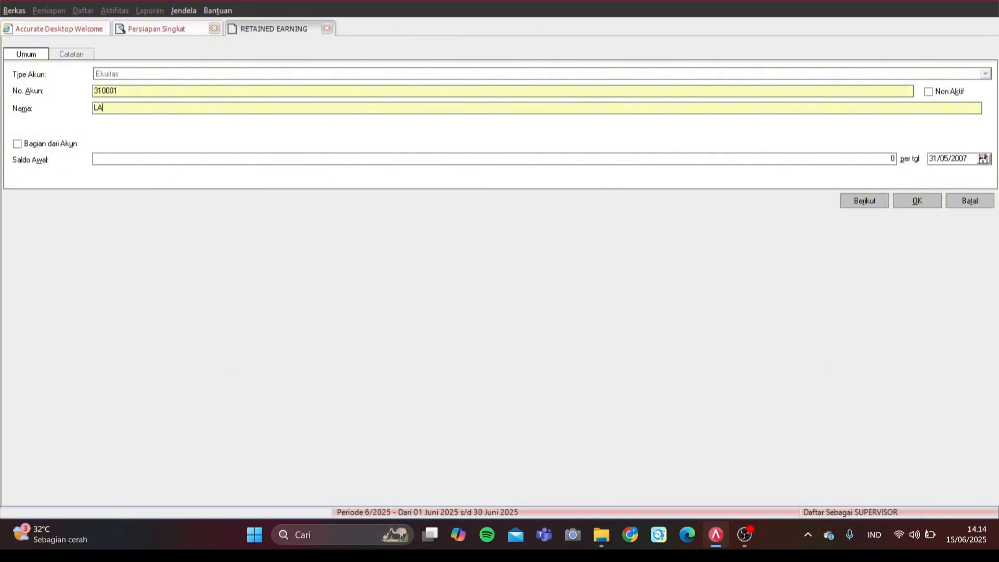
key("Caps_Lock")
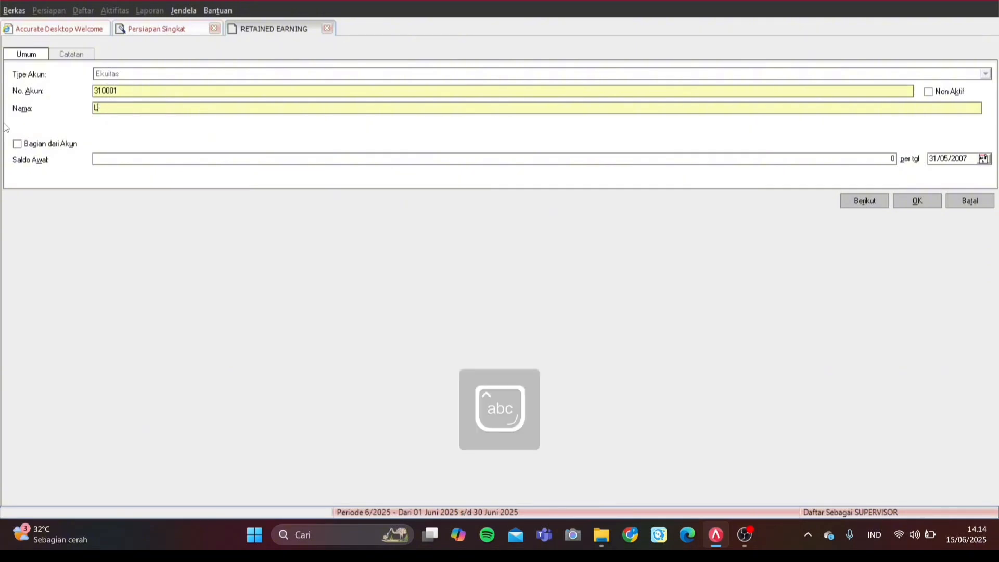
type("ba Ditahan")
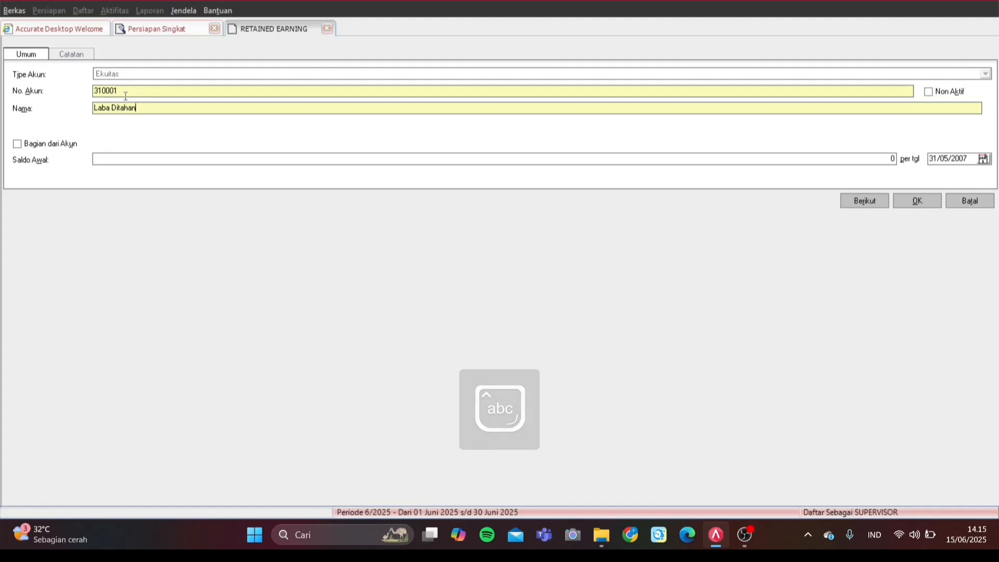
left_click_drag(119, 94, 97, 97)
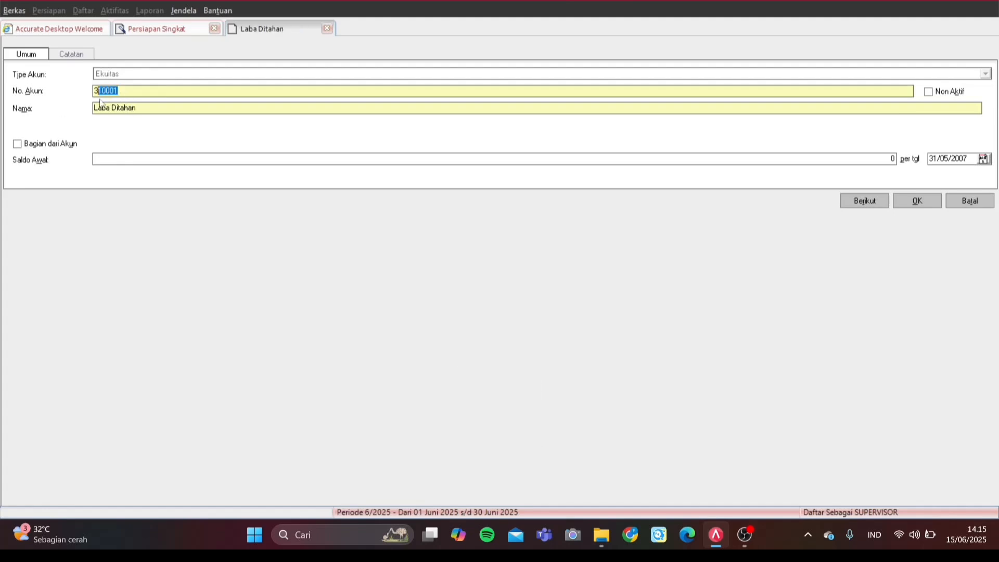
type("999")
Step: Save 3999 Laba Ditahan, set it as the Akun Laba Ditahan and Ekuitas Saldo Awal default, and continue to Langkah 5
left_click(900, 203)
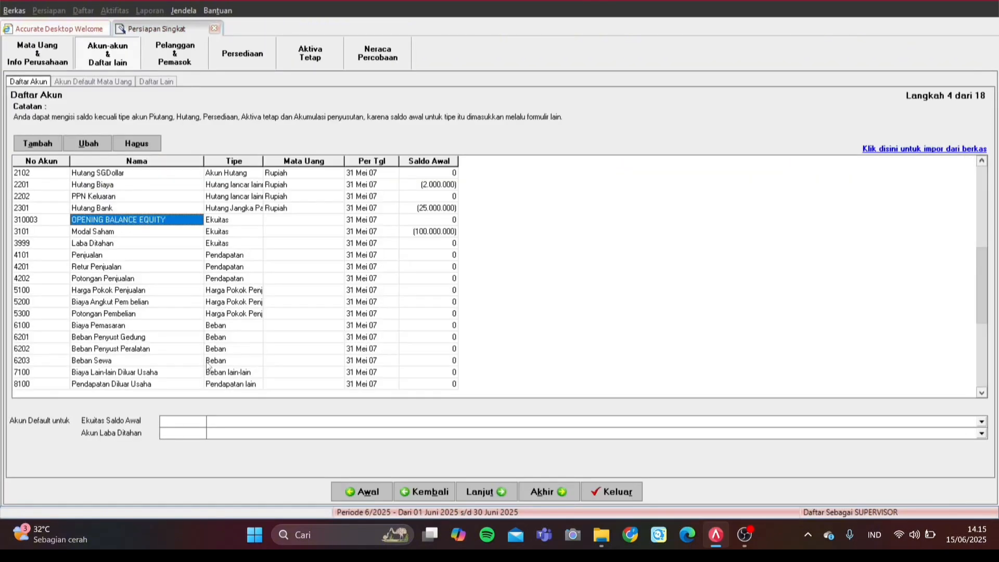
left_click(204, 433)
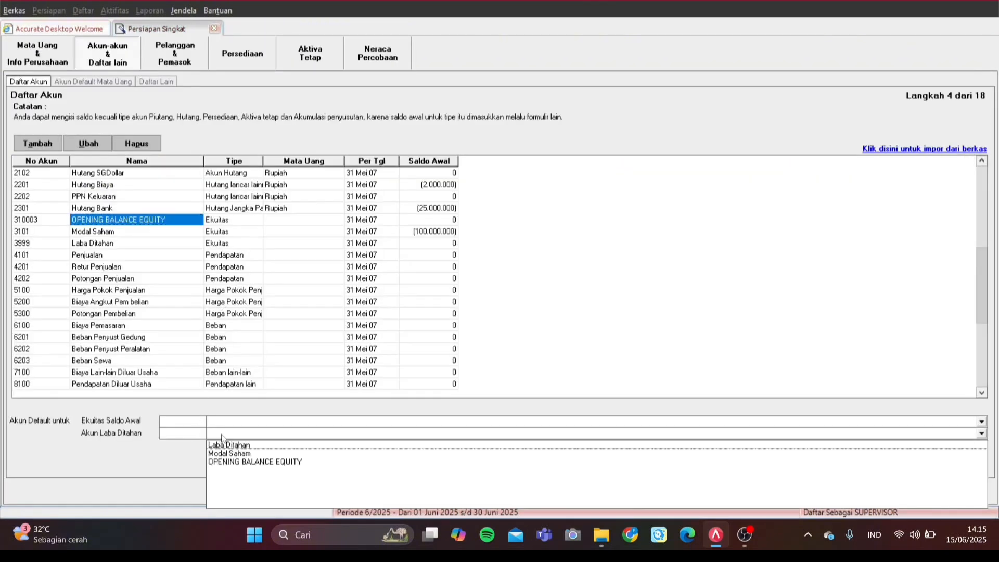
left_click(300, 446)
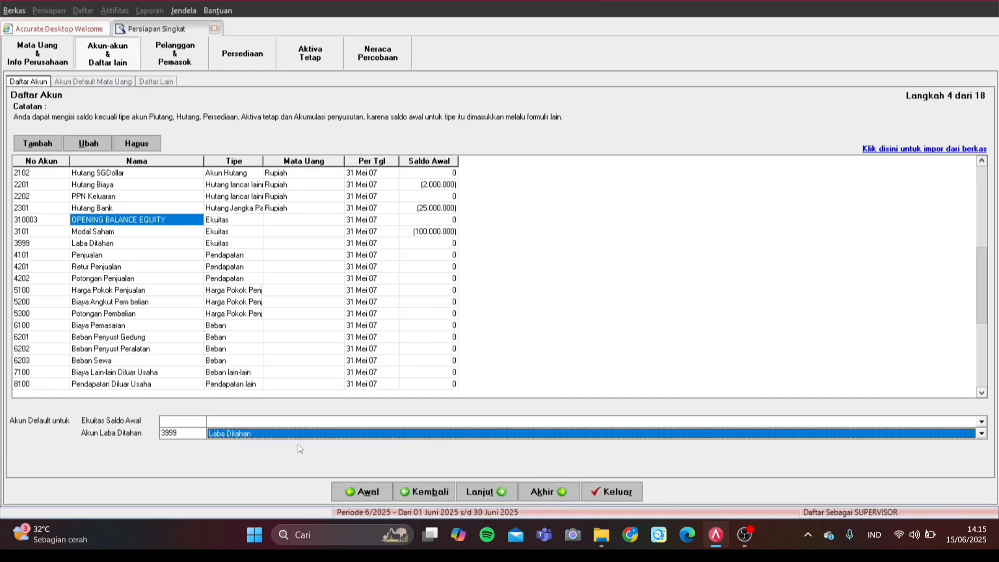
left_click(300, 426)
left_click(292, 438)
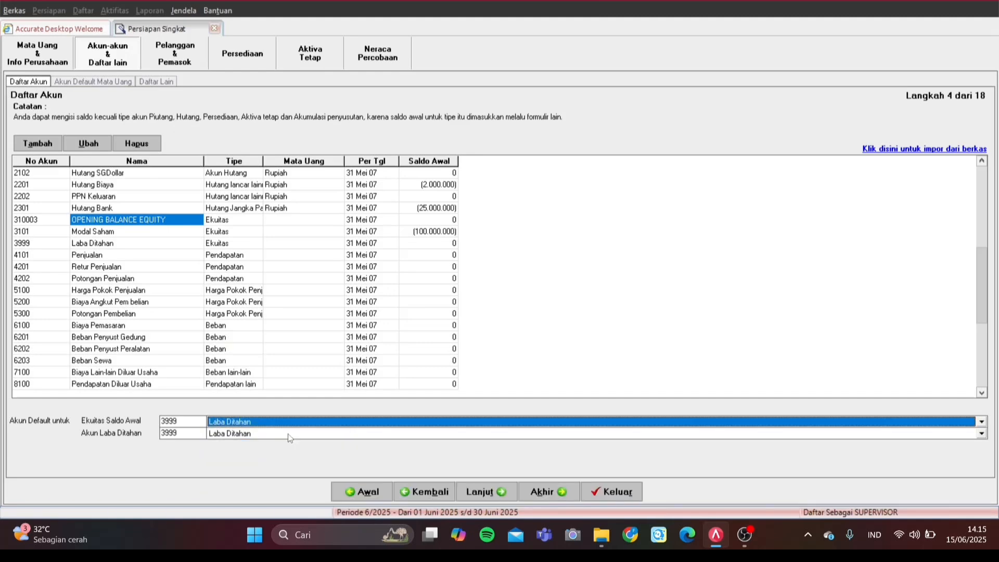
left_click(478, 492)
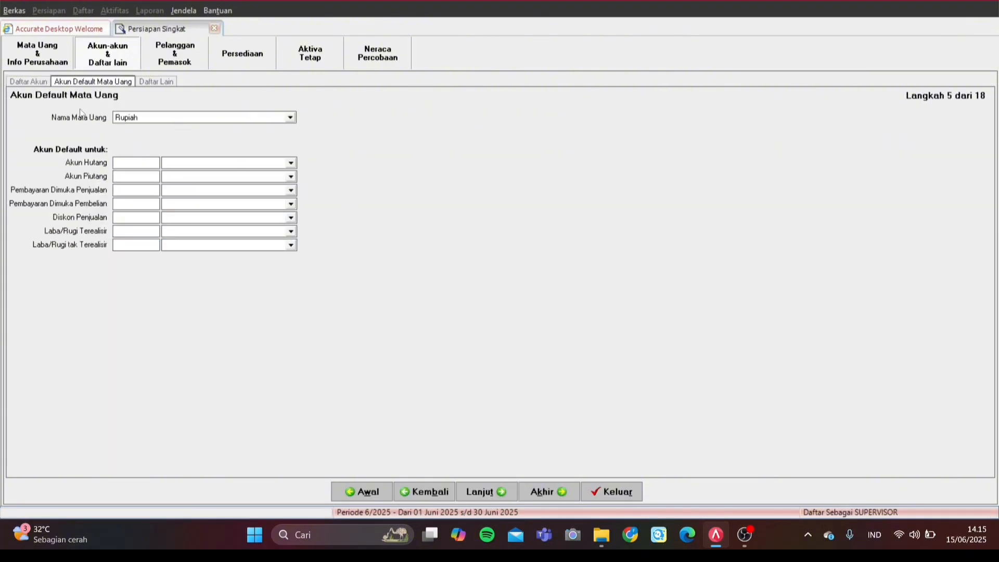
Step: Set Rupiah payables to Hutang Rupiah, receivables to Piutang Rupiah, and sales prepayment to Hutang Rupiah
left_click(190, 165)
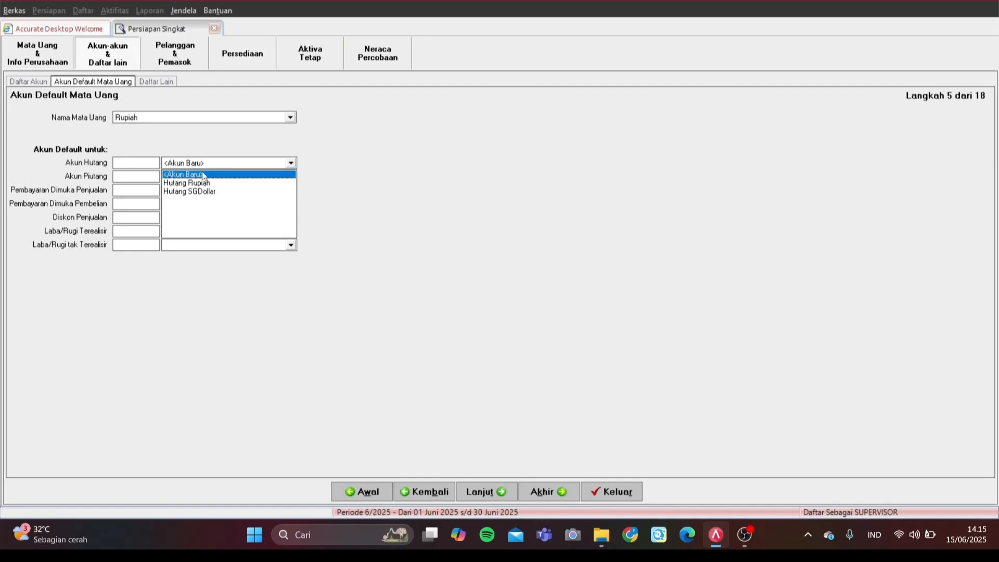
left_click(207, 183)
left_click(209, 179)
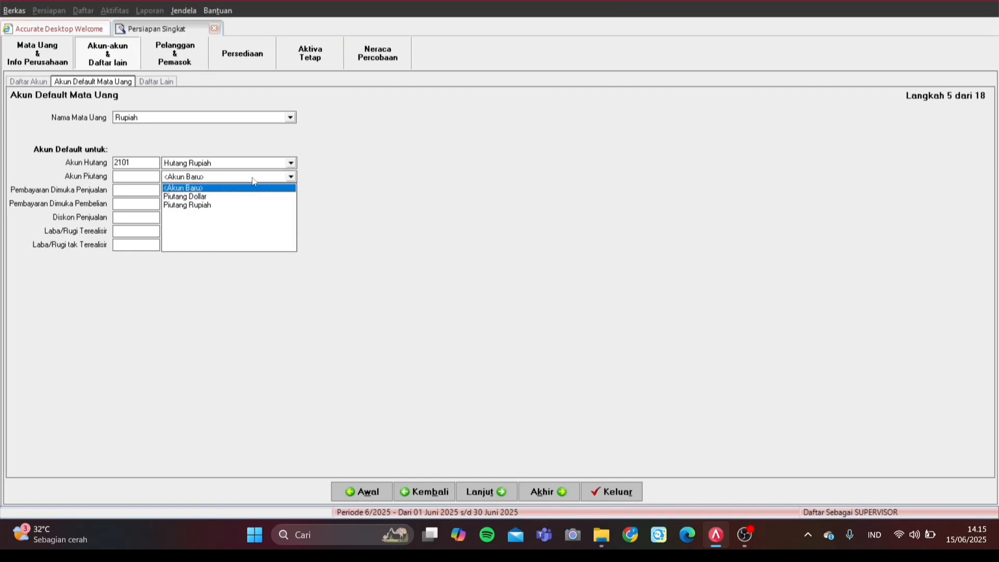
left_click(220, 197)
left_click(221, 179)
left_click(218, 205)
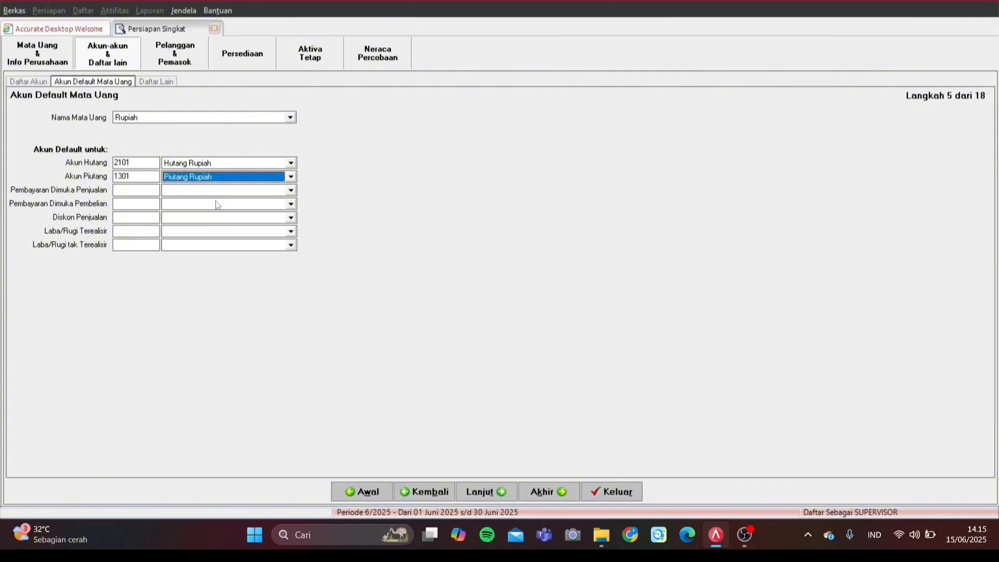
left_click(216, 191)
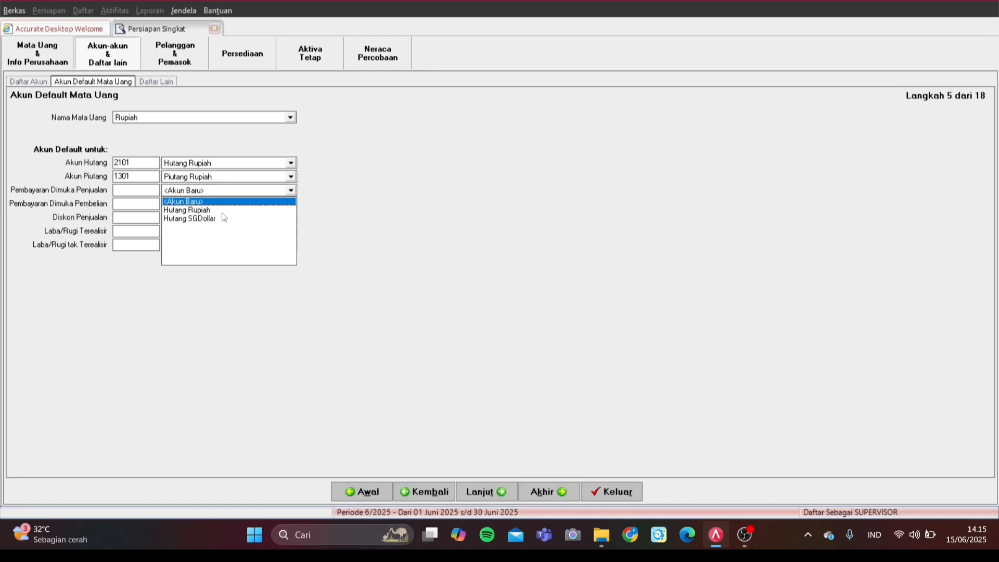
left_click(223, 209)
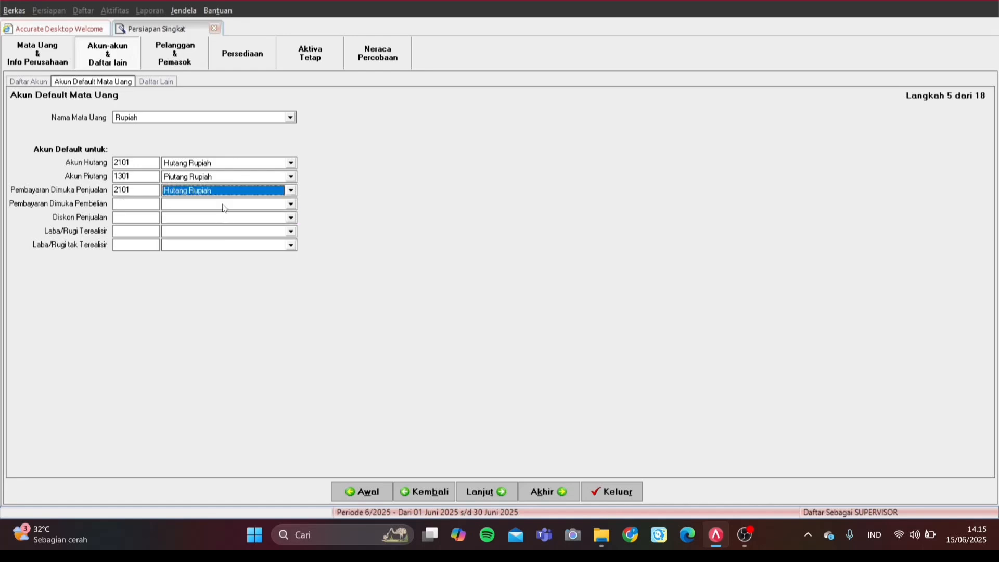
Step: Set purchase prepayment to Piutang Rupiah, sales discount to Potongan Penjualan, and the gain/loss accounts to Beban Penyust Gedung and Peralatan
left_click(226, 203)
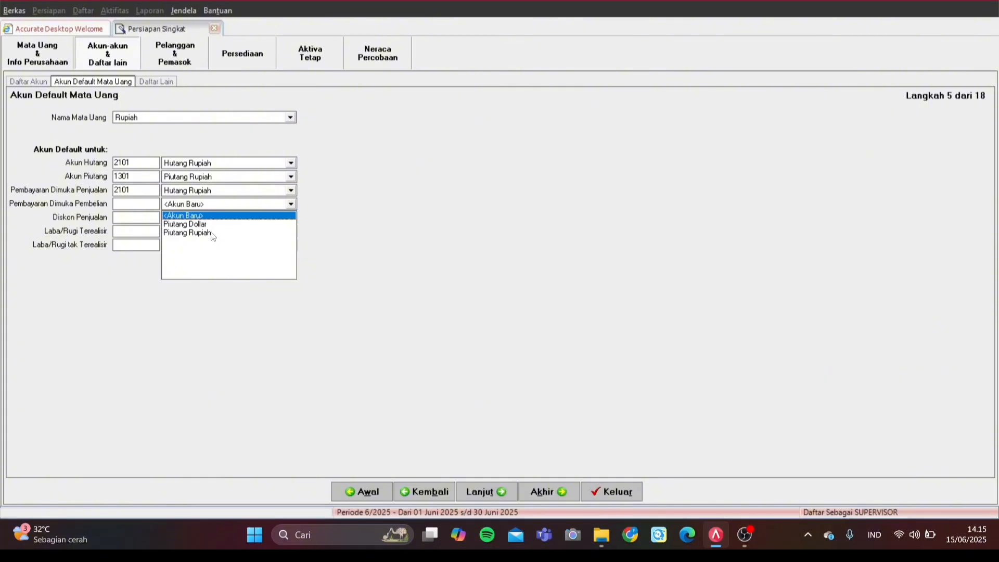
left_click(213, 232)
left_click(231, 219)
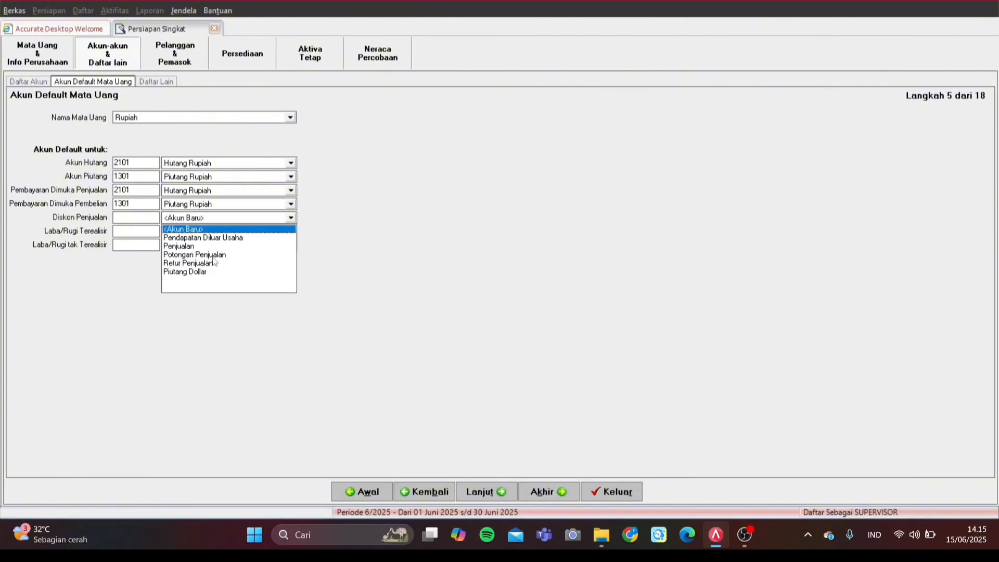
left_click(213, 255)
left_click(227, 233)
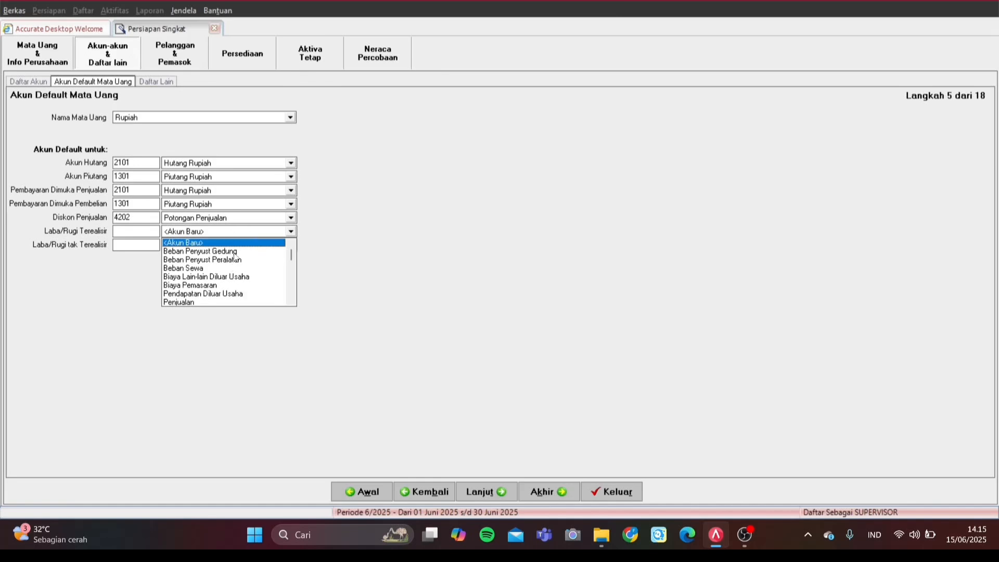
left_click(235, 255)
left_click(250, 246)
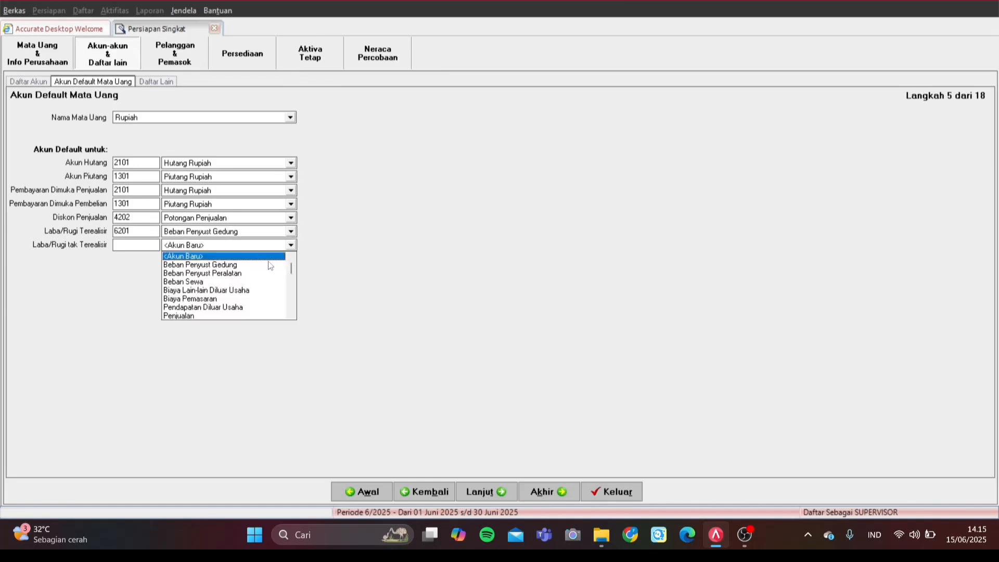
left_click(245, 272)
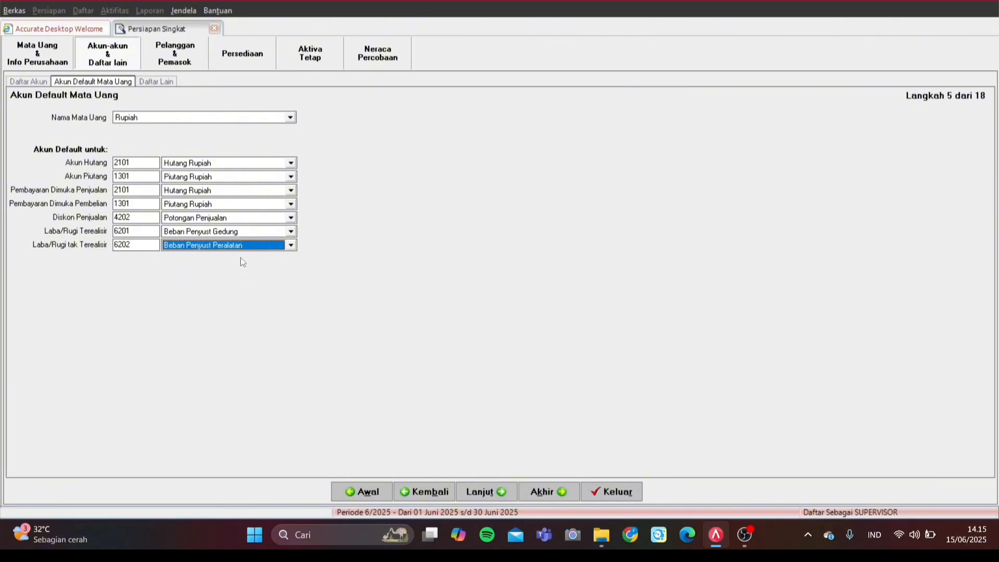
Step: Switch the default accounts to SGD and try Hutang SGDollar as payables, dismissing the error
left_click(290, 118)
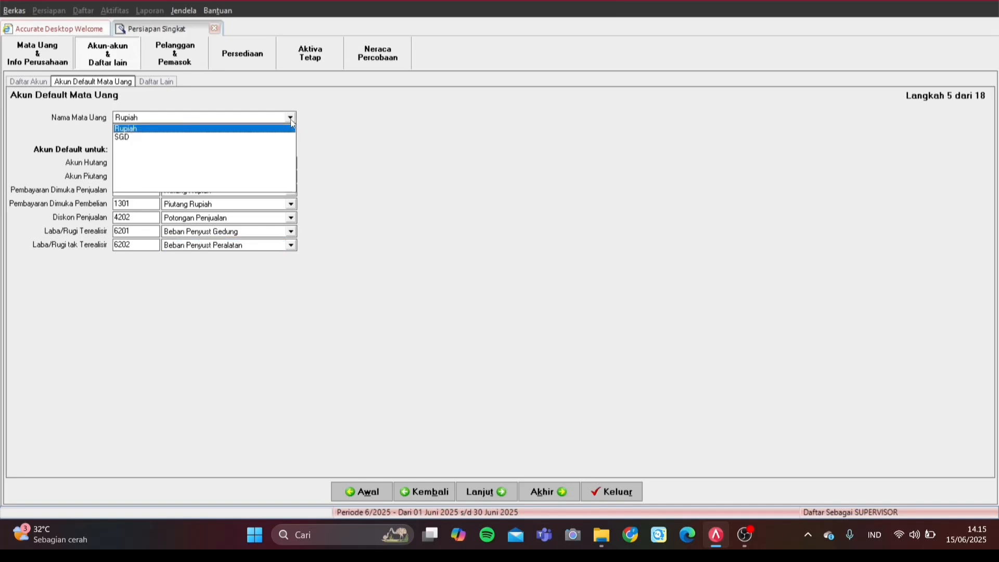
left_click(261, 137)
left_click(211, 161)
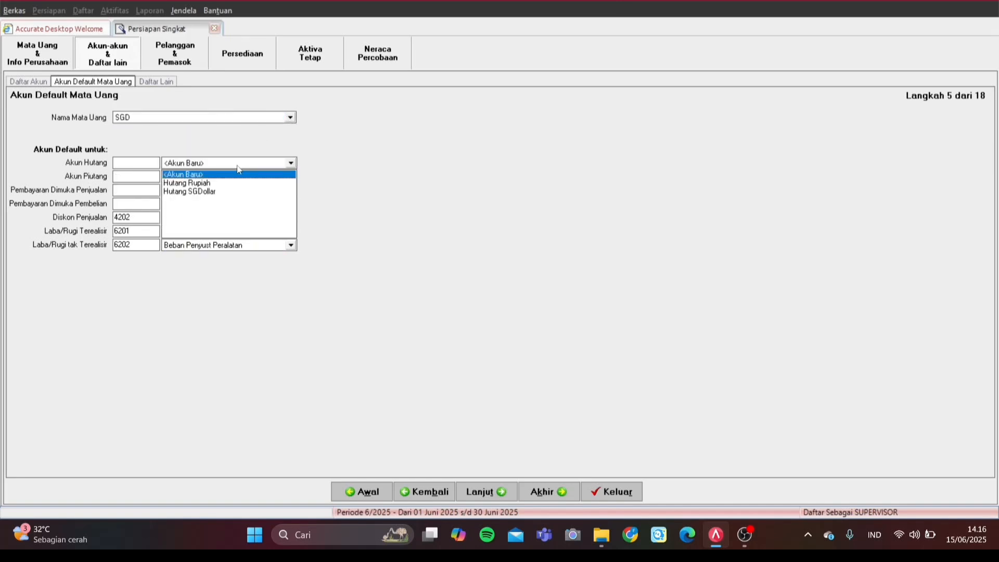
left_click(223, 191)
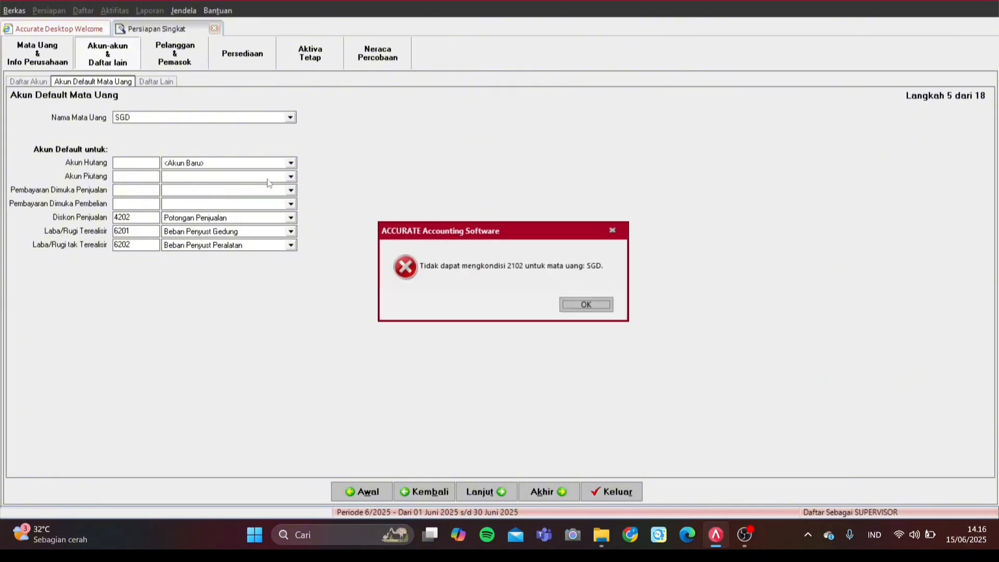
left_click(585, 303)
Step: Retry Hutang SGDollar, dismiss the repeated error, then start a new payable account
left_click(248, 165)
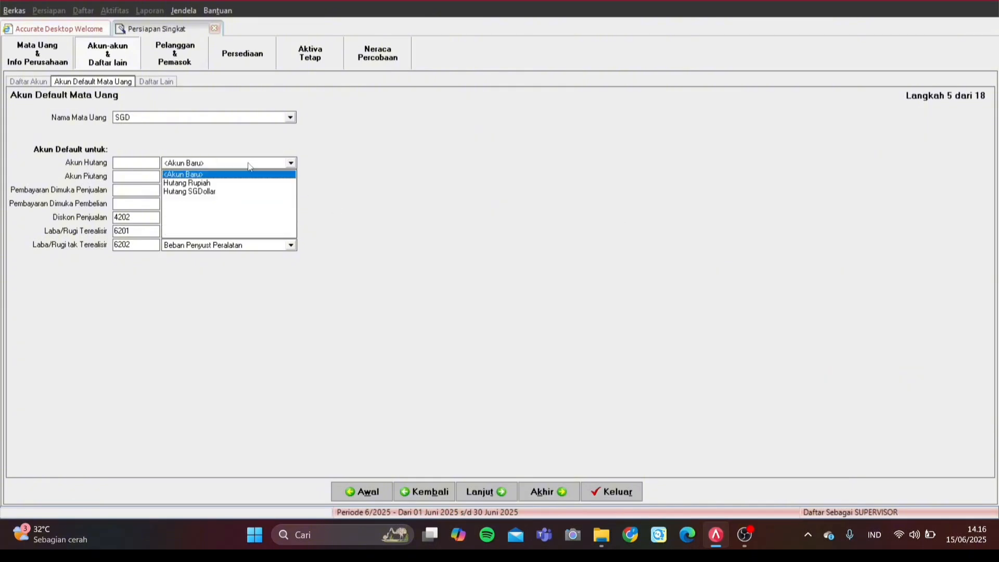
left_click(216, 191)
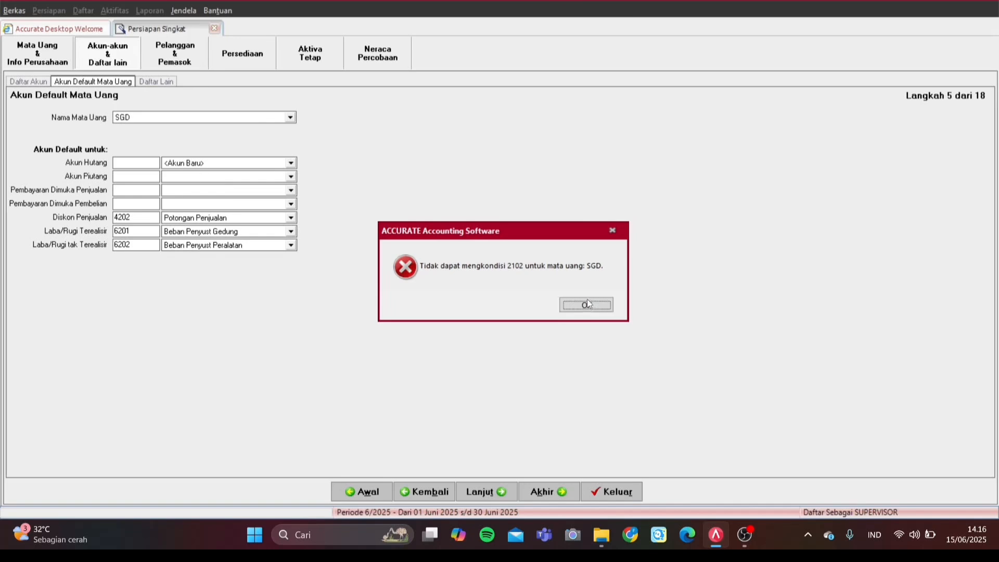
left_click(586, 305)
left_click(287, 165)
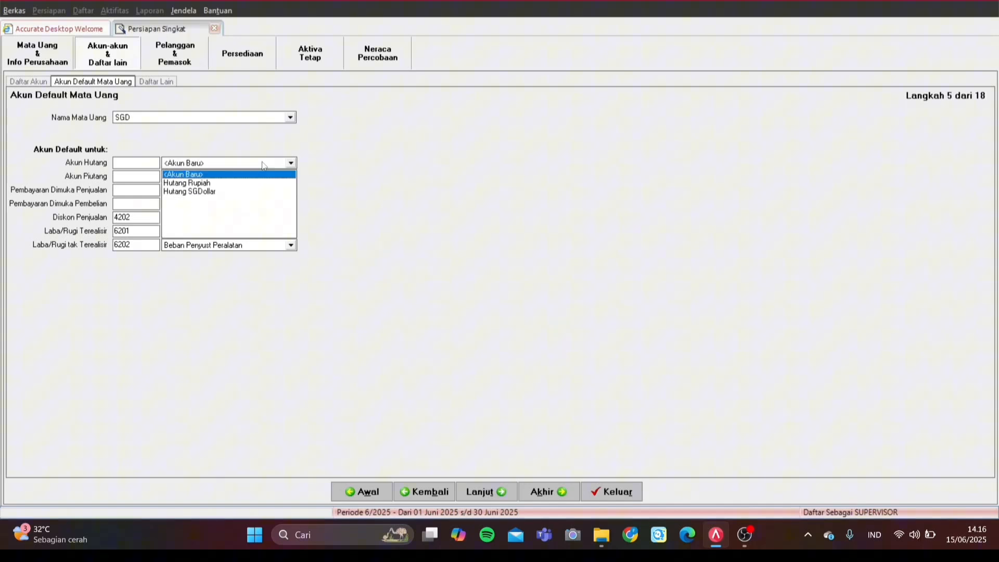
left_click(218, 173)
Step: Create account 8101 'Hutang SGD' in SGD currency, accepting the 5.500 Rupiah rate
left_click(118, 108)
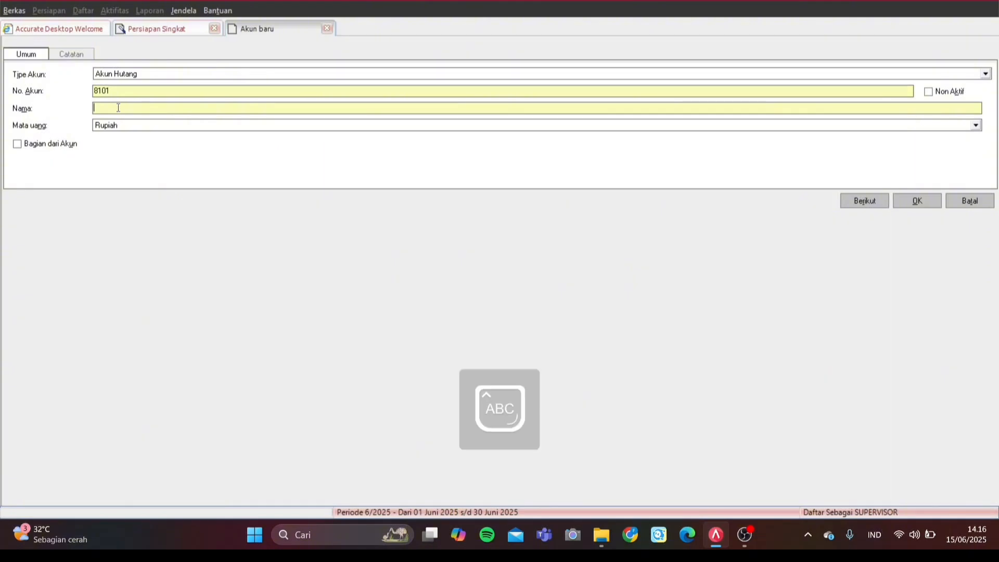
type("Hutang")
key("Caps_Lock")
type("SGD")
left_click(198, 129)
left_click(183, 152)
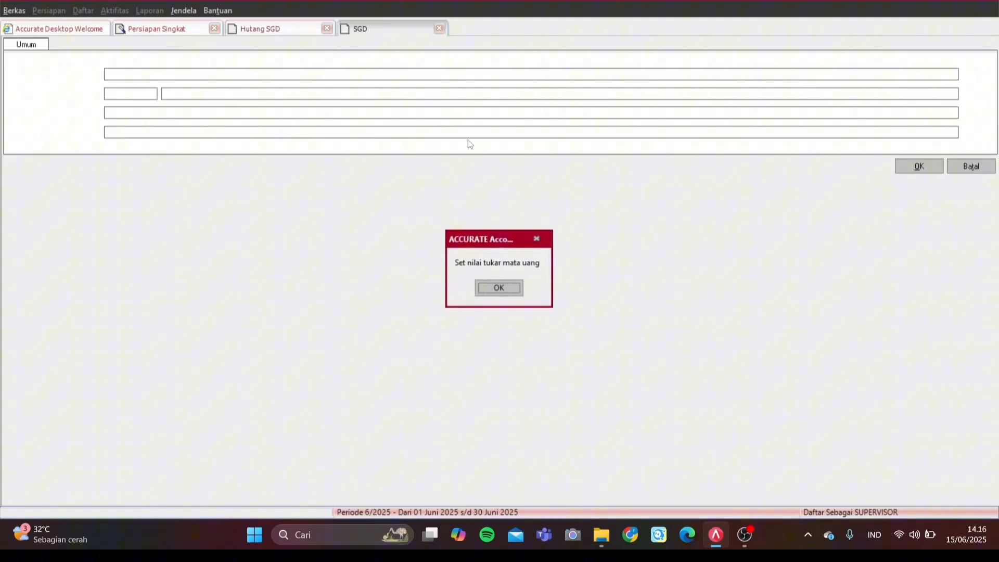
left_click(518, 284)
left_click(919, 166)
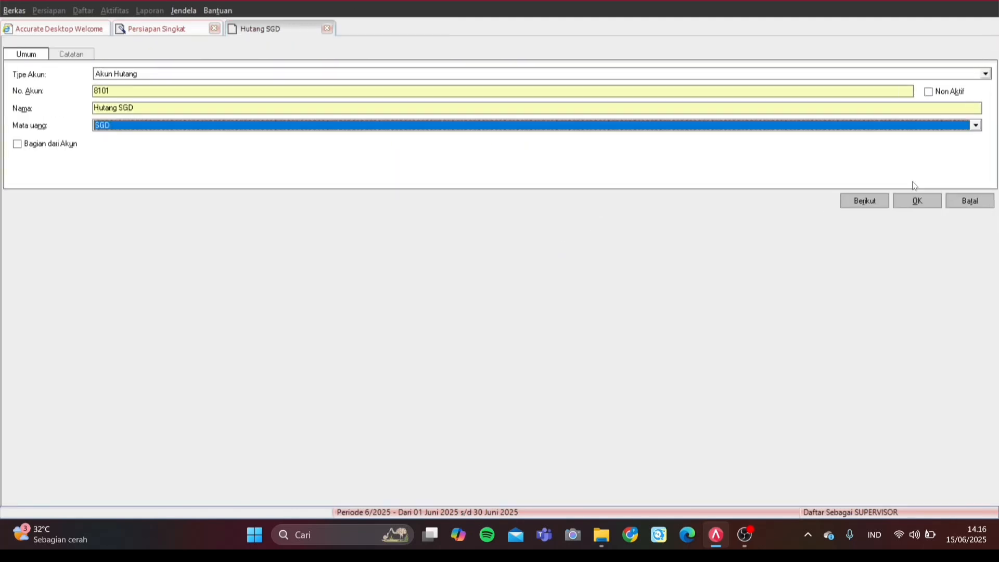
left_click(904, 202)
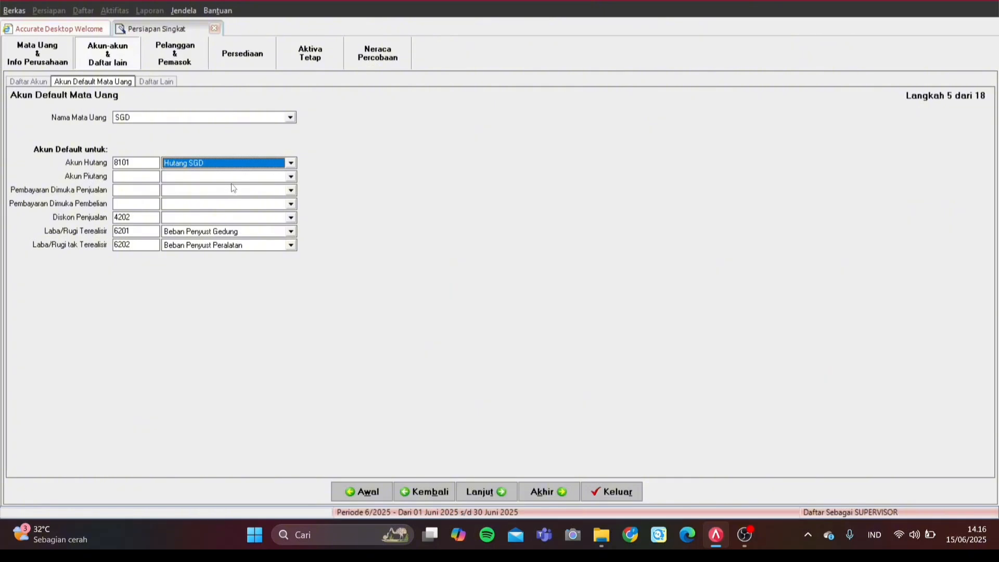
Step: Assign Hutang SGD to SGD advance sales payments and start a new receivable account 8102
left_click(235, 190)
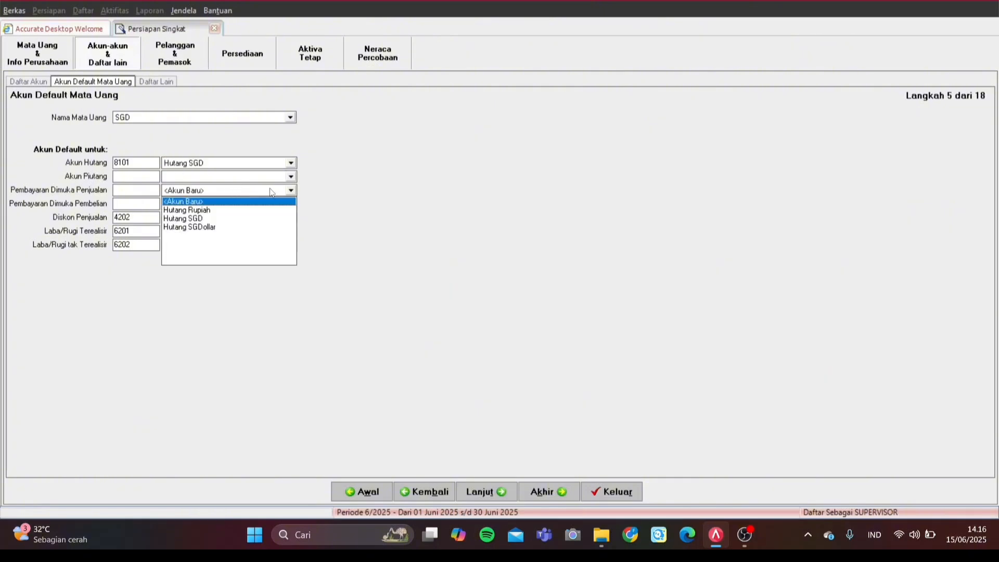
left_click(215, 219)
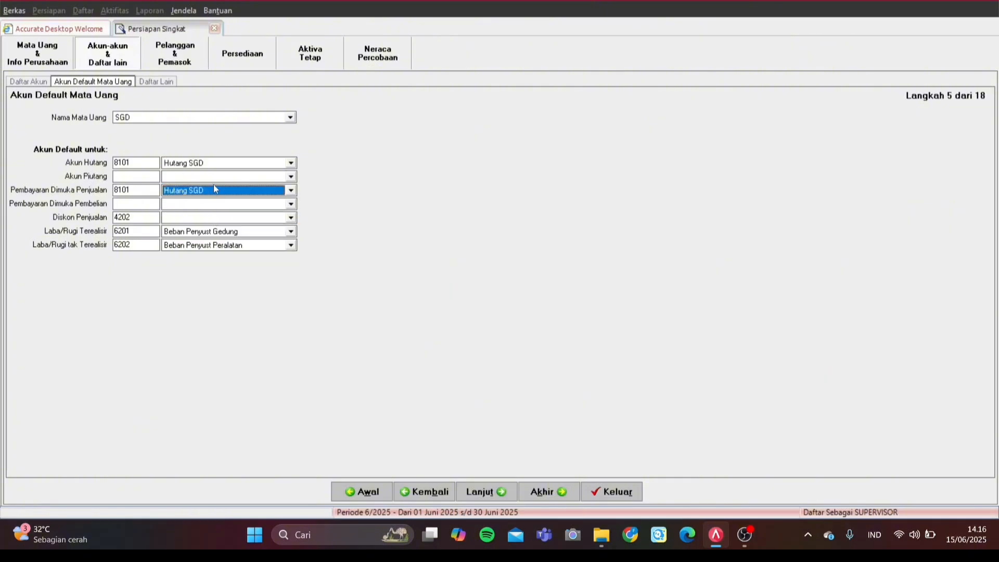
left_click(225, 177)
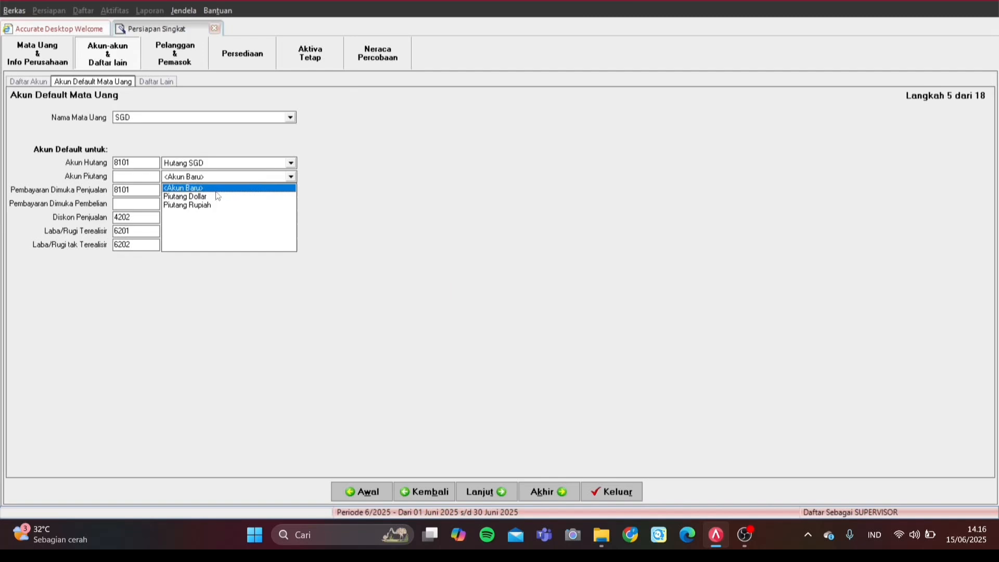
left_click(208, 187)
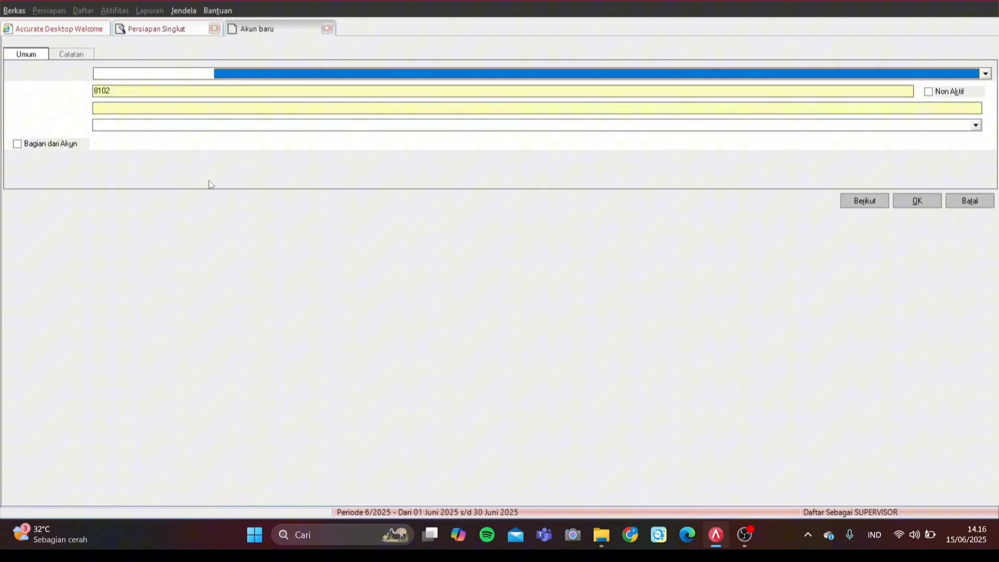
Step: Create account 8102 'Piutang SGD' in SGD currency and save it
left_click(130, 107)
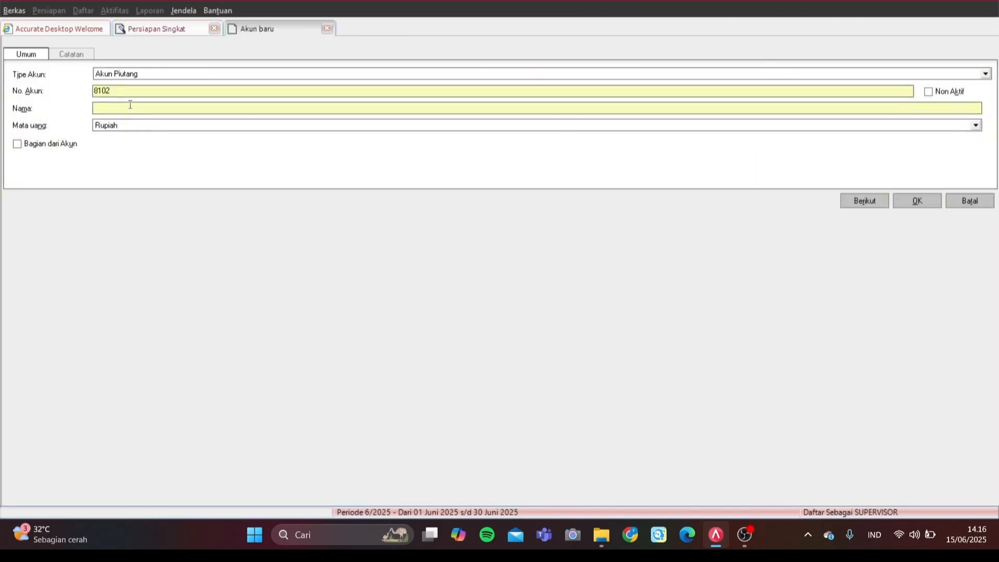
type("P")
key("Caps_Lock")
type("iu")
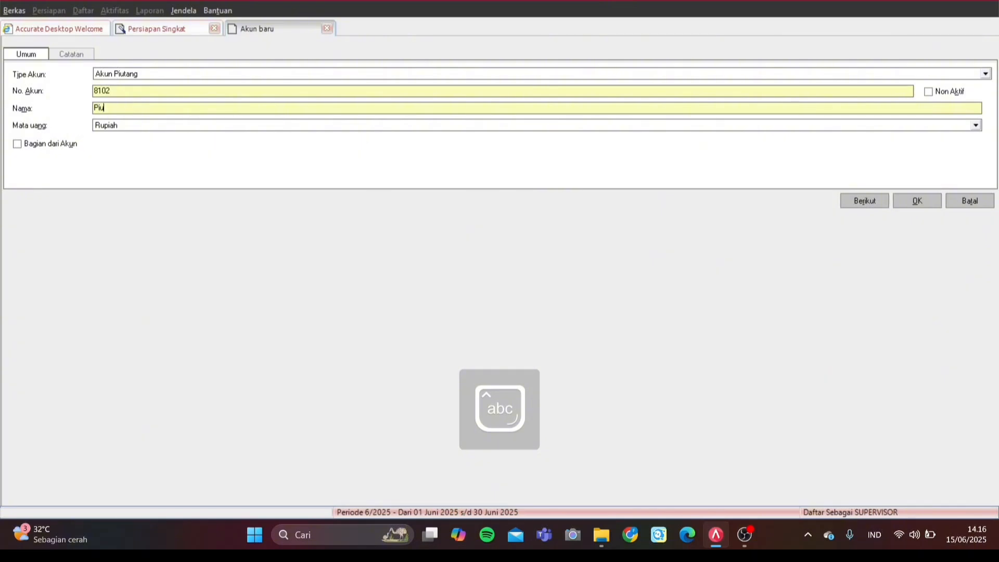
type("tang")
key("Caps_Lock")
type("SGD")
left_click(191, 127)
left_click(178, 152)
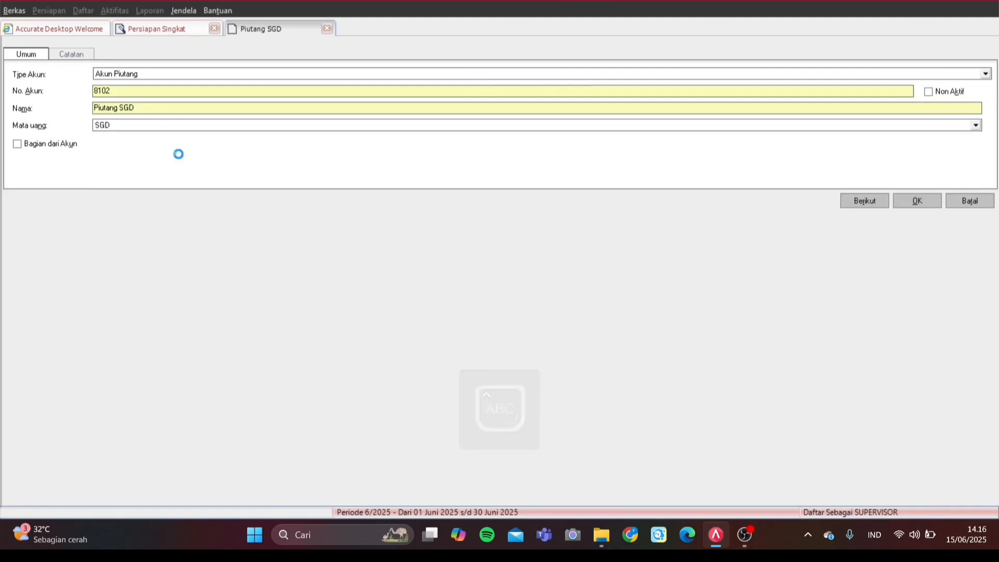
left_click(499, 288)
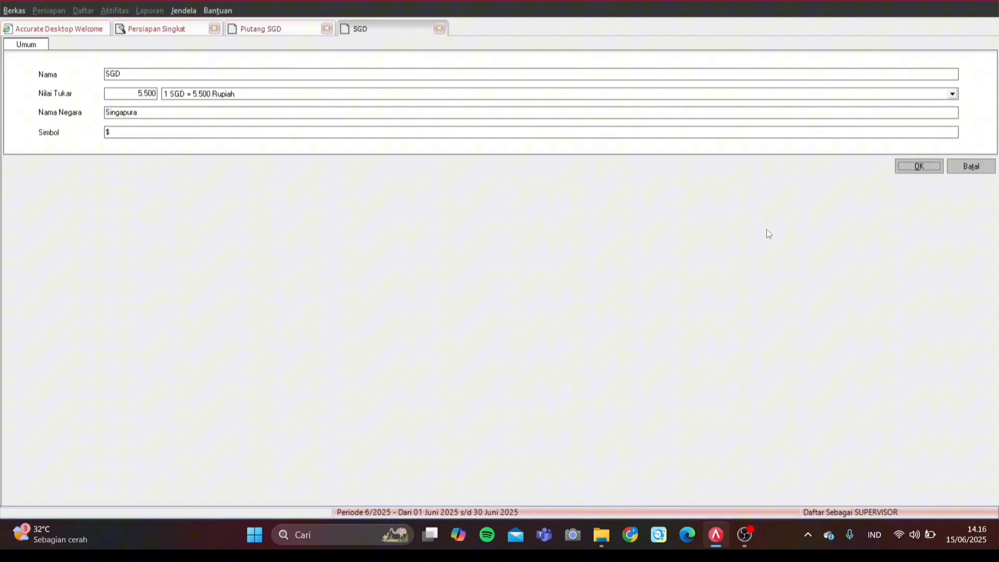
left_click(916, 168)
left_click(900, 201)
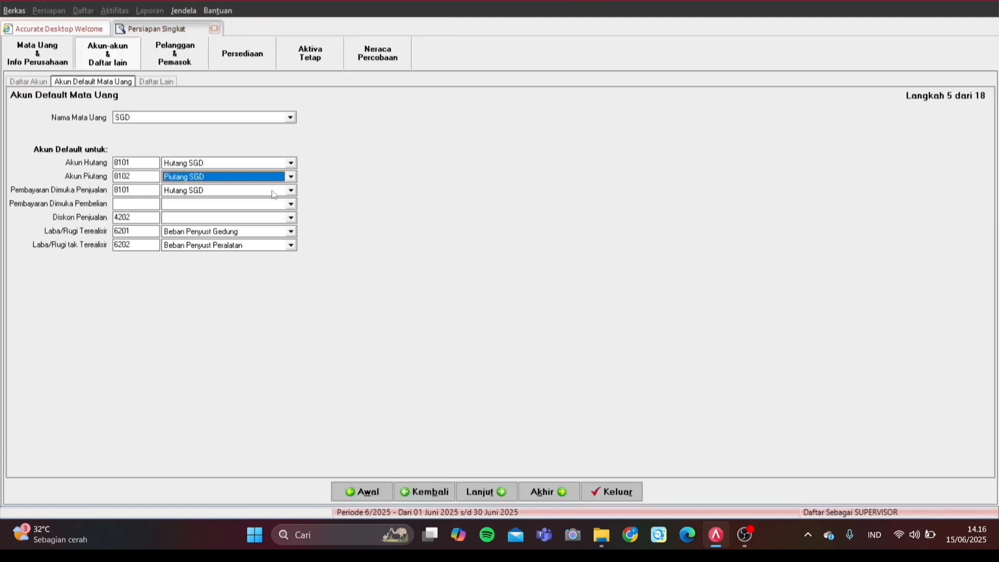
Step: Set SGD purchase prepayment to Piutang SGD, sales discount to Potongan Penjualan, realised gain/loss to Beban Penyust Gedung, and advance to Daftar Lain
left_click(252, 204)
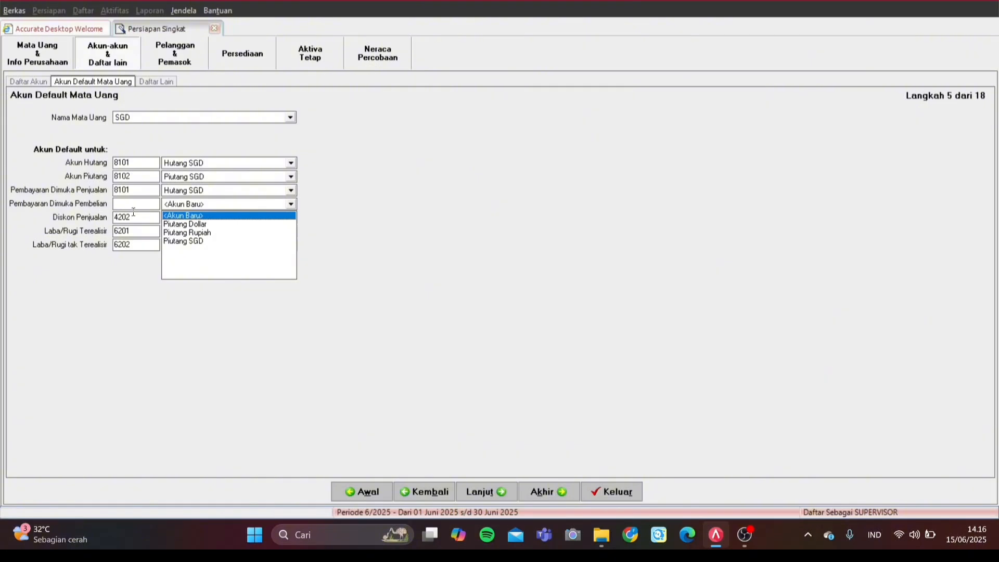
left_click(200, 241)
left_click(222, 218)
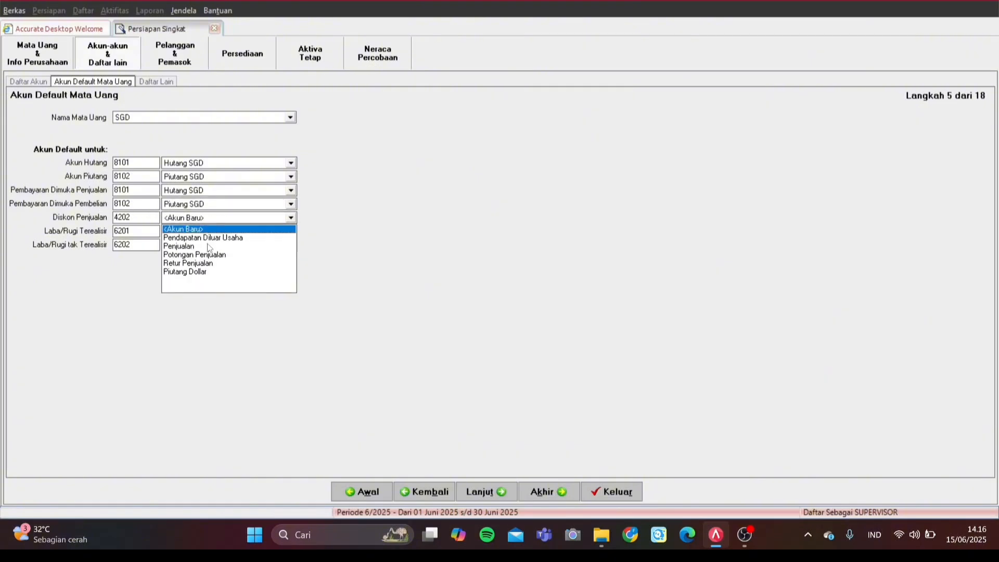
left_click(209, 255)
left_click(229, 232)
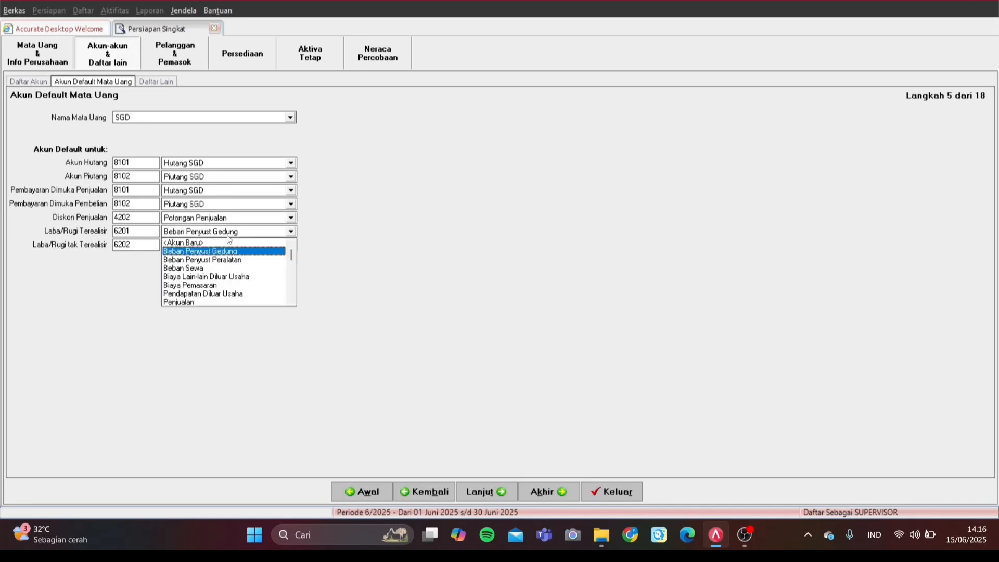
left_click(166, 253)
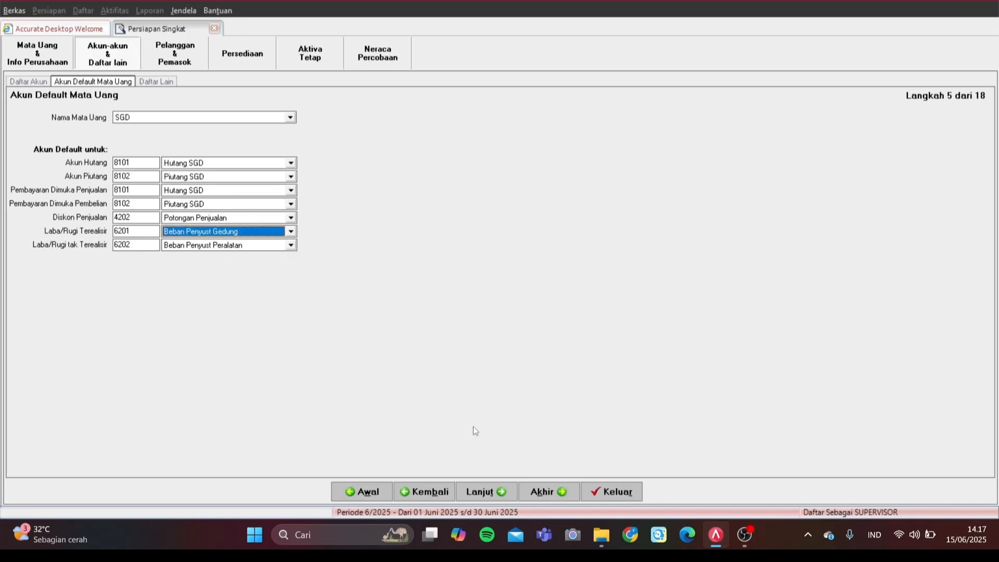
left_click(501, 491)
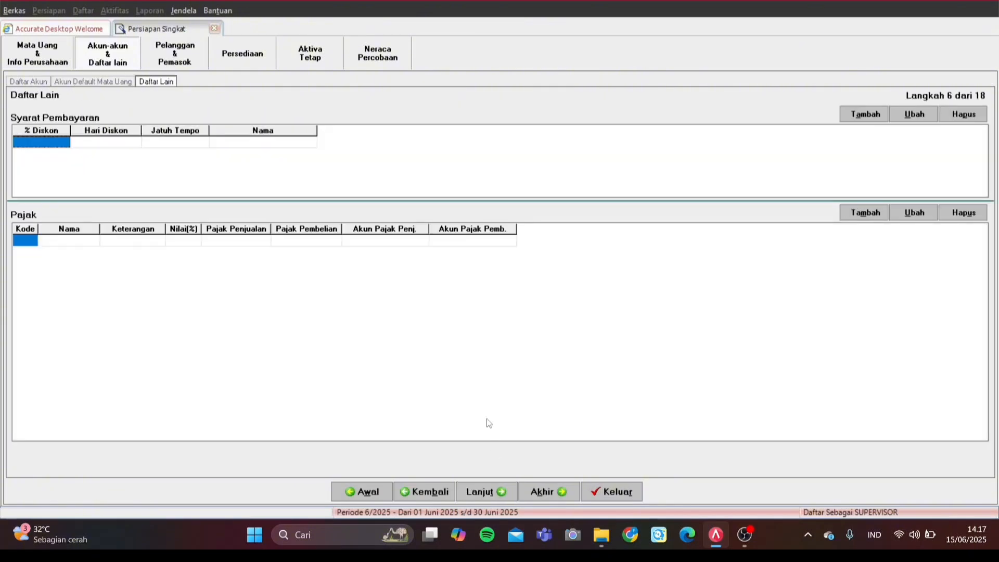
Step: Add payment terms C.O.D (due 0 days) and Net 45 (due 45 days, no discount)
left_click(65, 141)
key("Tab")
key("Tab")
key("Tab")
key("Tab")
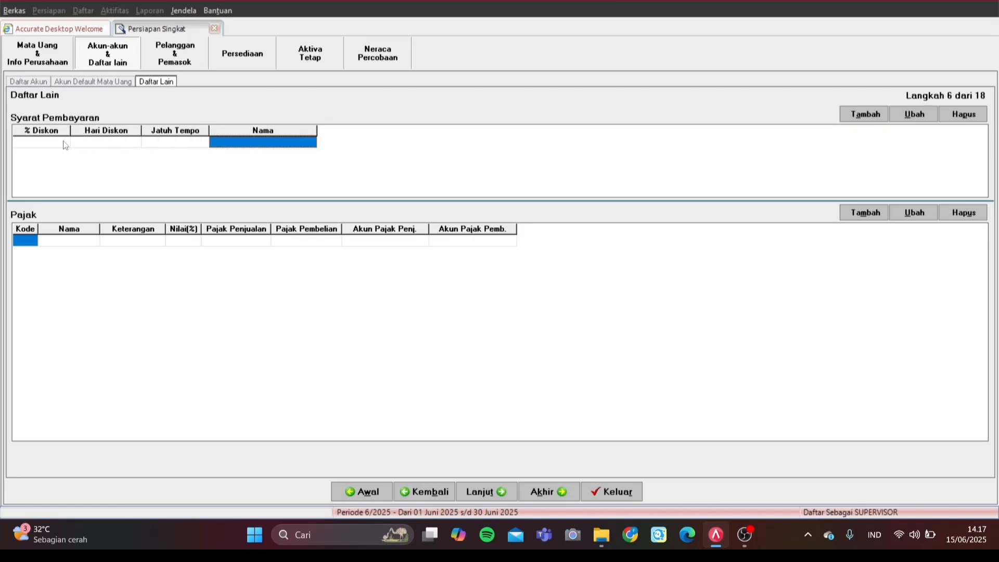
key("Tab")
key("Tab")
key("Tab")
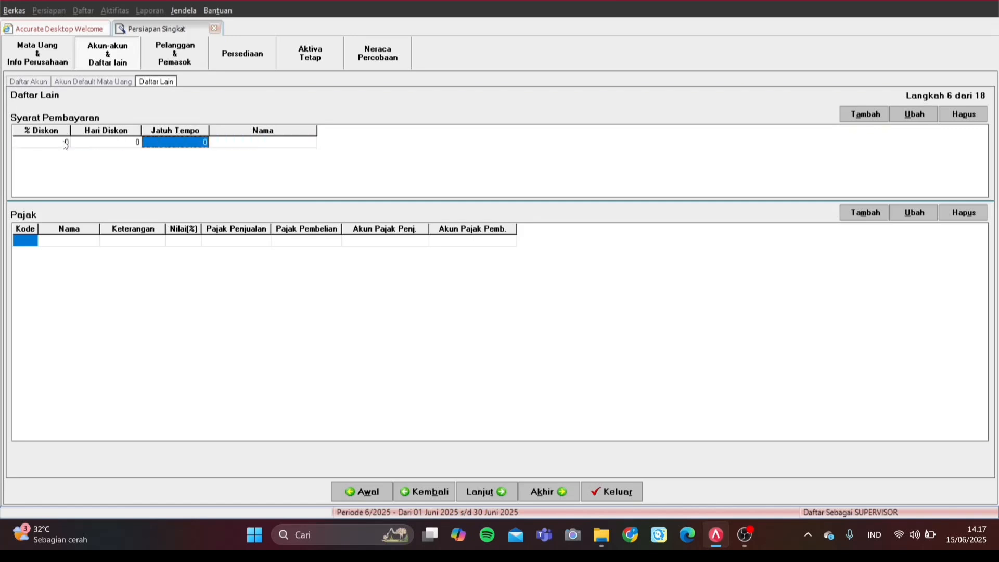
type("C.O.D")
key("Tab")
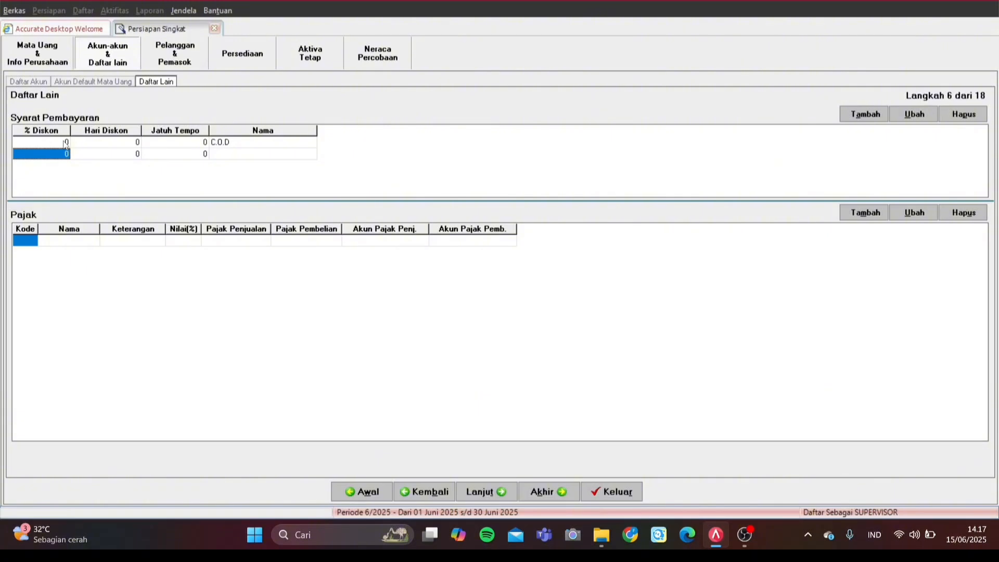
key("Tab")
key("Tab")
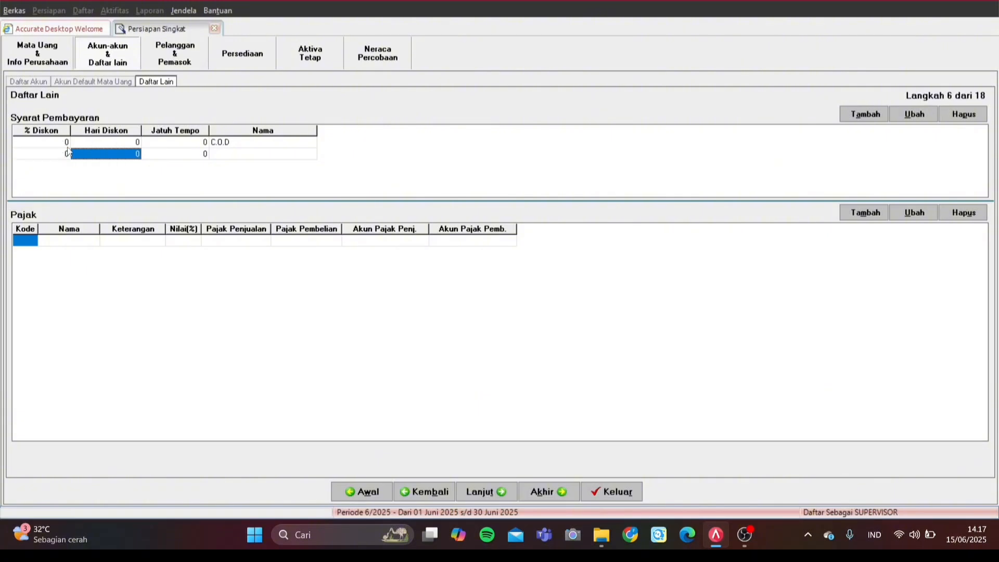
type("45")
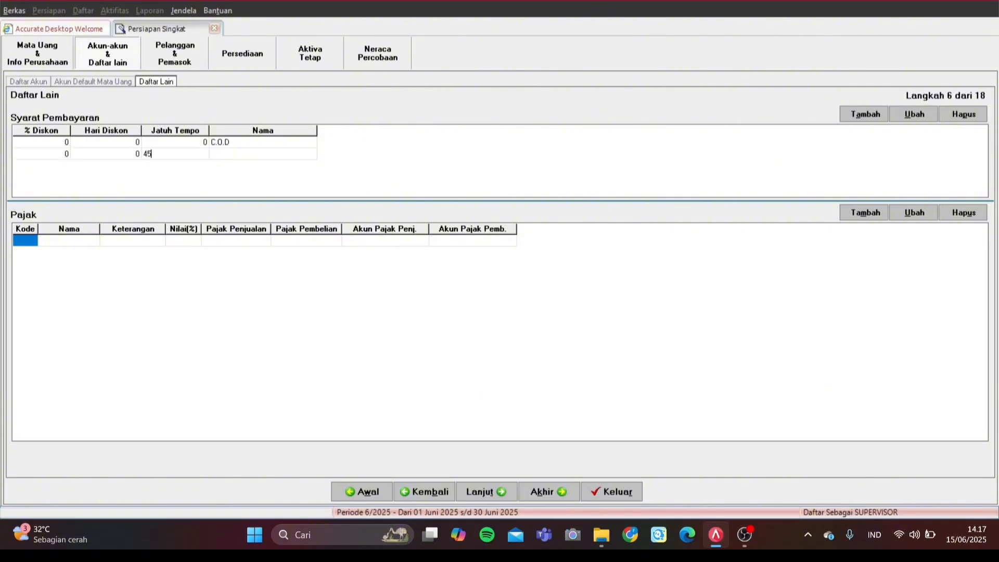
key("Tab")
key("Tab")
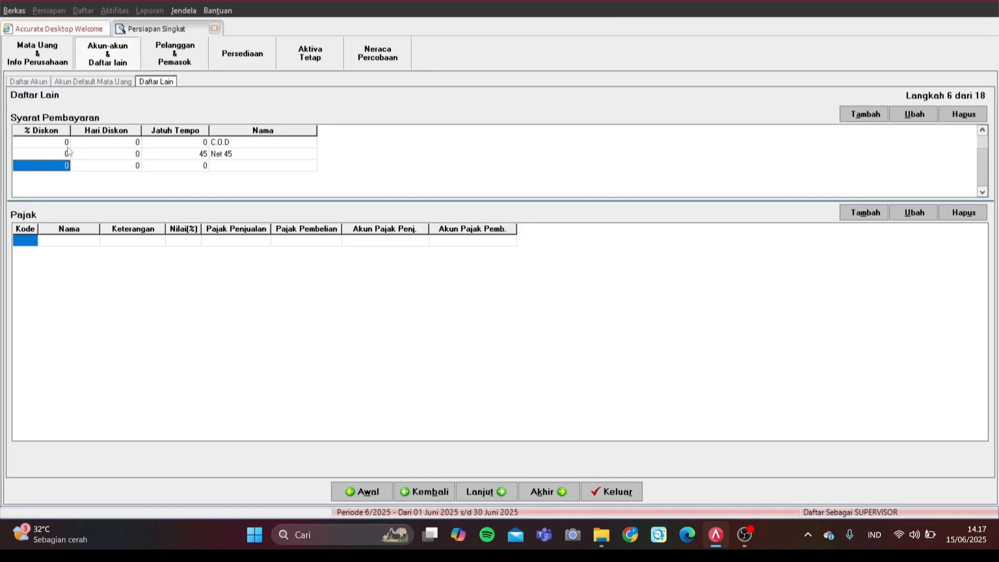
key("Escape")
Step: Enter tax code T named PPN with description 'Pajak Pertambahan Nilai'
left_click(27, 242)
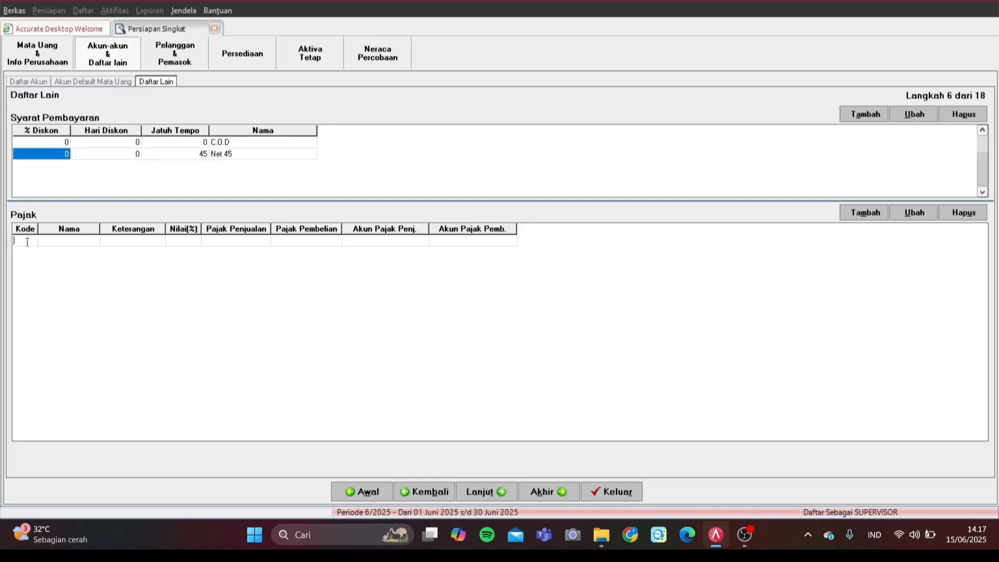
type("T")
left_click(52, 244)
type("PPN")
key("Caps_Lock")
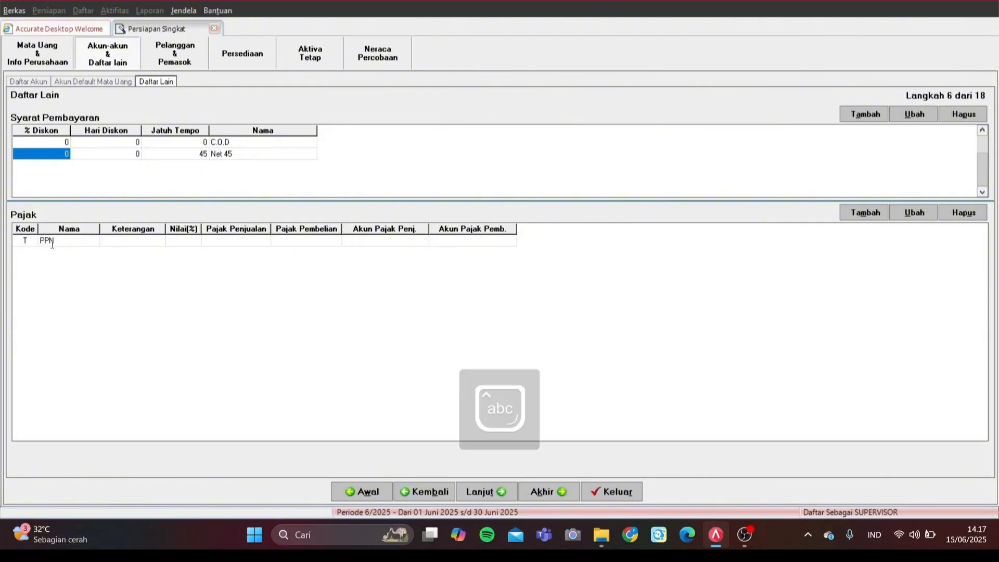
key("Tab")
type("Pajak")
key("Caps_Lock")
type("P")
key("Caps_Lock")
type("ertambahan")
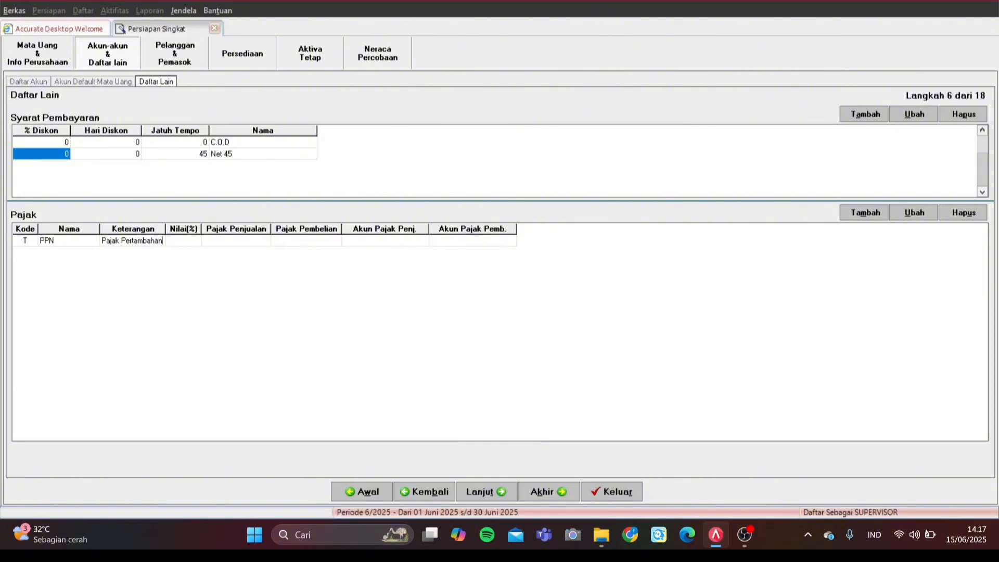
key("Caps_Lock")
type("N")
key("Caps_Lock")
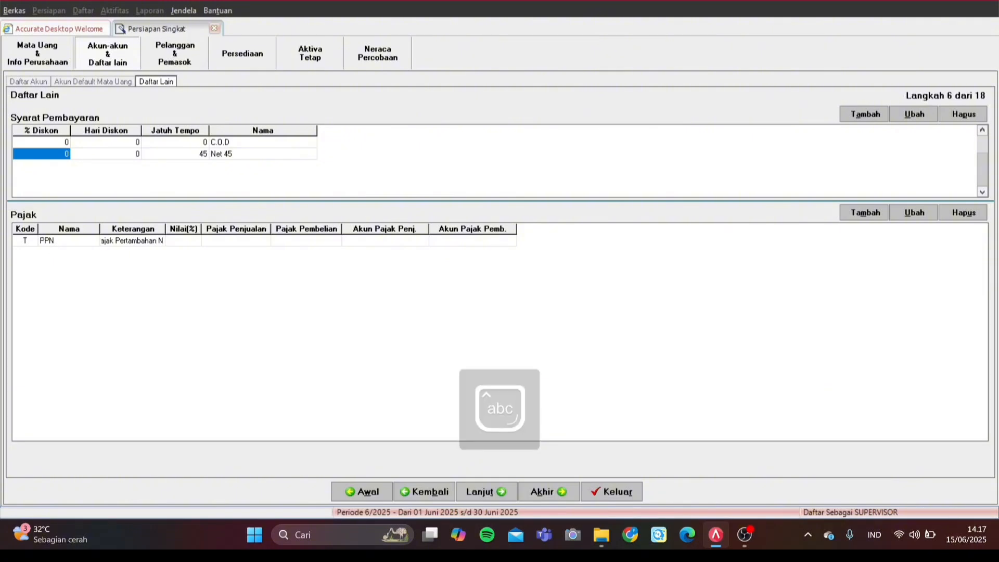
type("ilai")
Step: Set the PPN rate to 10% and bring up the account list for its sales tax account
left_click(197, 243)
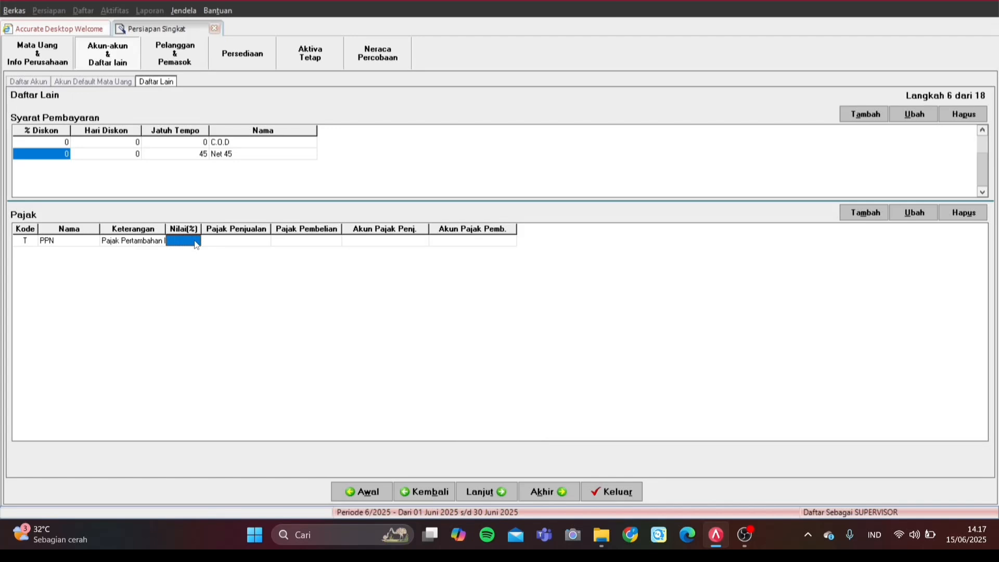
type("10")
left_click(257, 243)
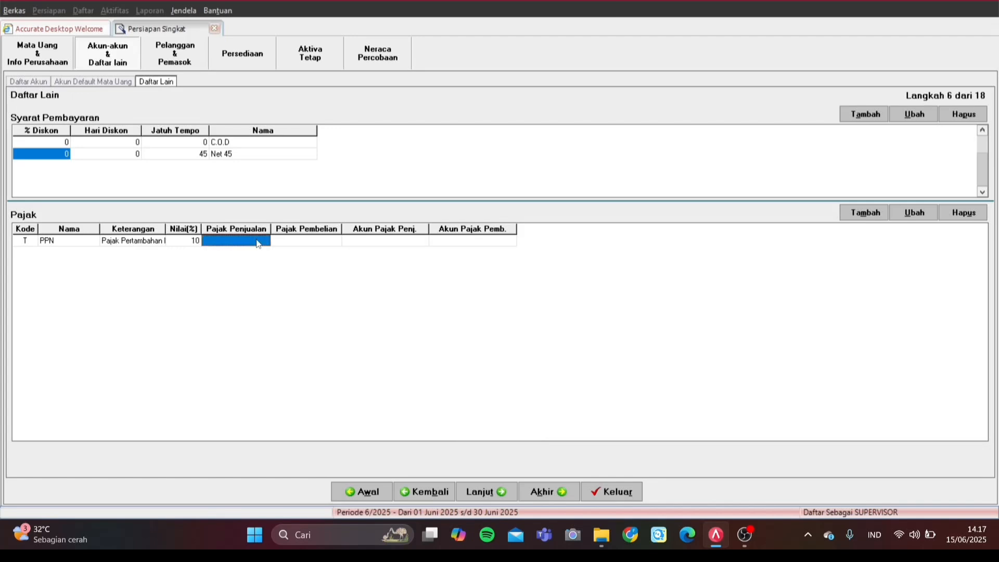
left_click(866, 213)
key("Return")
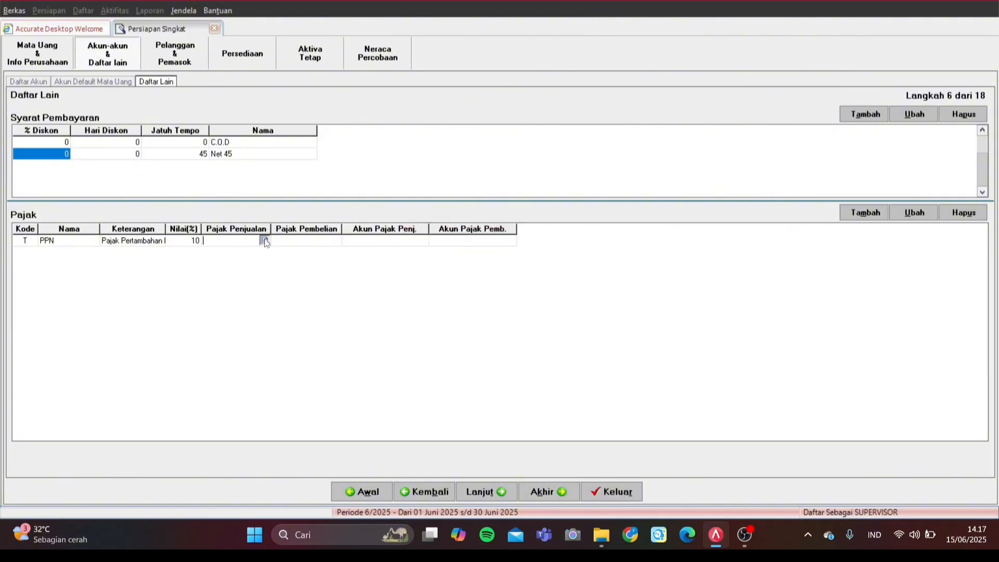
left_click(264, 240)
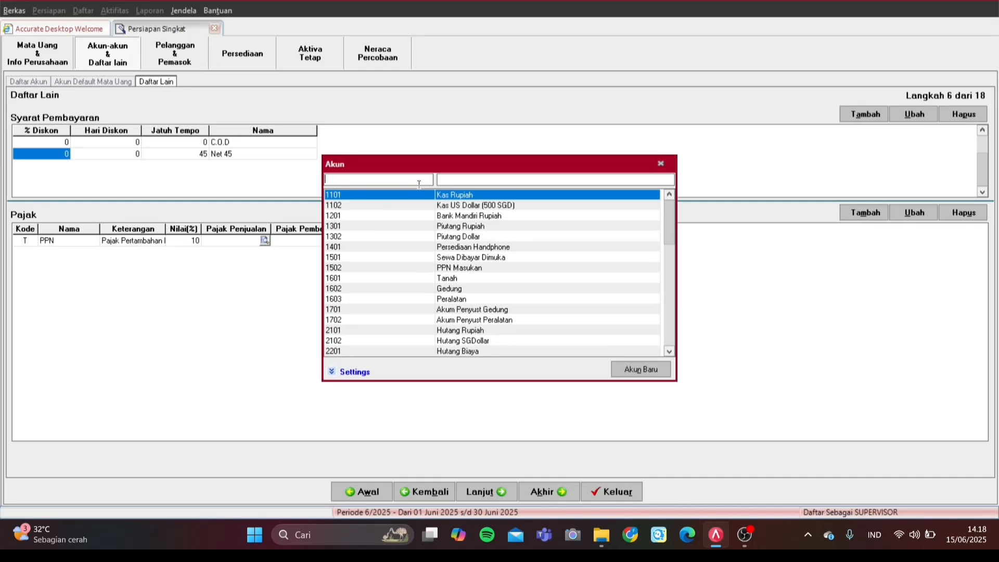
Step: Assign 2202 PPN Keluaran as the PPN sales tax account
type("pp")
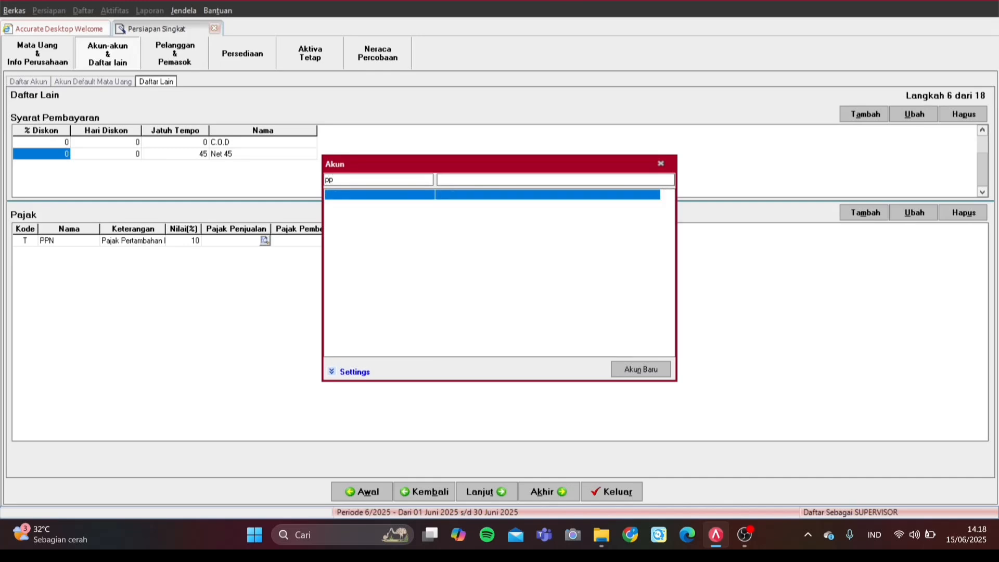
key("BackSpace")
key("BackSpace")
type("21")
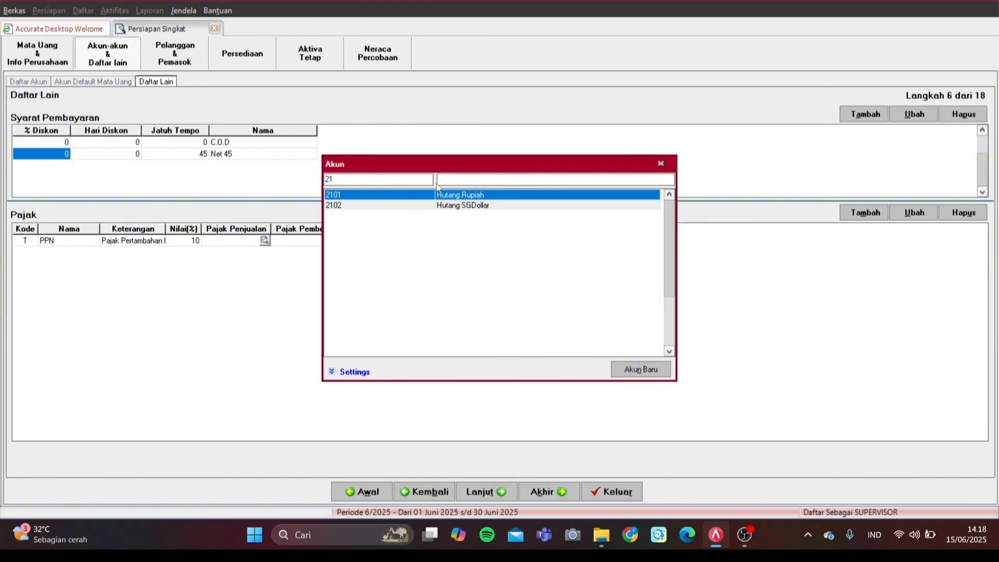
key("BackSpace")
type("2")
left_click(552, 209)
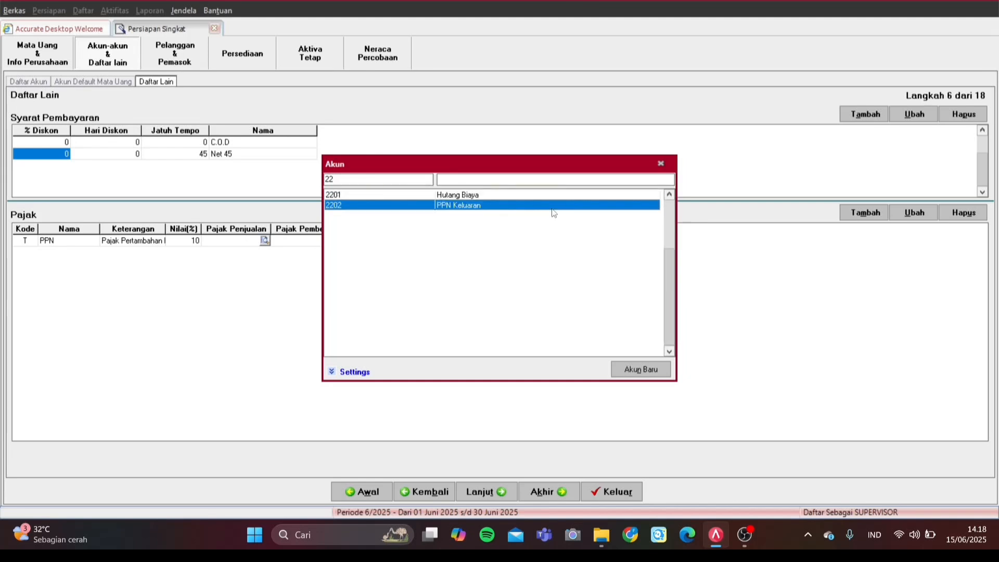
double_click(553, 208)
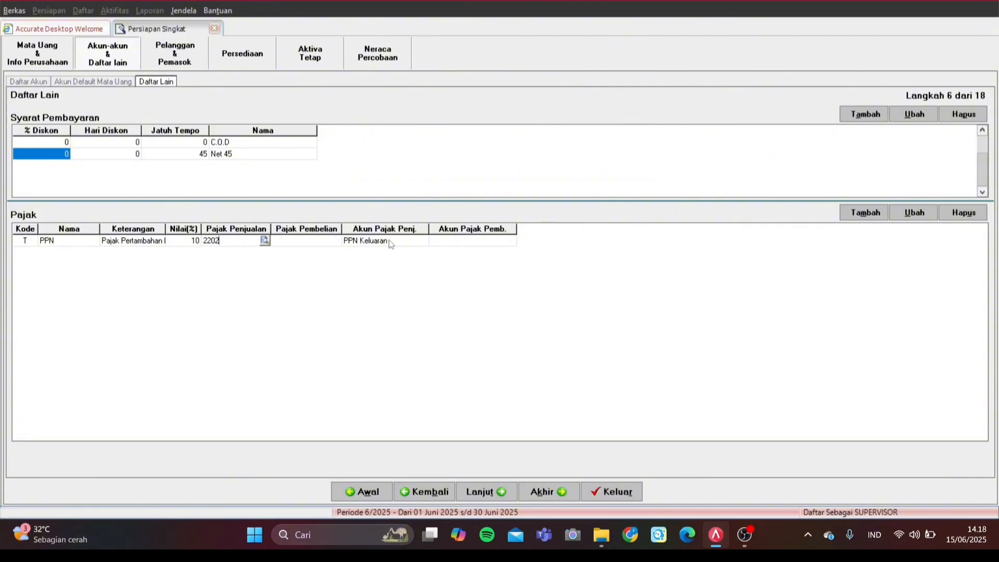
Step: Assign 1502 PPN Masukan as the PPN purchase tax account and continue the wizard
left_click(314, 244)
left_click(333, 246)
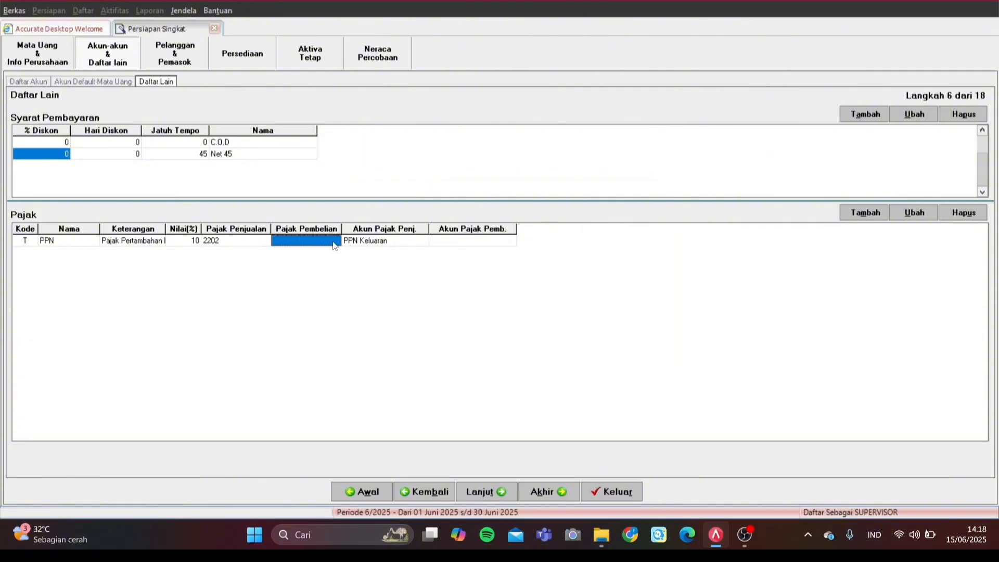
left_click(337, 243)
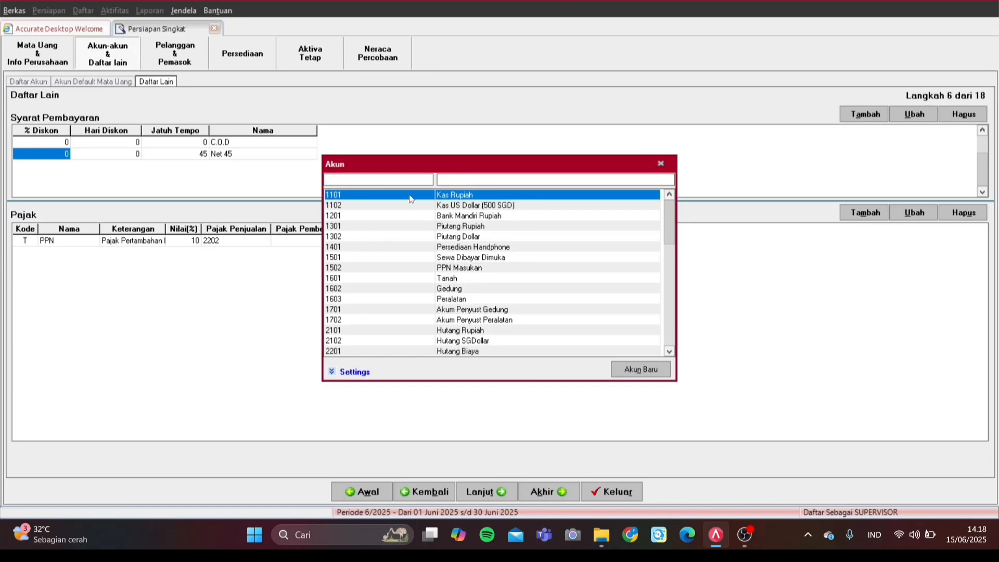
type("2")
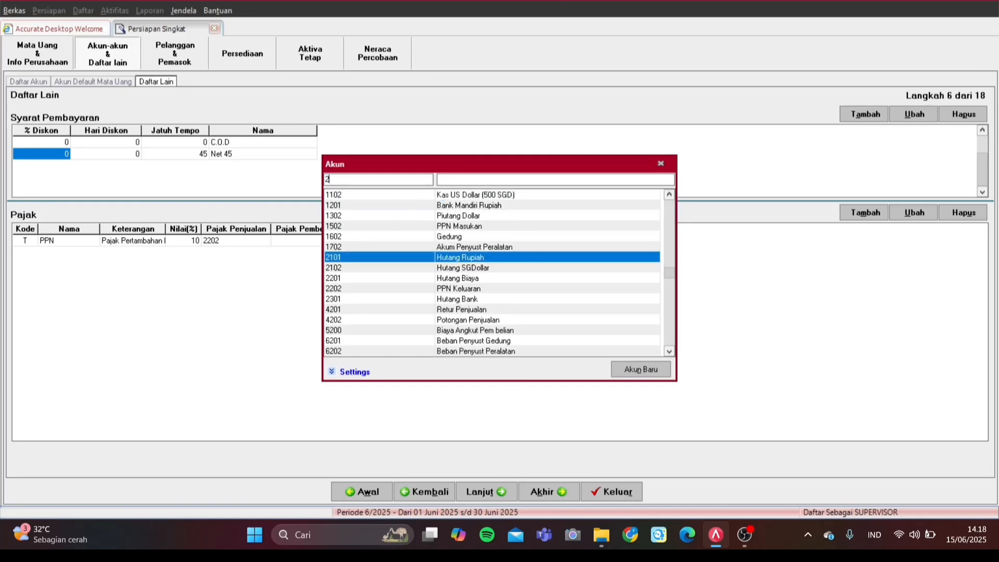
key("BackSpace")
type("15")
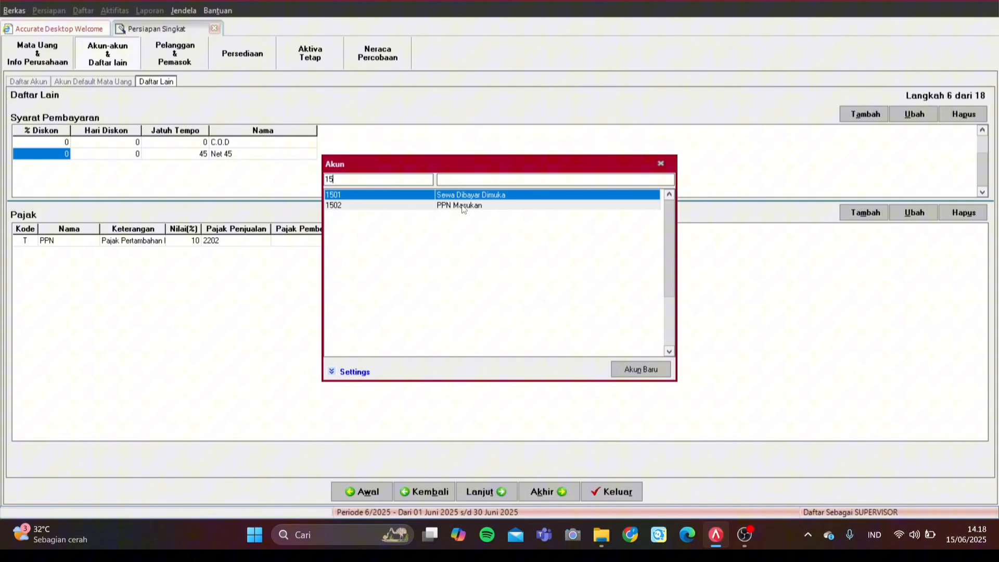
left_click(462, 207)
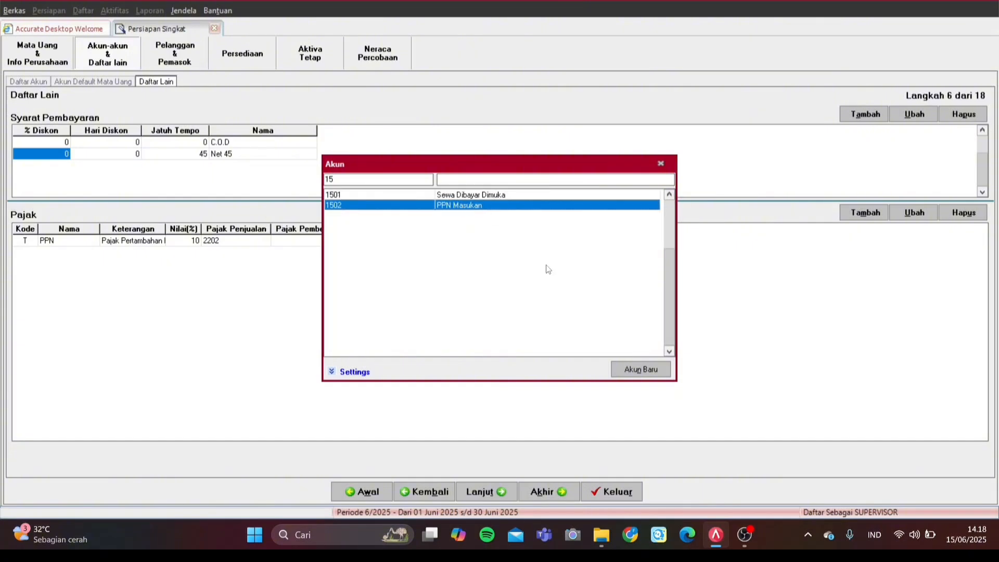
double_click(562, 207)
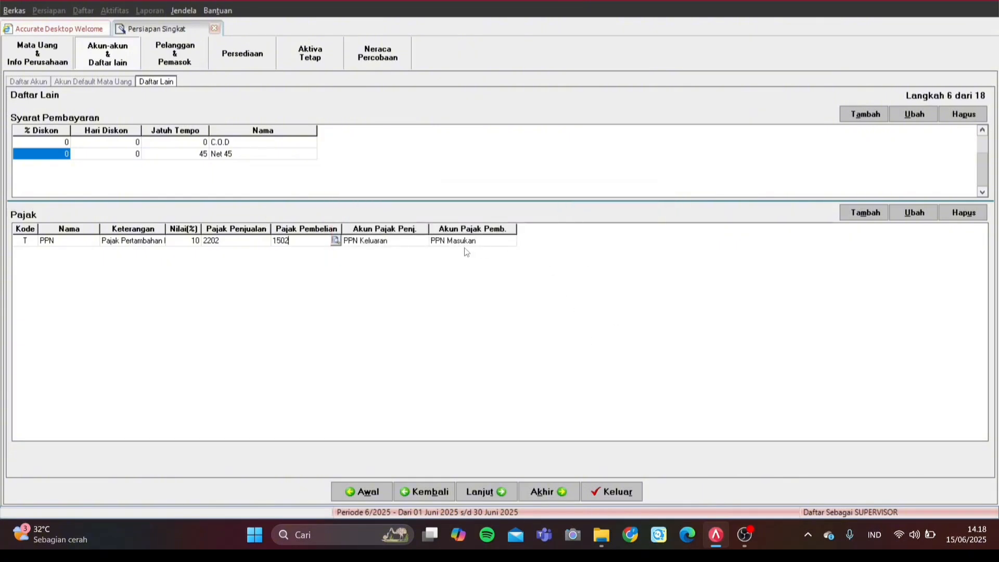
left_click(487, 492)
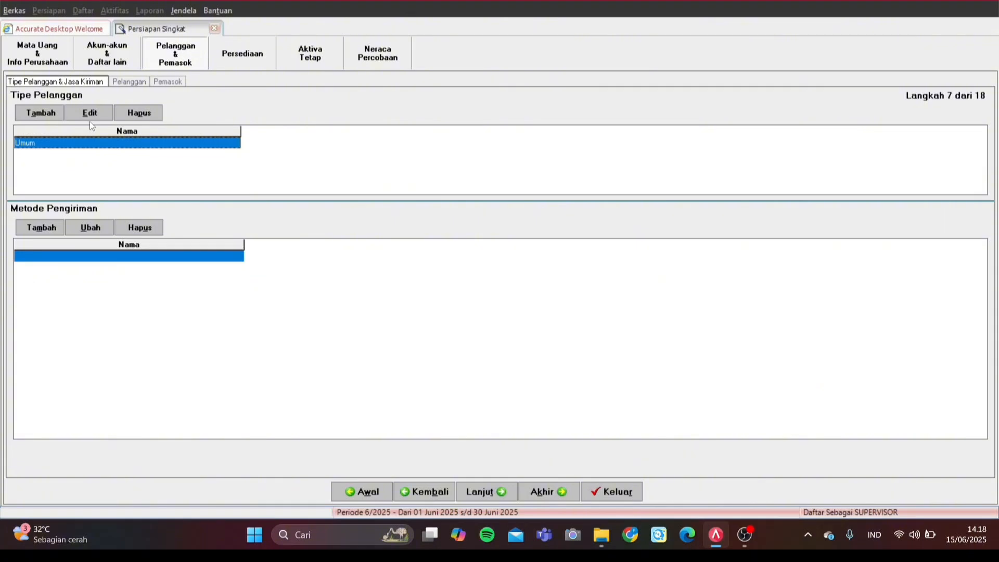
Step: Add customer type 'Khusus' below Umum and advance to Langkah 8, the Pelanggan list
key("Down")
key("Caps_Lock")
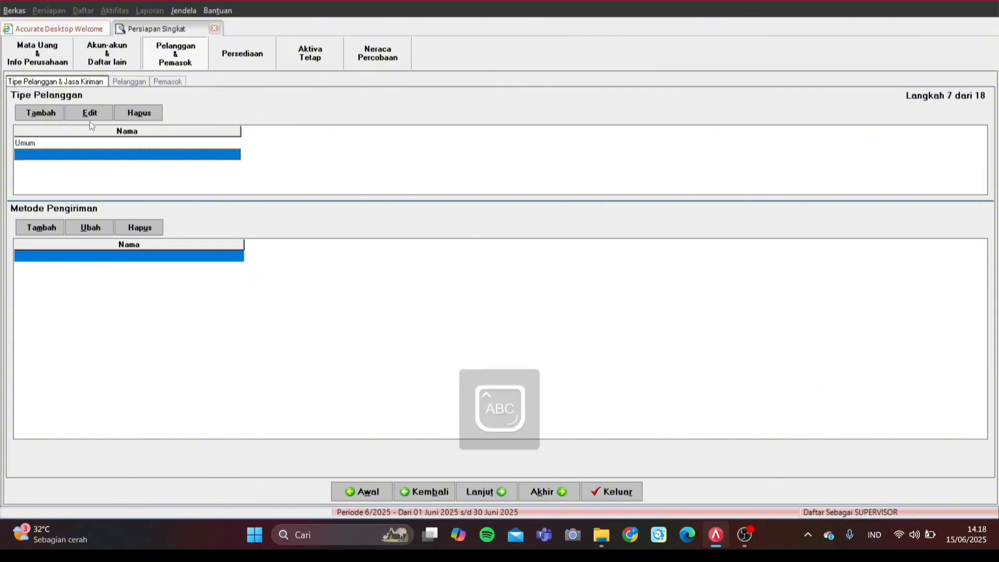
key("Caps_Lock")
type("Khus")
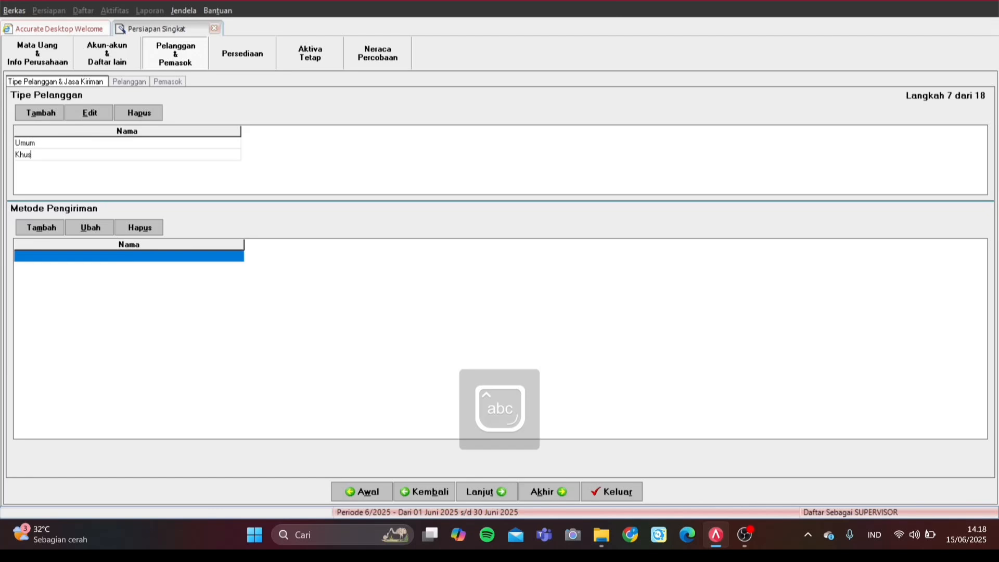
type("us")
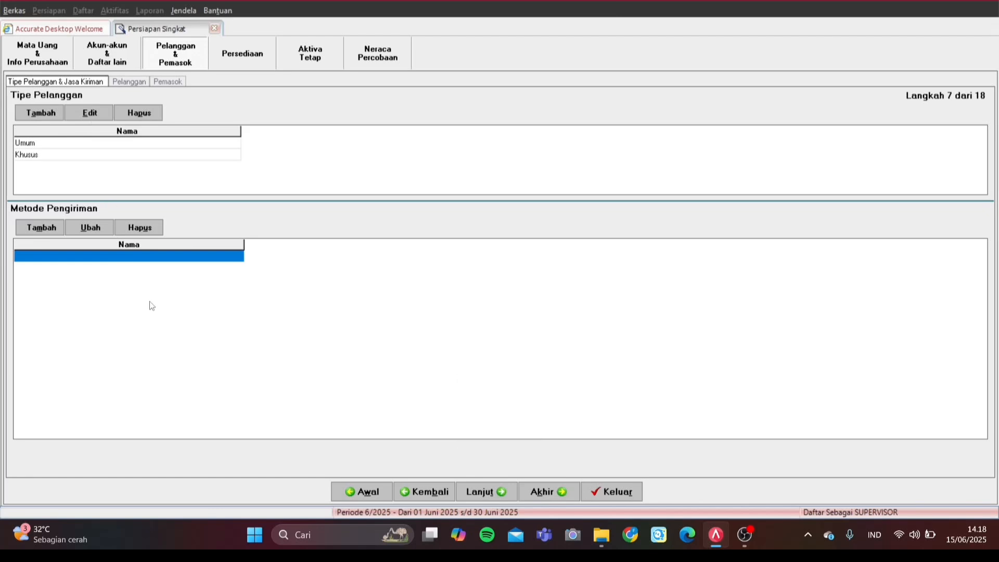
key("Return")
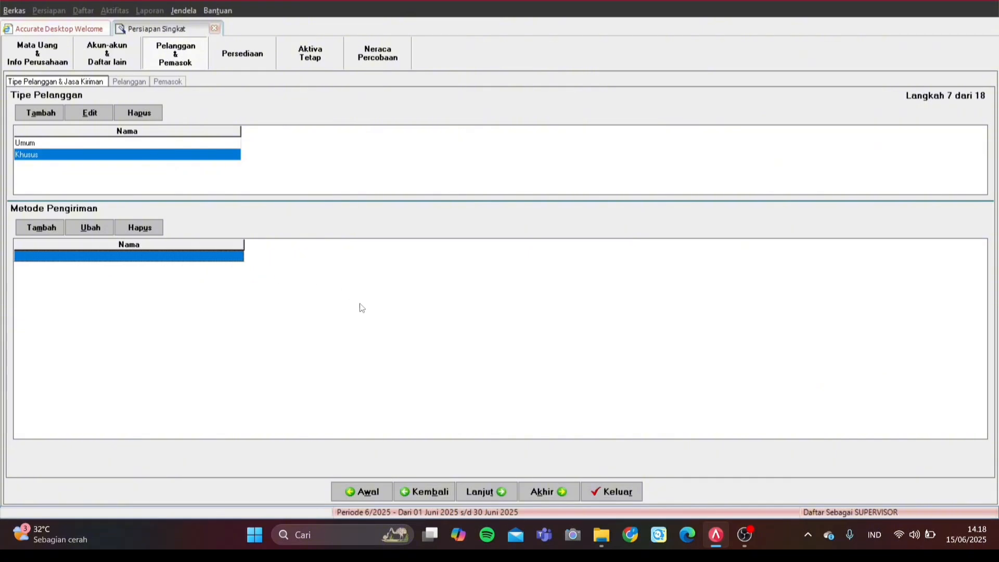
left_click(491, 491)
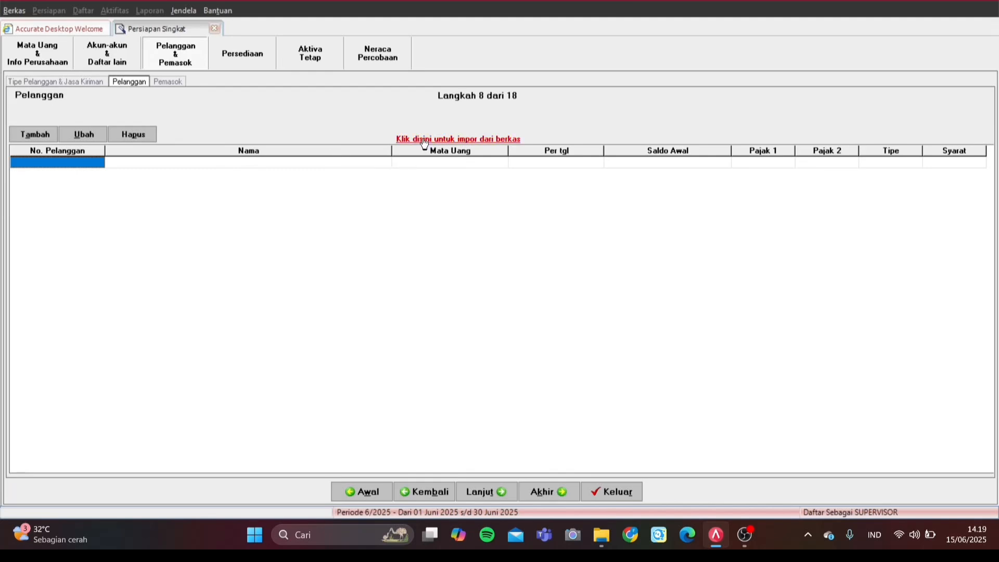
Step: Open the customer import file chooser filtered to Excel (*.xls), then cancel and close the form
left_click(424, 139)
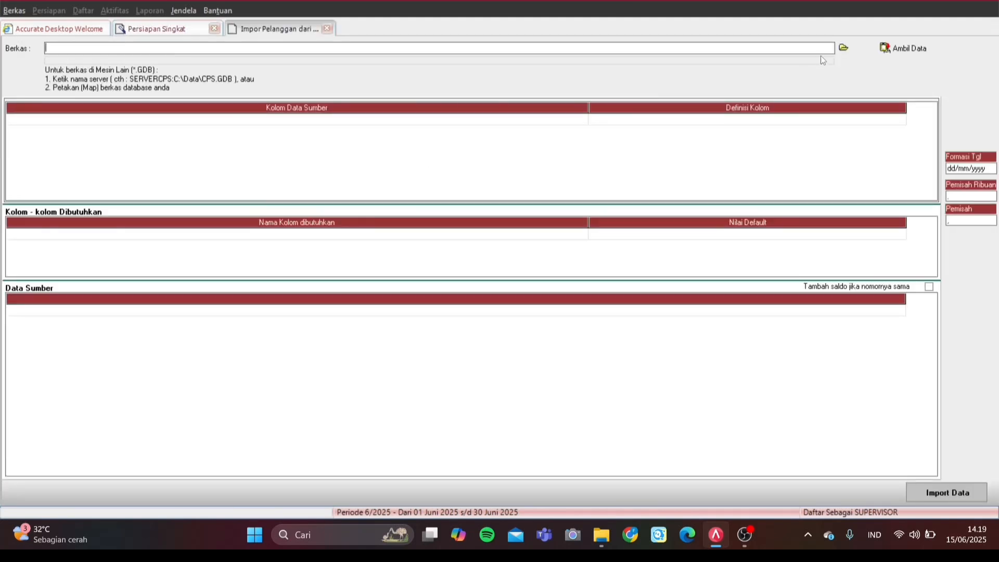
left_click(844, 48)
left_click(525, 364)
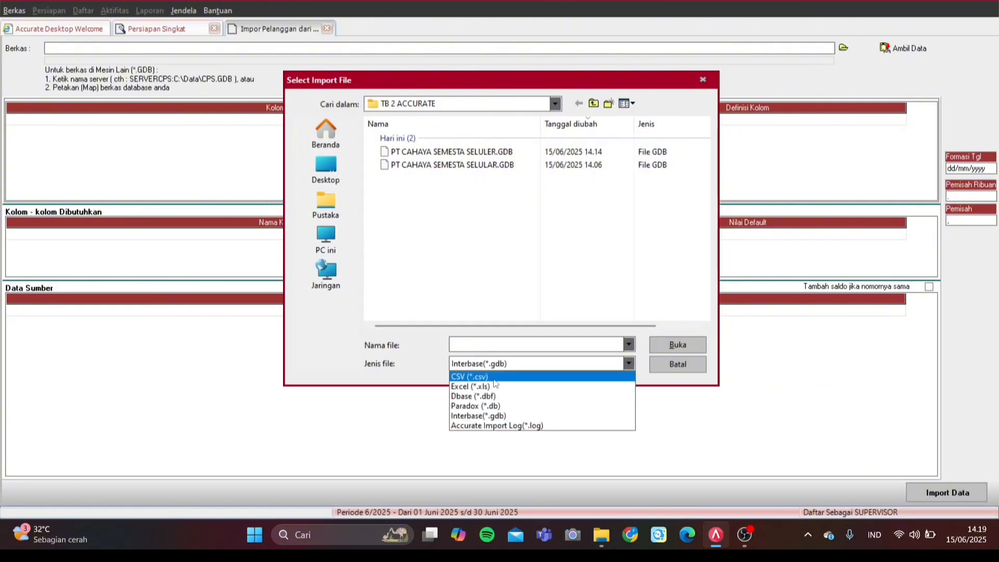
left_click(491, 383)
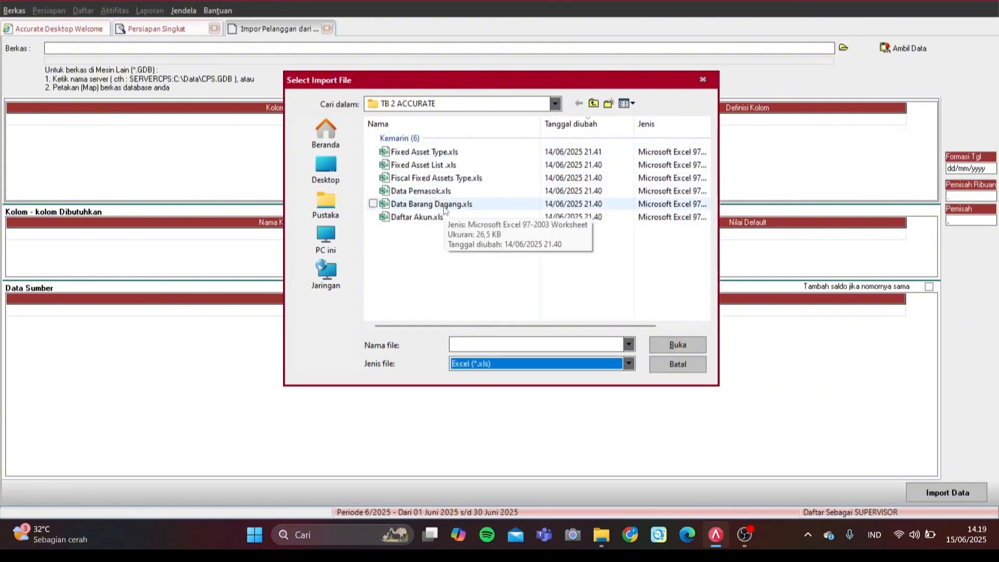
left_click(462, 290)
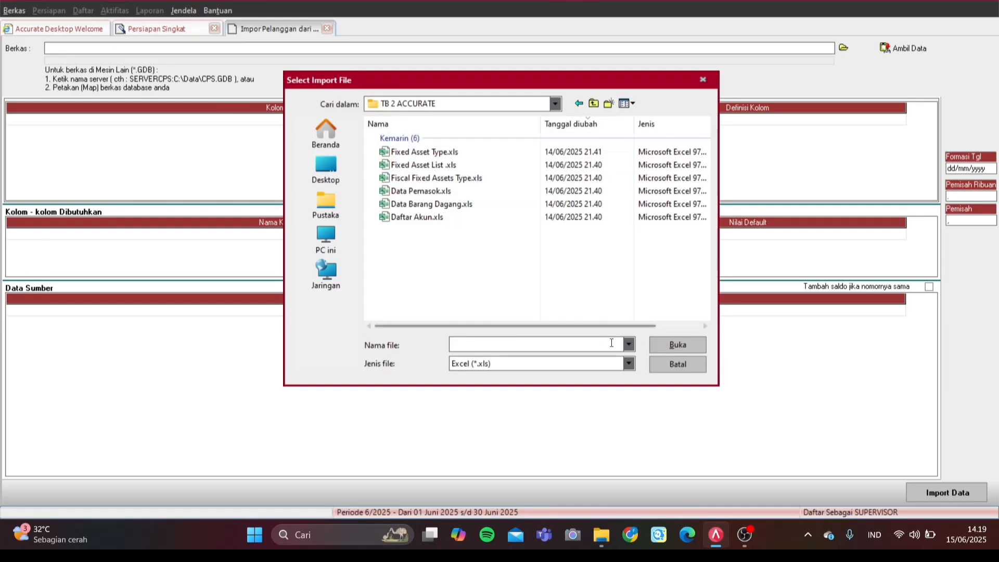
left_click(654, 363)
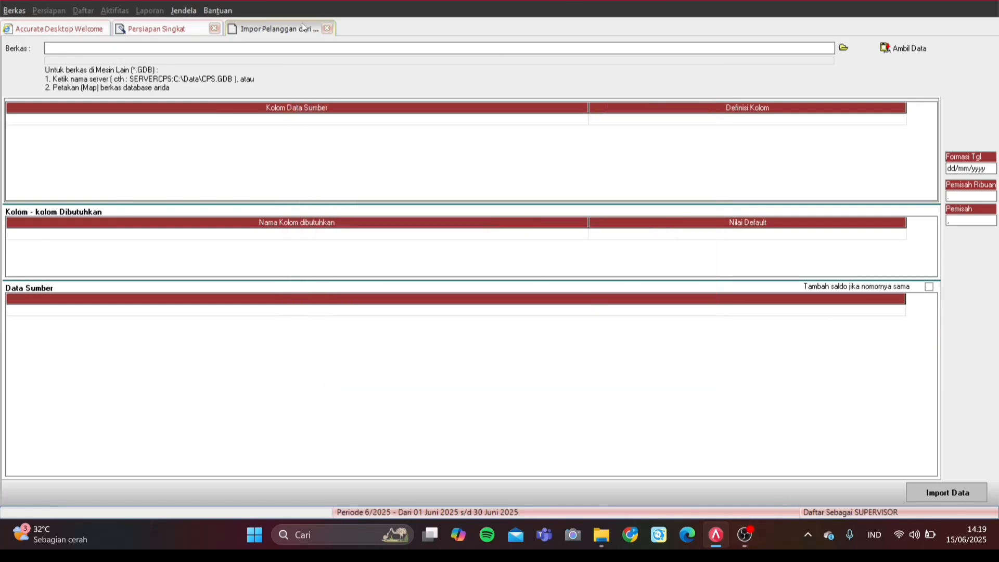
left_click(327, 29)
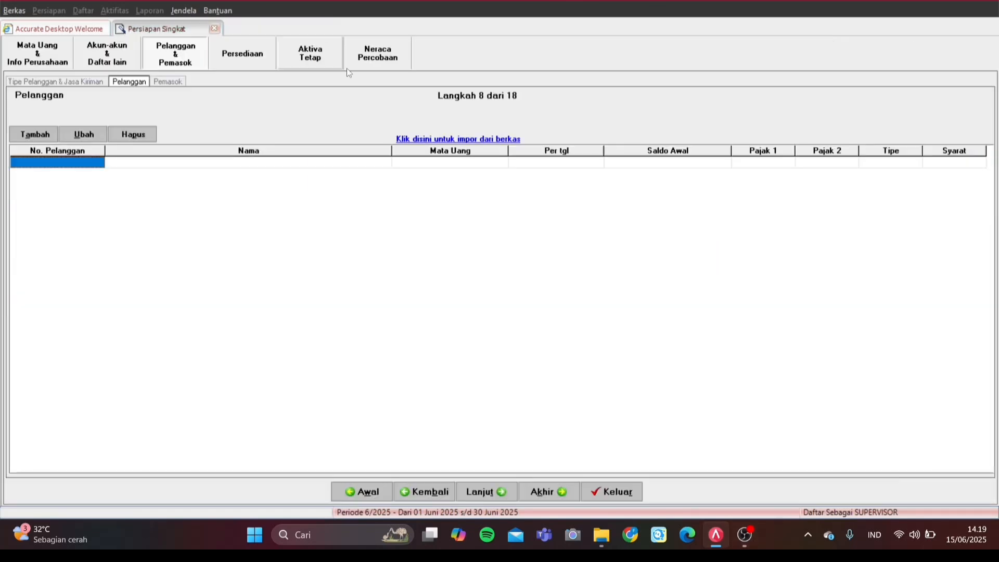
left_click(744, 534)
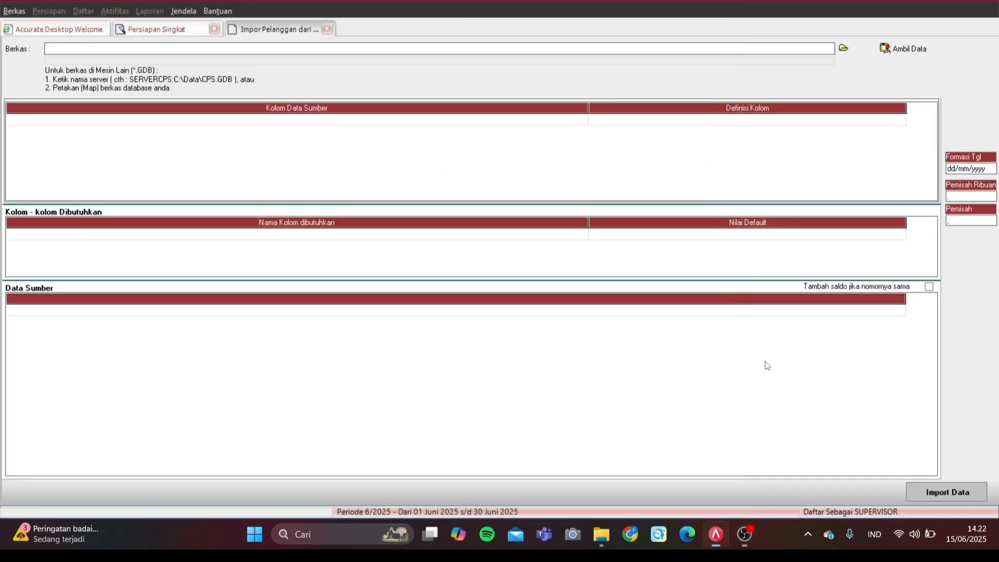
left_click(327, 29)
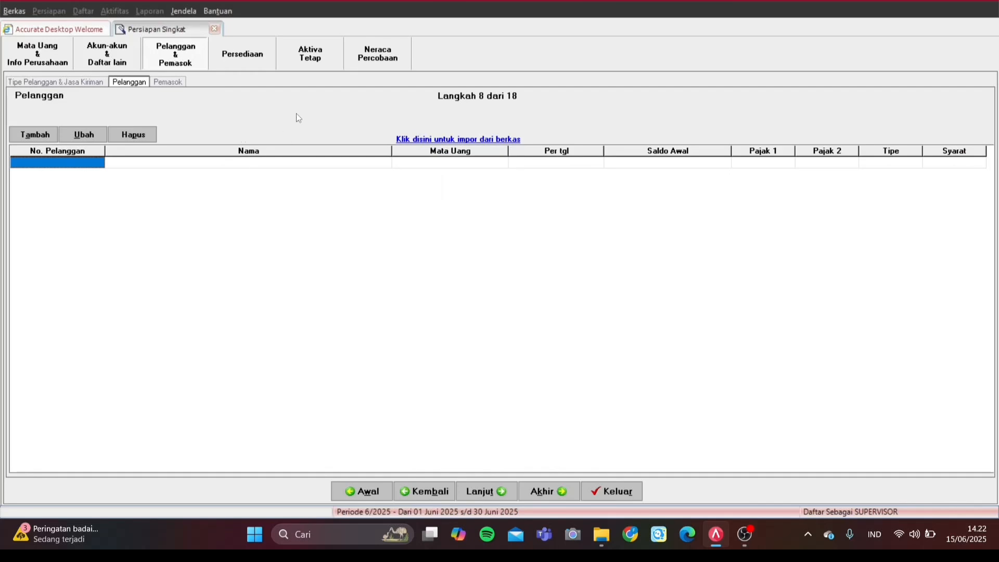
Step: Reopen the customer import and choose Data Pelanggan.xls as the Excel source file
left_click(425, 141)
left_click(844, 48)
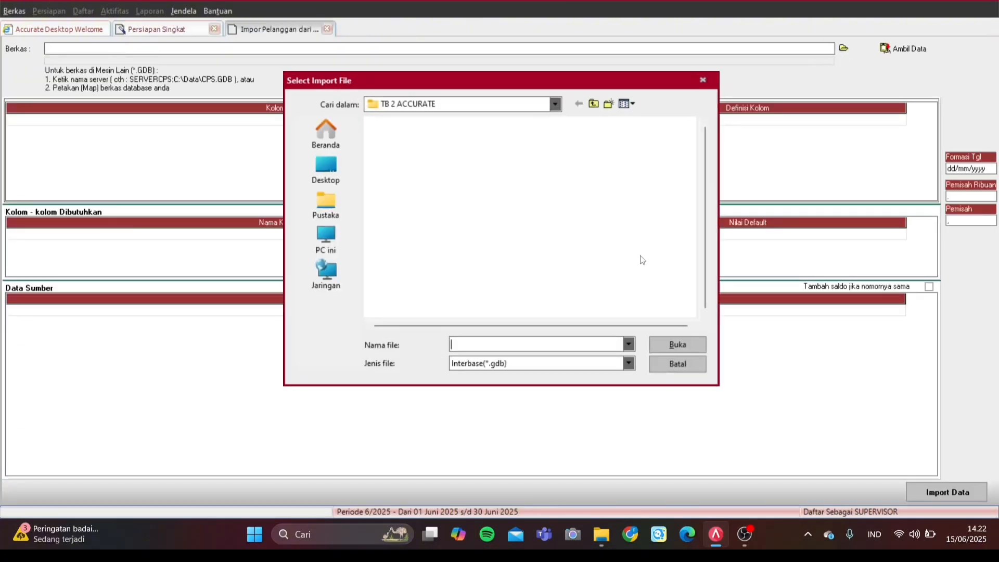
left_click(583, 364)
left_click(517, 385)
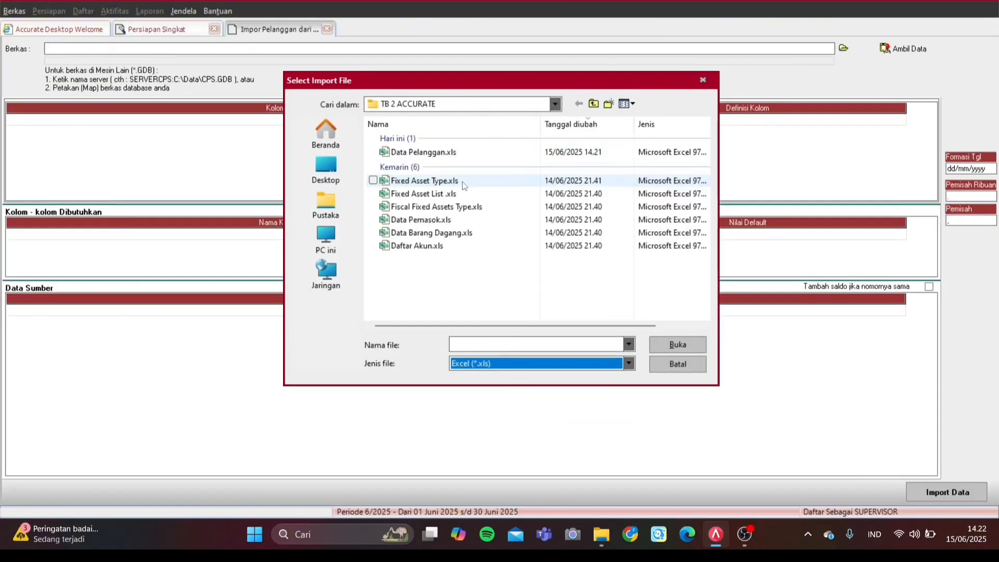
left_click(440, 155)
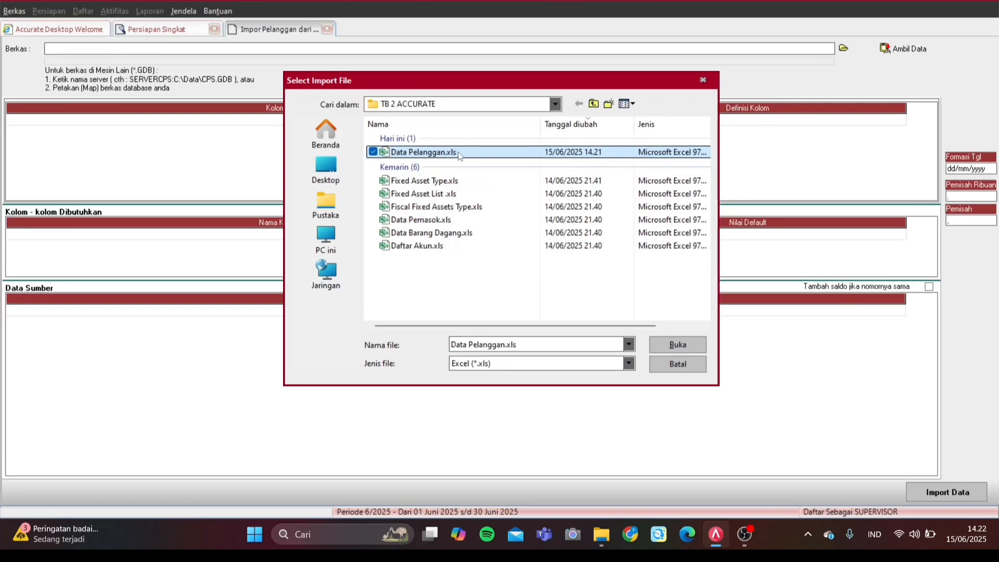
left_click(665, 345)
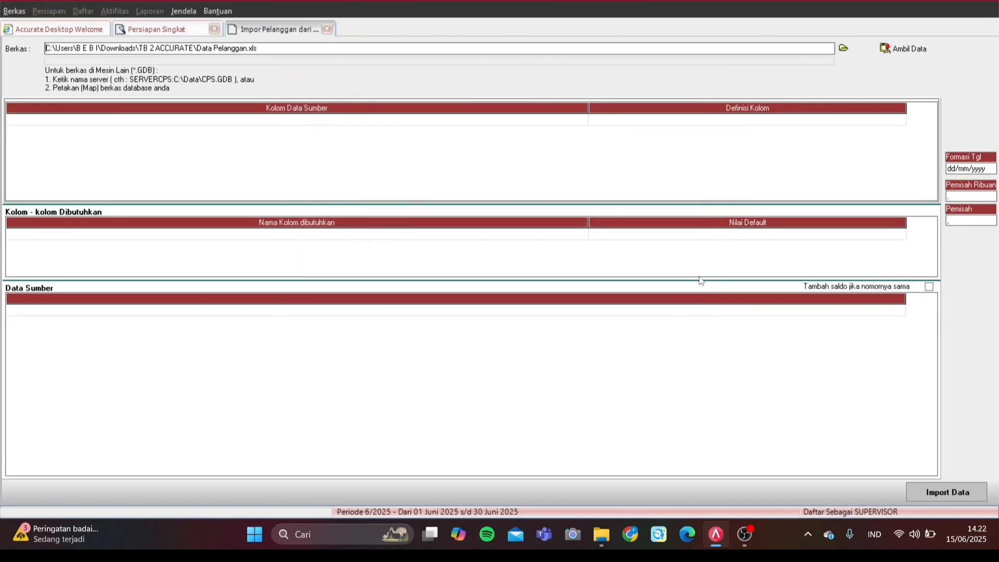
Step: Load Data Pelanggan.xls columns and map the Kode column to No. Pelanggan
left_click(899, 50)
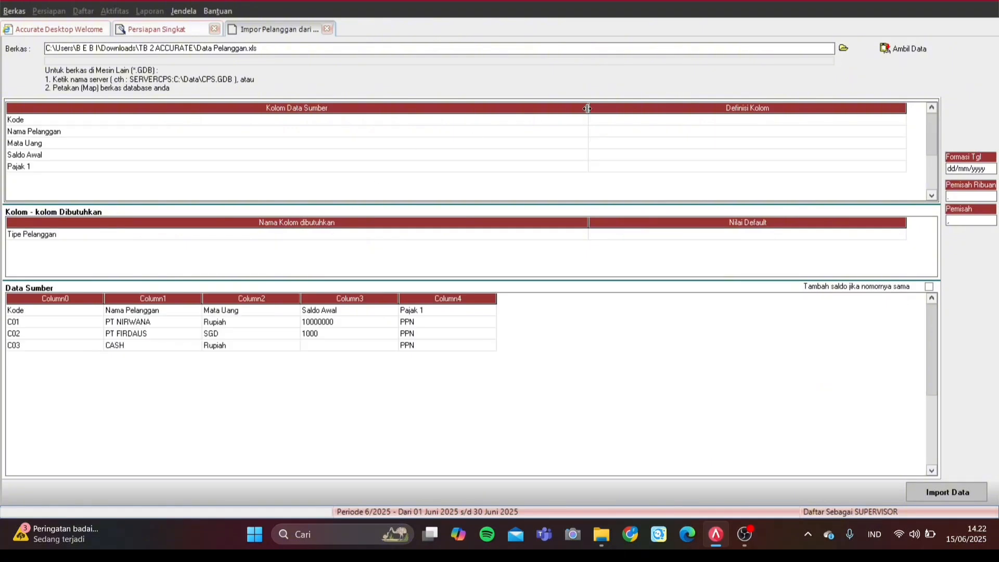
left_click(852, 123)
left_click(891, 125)
left_click(901, 120)
left_click(670, 132)
left_click(712, 133)
left_click(890, 134)
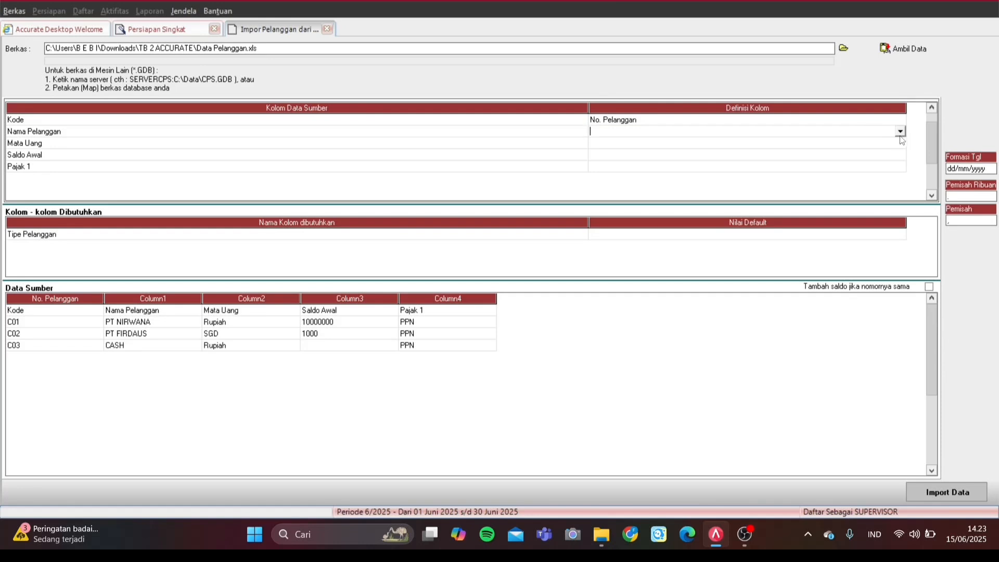
Step: Map the Nama Pelanggan and Mata Uang columns to their matching fields, setting the currency window aside
left_click(900, 132)
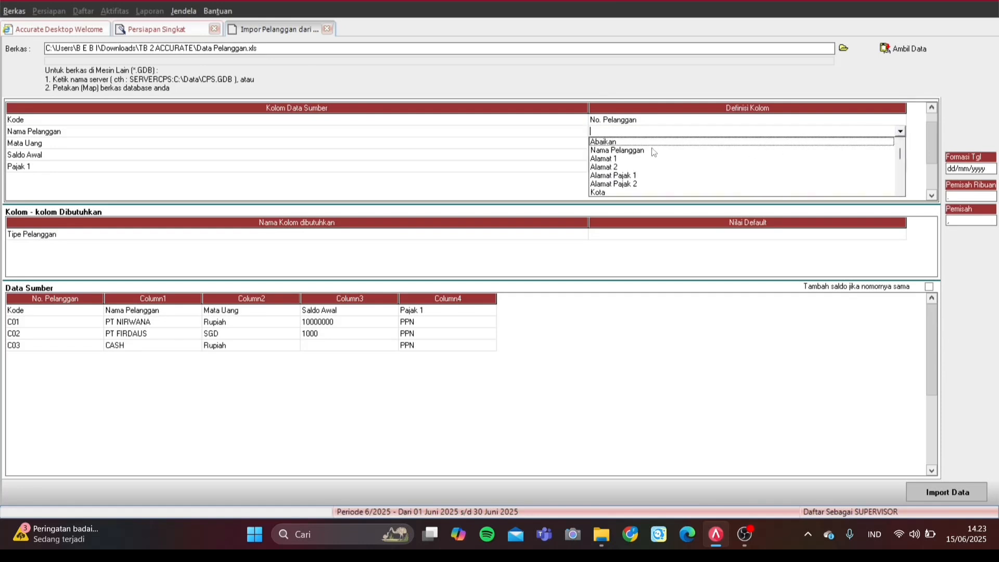
left_click(652, 148)
left_click(820, 145)
left_click(859, 145)
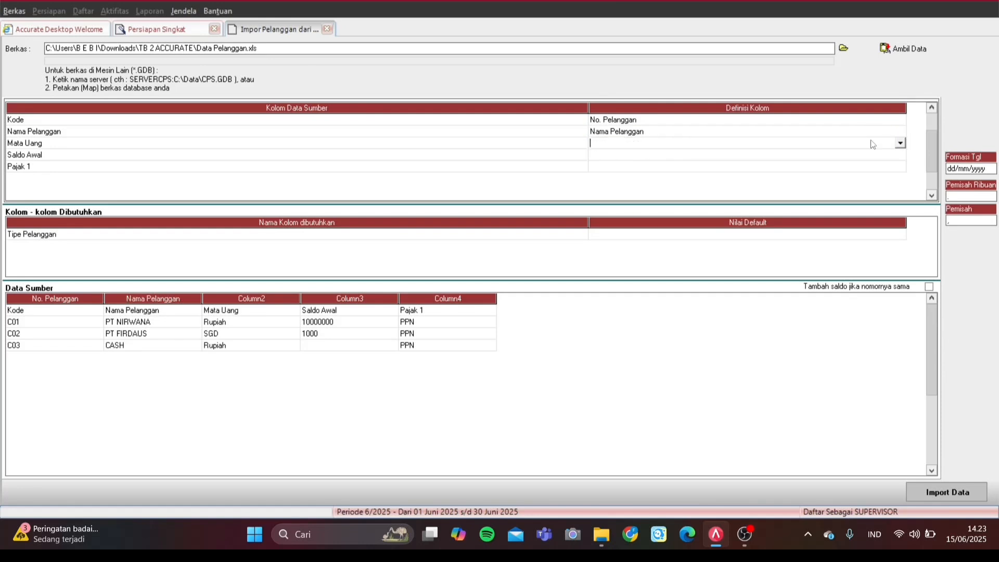
left_click(900, 143)
key("m")
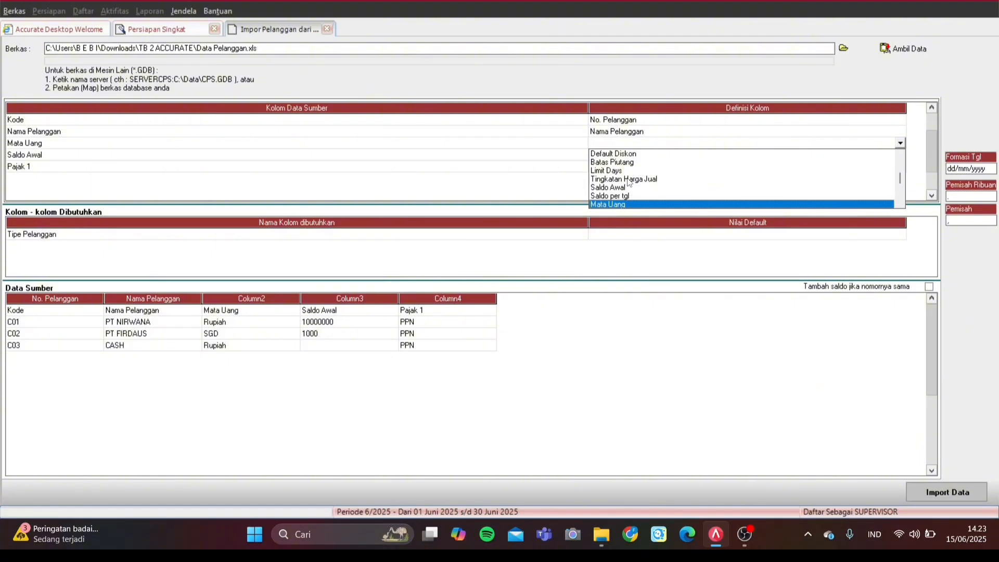
key("Return")
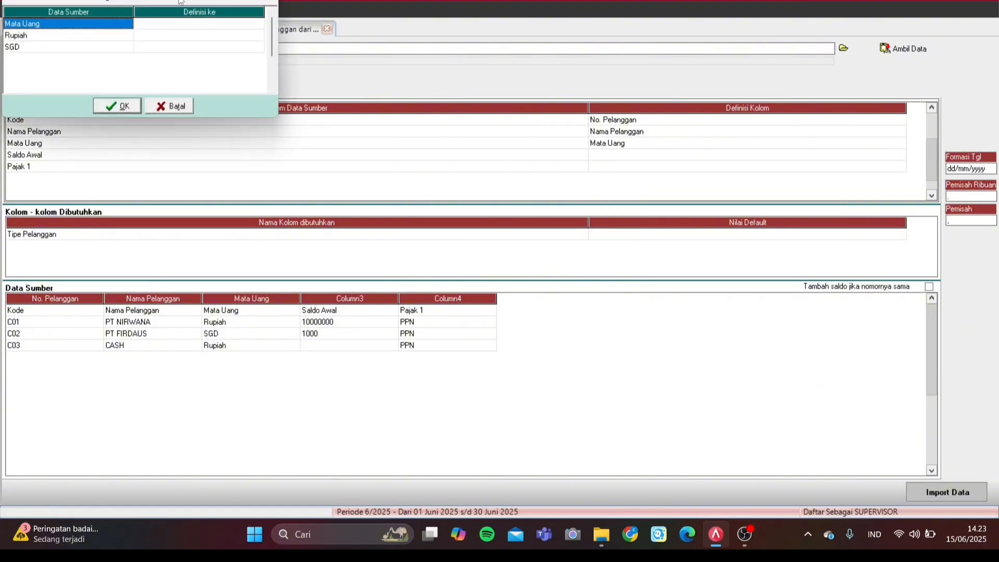
left_click_drag(187, 2, 193, 3)
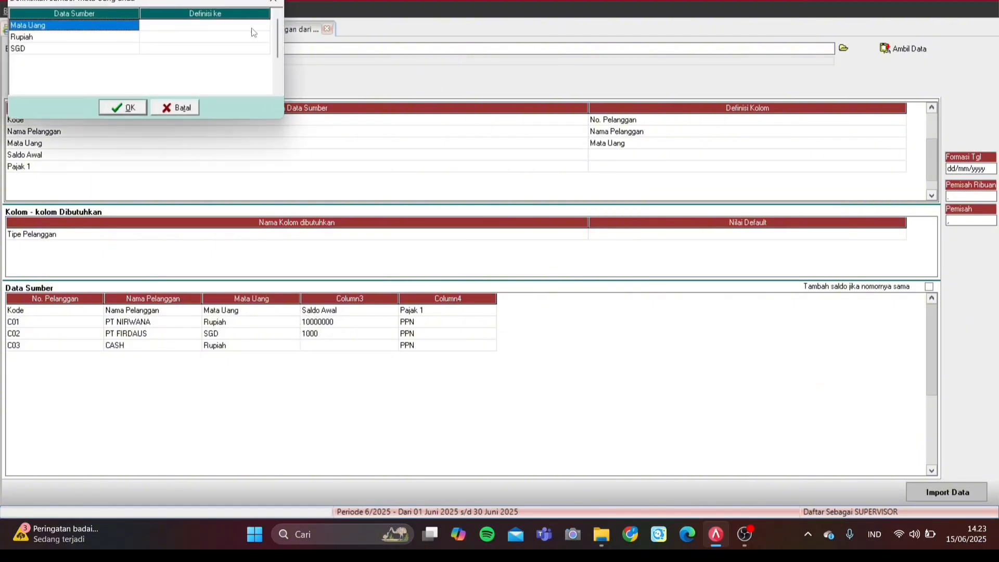
left_click(269, 2)
left_click(269, 316)
Step: Delete the Kode header row from the source data and reopen the Mata Uang currency mapping
right_click(271, 313)
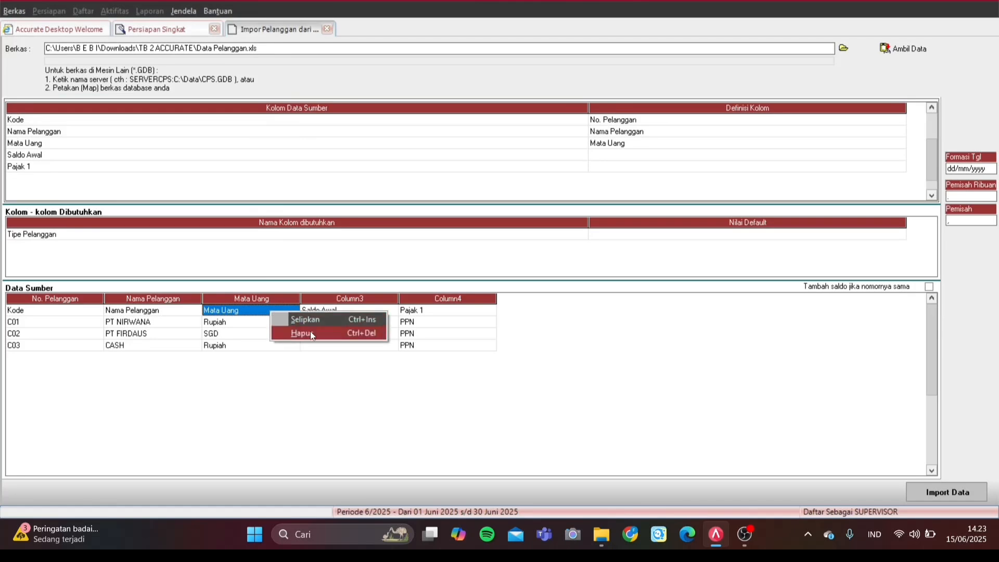
left_click(310, 331)
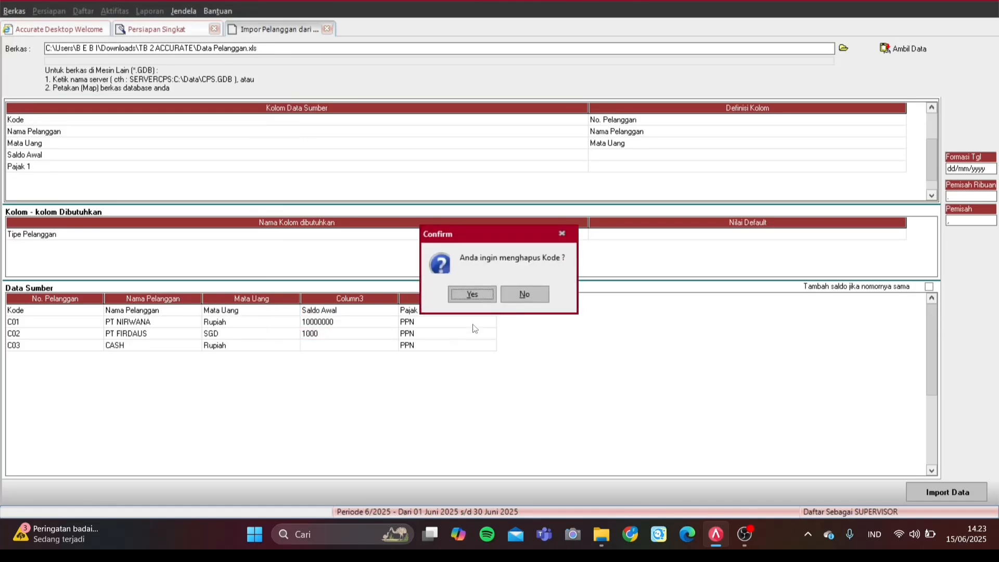
left_click(473, 294)
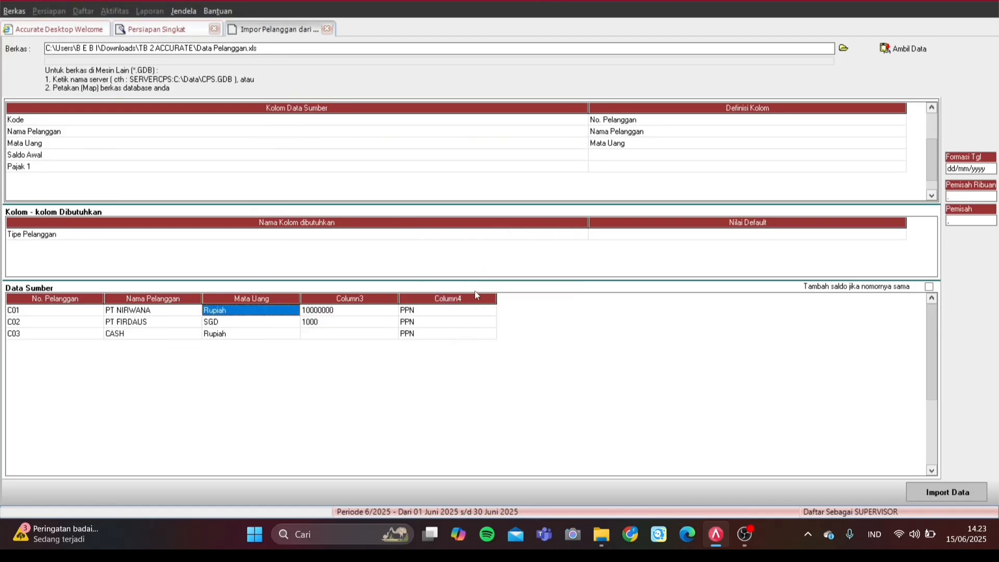
left_click(635, 156)
left_click(832, 156)
left_click(904, 143)
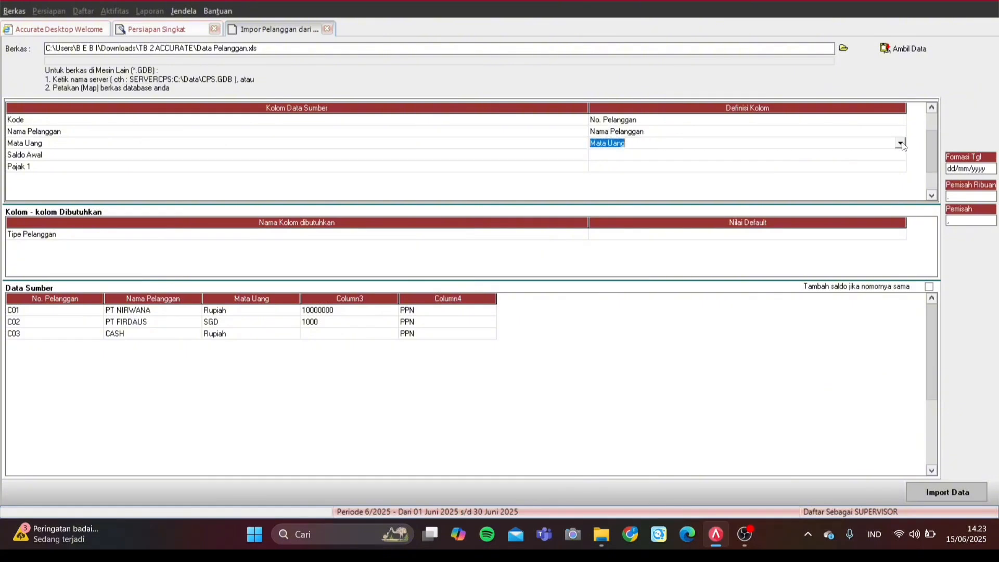
left_click(899, 143)
left_click(645, 196)
left_click(900, 144)
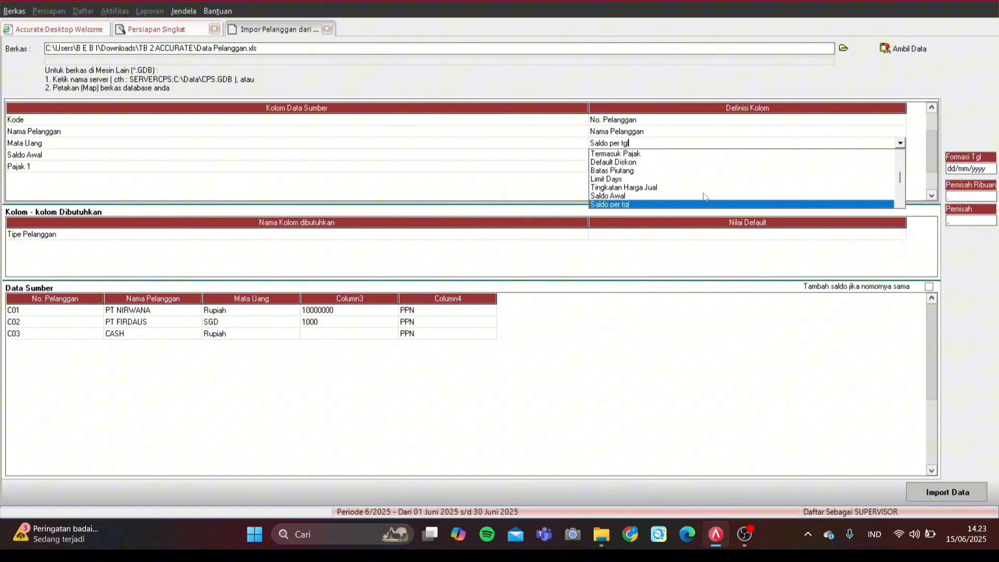
scroll(652, 206, "down", 2)
left_click(652, 204)
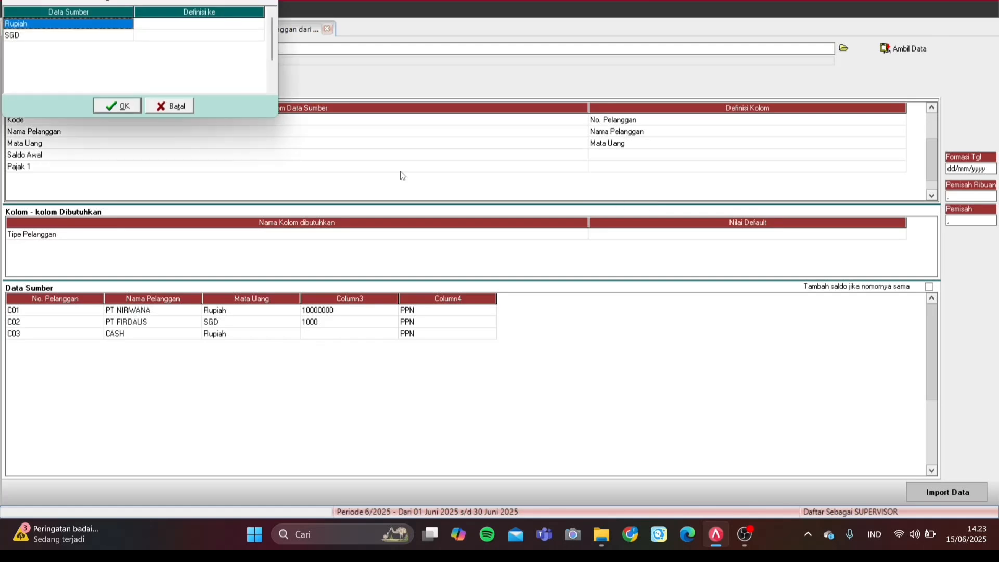
Step: Map source currencies Rupiah to Rupiah and SGD to SGD and confirm
left_click(651, 383)
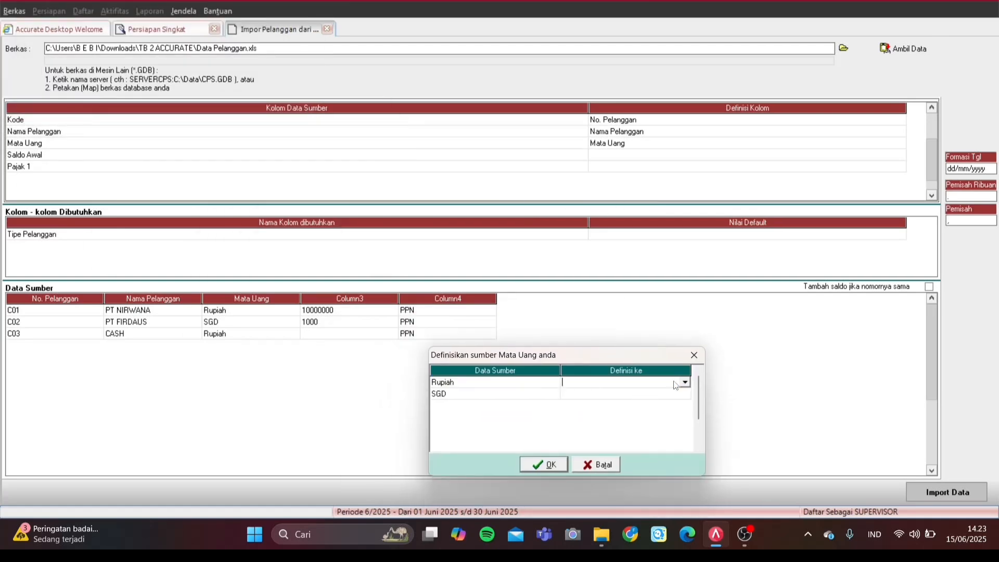
left_click(685, 383)
left_click(645, 393)
left_click(685, 395)
left_click(685, 395)
left_click(608, 412)
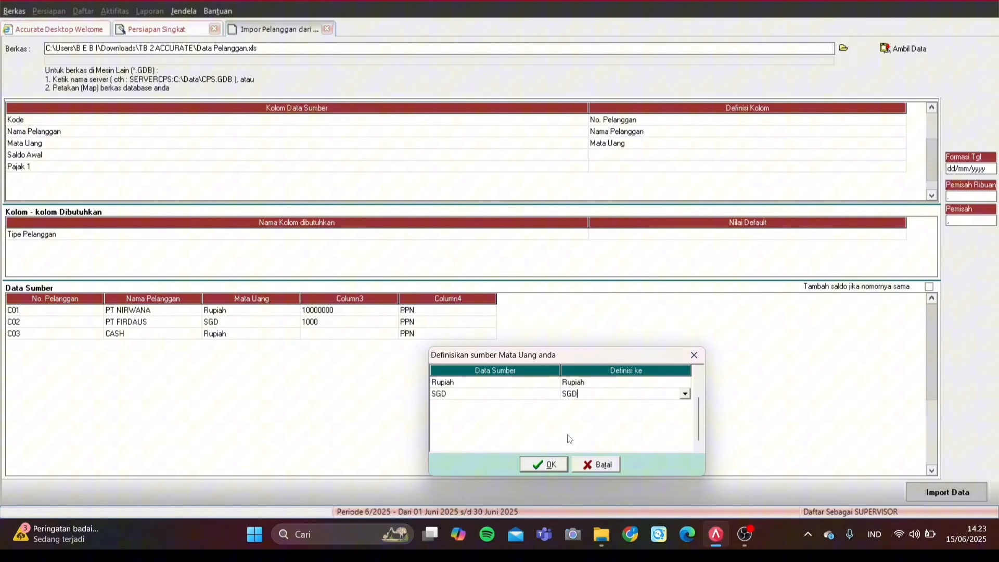
left_click(550, 464)
Step: Map the Saldo Awal column to the Saldo Awal field
left_click(807, 155)
left_click(889, 154)
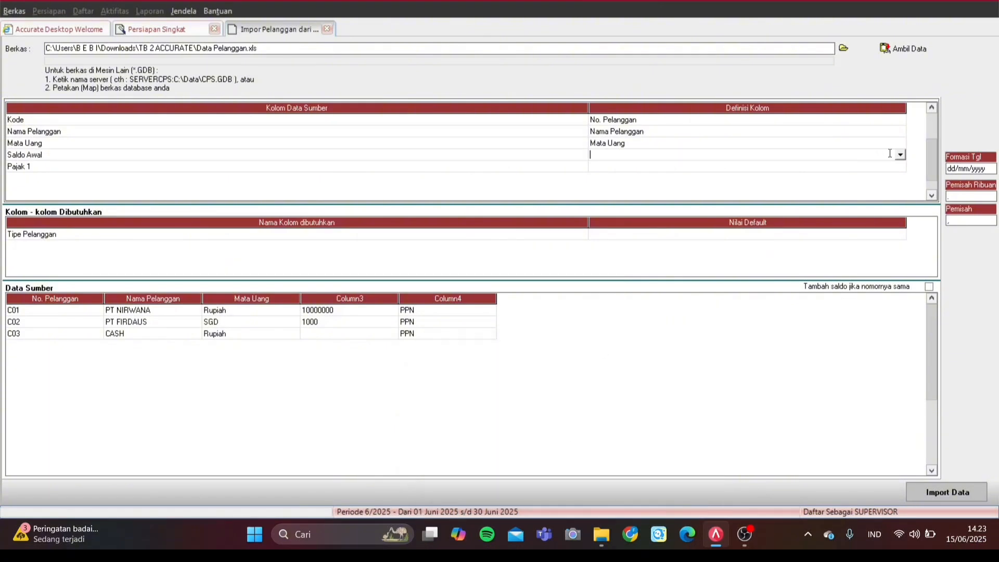
left_click(899, 154)
scroll(649, 181, "down", 3)
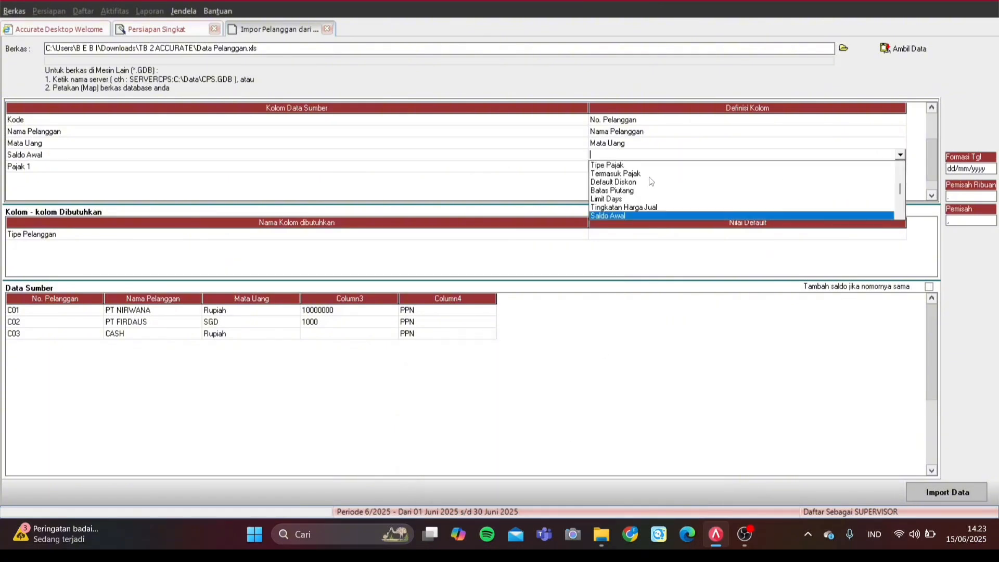
key("Return")
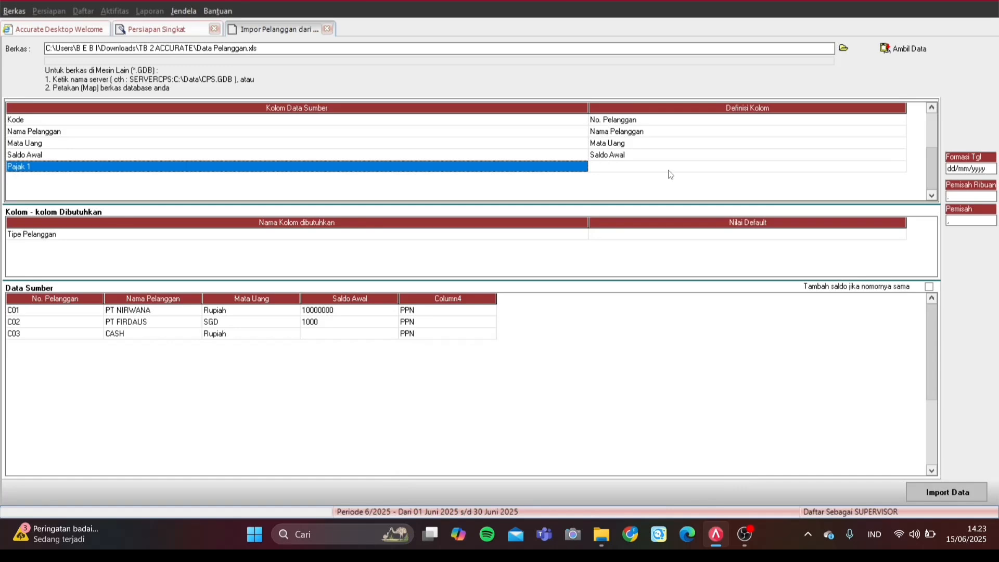
Step: Map the Pajak 1 column to Pajak pertama, with PPN as the target tax
left_click(669, 169)
left_click(891, 168)
left_click(901, 166)
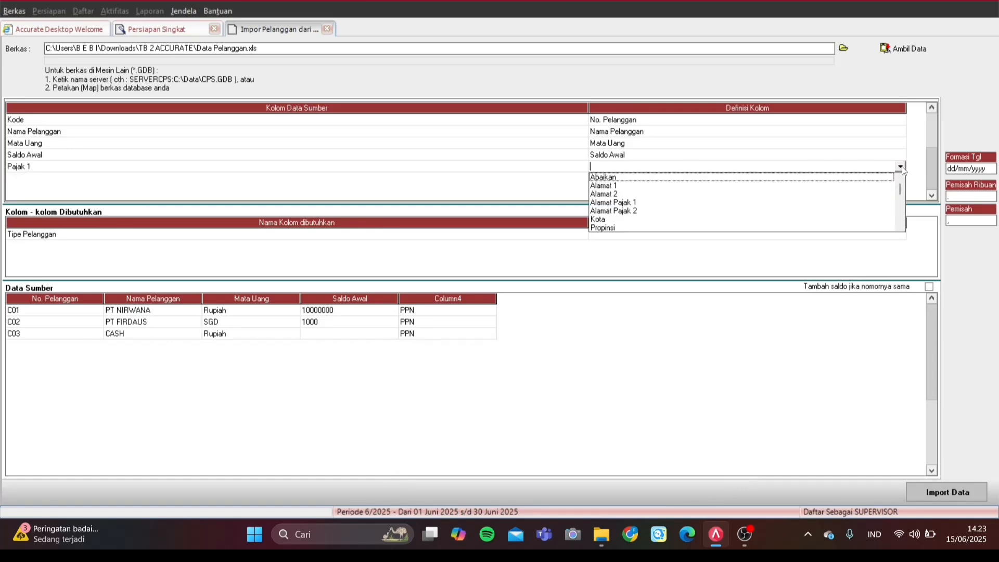
type("pa")
key("Return")
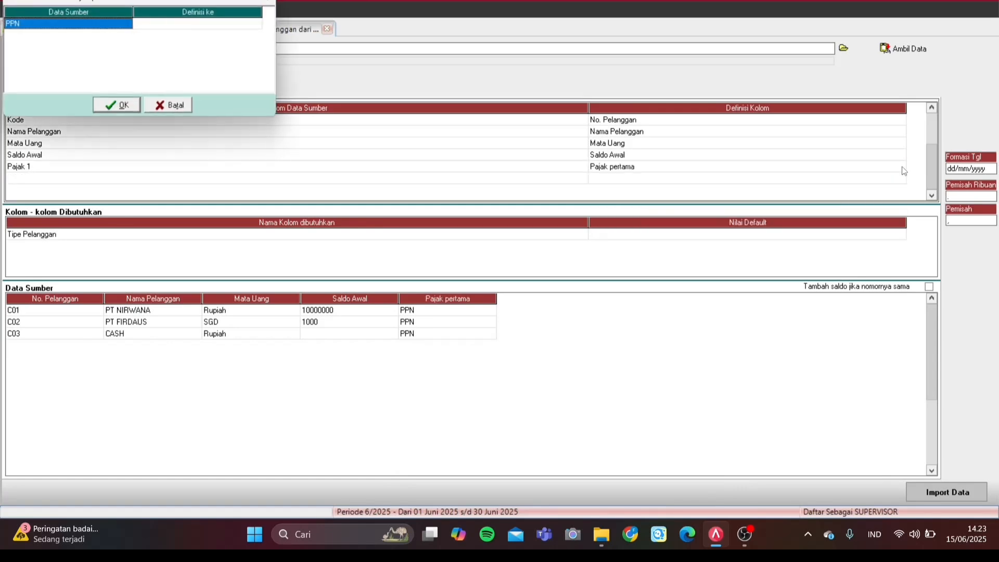
left_click(244, 22)
left_click(254, 24)
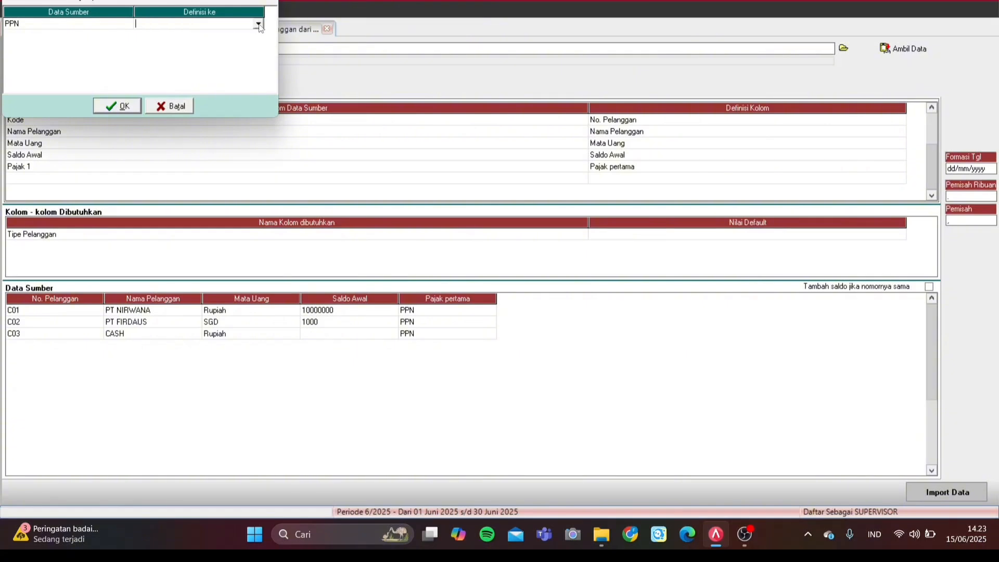
left_click(258, 24)
left_click(190, 34)
left_click(105, 104)
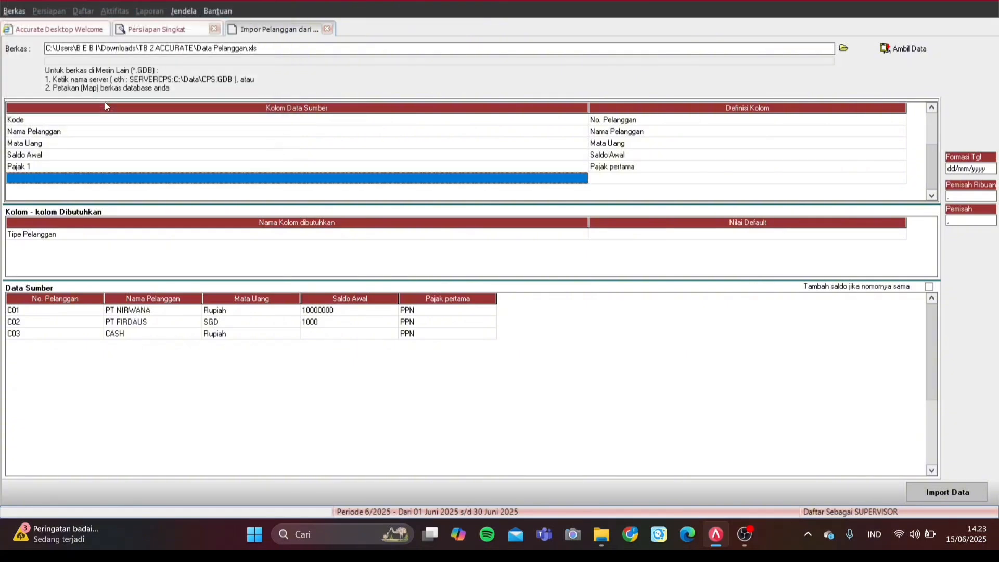
Step: Open the Nilai Default choices for the required Tipe Pelanggan field
left_click(694, 244)
left_click(747, 238)
left_click(892, 235)
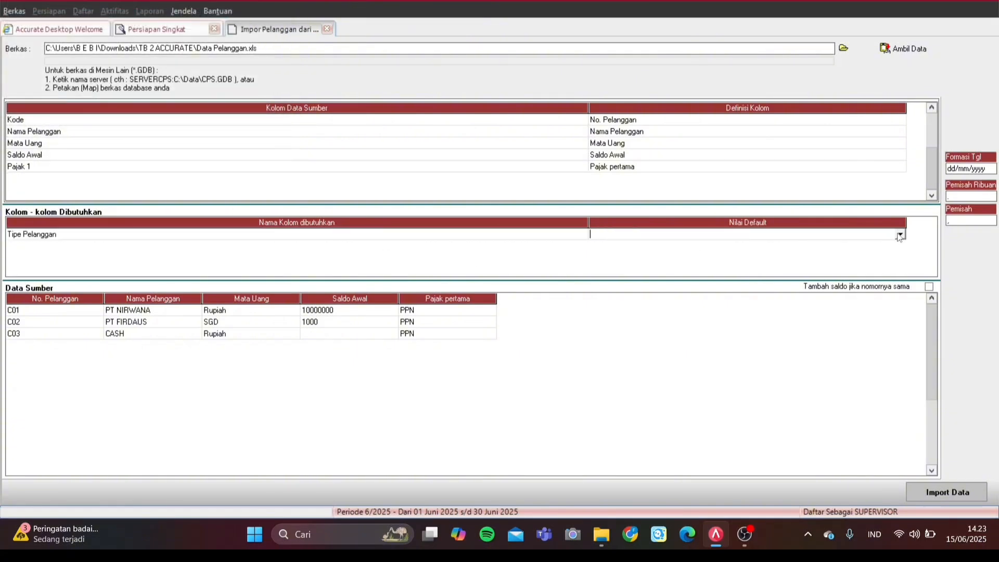
left_click(900, 235)
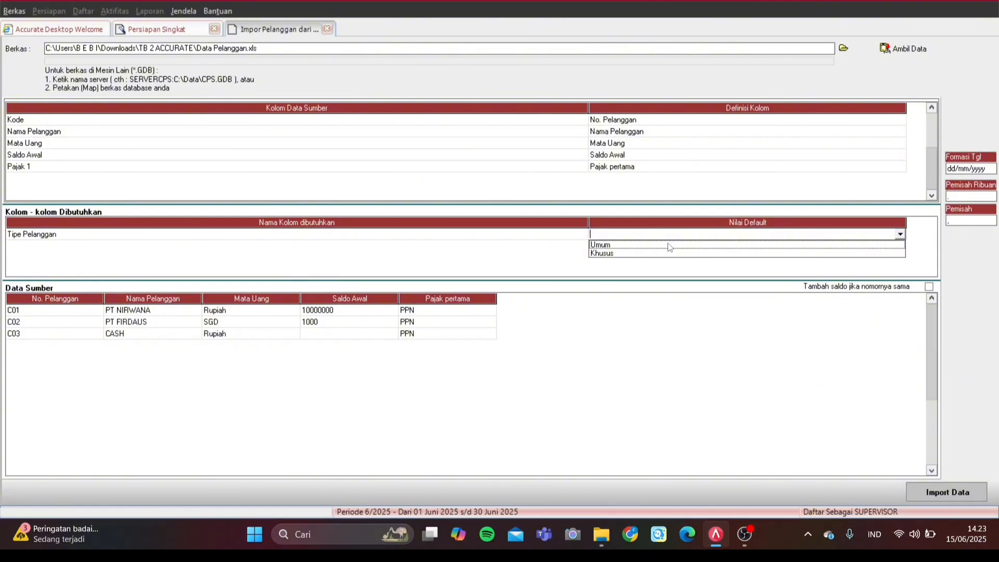
Step: Use Umum as the default customer type and import the three customers
left_click(670, 245)
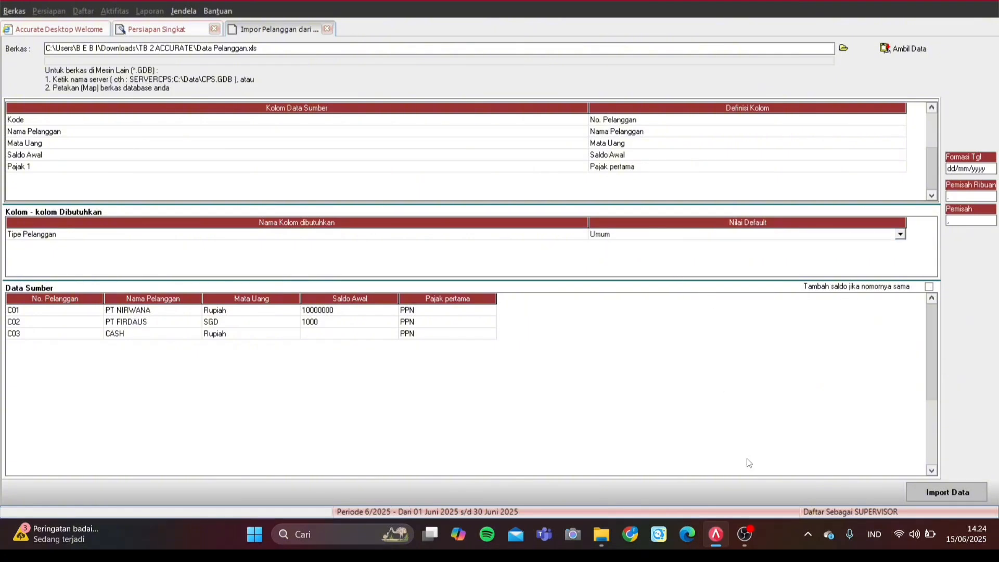
left_click(918, 494)
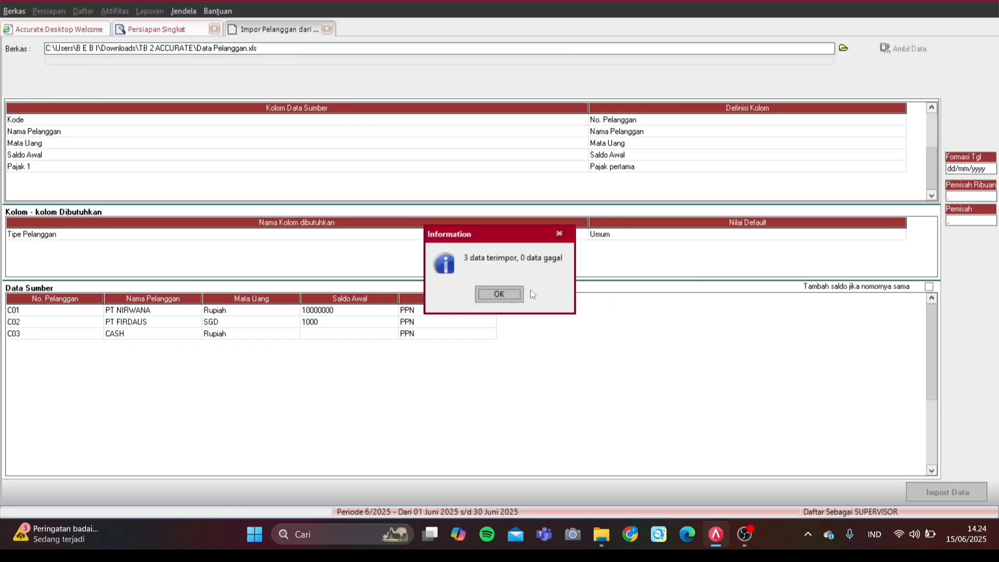
left_click(520, 293)
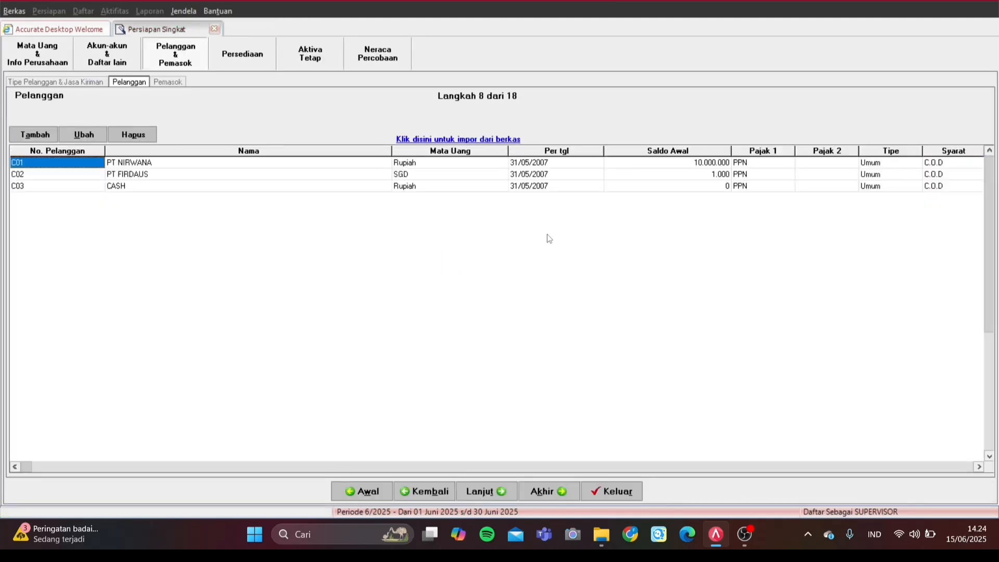
Step: On the supplier step, load Data Pemasok.xls as an Excel file and dismiss the Invalid index error
left_click(498, 491)
left_click(460, 140)
left_click(845, 50)
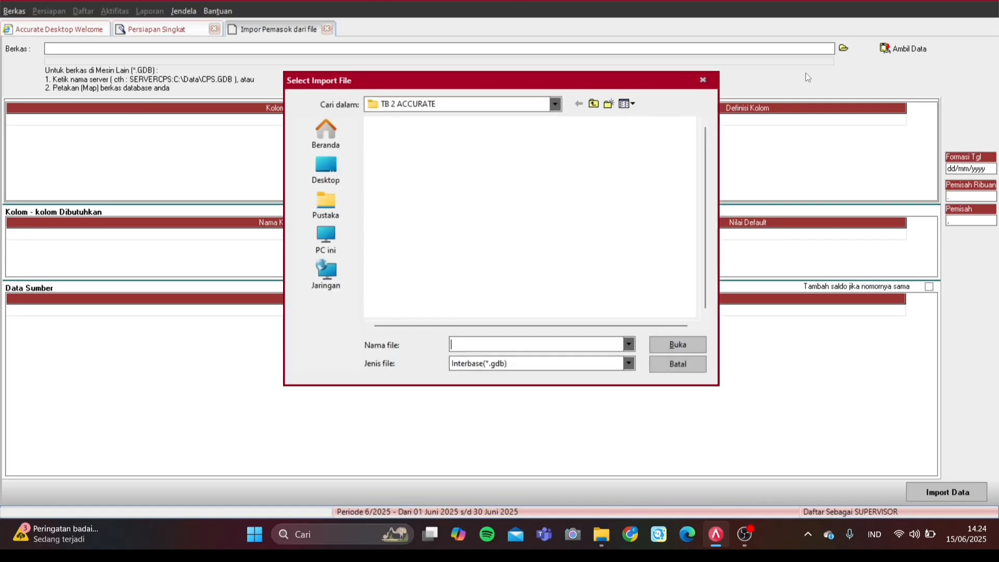
left_click(485, 364)
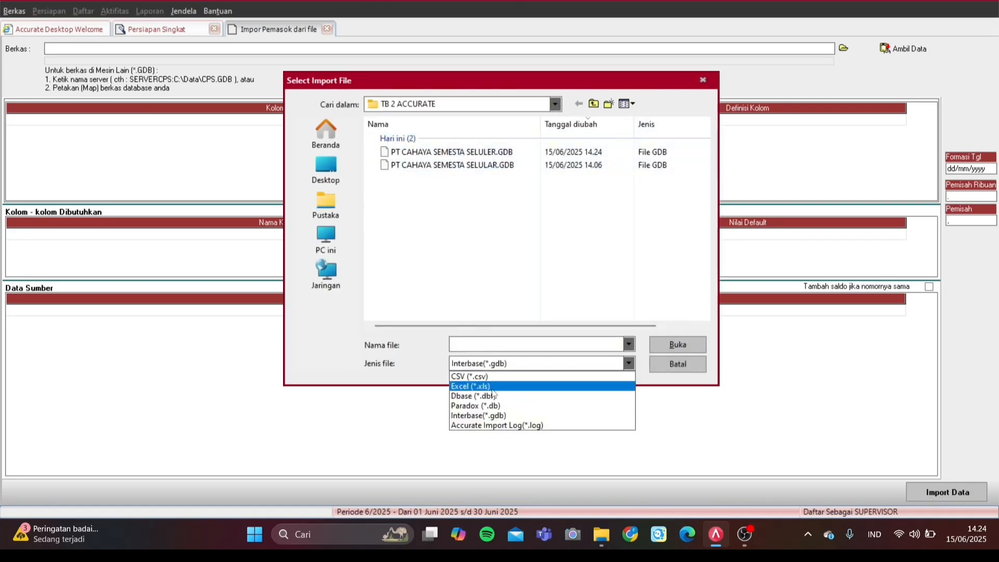
left_click(493, 386)
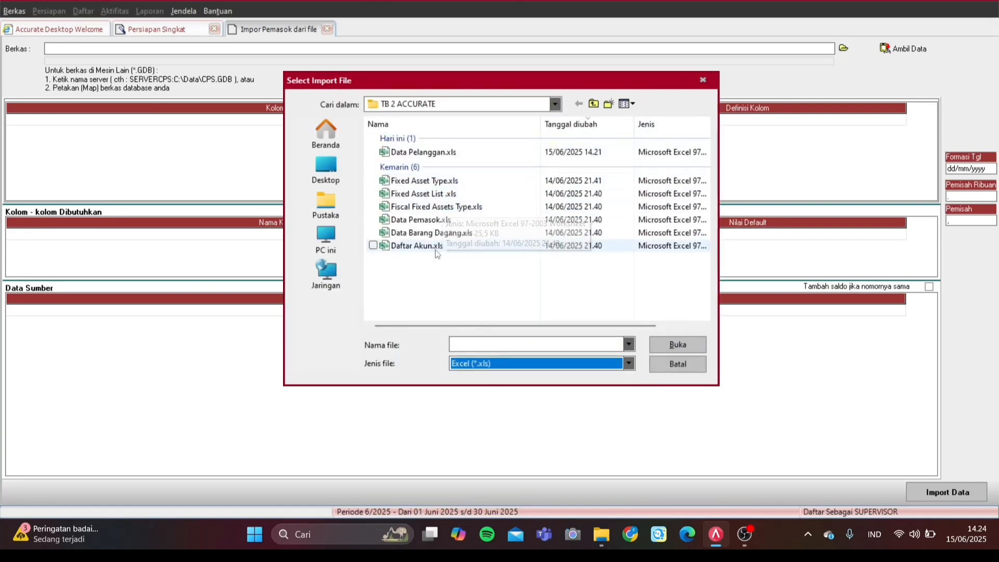
left_click(442, 220)
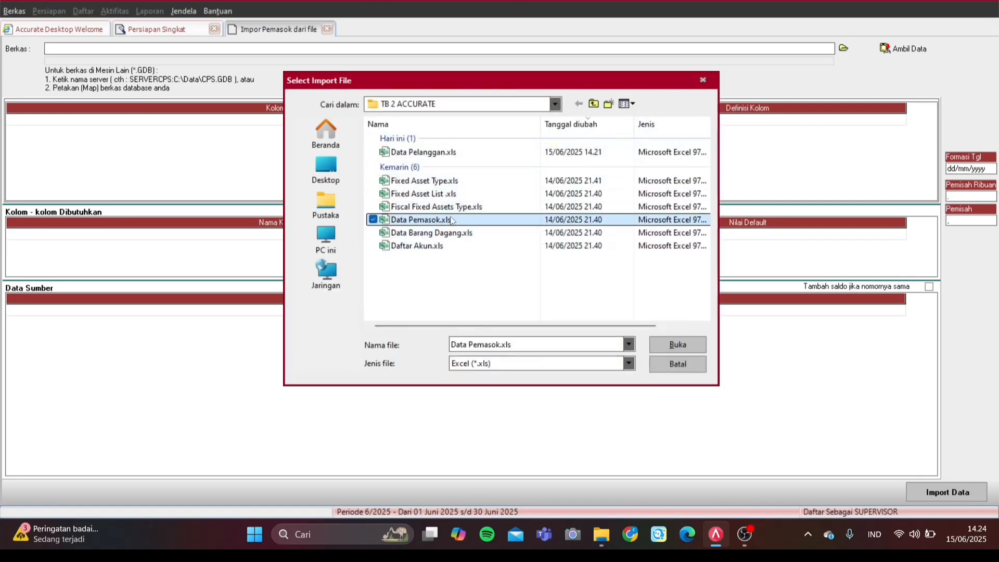
left_click(686, 345)
left_click(903, 50)
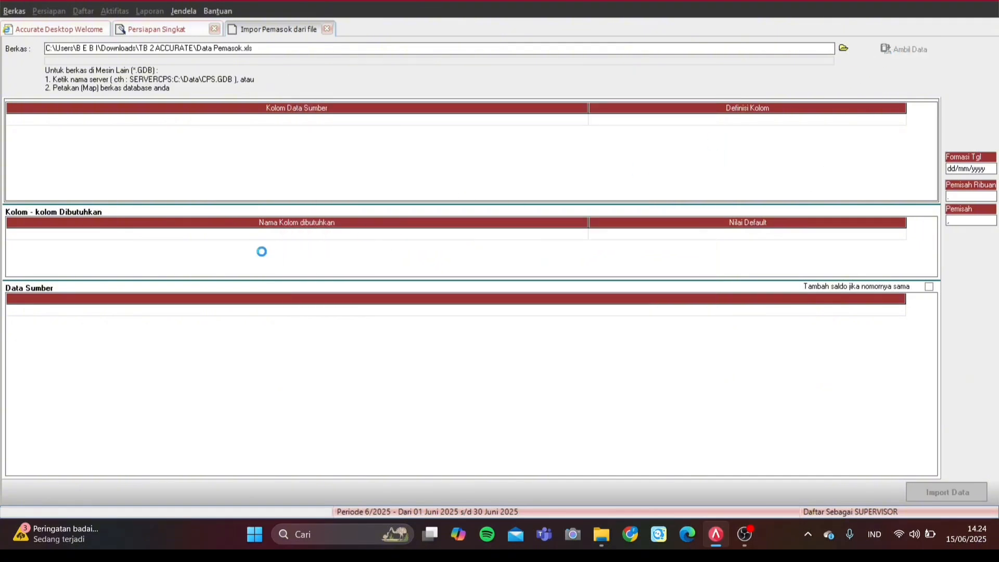
left_click(536, 304)
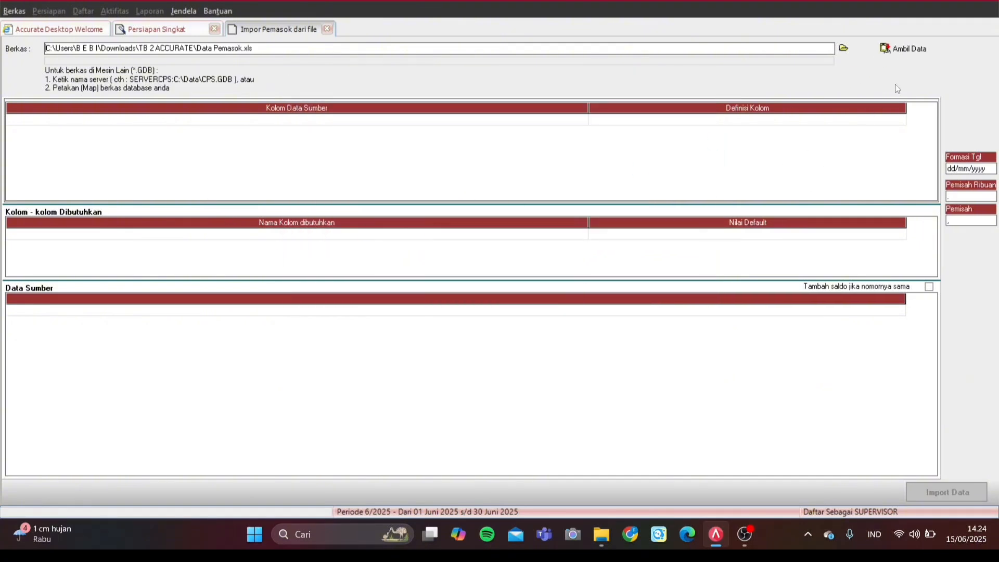
Step: Retry loading Data Pemasok.xls, dismiss the repeated Invalid index error, and bring up the recording window
left_click(843, 48)
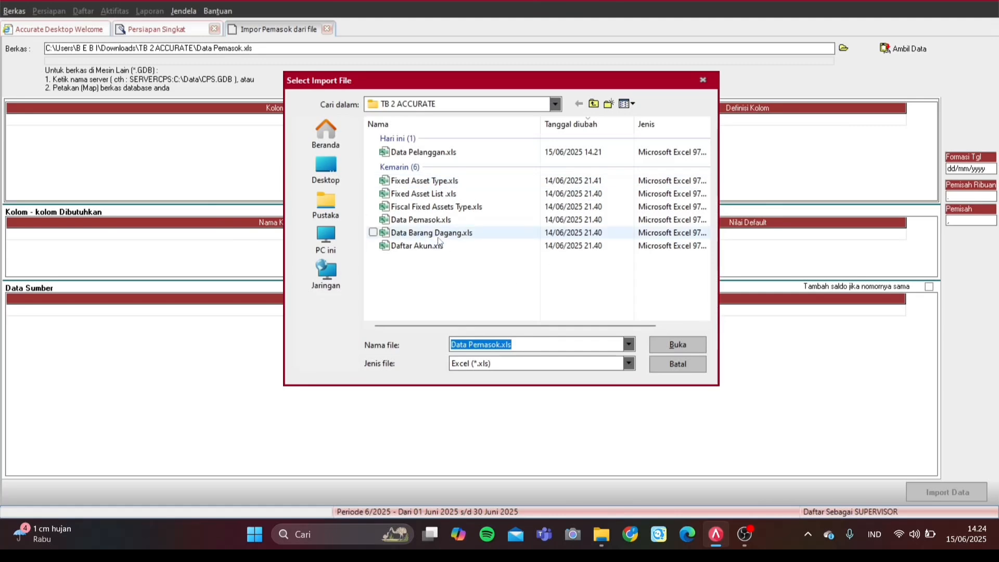
double_click(438, 219)
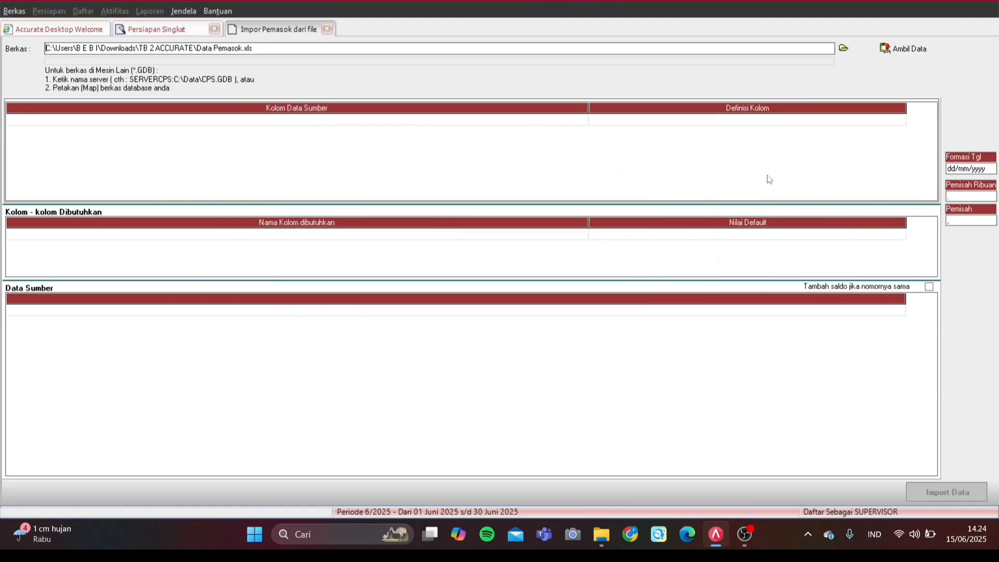
left_click(888, 48)
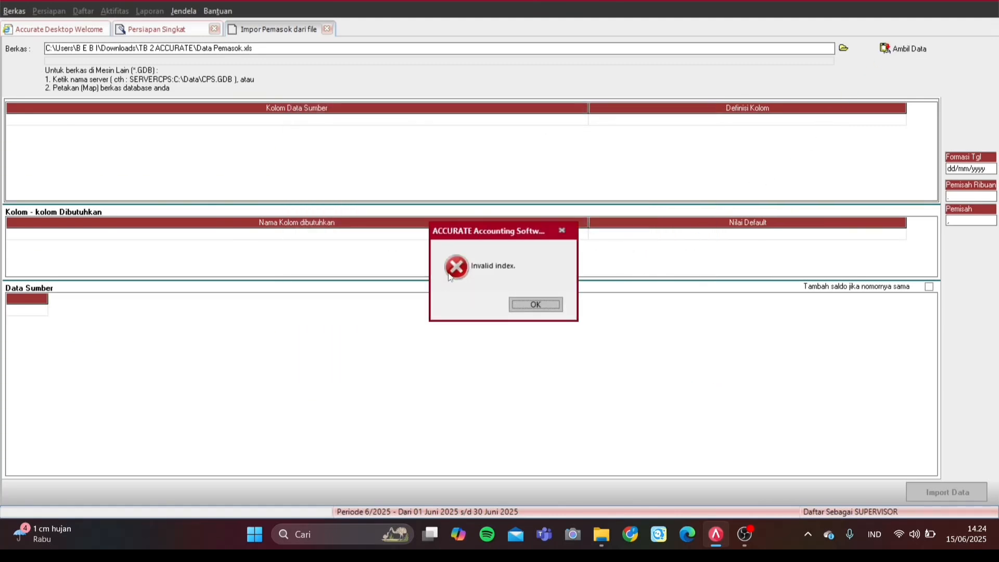
left_click(544, 302)
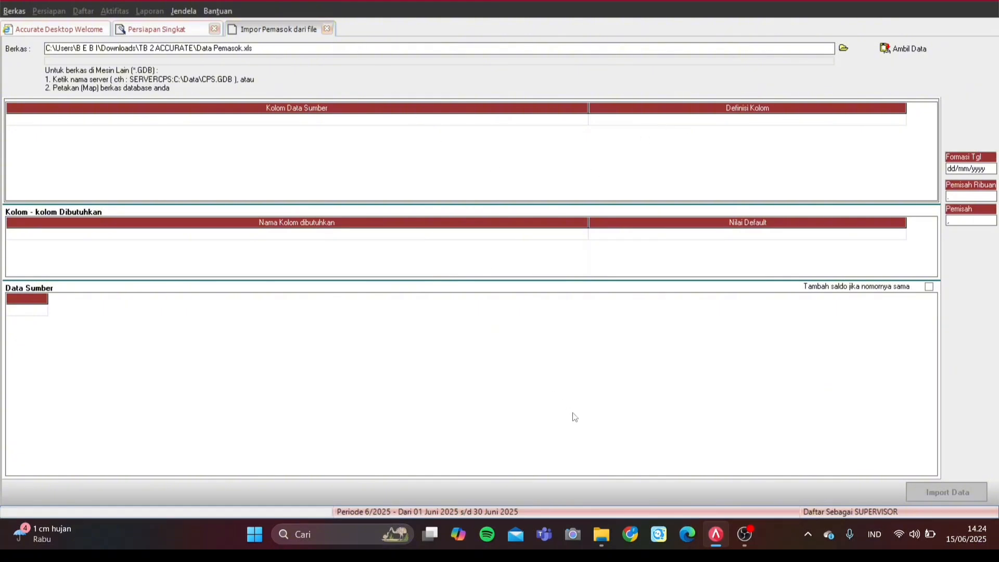
left_click(739, 532)
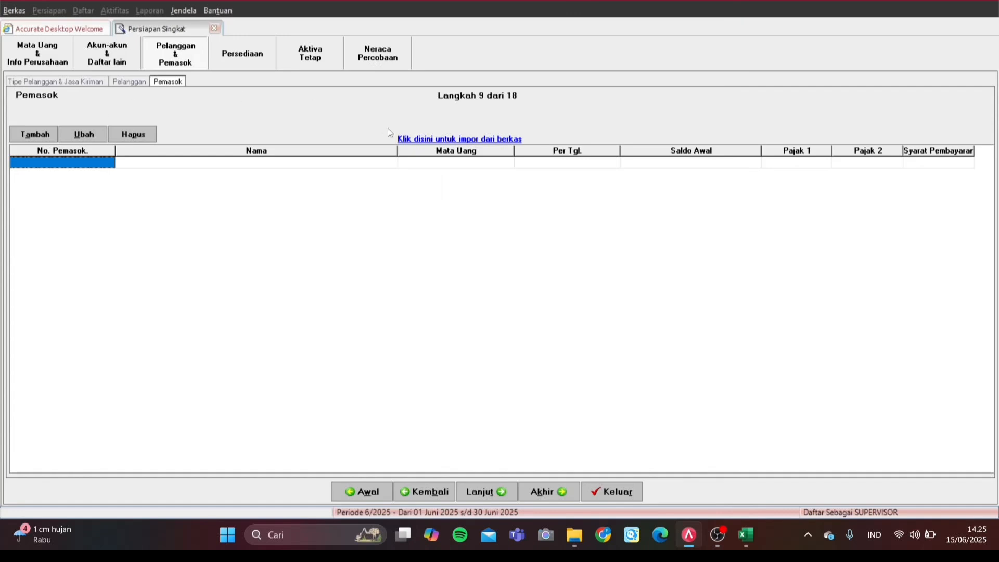
Step: Load Data Pemasokk.xls as an Excel file into the supplier import form
left_click(435, 140)
left_click(843, 48)
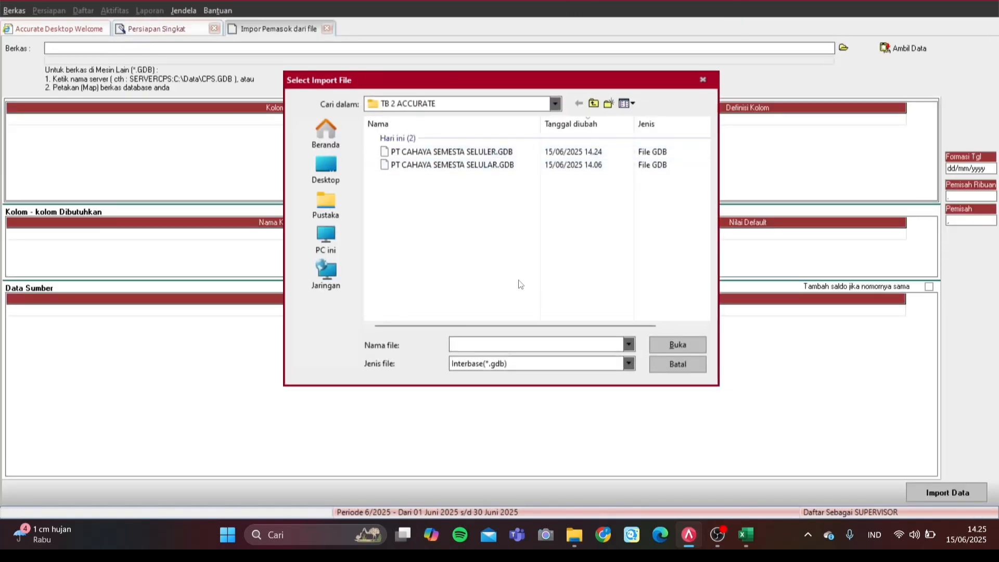
left_click(557, 363)
left_click(518, 385)
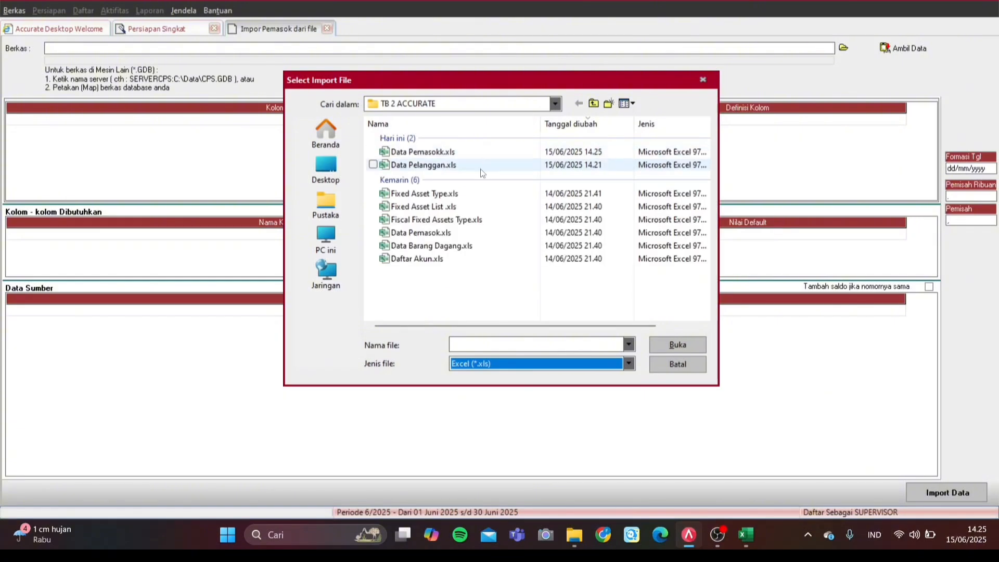
left_click(479, 152)
double_click(485, 152)
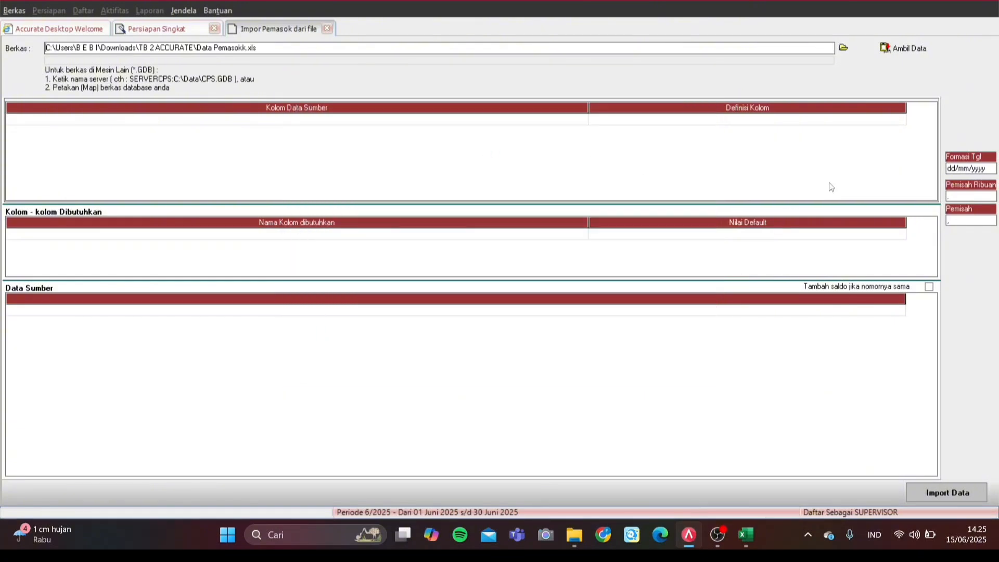
left_click(896, 47)
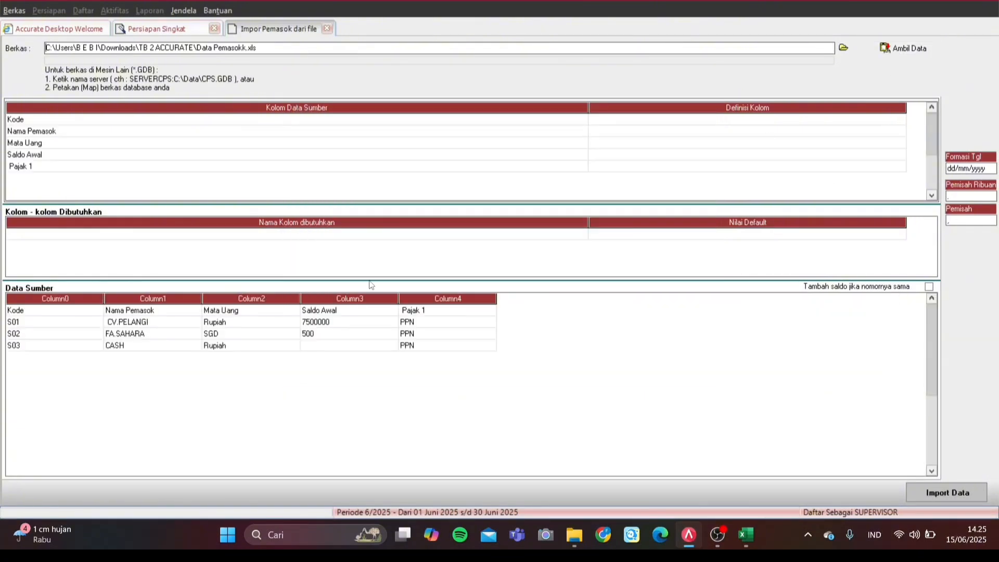
Step: Delete the column-title row from the Data Sumber source data, leaving suppliers S01–S03
left_click(292, 314)
right_click(292, 315)
left_click(316, 335)
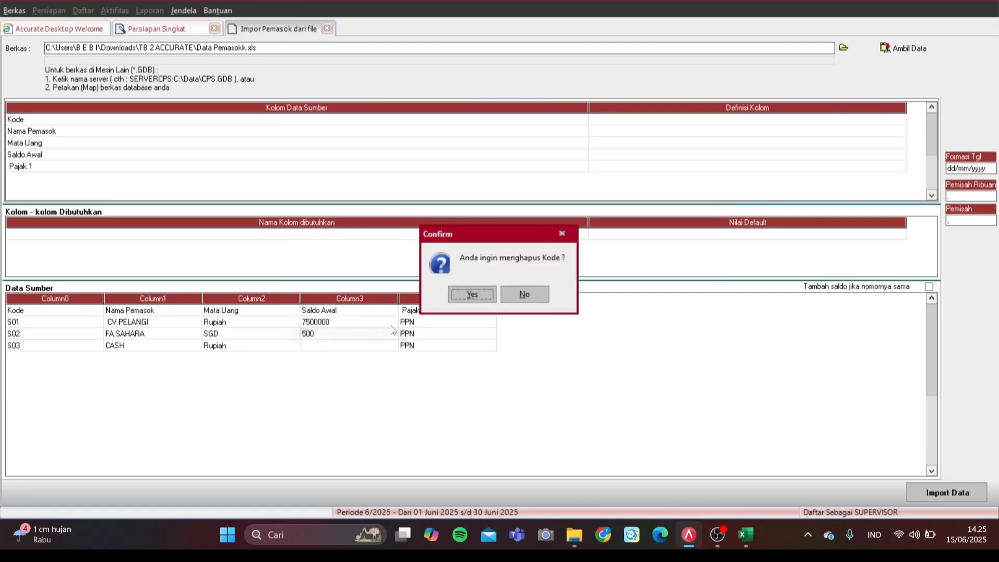
left_click(473, 295)
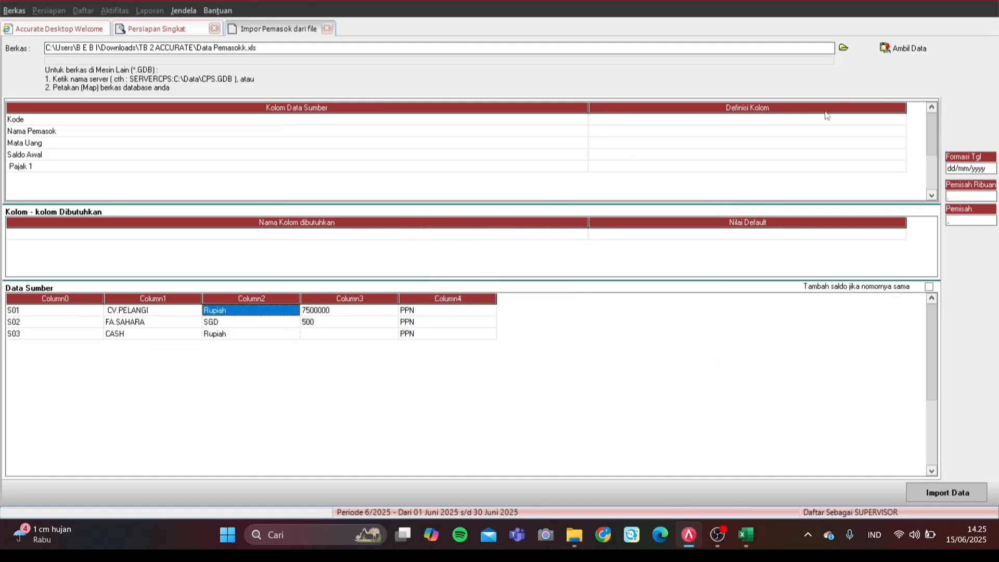
Step: Map the Kode column to No Pemasok and Nama Pemasok to the Nama Pemasok field
left_click(885, 117)
left_click(896, 119)
left_click(900, 120)
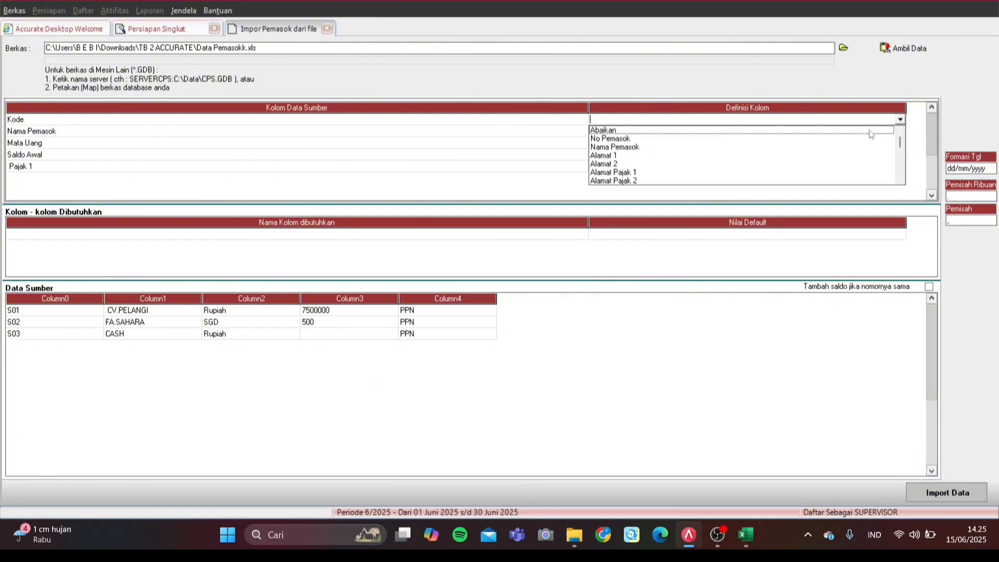
left_click(716, 139)
left_click(839, 133)
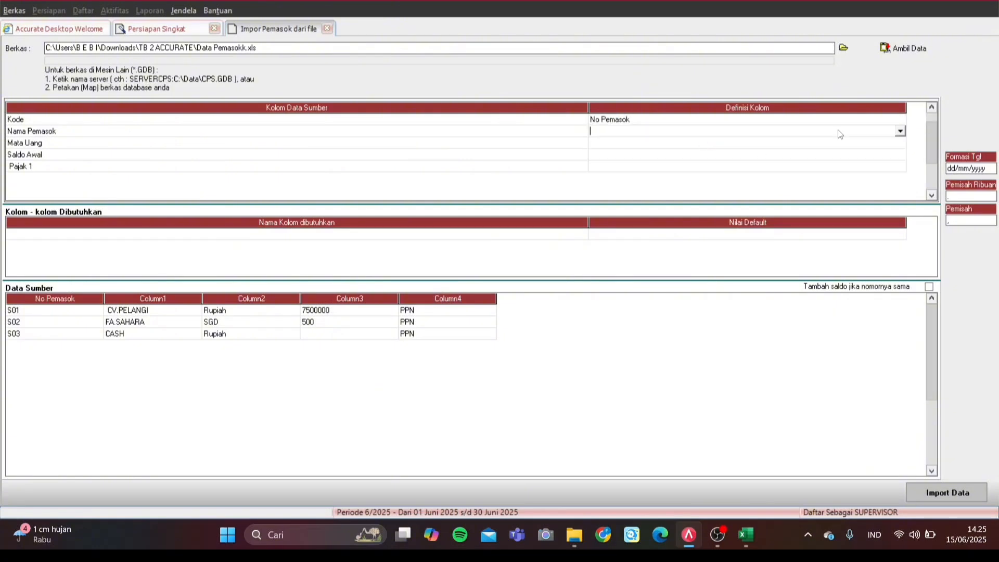
left_click(900, 131)
left_click(698, 146)
Step: Map the Mata Uang column, matching its Rupiah and SGD values to Rupiah and SGD
left_click(774, 142)
left_click(779, 143)
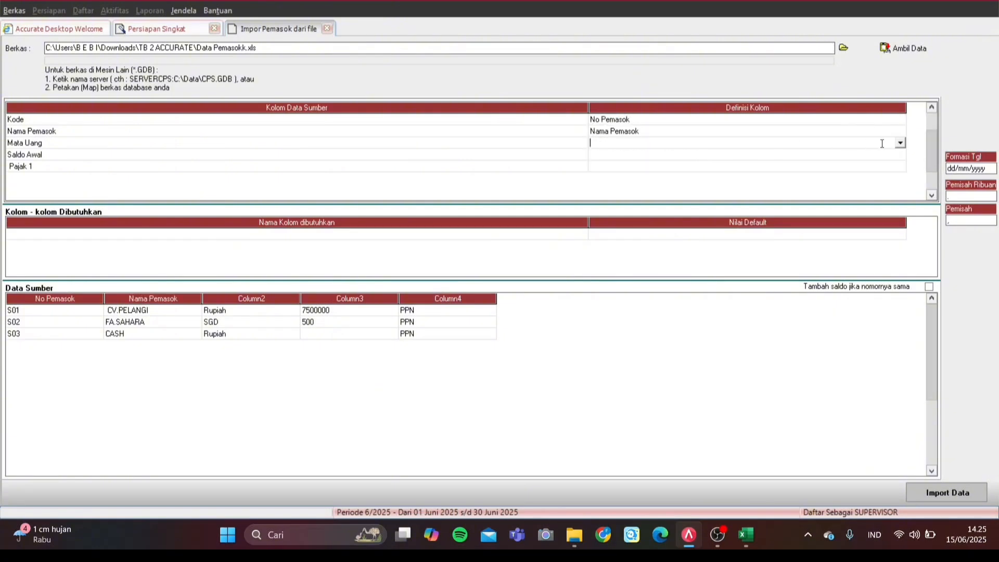
left_click(900, 142)
key("m")
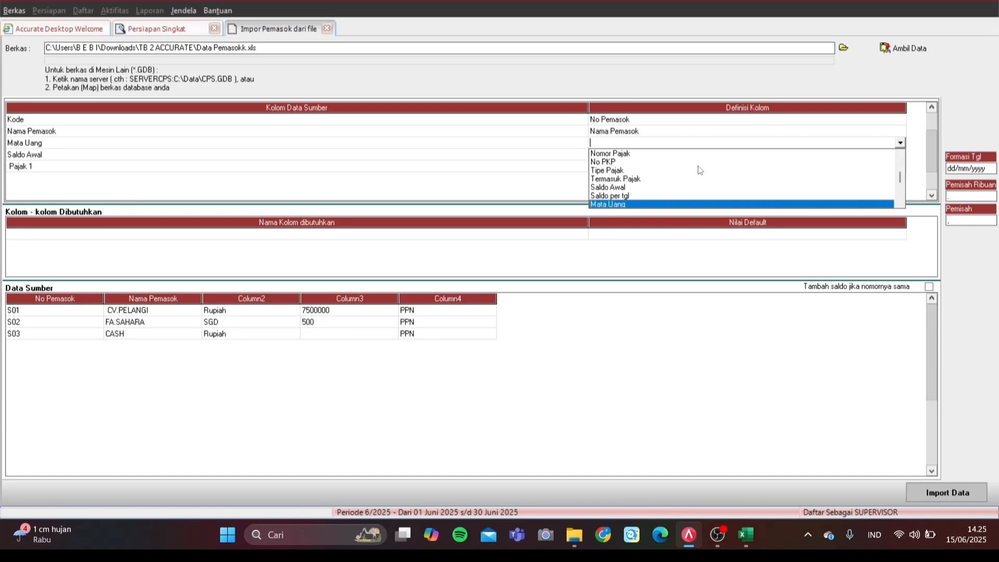
key("Return")
left_click_drag(186, 5, 721, 305)
left_click(775, 325)
left_click(794, 327)
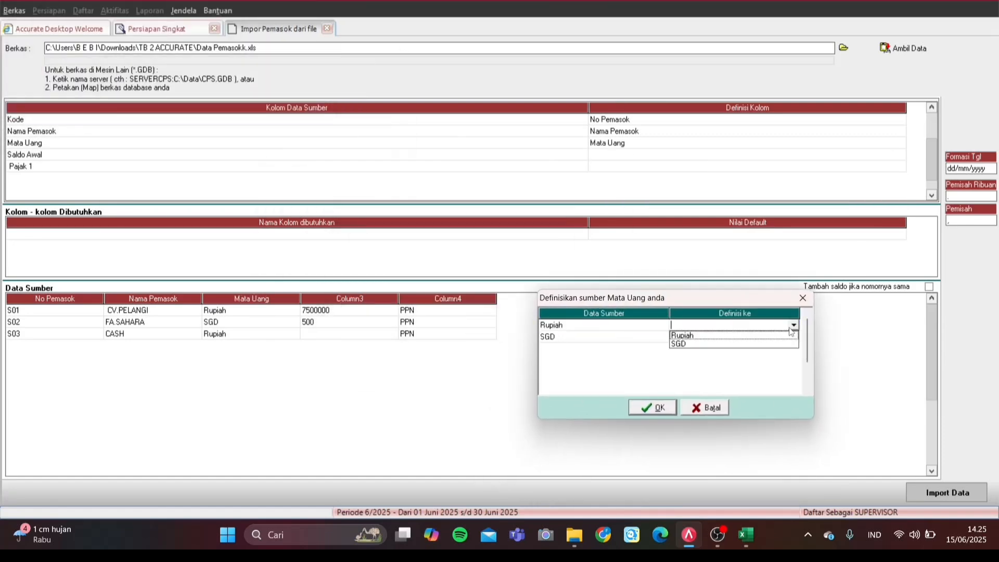
left_click(735, 337)
left_click(793, 337)
left_click(794, 338)
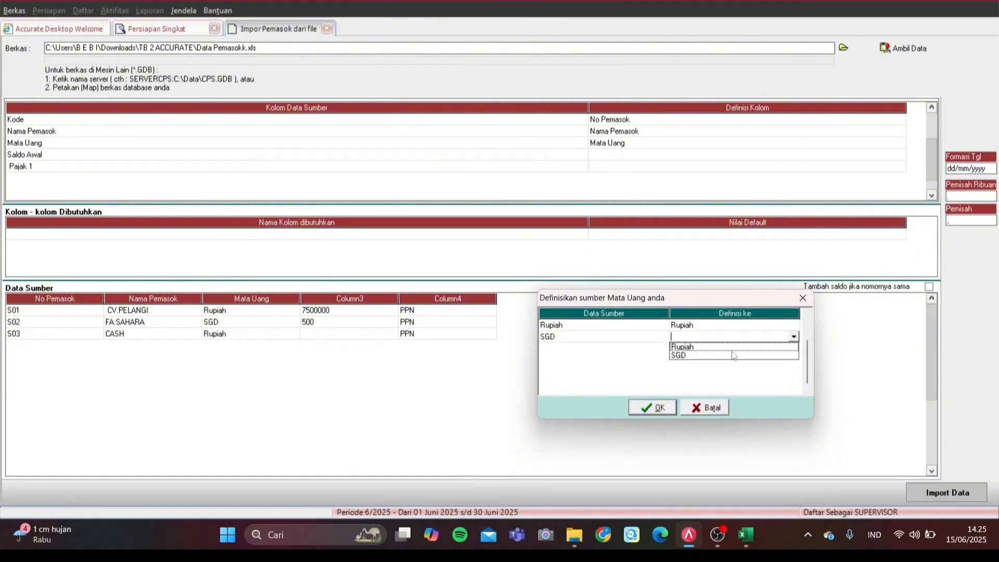
left_click(722, 358)
left_click(652, 407)
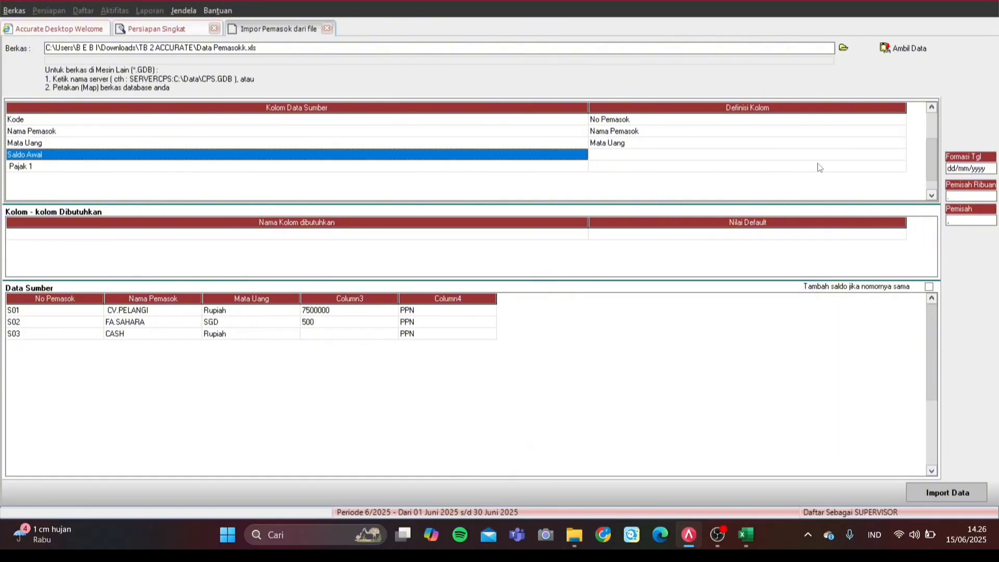
Step: Map Saldo Awal to the Saldo Awal field and Pajak 1 to Pajak pertama
left_click(866, 157)
left_click(901, 156)
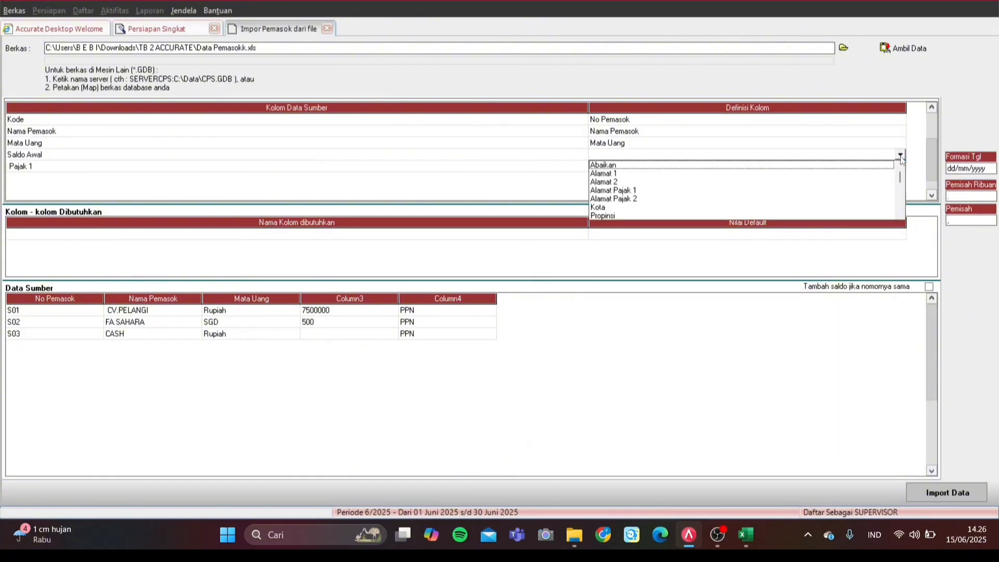
key("s")
key("Return")
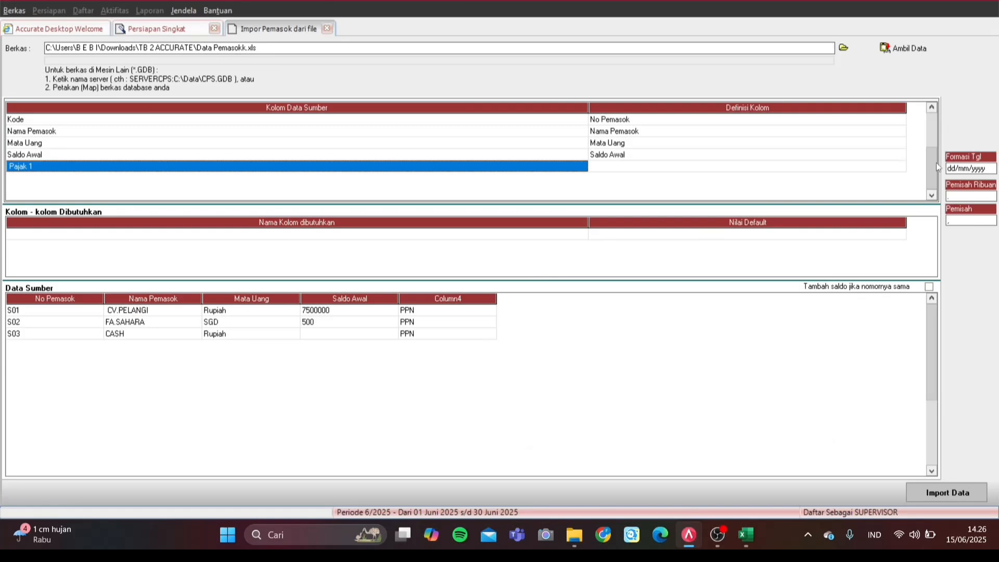
left_click(900, 167)
left_click(900, 166)
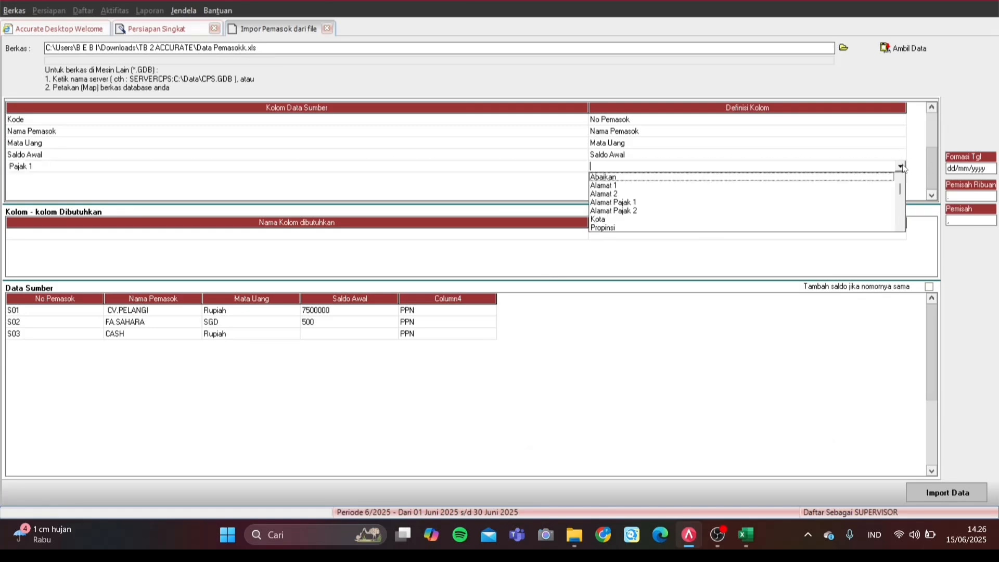
key("p")
key("p")
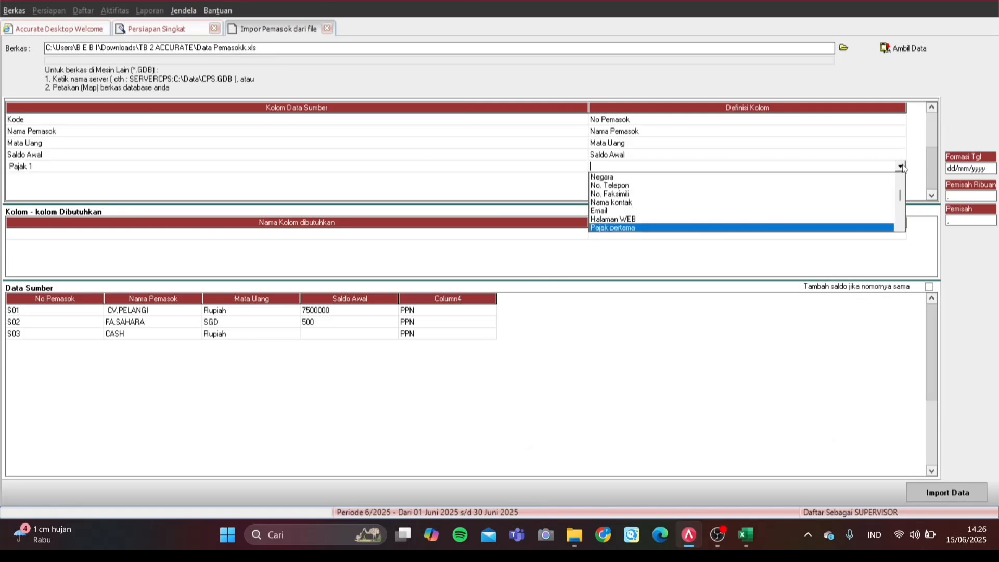
key("Return")
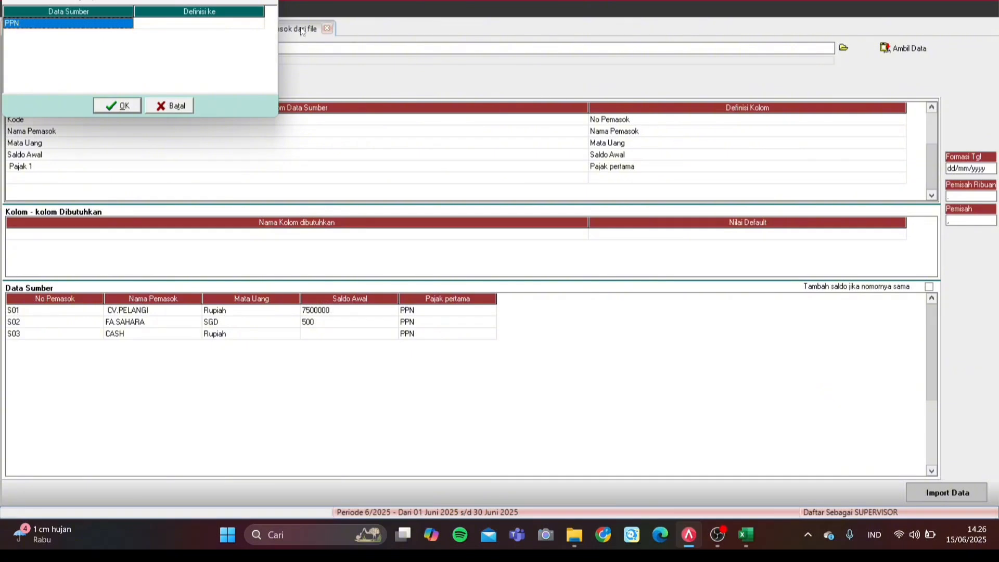
Step: Map the PPN value to the PPN tax and import the three suppliers
left_click(229, 22)
left_click(259, 25)
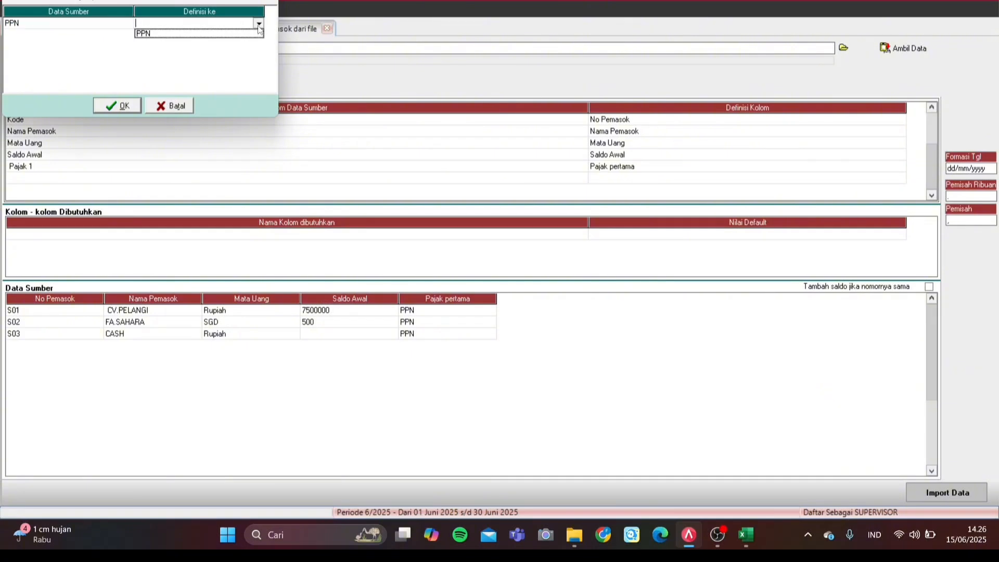
left_click(246, 34)
left_click(124, 103)
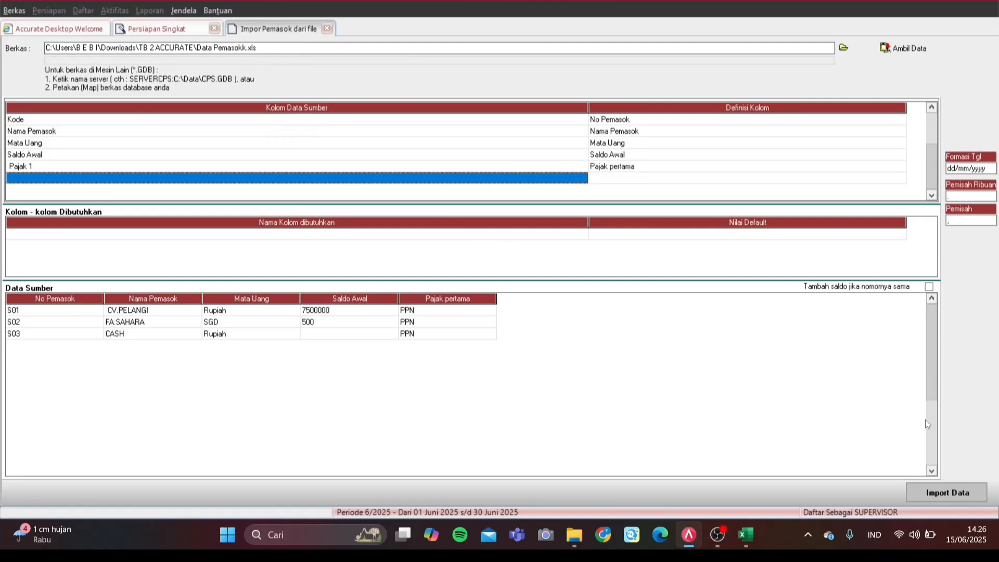
left_click(969, 491)
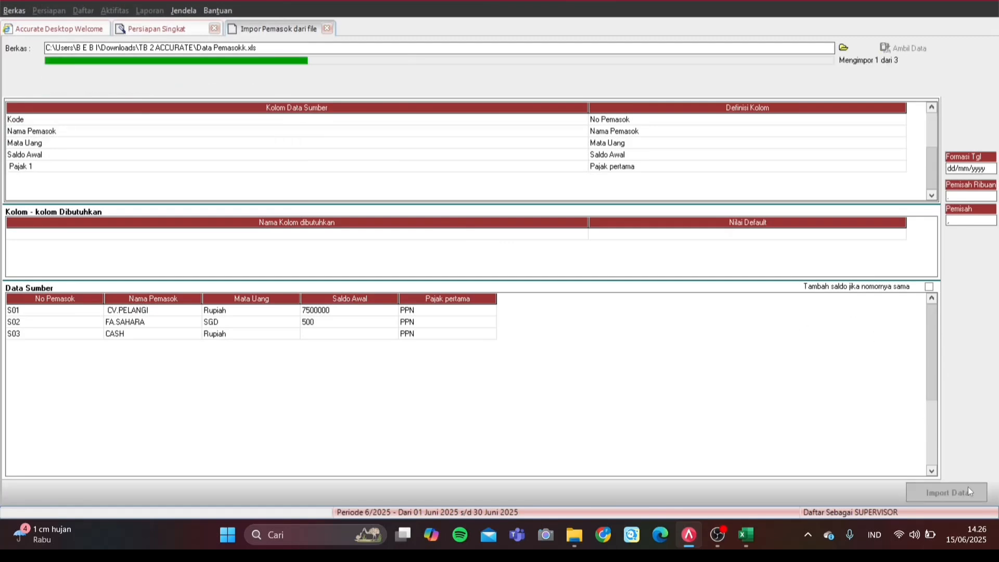
Step: Acknowledge the three saved suppliers and advance through the inventory pages to Akun Default Barang
left_click(520, 297)
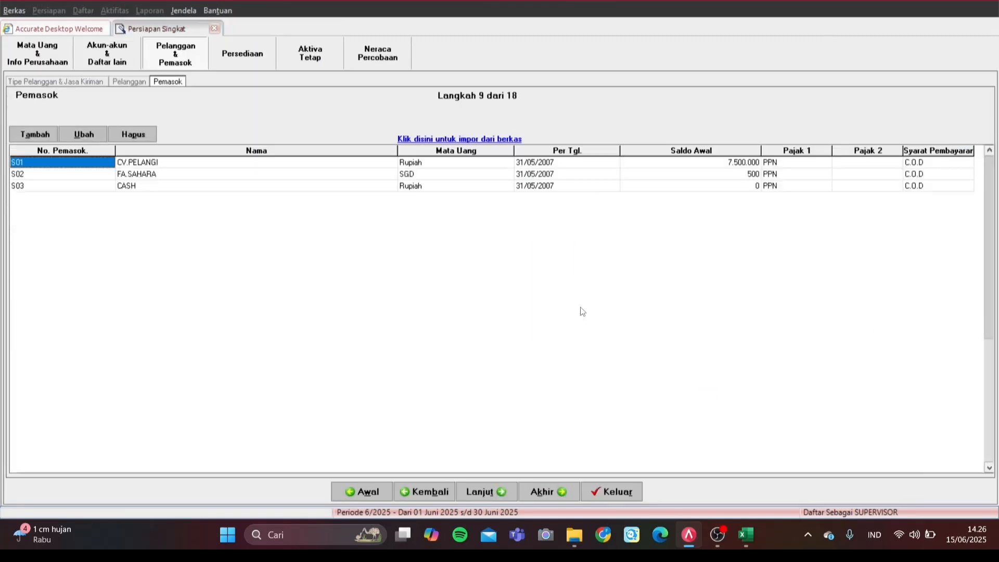
left_click(494, 491)
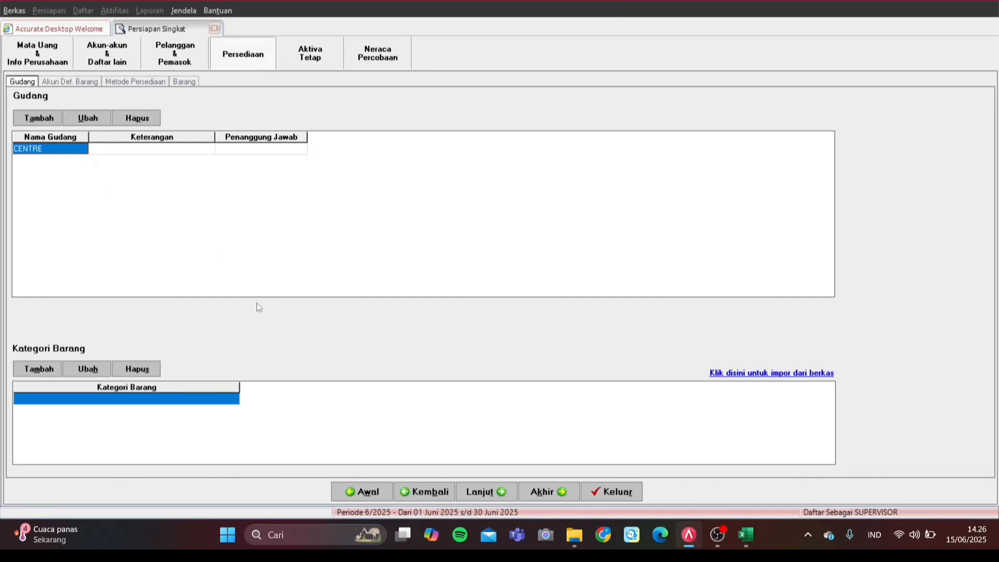
left_click(485, 492)
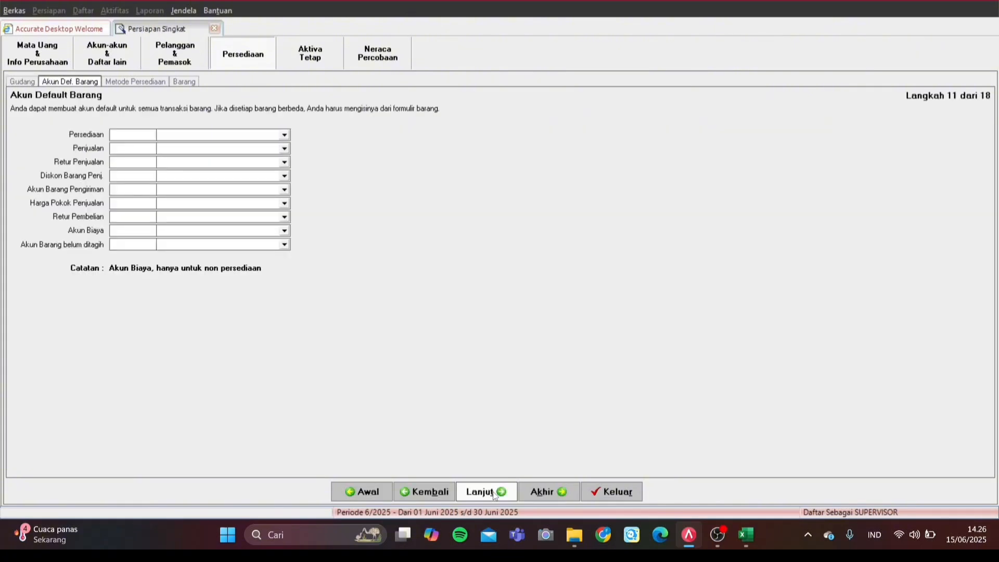
Step: Set inventory to Persediaan Handphone, sales to Penjualan, returns Retur Penjualan, discount Potongan Penjualan
left_click(197, 135)
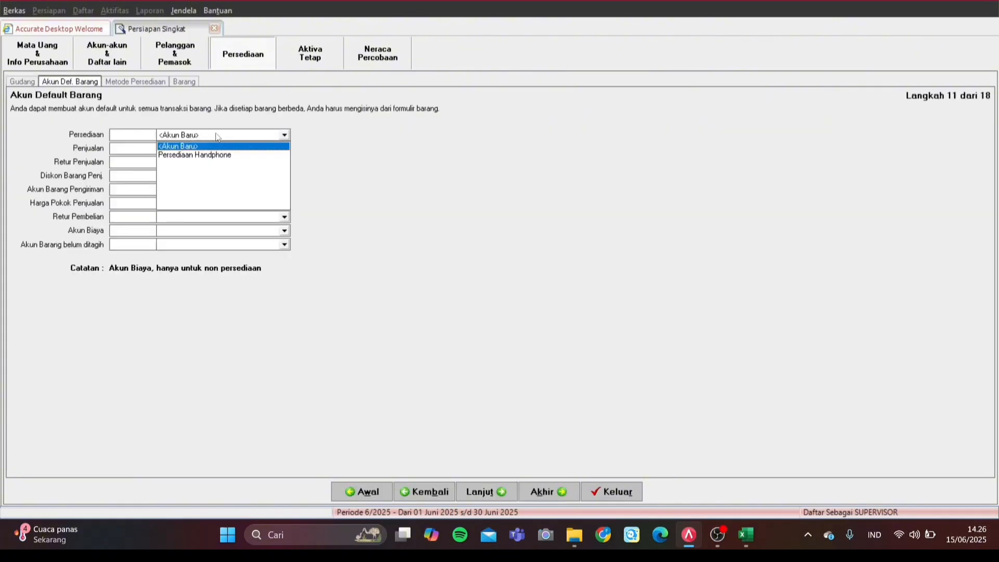
left_click(190, 155)
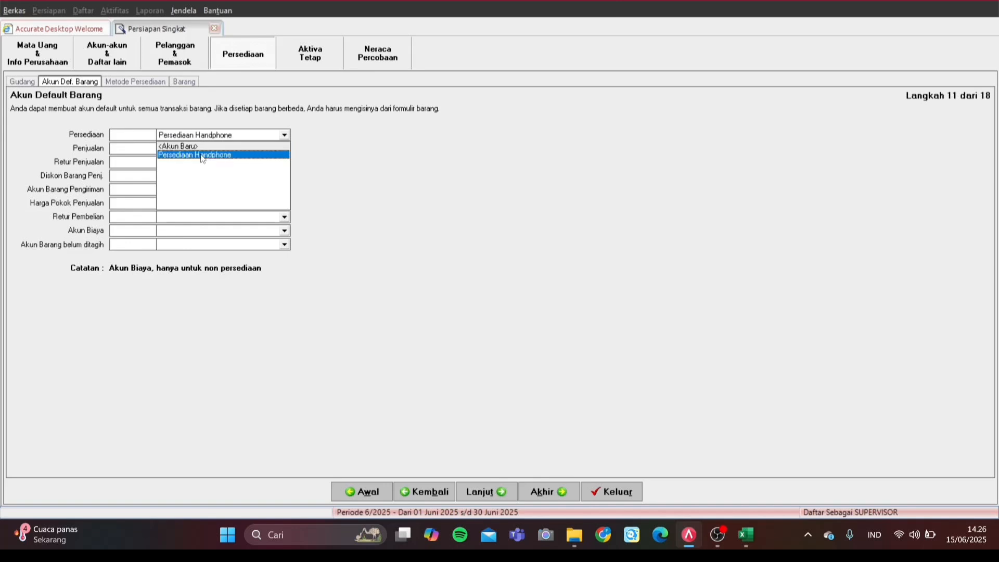
left_click(250, 149)
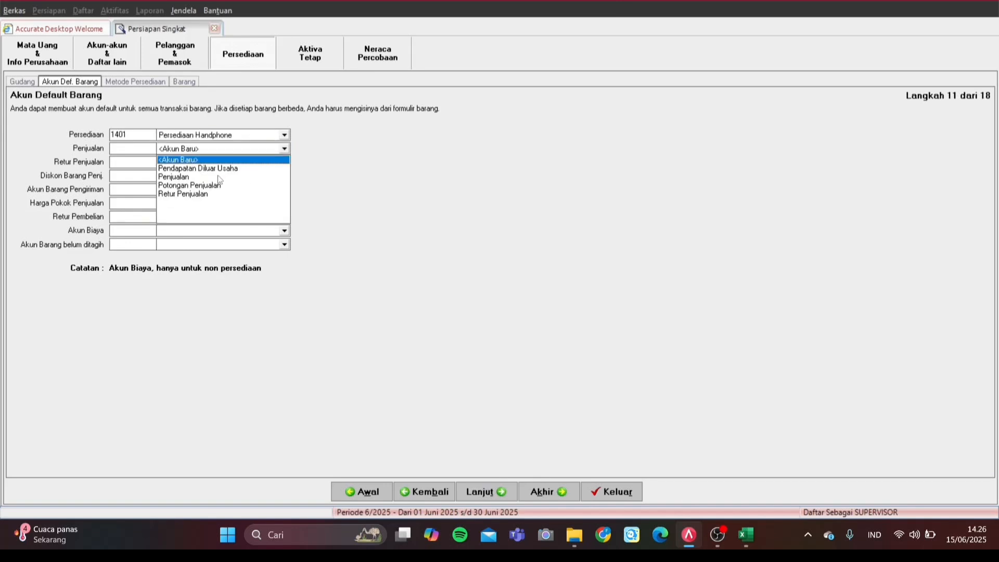
left_click(212, 178)
left_click(235, 163)
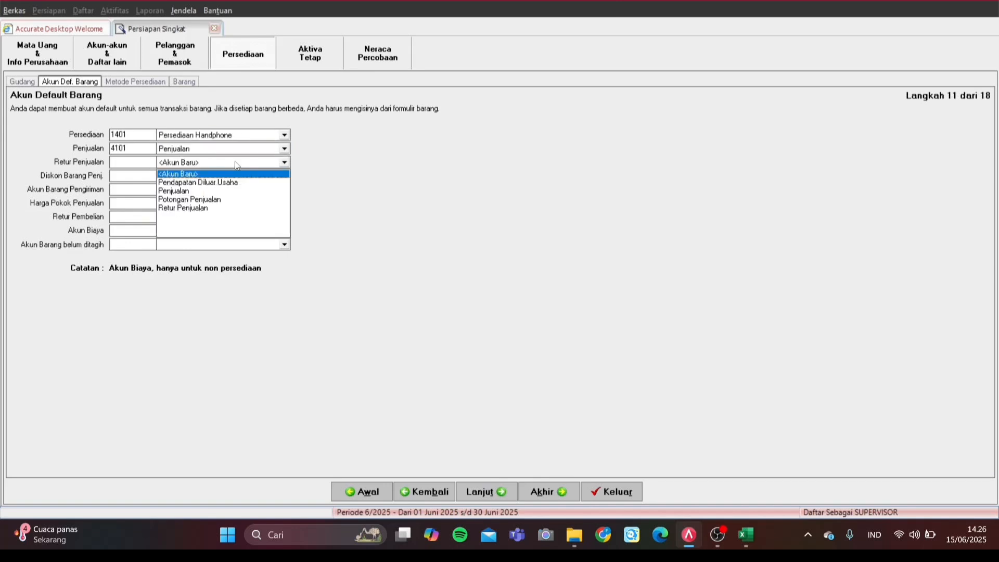
left_click(203, 209)
left_click(206, 177)
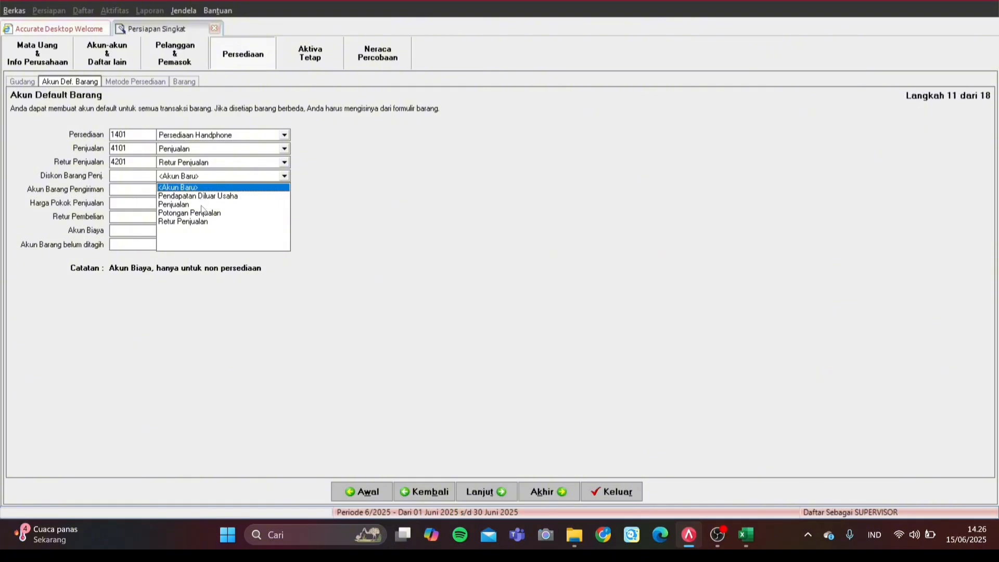
left_click(198, 213)
Step: Set shipped items and purchase returns to Persediaan Handphone, COGS Harga Pokok Penjualan, expense 7100, unbilled Hutang Biaya
left_click(201, 190)
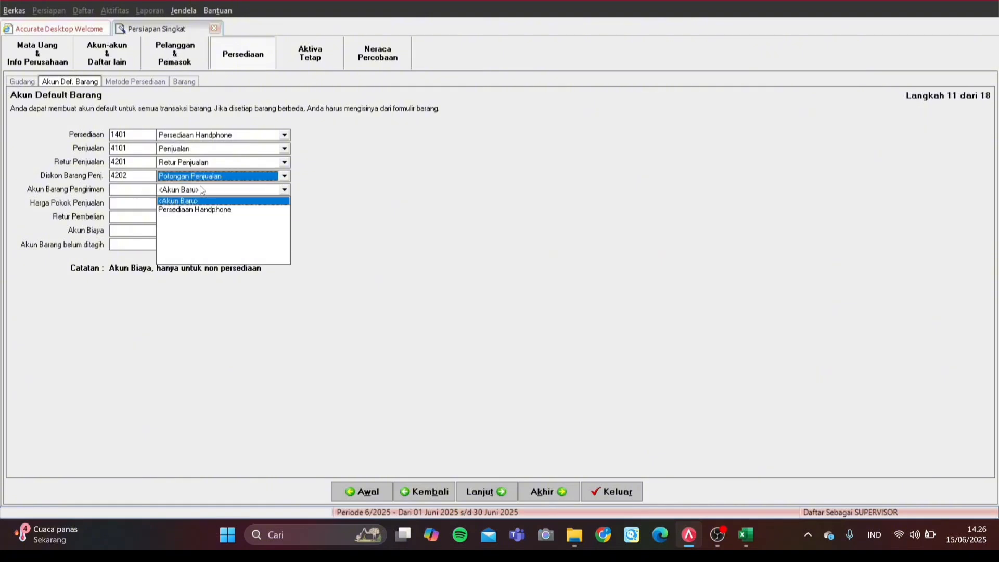
left_click(201, 212)
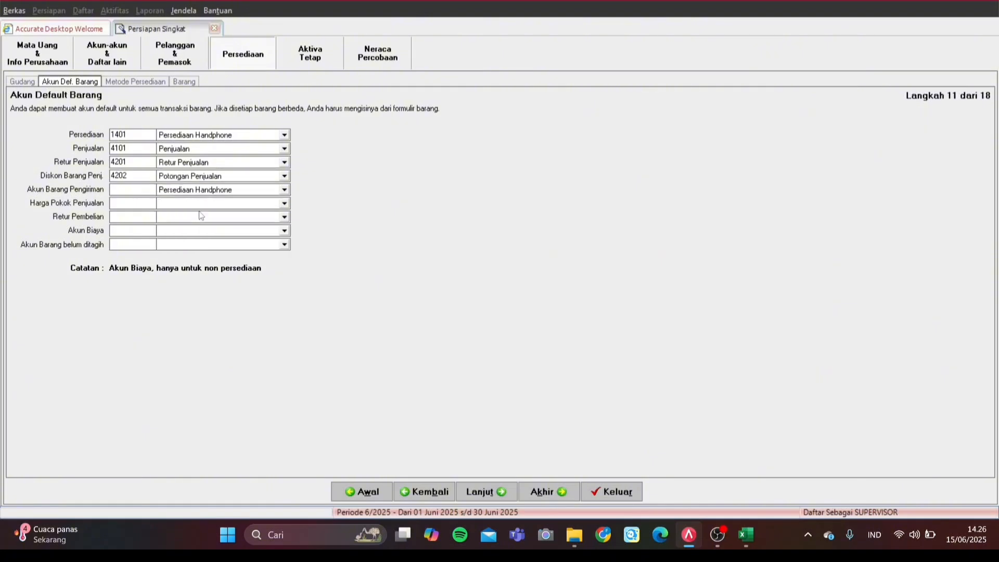
left_click(212, 203)
left_click(212, 232)
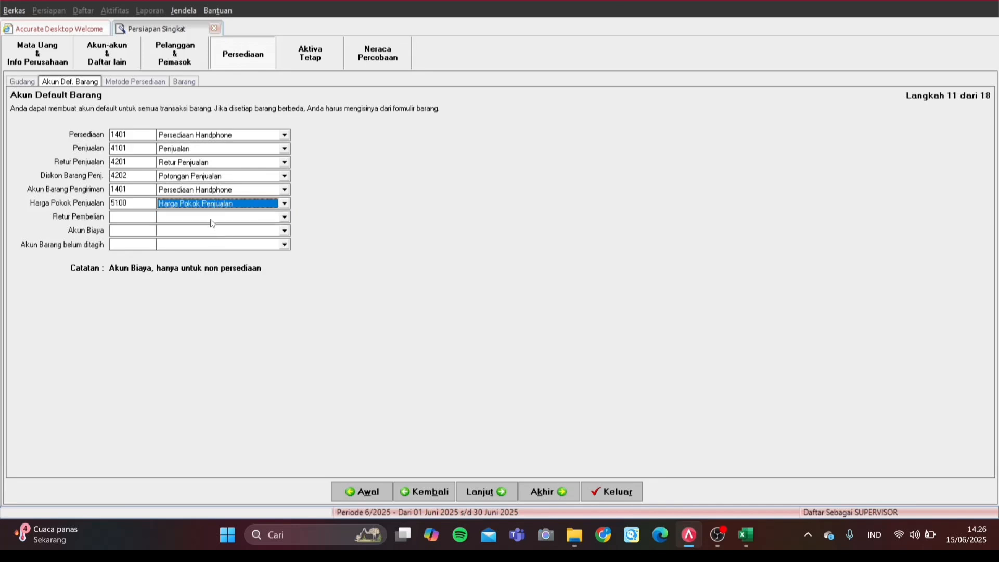
left_click(212, 217)
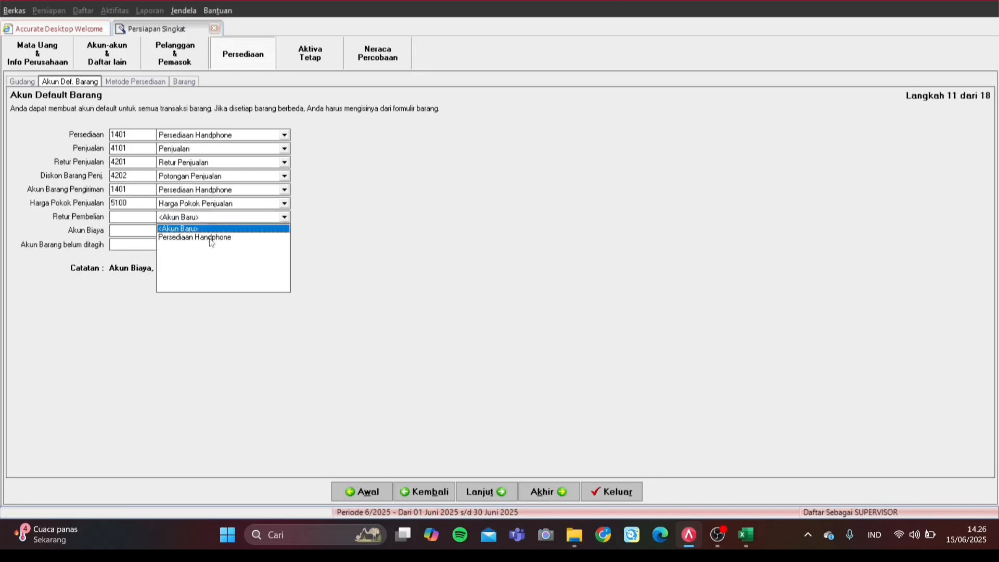
left_click(210, 238)
left_click(225, 232)
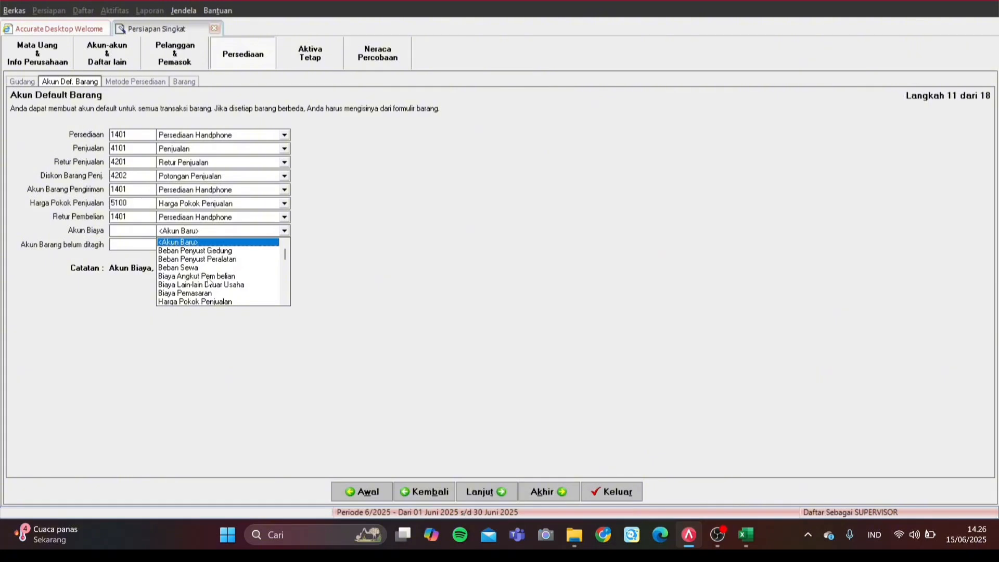
left_click(243, 285)
left_click(244, 248)
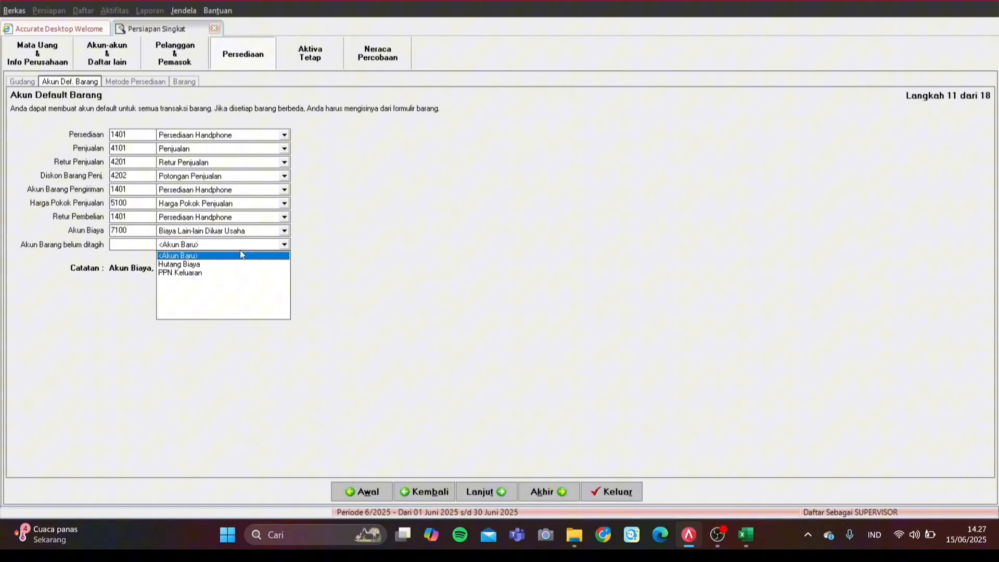
left_click(200, 267)
left_click(486, 492)
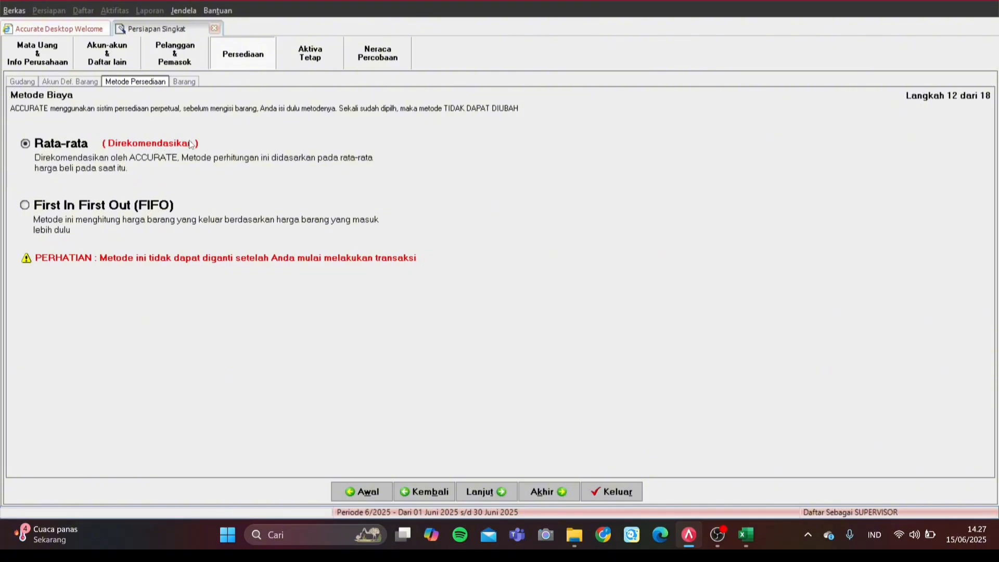
Step: Keep Rata-rata costing, continue to the Barang step, and open Impor Barang dari file
left_click(46, 150)
left_click(488, 492)
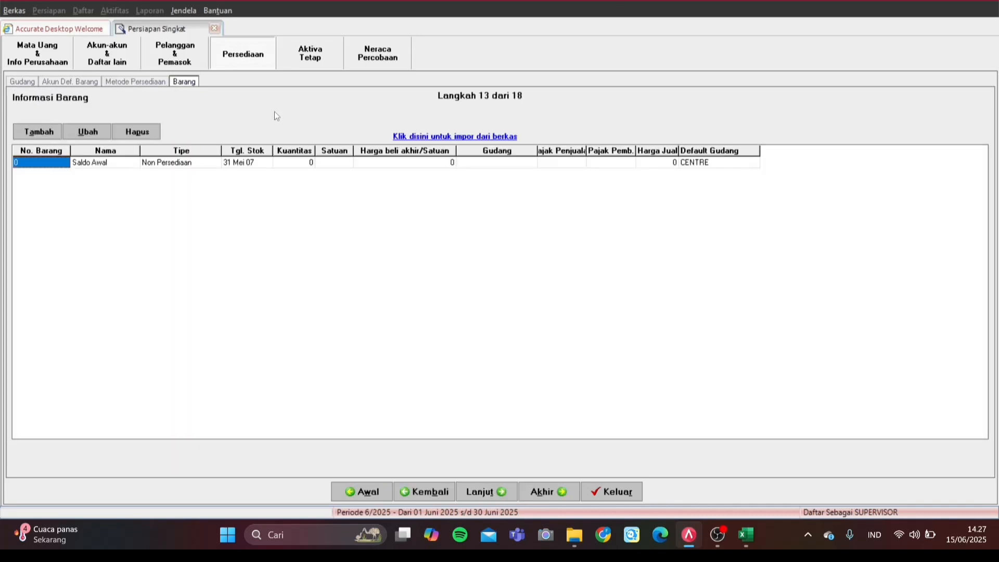
left_click(429, 136)
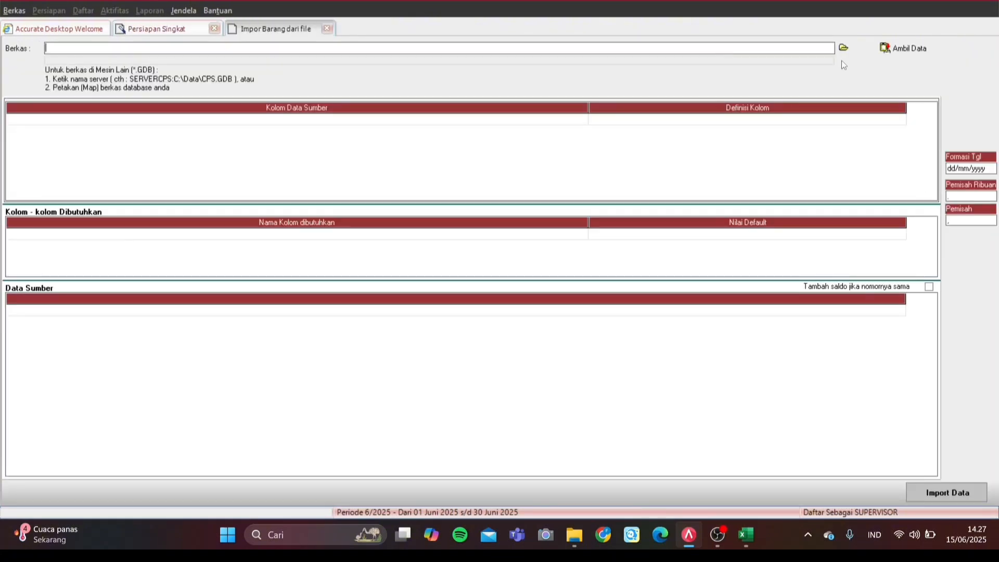
Step: Load Data Barang Dagang.xls as an Excel file into the item import form
left_click(844, 48)
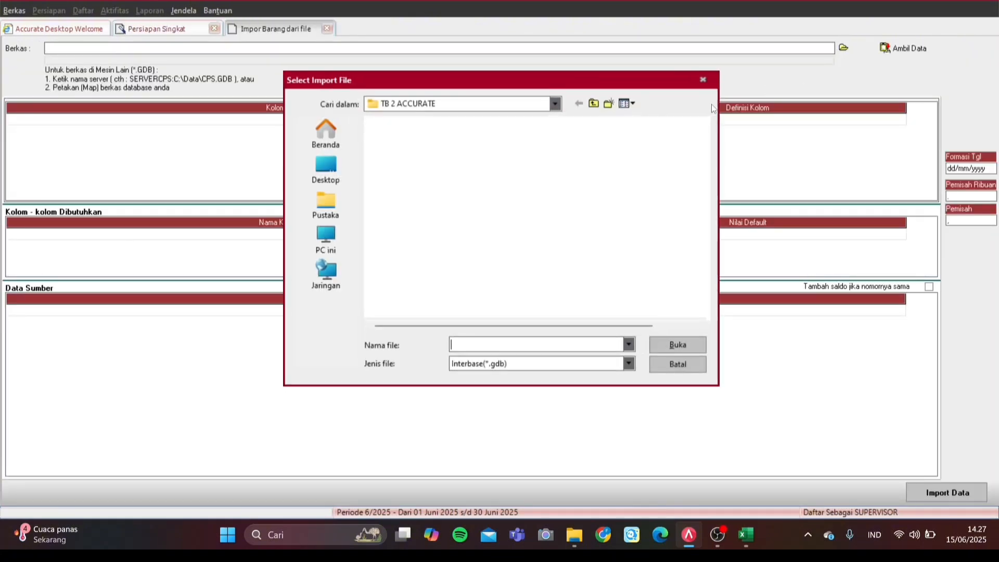
left_click(572, 363)
left_click(526, 387)
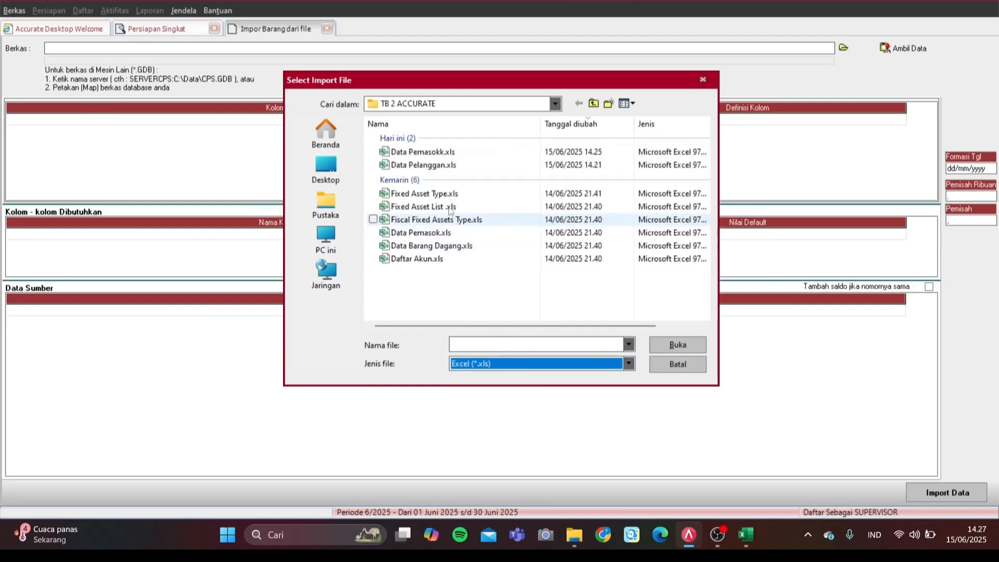
left_click(445, 245)
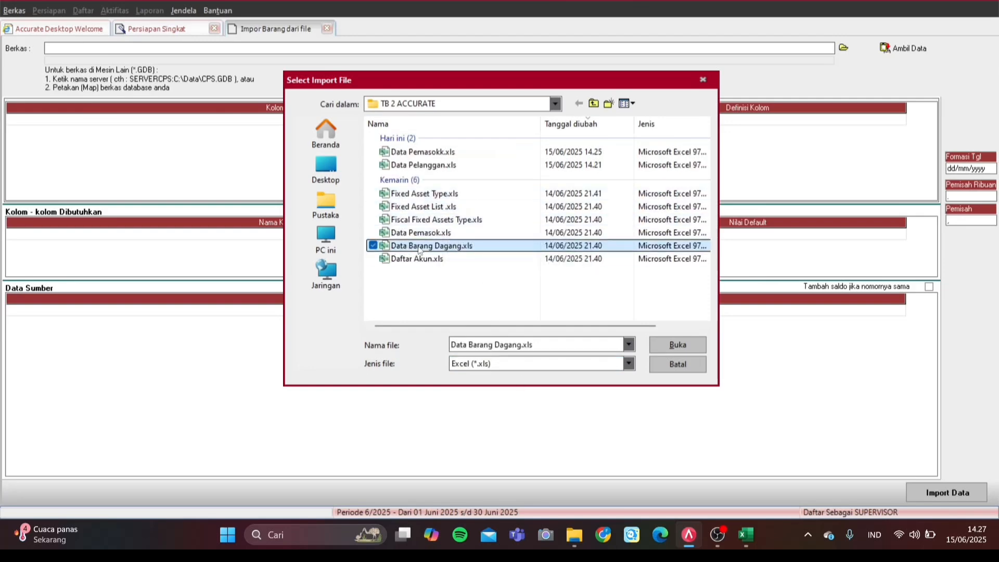
left_click(702, 344)
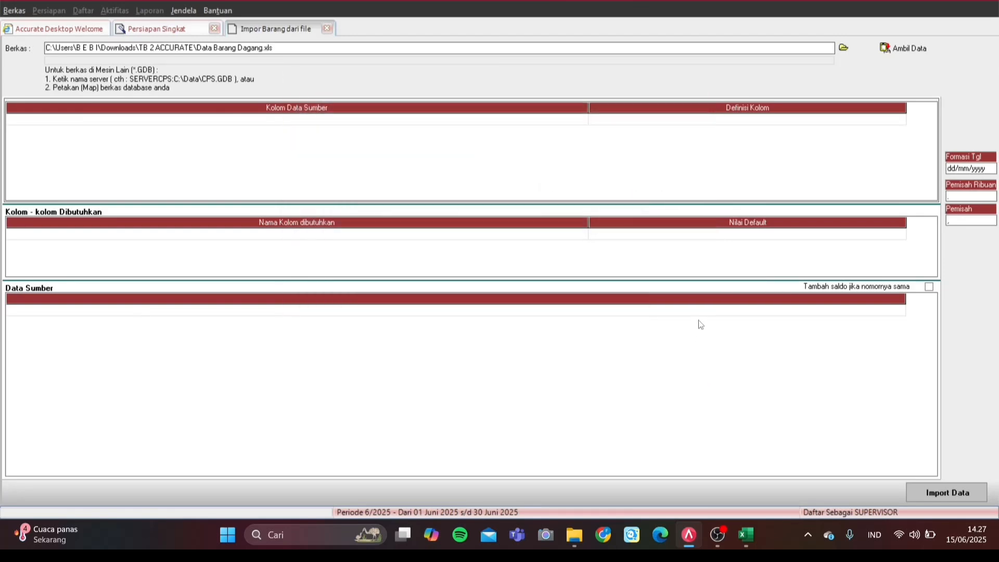
left_click(896, 48)
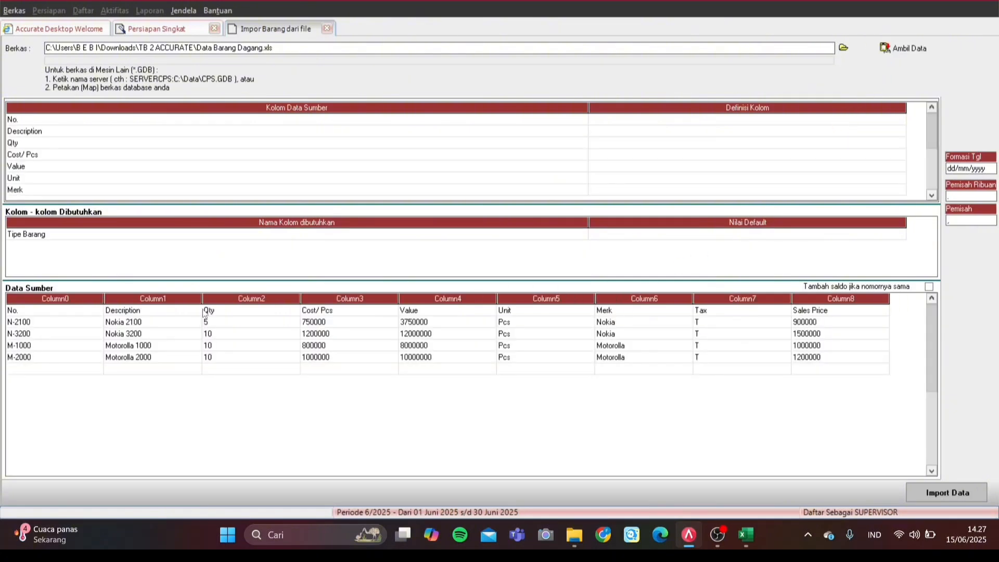
Step: Delete the header and blank rows, leaving items N-2100 to M-2000, and begin mapping No
left_click(229, 310)
right_click(236, 313)
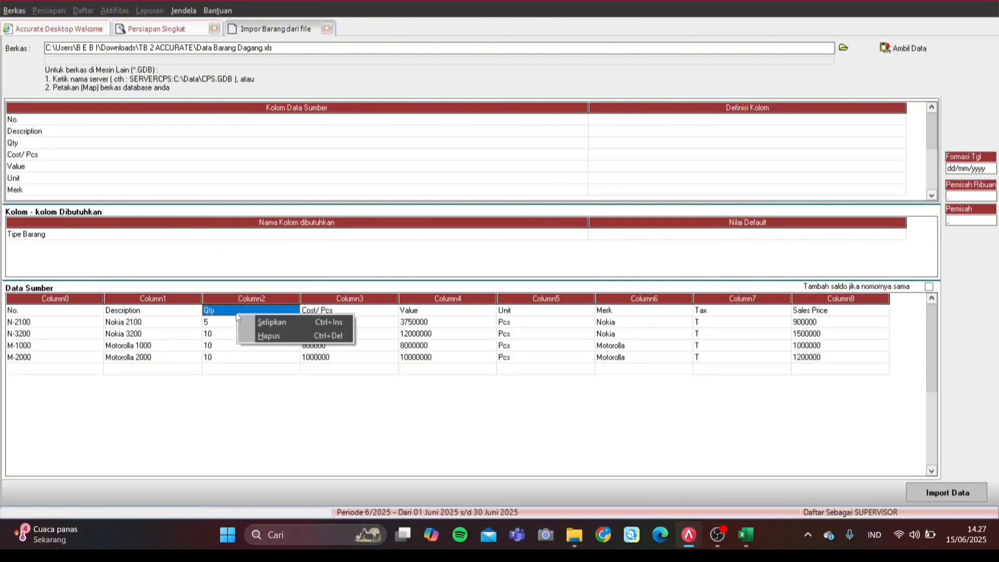
left_click(279, 337)
left_click(462, 292)
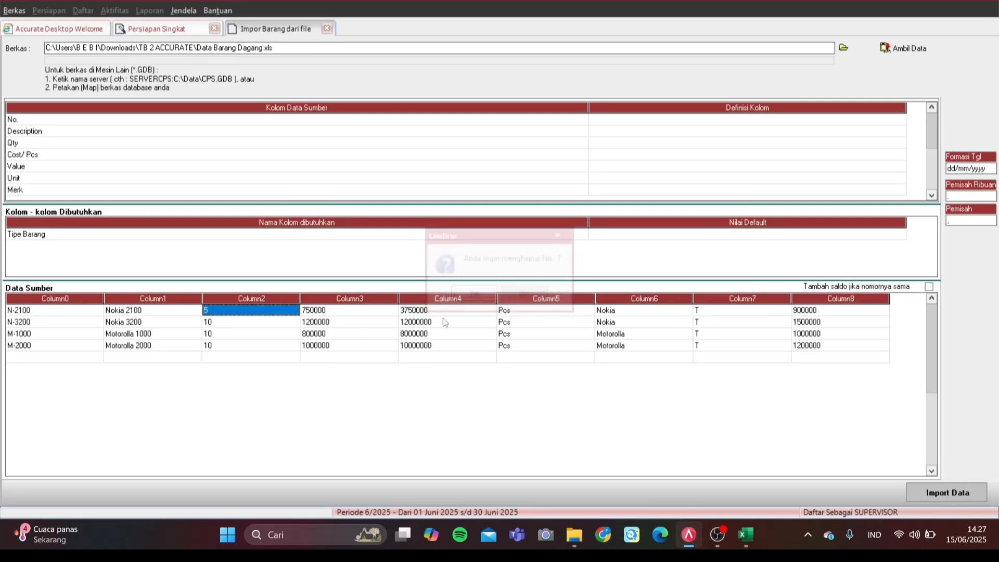
left_click(387, 358)
right_click(386, 358)
left_click(419, 379)
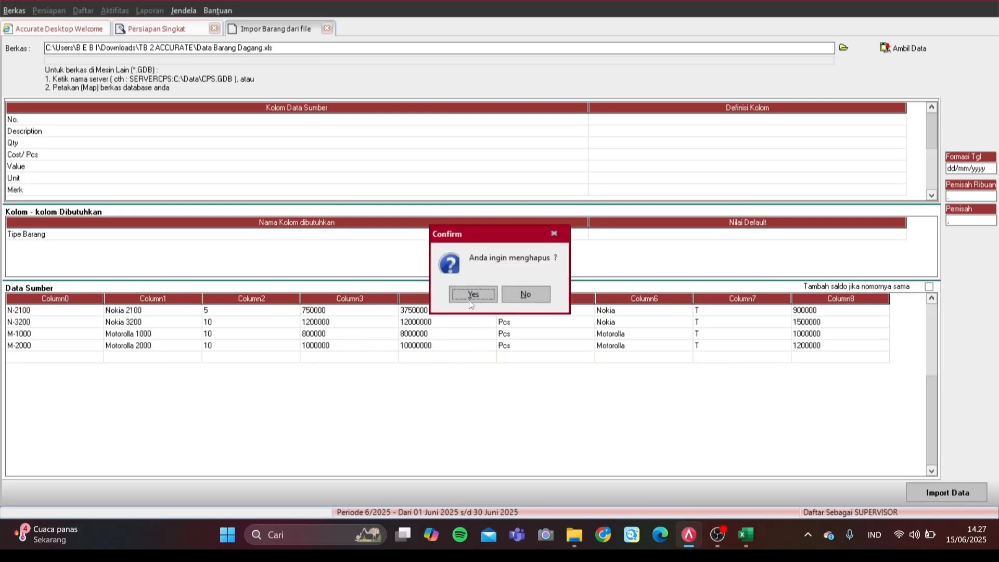
left_click(479, 292)
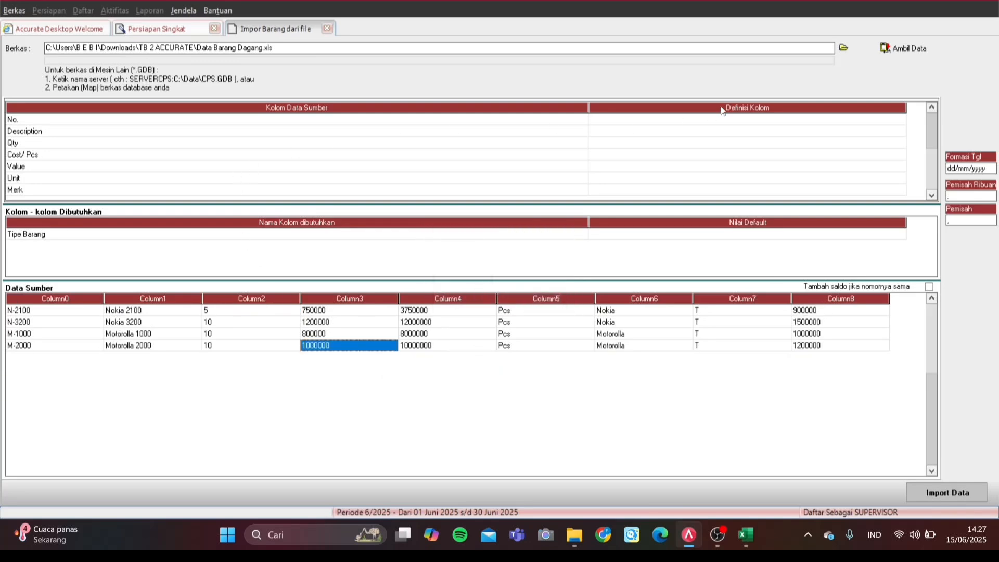
left_click(781, 122)
left_click(900, 122)
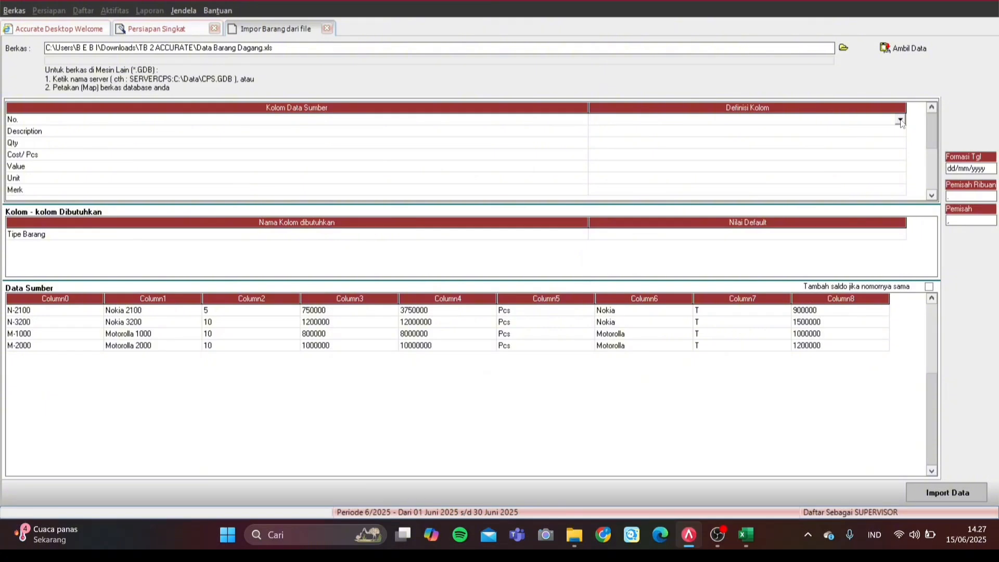
Step: Map the No. column to No. Barang and Description to Deskripsi Barang
left_click(900, 121)
left_click(738, 134)
left_click(901, 120)
left_click(755, 136)
left_click(796, 133)
left_click(900, 131)
left_click(900, 131)
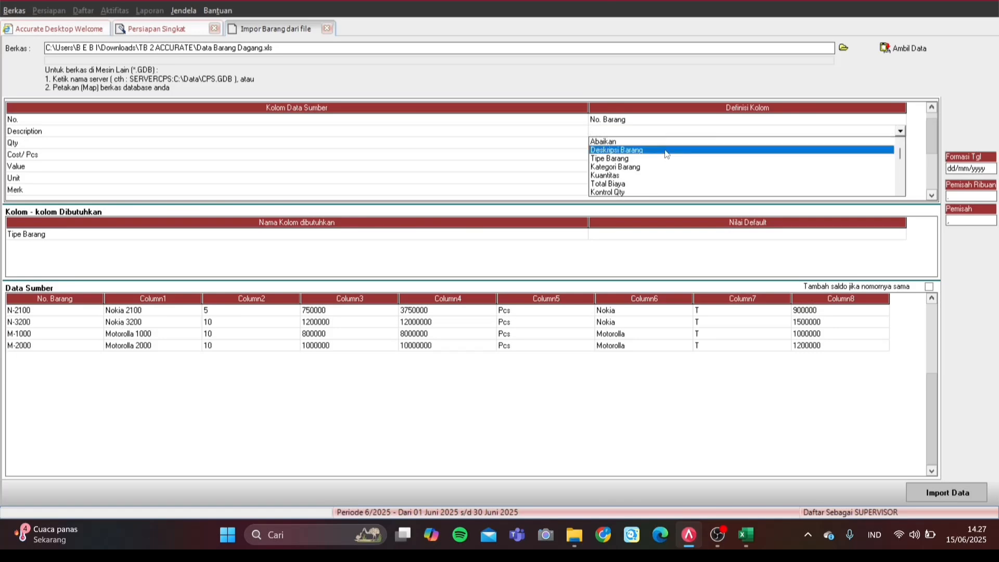
left_click(708, 147)
Step: Map the Qty column to Kuantitas
left_click(726, 146)
left_click(864, 146)
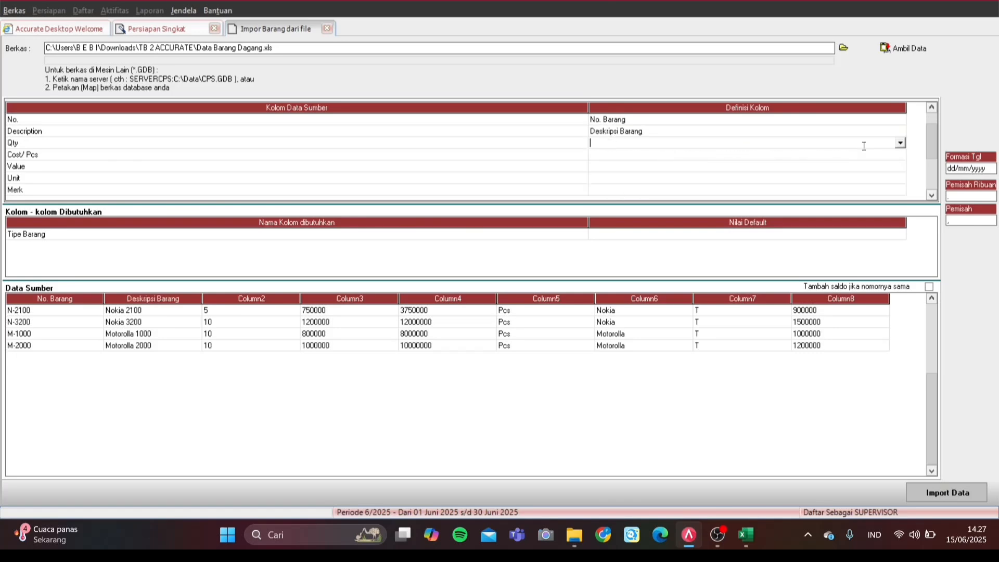
left_click(900, 143)
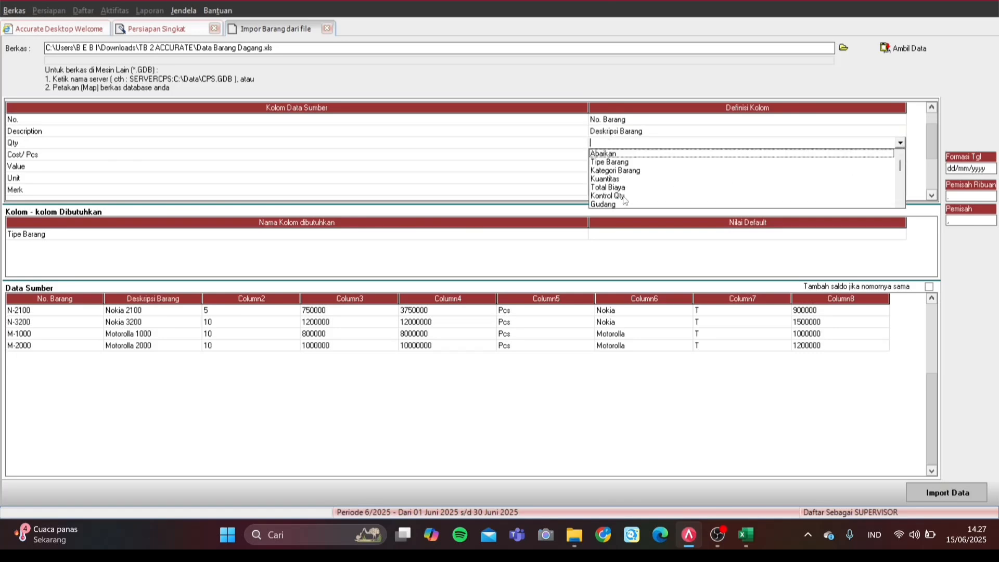
key("Down")
key("Down")
key("Down")
key("Return")
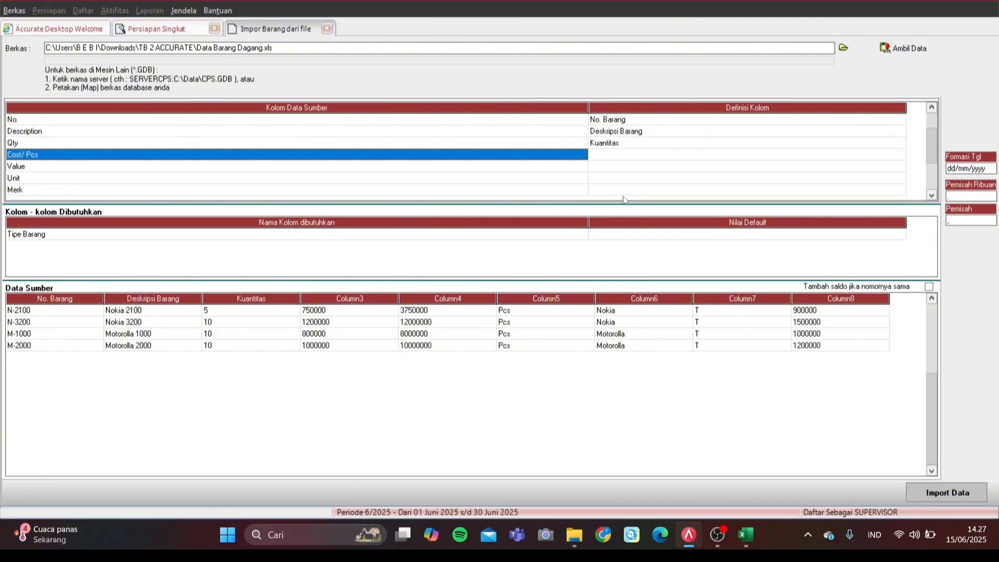
Step: Map the Cost/Pcs column to Total Biaya
left_click(856, 156)
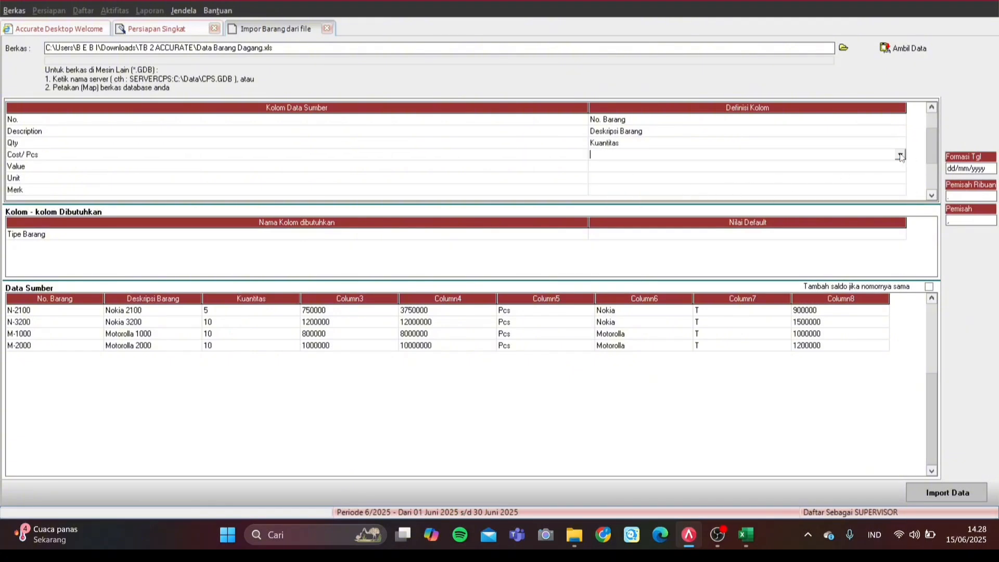
left_click(901, 155)
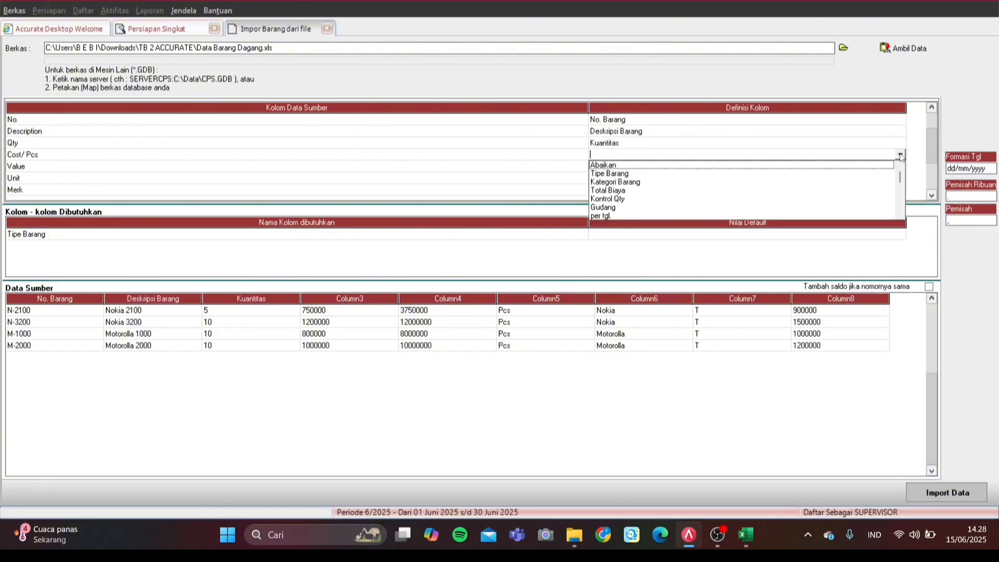
key("End")
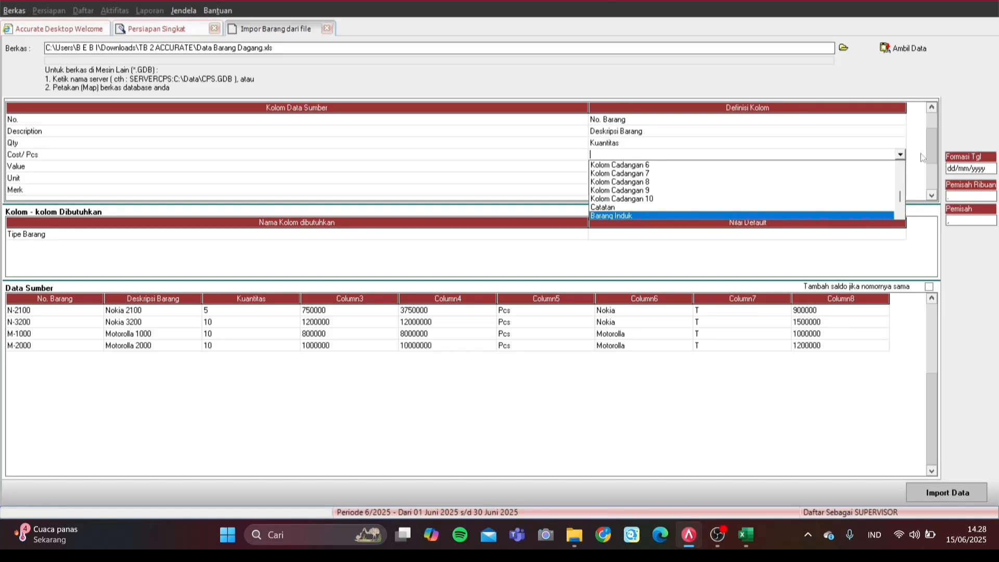
left_click(900, 167)
left_click(900, 167)
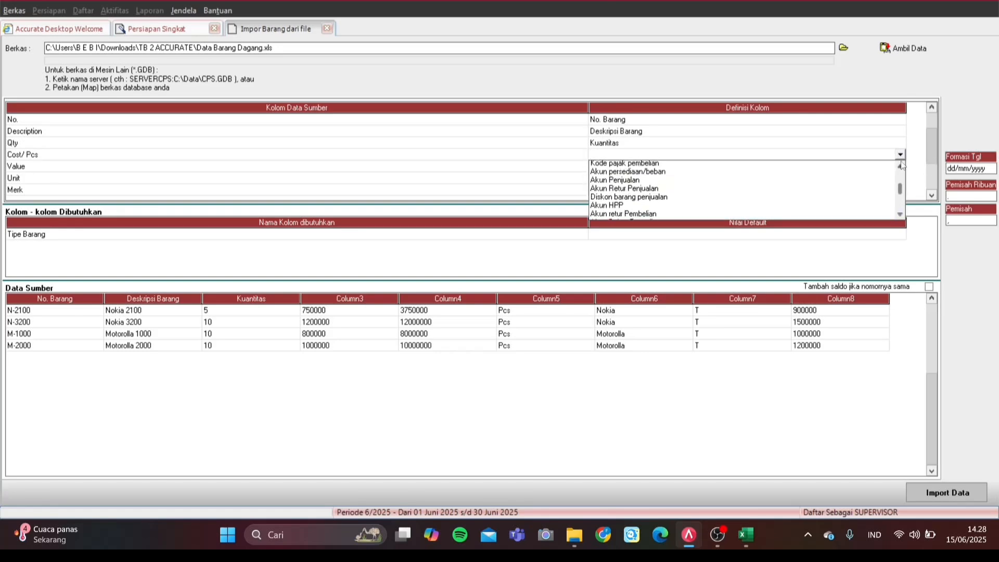
left_click(901, 168)
left_click(900, 168)
left_click(900, 168)
left_click(900, 167)
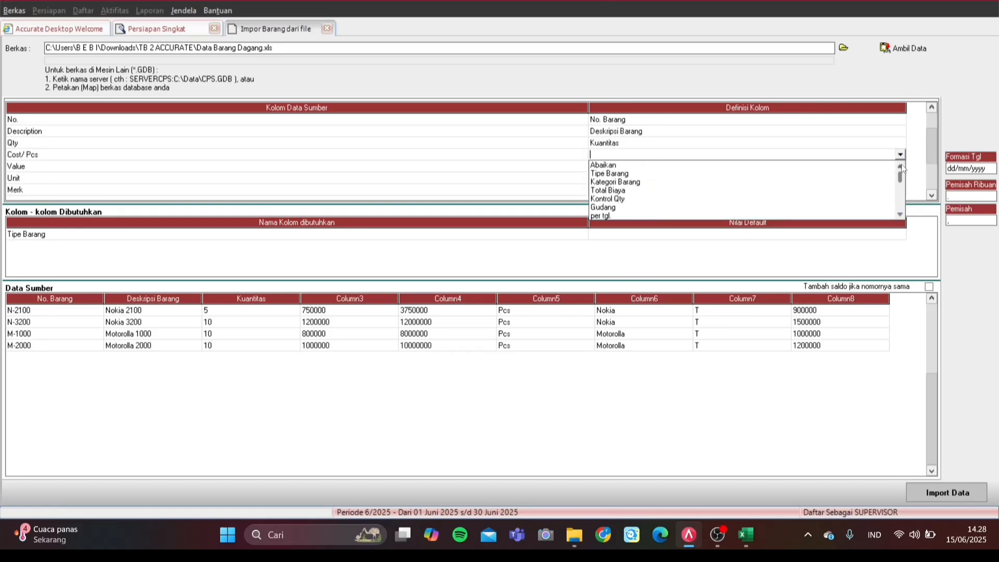
left_click(642, 194)
Step: Look through the Value column's field choices and leave it unmapped
left_click(692, 169)
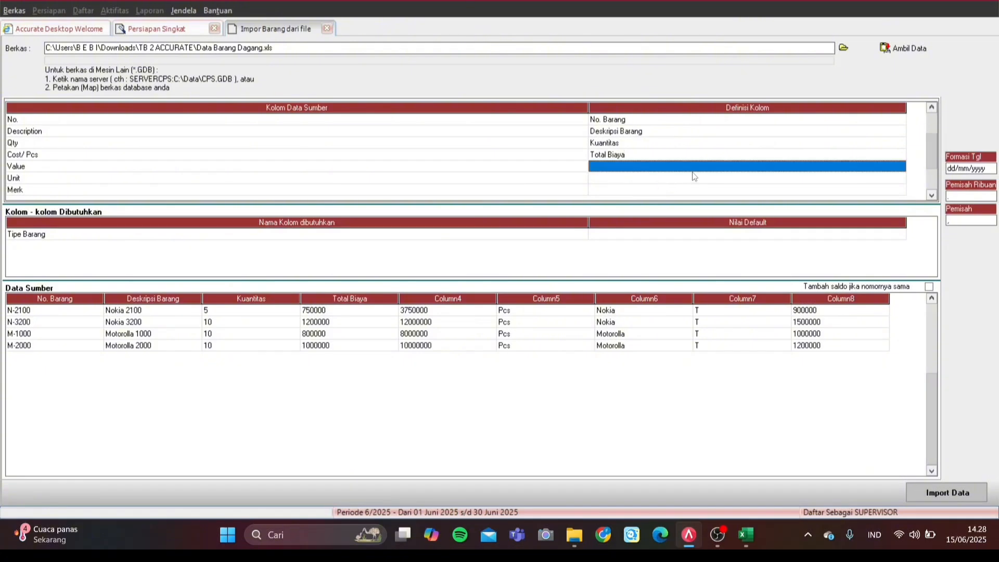
left_click(906, 167)
left_click(901, 167)
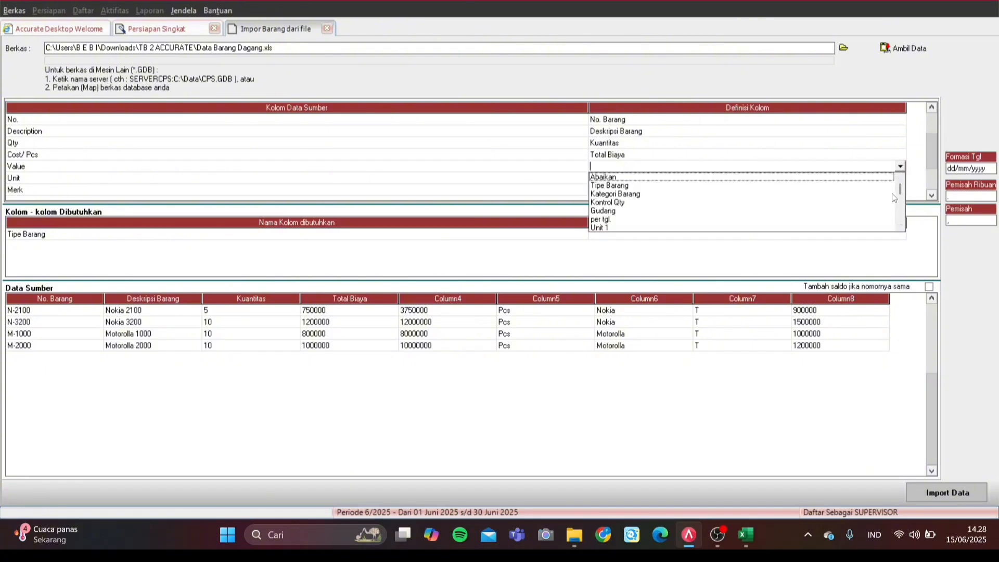
left_click_drag(900, 194, 901, 211)
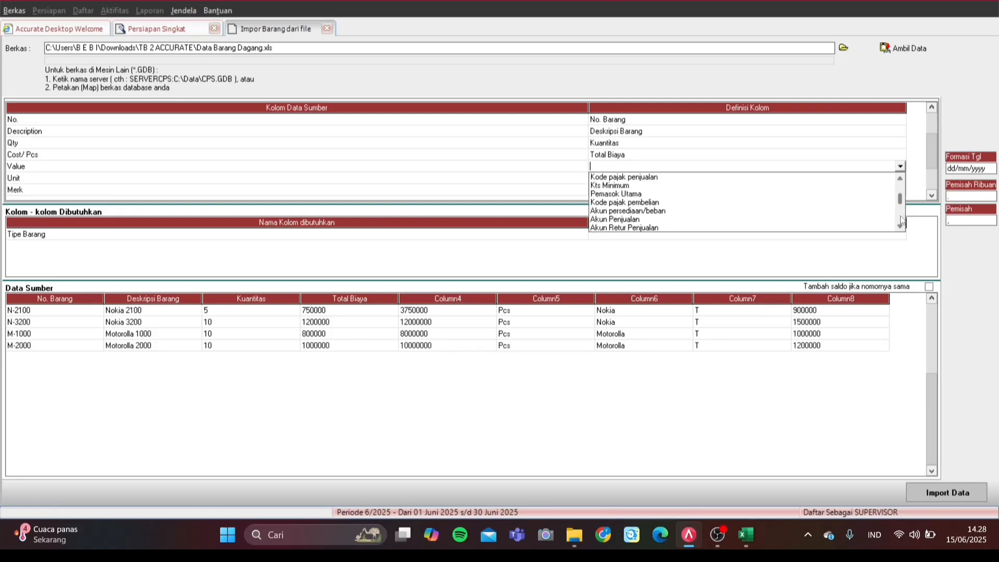
left_click(900, 219)
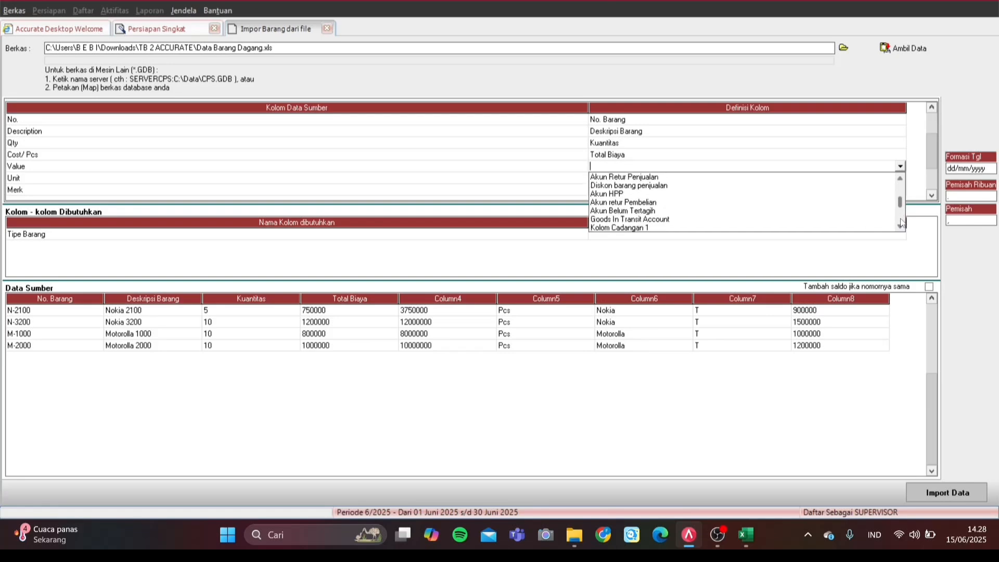
left_click(902, 223)
left_click(901, 223)
Step: Map Unit to Unit 1 and set Merk to Abaikan so it is ignored
left_click(873, 157)
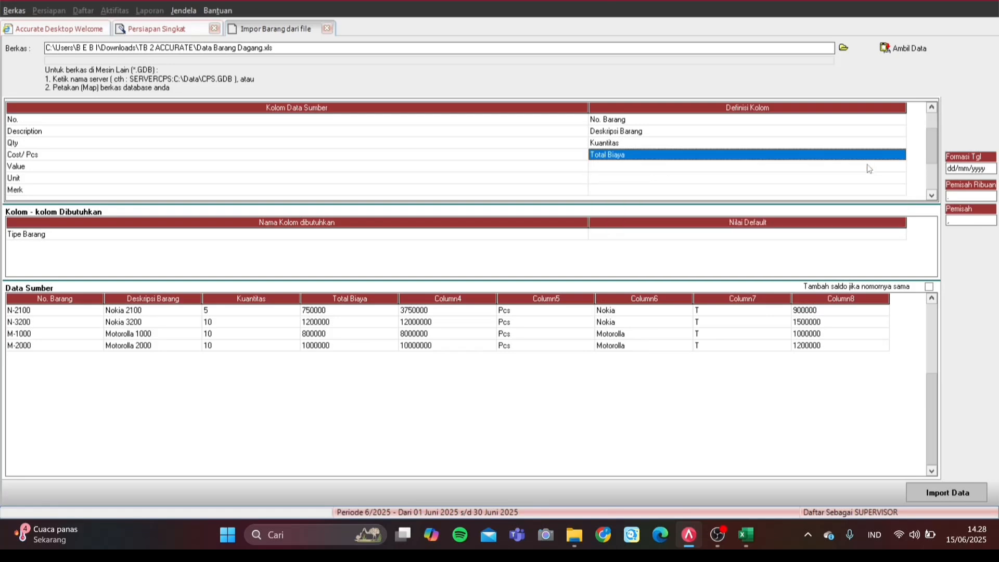
left_click(874, 176)
left_click(884, 176)
left_click(905, 189)
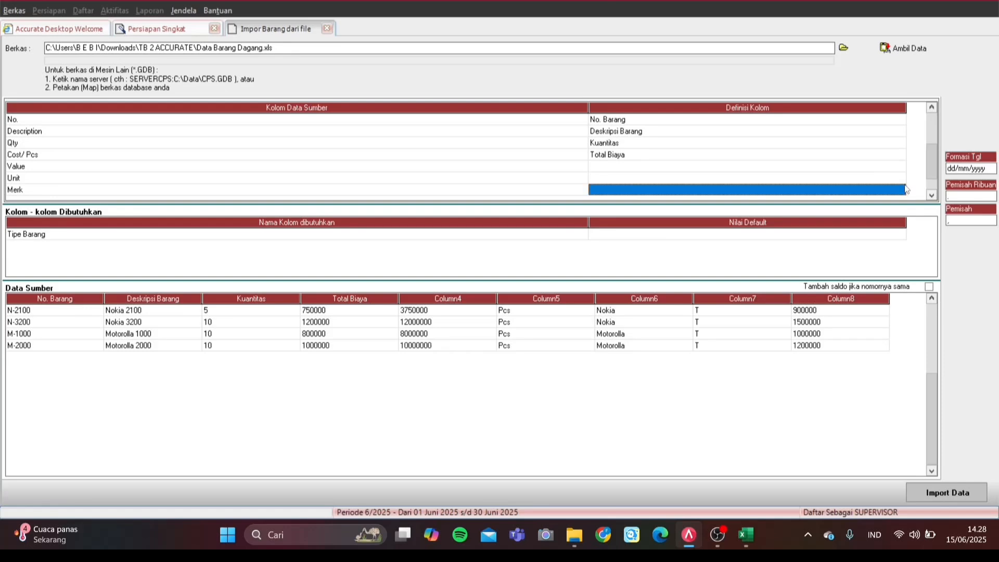
left_click(895, 186)
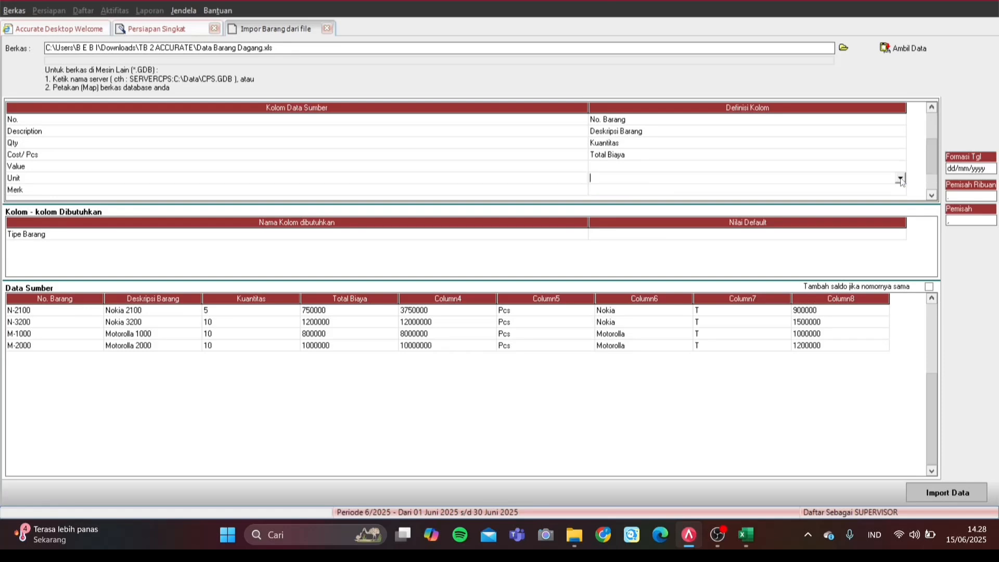
left_click(900, 178)
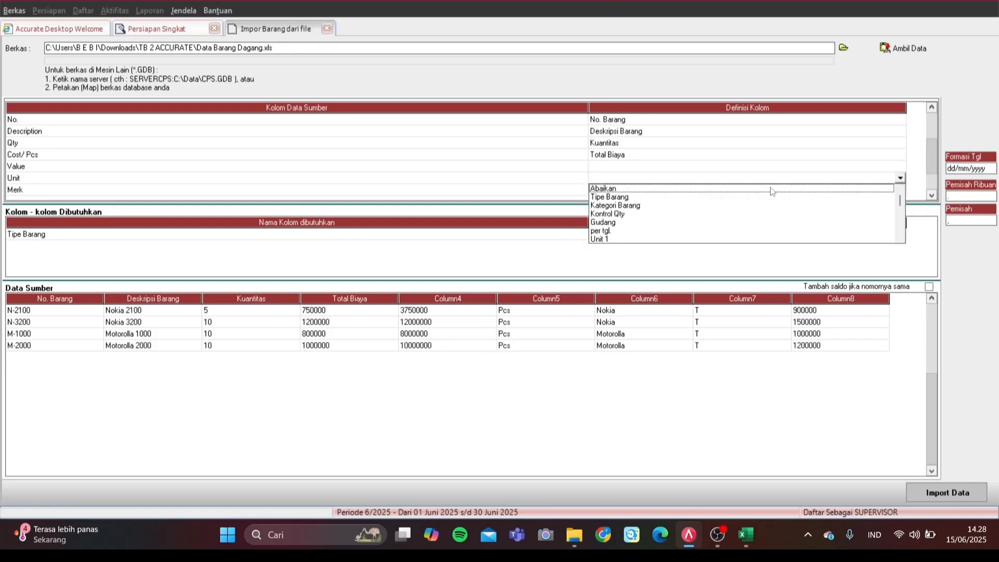
left_click(617, 239)
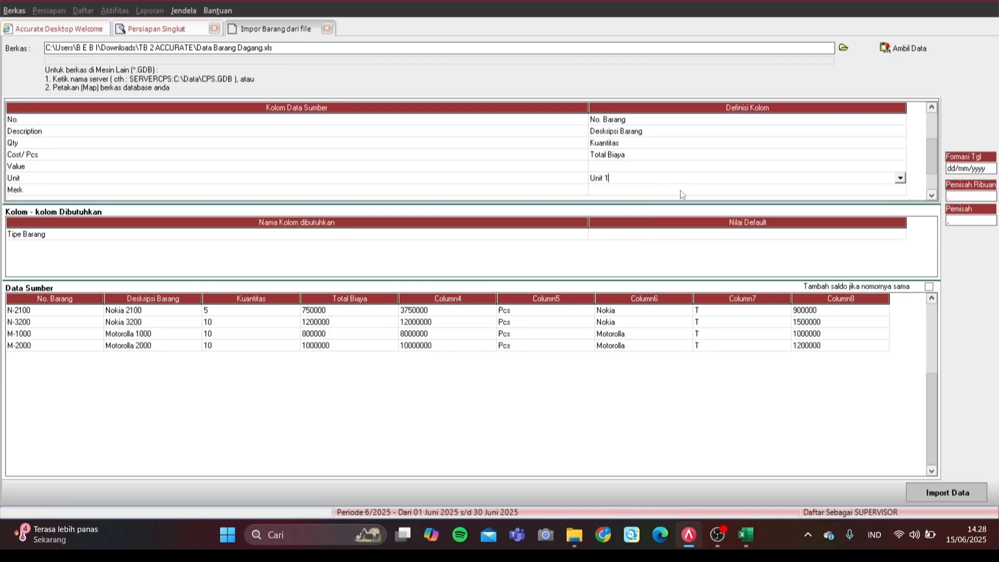
left_click(779, 192)
left_click(890, 193)
left_click(900, 190)
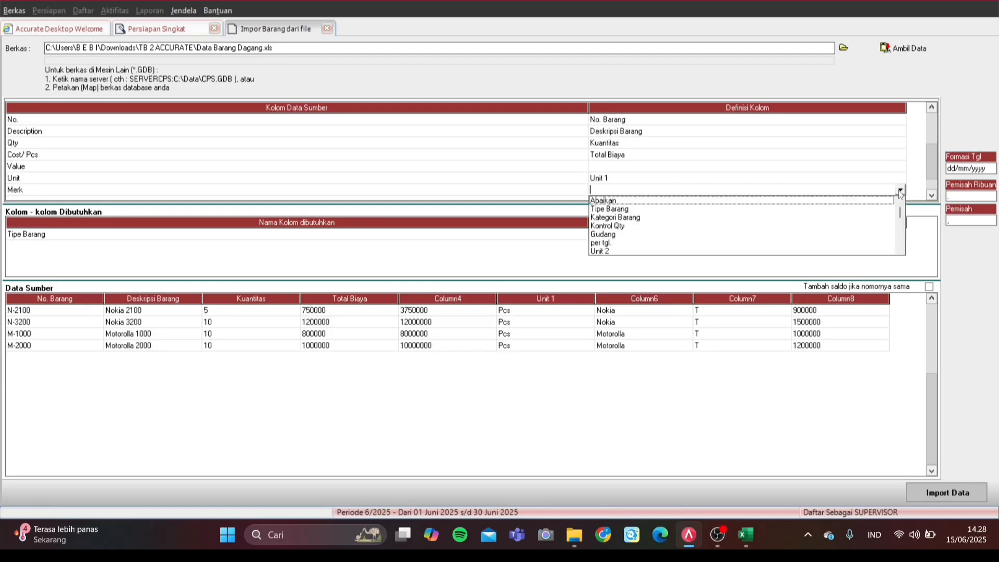
left_click(845, 202)
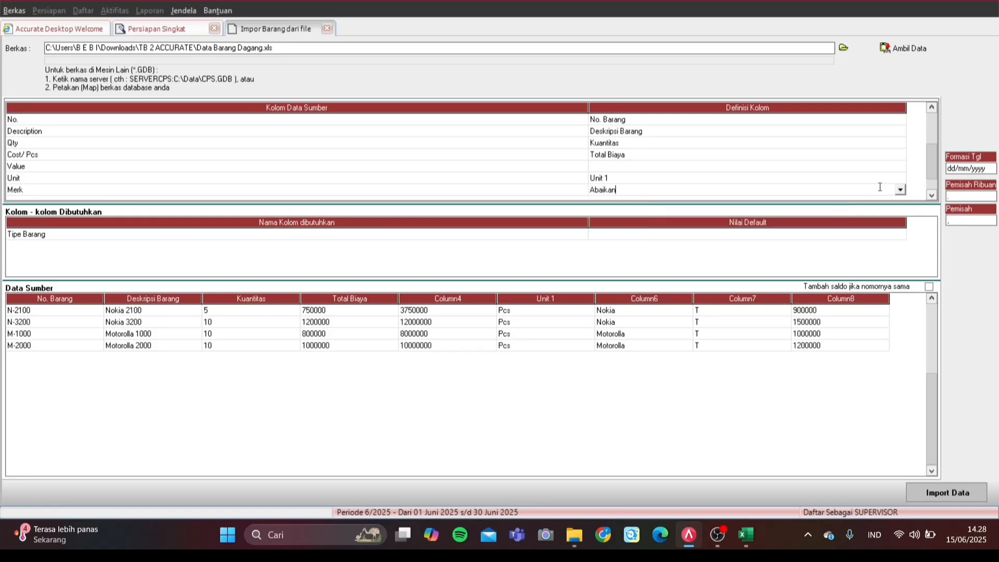
Step: Scroll through the Tax row's field choices down to Kode pajak penjualan
scroll(929, 185, "down", 2)
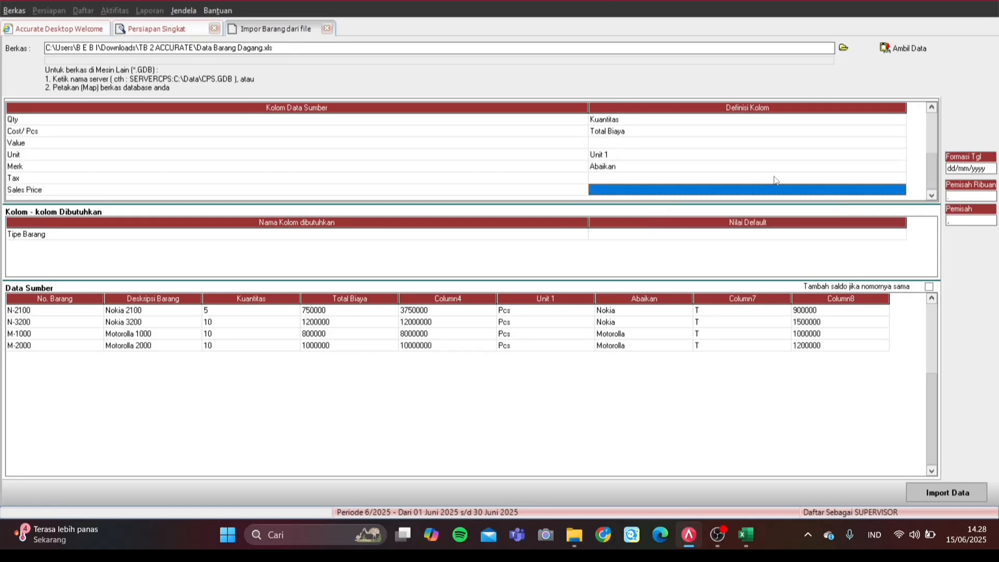
left_click(849, 177)
left_click(900, 178)
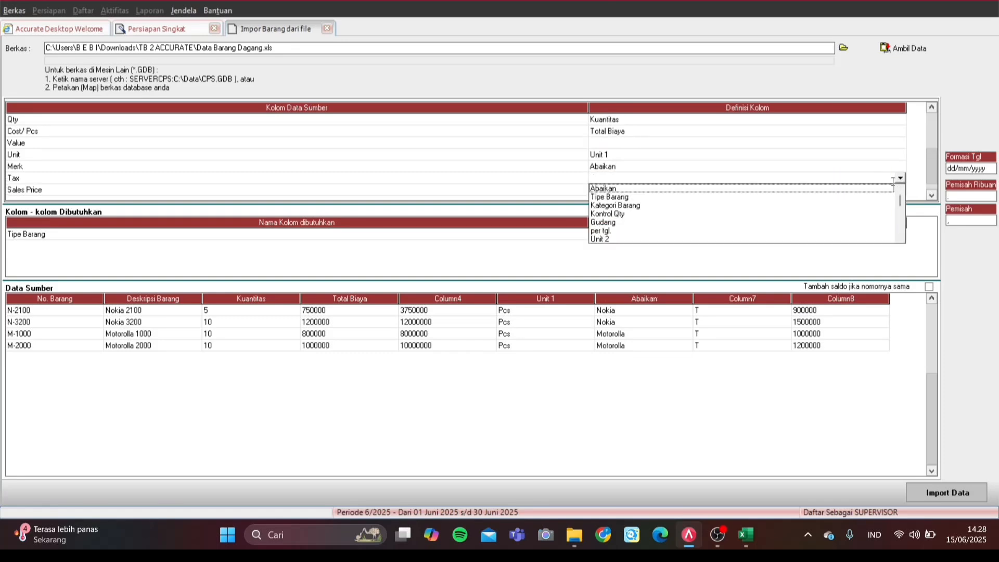
key("p")
key("p")
key("a")
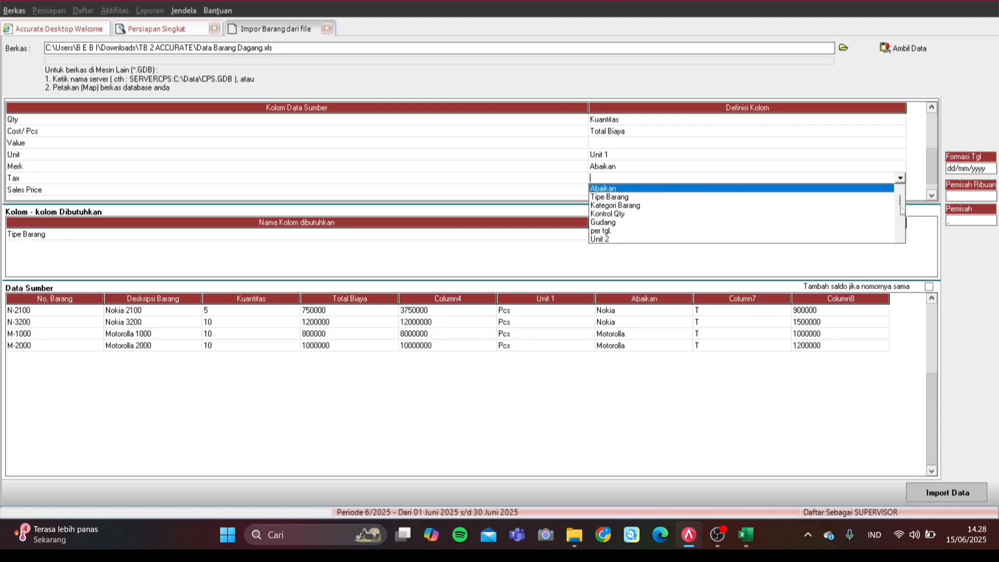
scroll(901, 211, "down", 10)
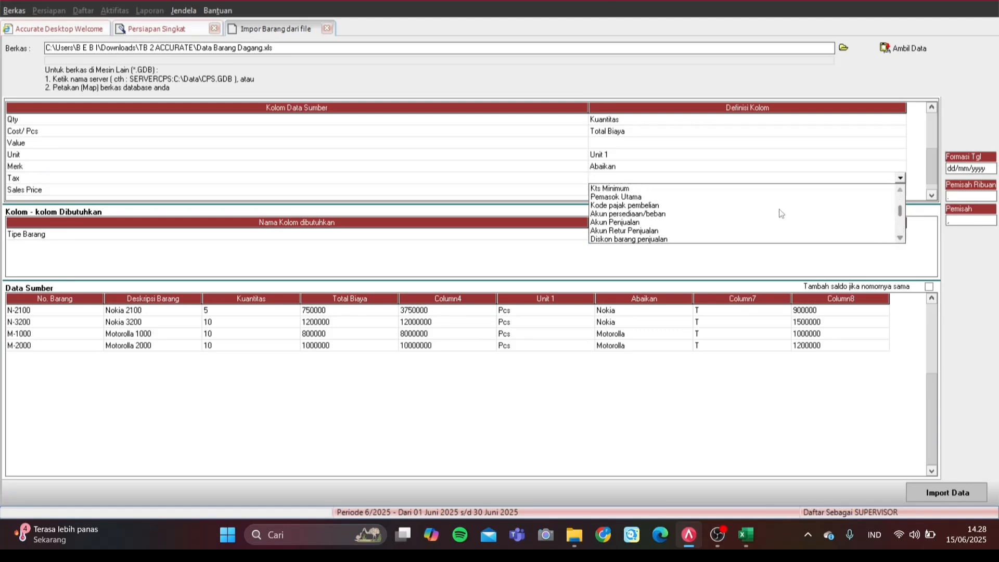
left_click(900, 204)
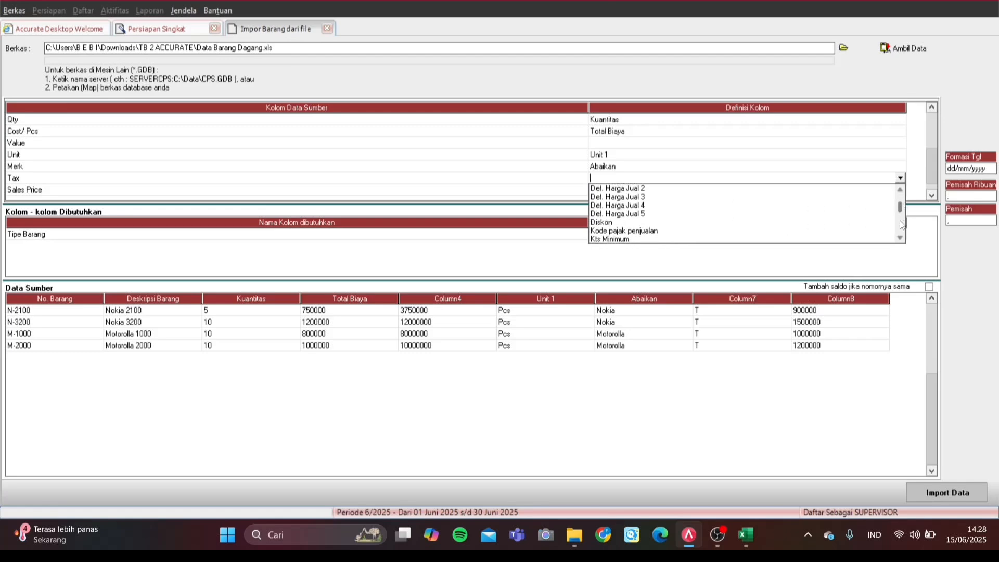
left_click(900, 224)
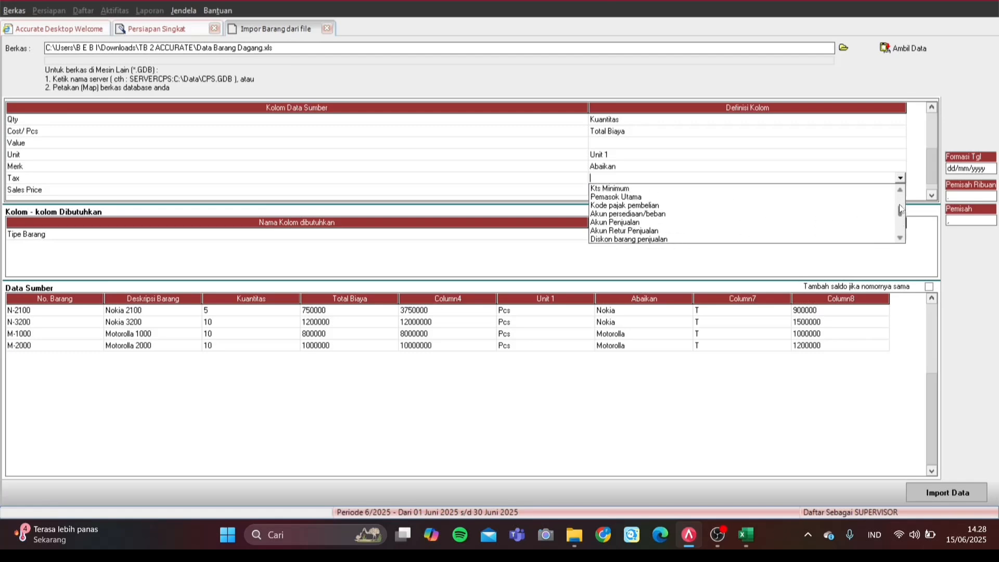
left_click(900, 202)
left_click(901, 190)
left_click(901, 189)
left_click(901, 189)
left_click(901, 189)
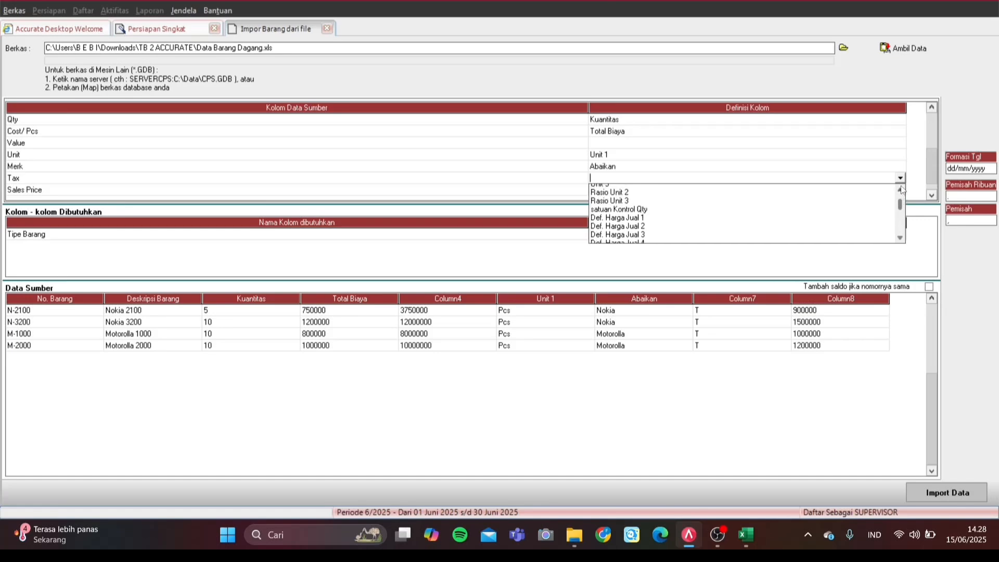
left_click(901, 188)
left_click(900, 238)
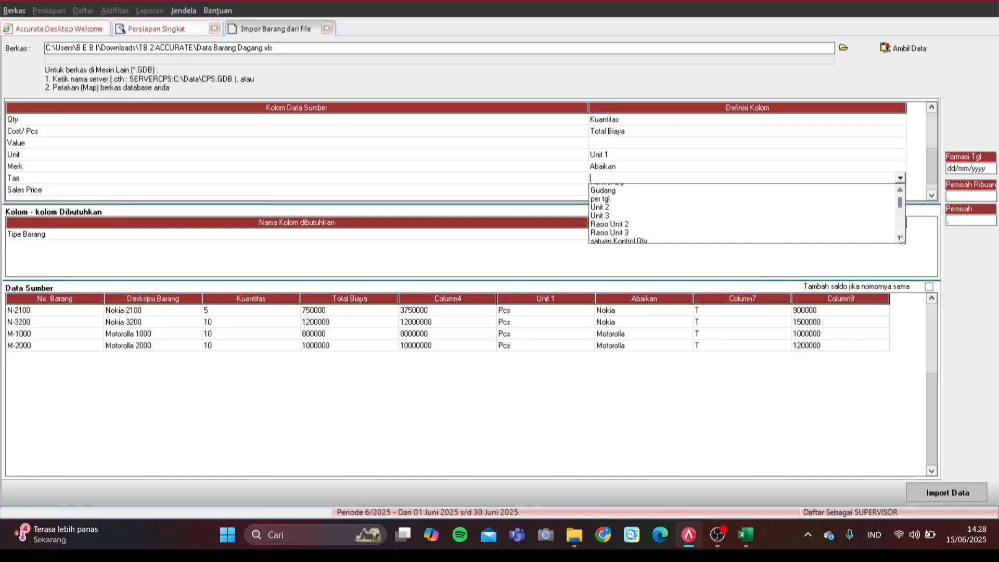
left_click(901, 238)
left_click(900, 238)
left_click(901, 238)
left_click(900, 190)
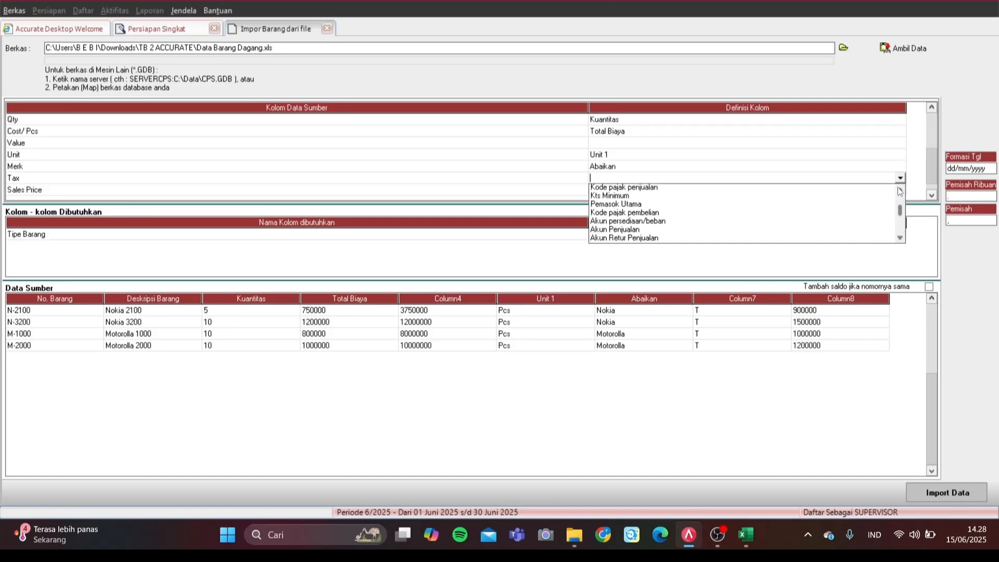
left_click(900, 190)
Step: Map Tax to Kode pajak penjualan, setting both T values to PPN
left_click(624, 196)
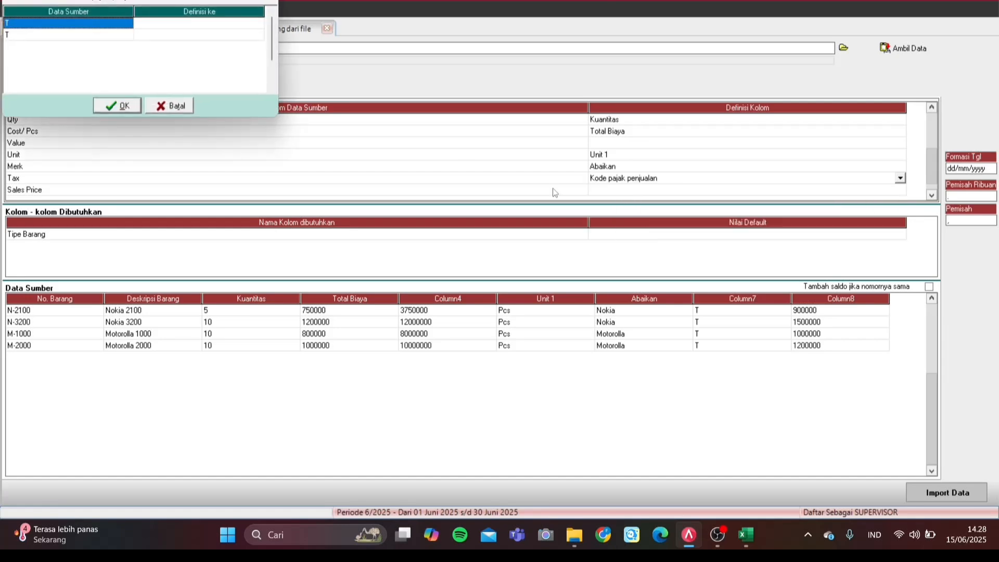
left_click(243, 24)
left_click(259, 24)
left_click(259, 24)
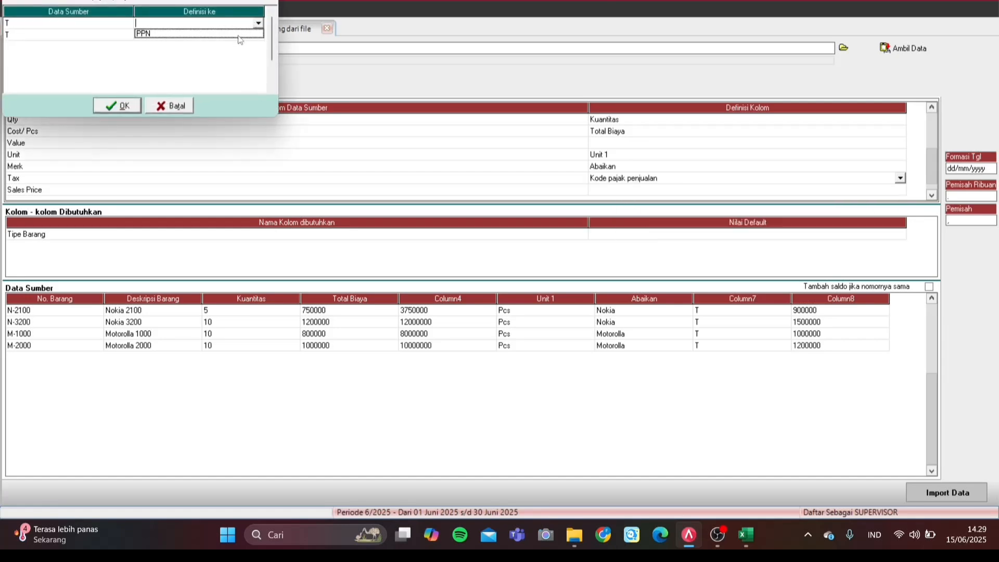
left_click(241, 34)
left_click(260, 37)
left_click(259, 35)
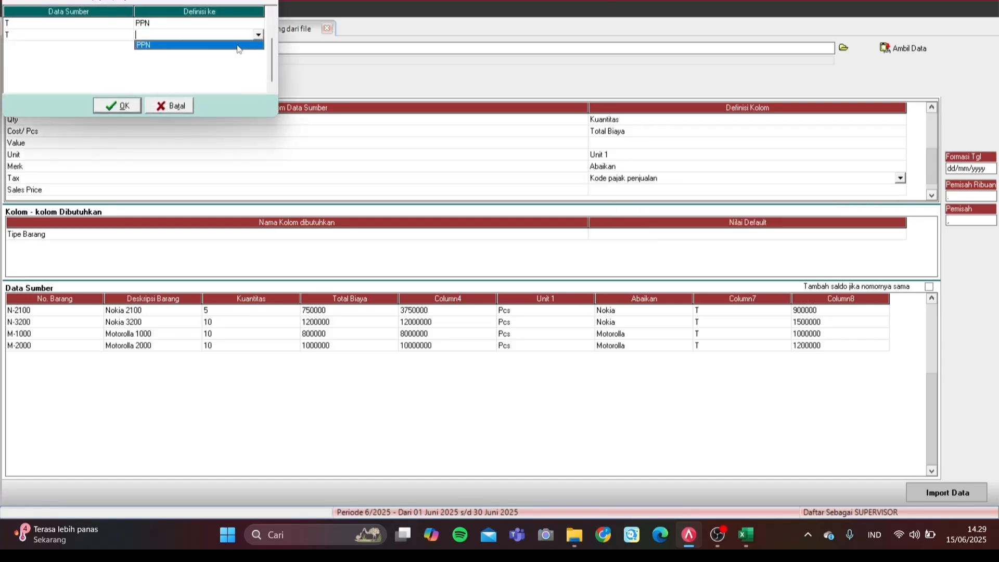
left_click(198, 44)
left_click(123, 107)
Step: Map the Sales Price column to Akun Penjualan
left_click(884, 189)
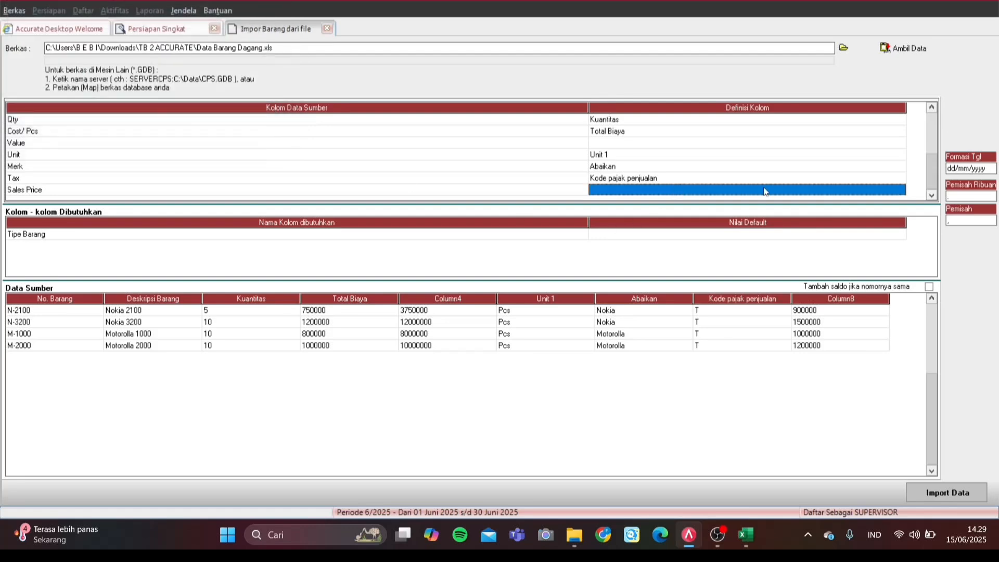
left_click(885, 190)
left_click(899, 190)
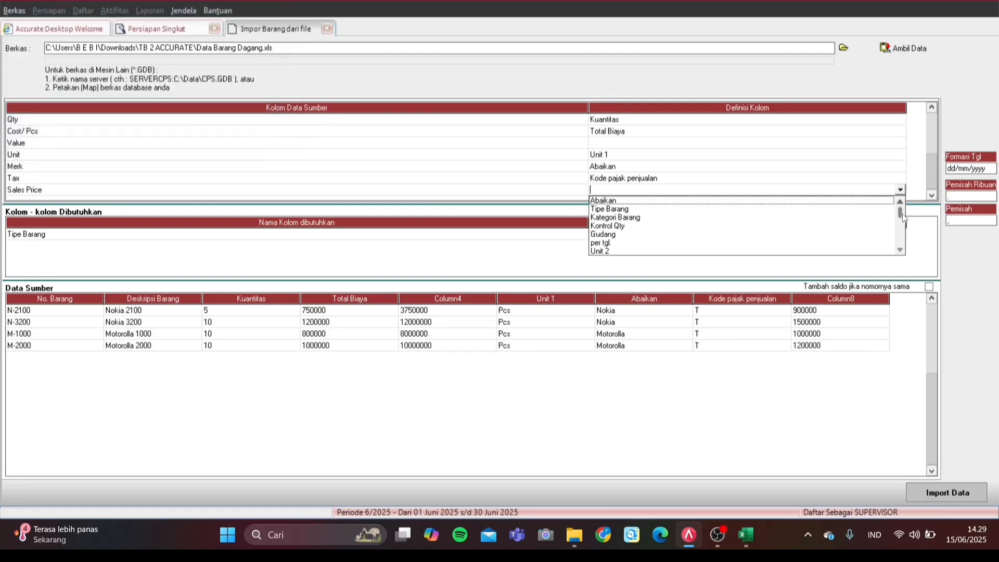
left_click_drag(902, 212, 901, 226)
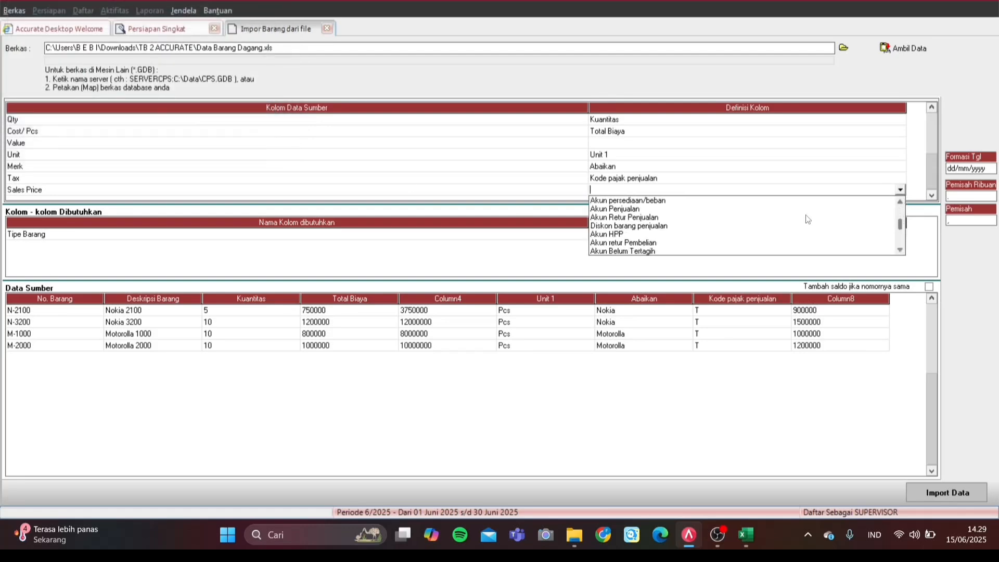
left_click(648, 210)
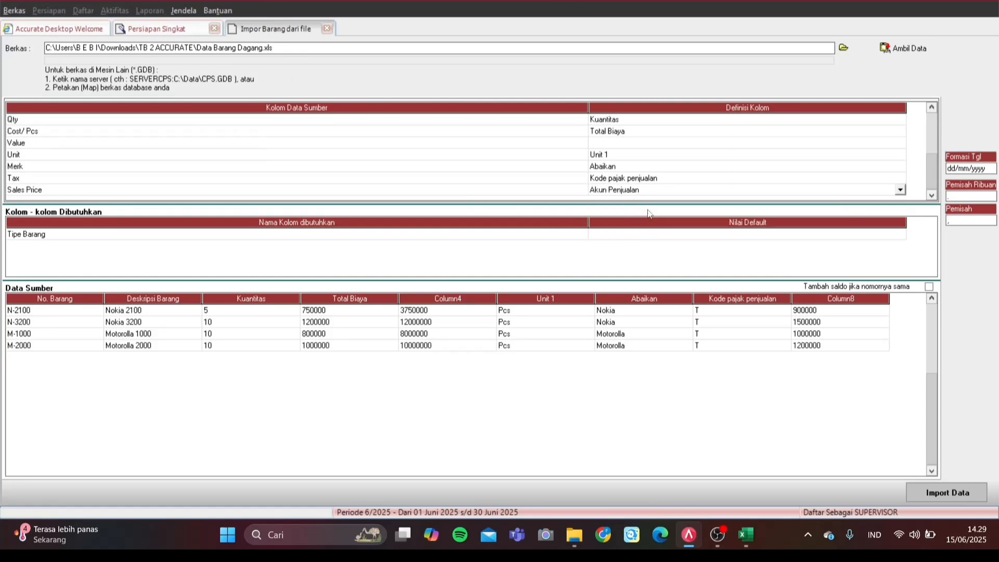
Step: Assign 310003 OPENING BALANCE EQUITY to the 900000 and 1500000 Sales Price rows
left_click_drag(143, 1, 352, 223)
left_click(435, 261)
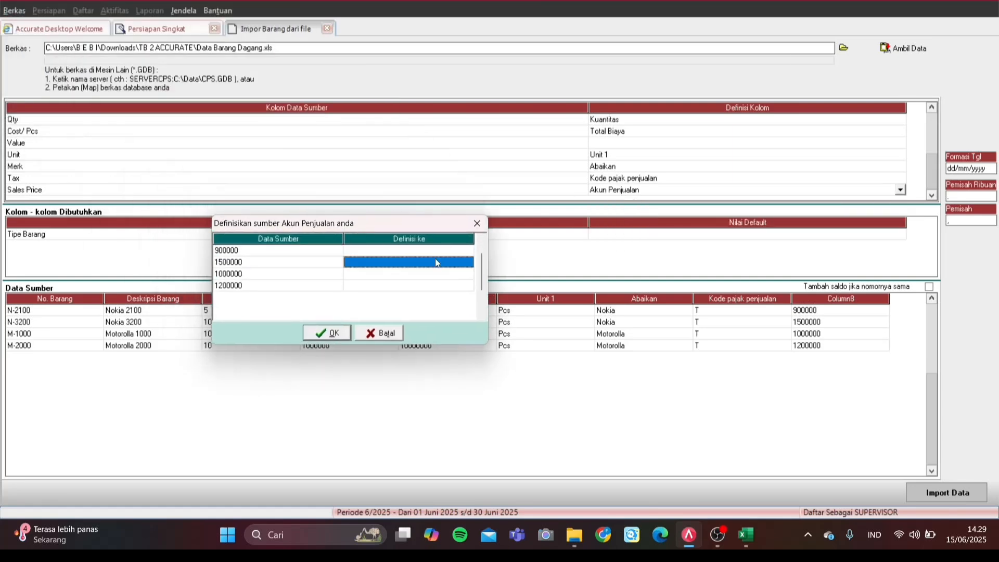
left_click(466, 251)
left_click(469, 251)
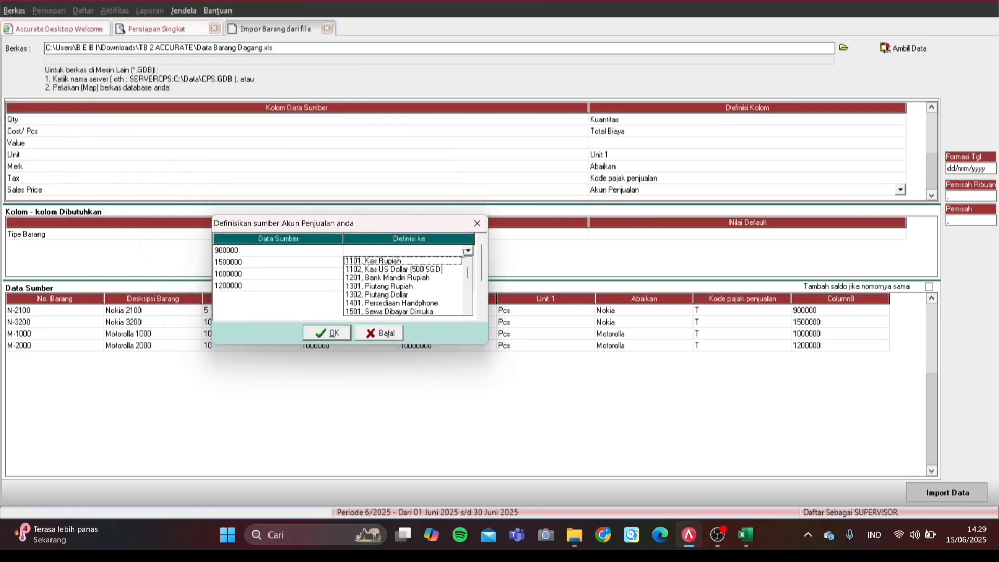
left_click_drag(468, 274, 474, 306)
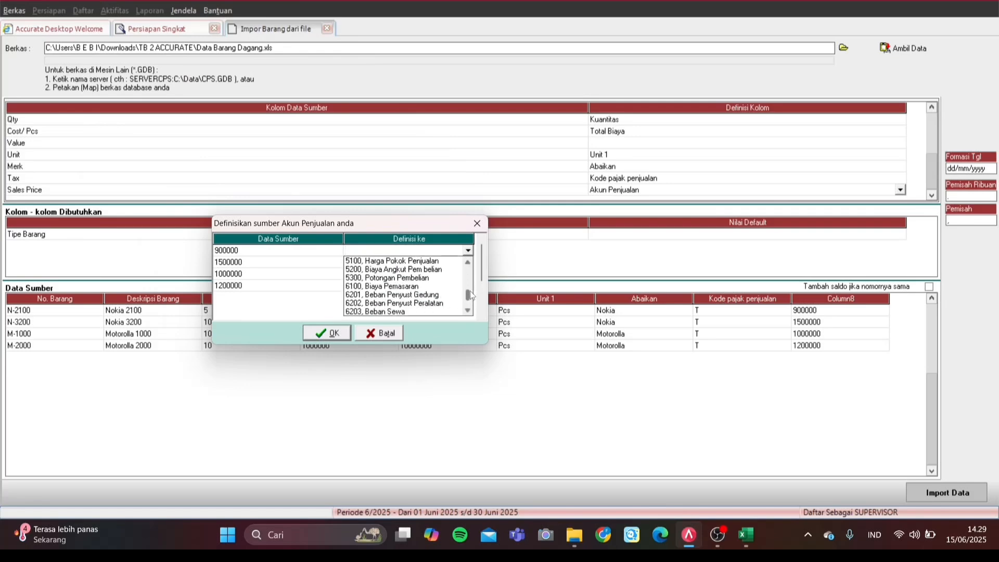
left_click(468, 275)
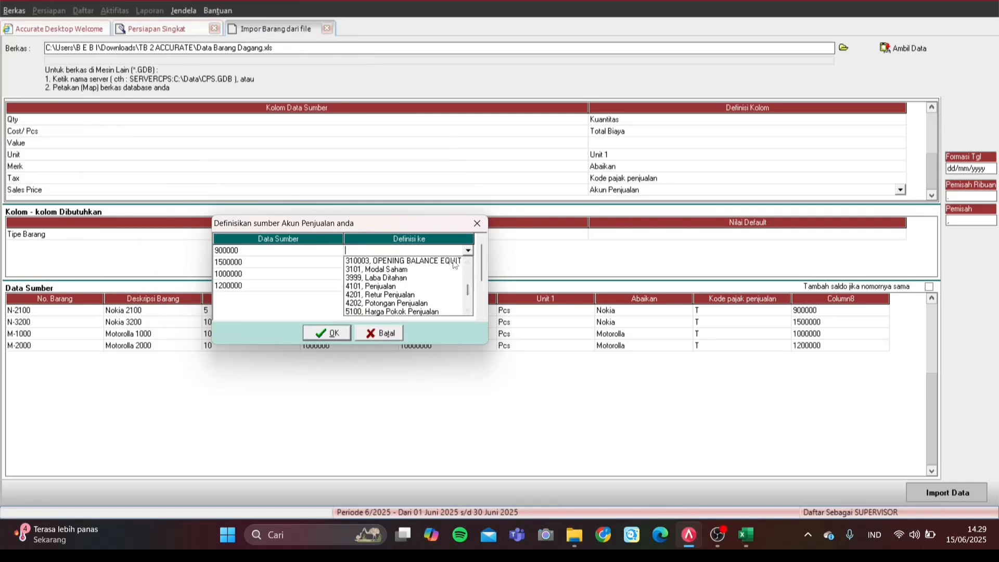
left_click(446, 261)
left_click(470, 264)
left_click(468, 264)
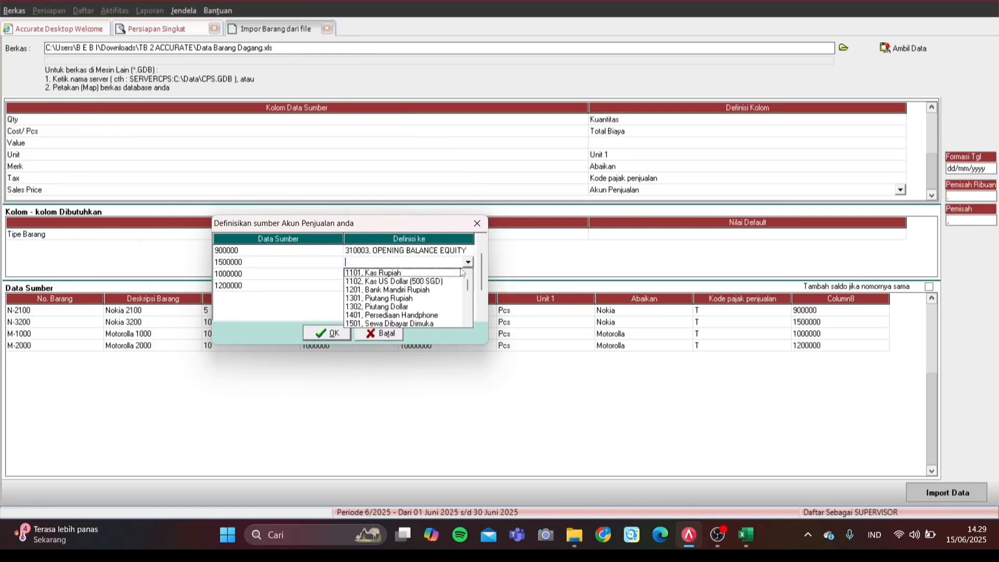
key("3")
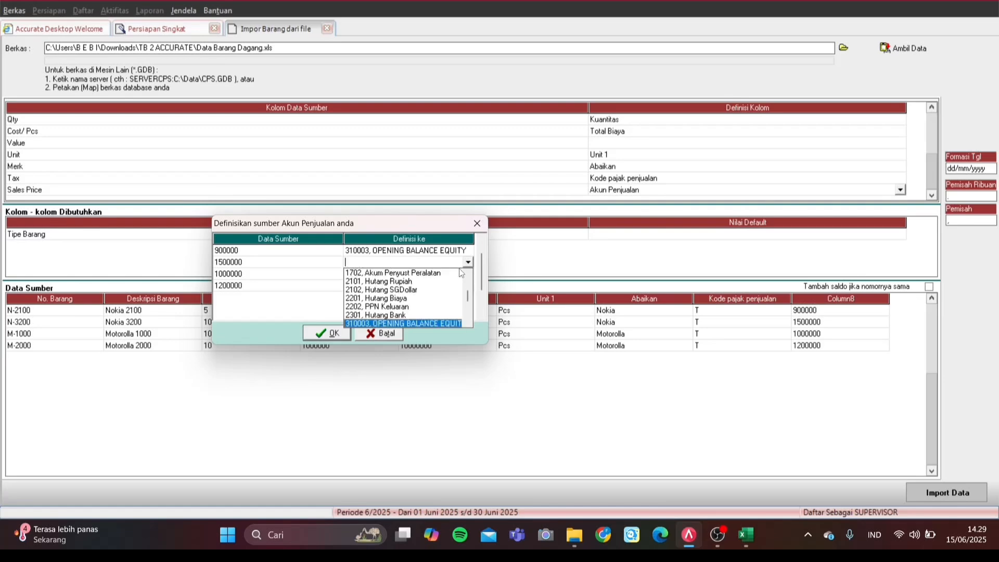
key("Return")
Step: Assign 310003 OPENING BALANCE EQUITY to the 1000000 and 1200000 rows and confirm
left_click(463, 276)
left_click(464, 276)
left_click(470, 275)
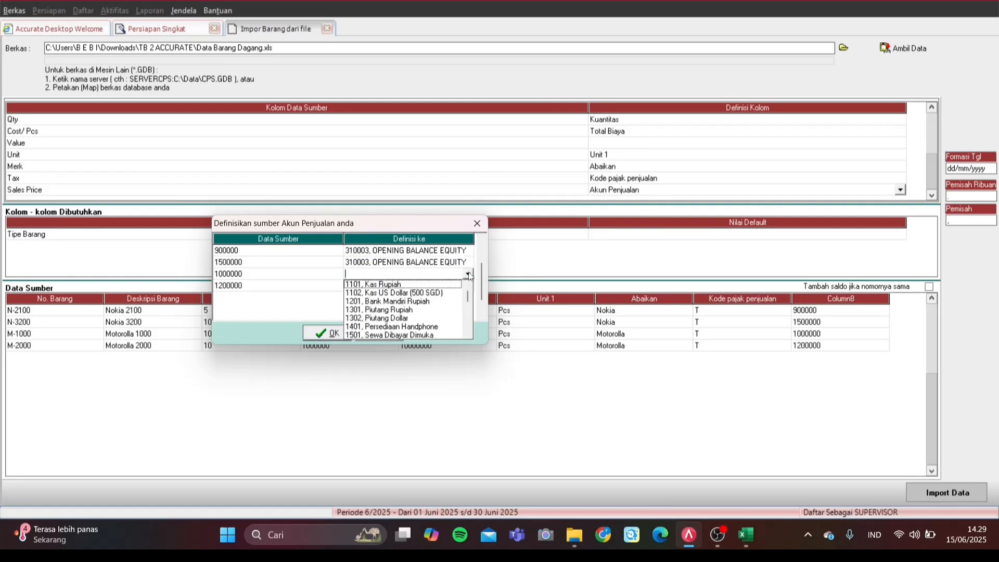
key("3")
key("Return")
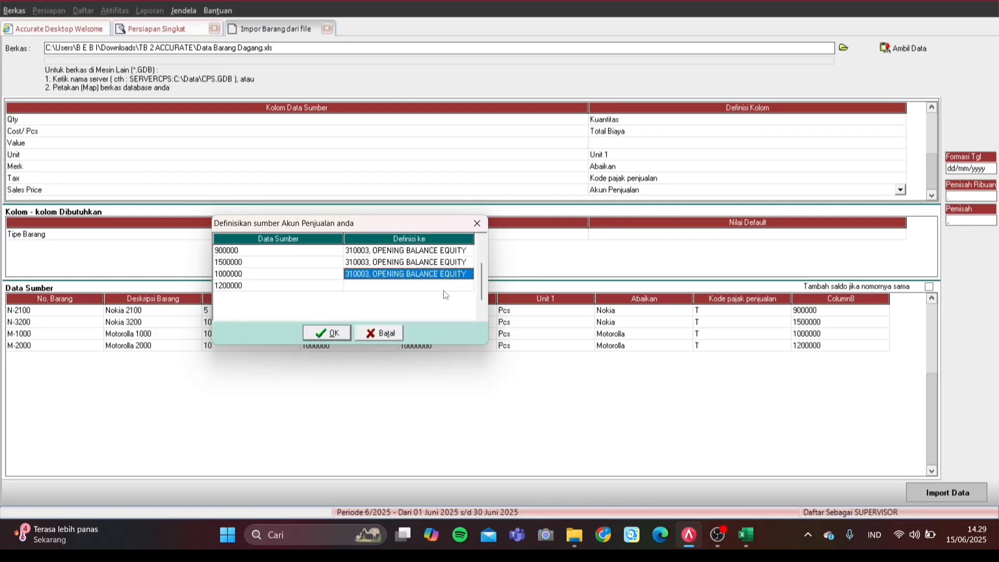
left_click(458, 285)
left_click(466, 286)
left_click(469, 286)
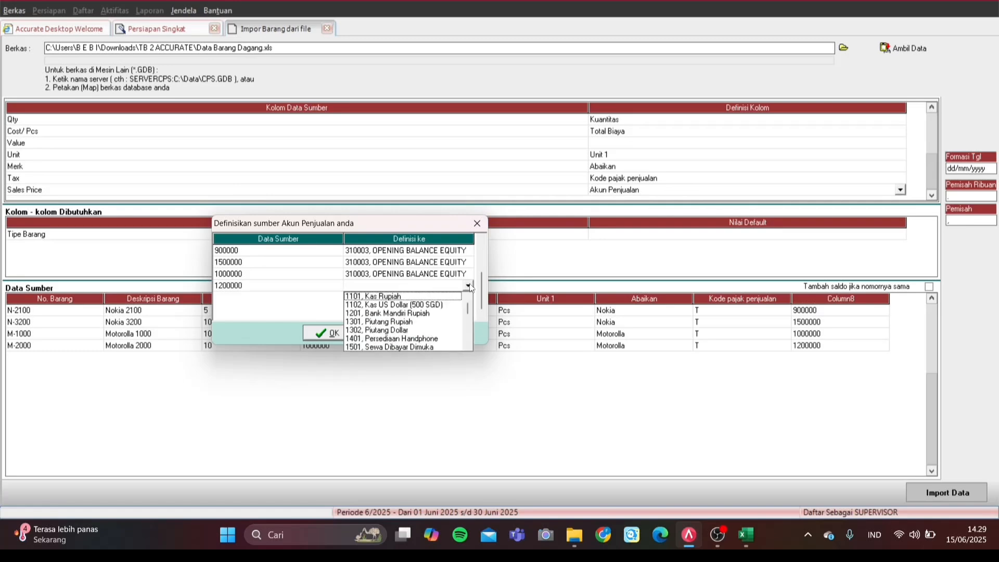
key("3")
key("Return")
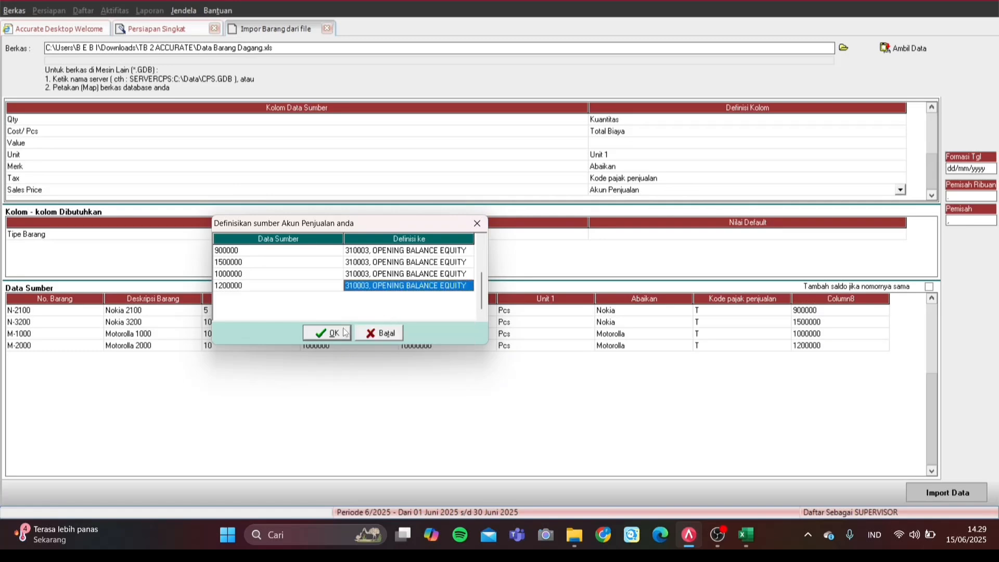
left_click(332, 333)
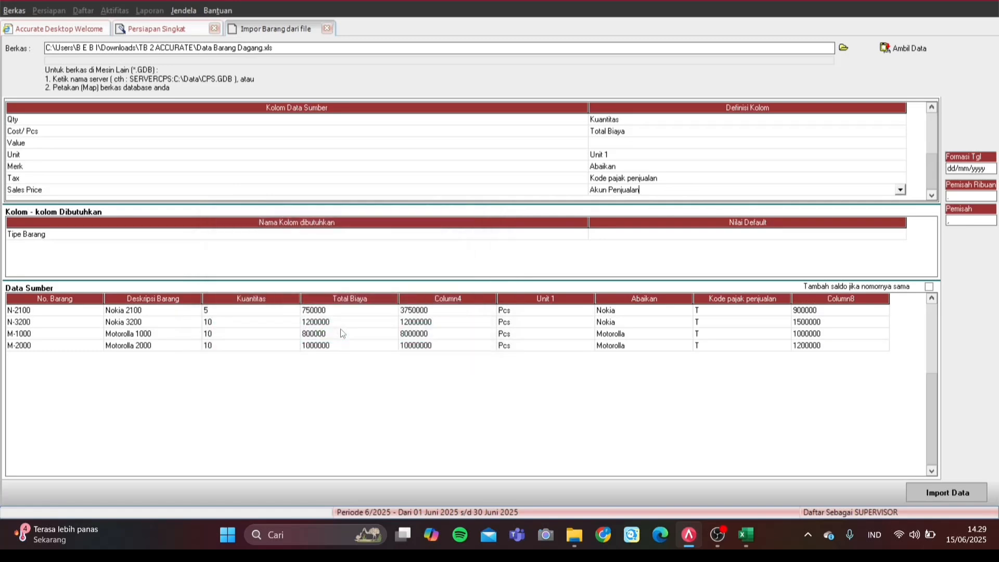
left_click(784, 146)
Step: Browse the Value column's field choices and leave it unmapped
left_click(784, 146)
left_click(784, 145)
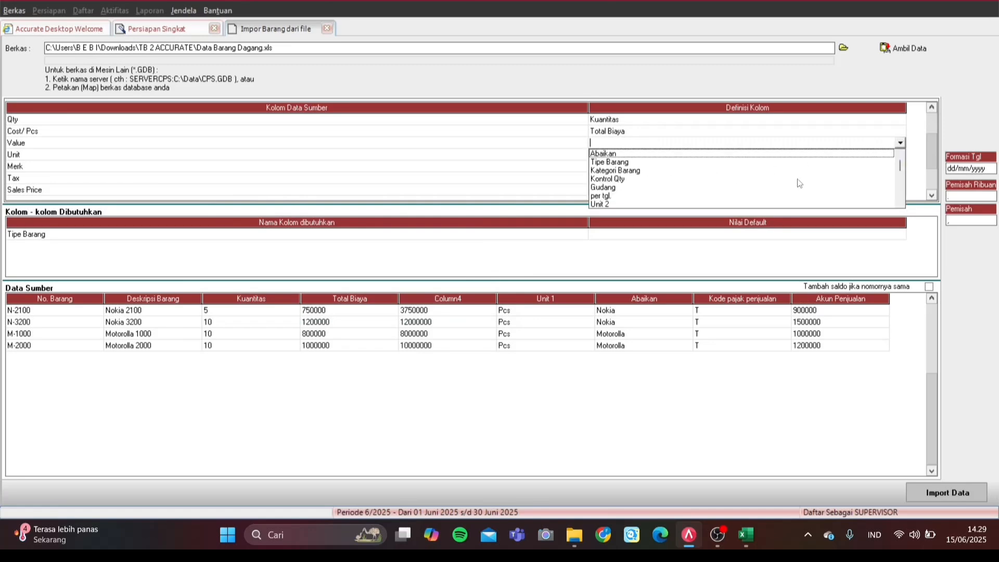
left_click(898, 174)
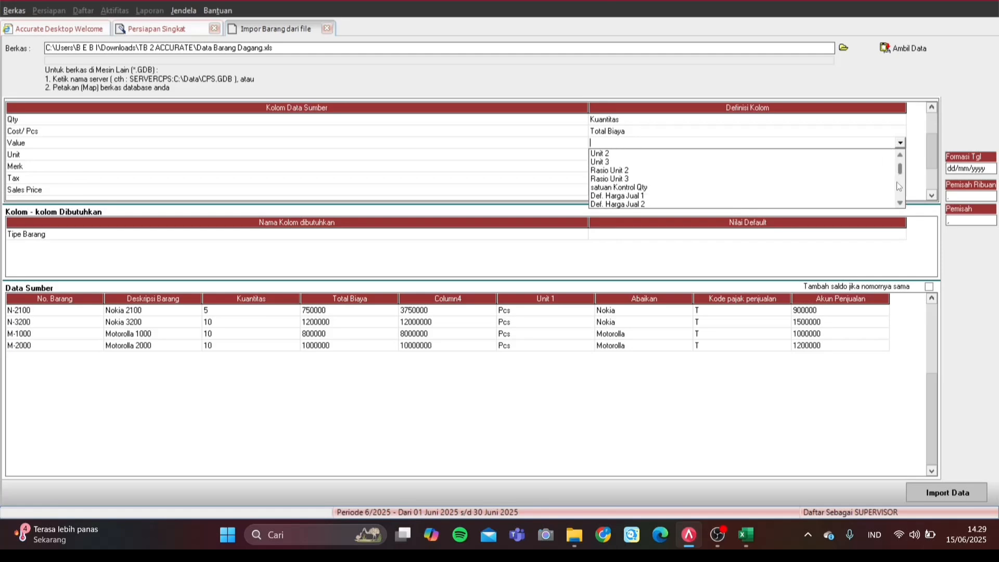
left_click(899, 192)
left_click(900, 194)
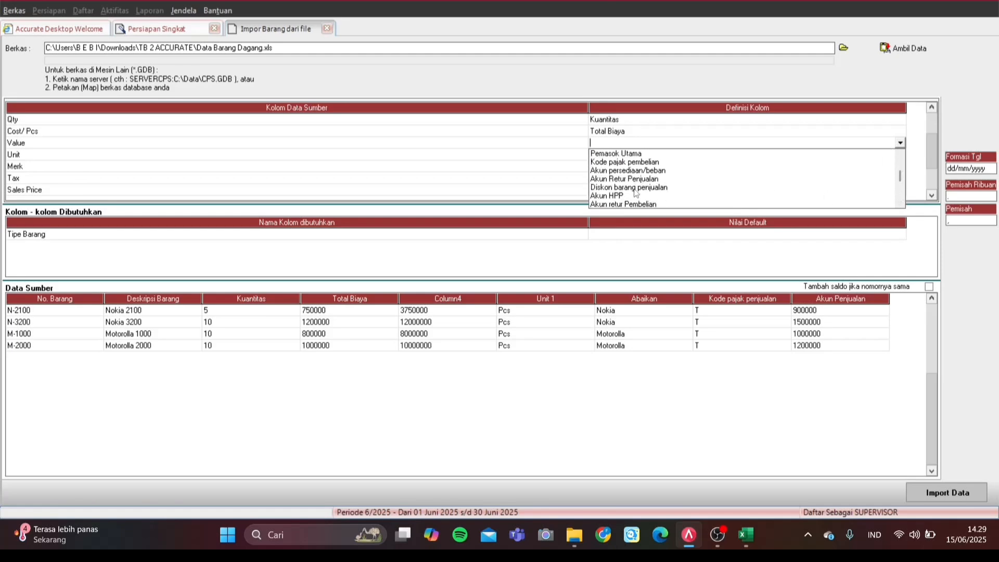
left_click(900, 197)
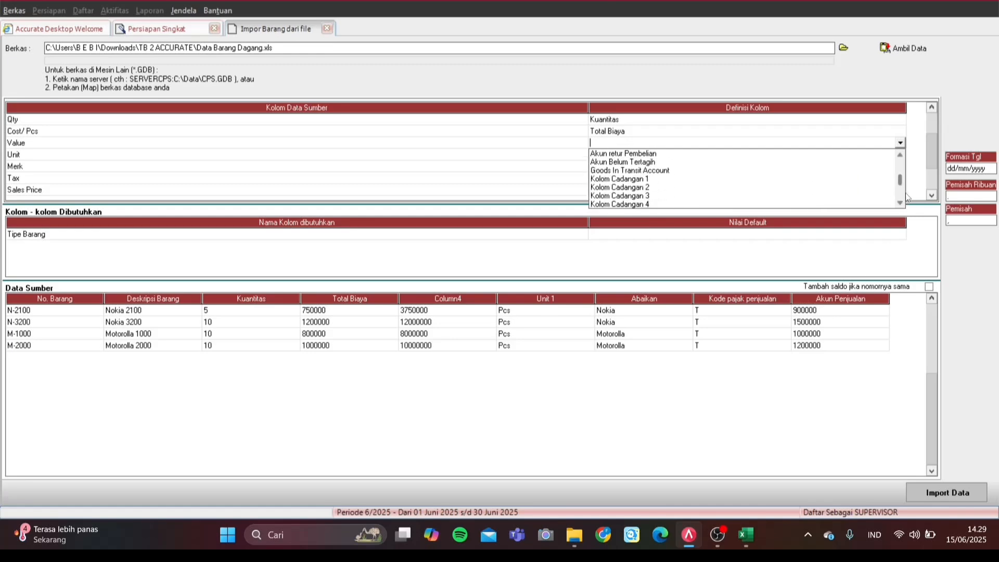
left_click(902, 197)
left_click(901, 196)
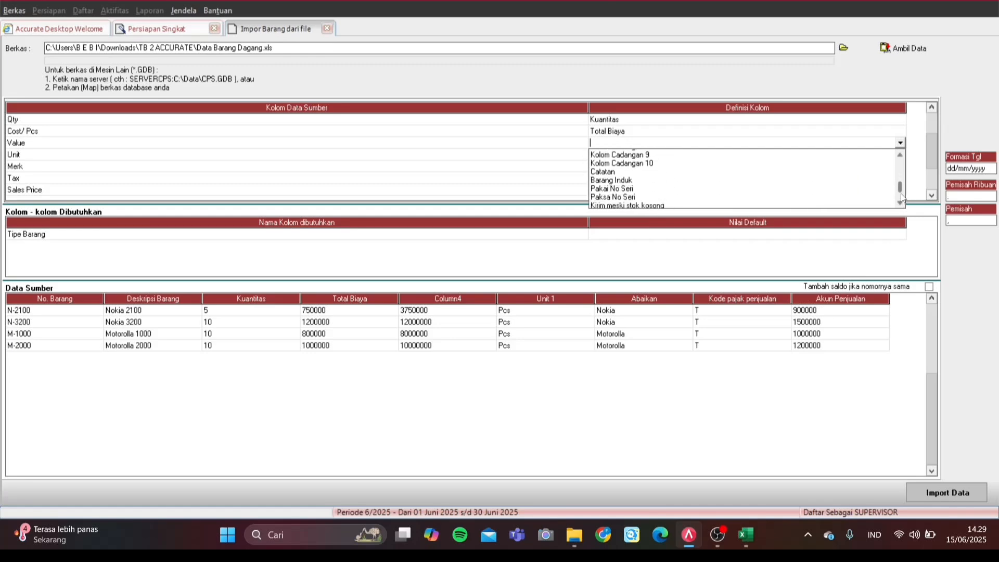
left_click(897, 166)
left_click(889, 122)
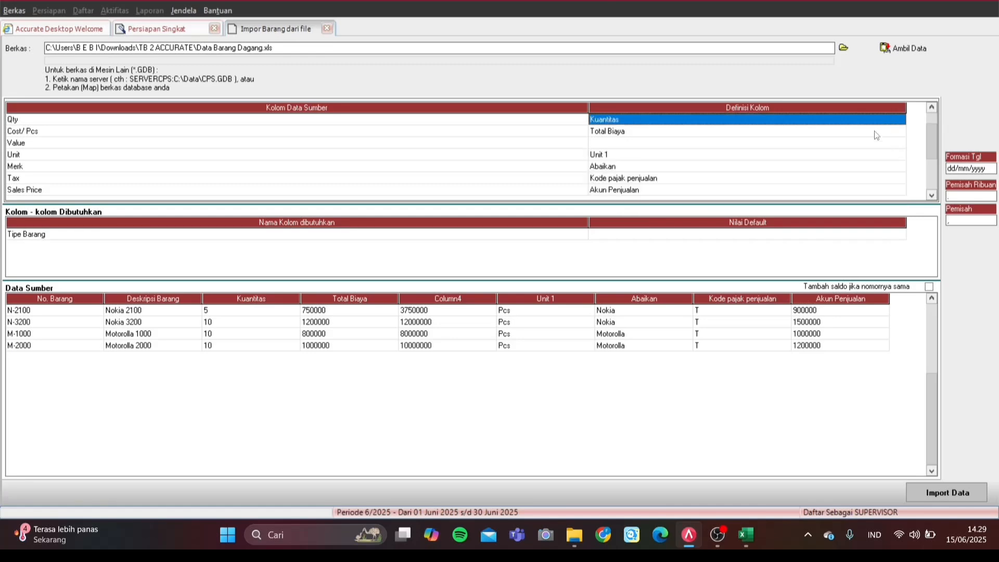
Step: Set the Tipe Barang default value to Persediaan
left_click(857, 239)
left_click(872, 234)
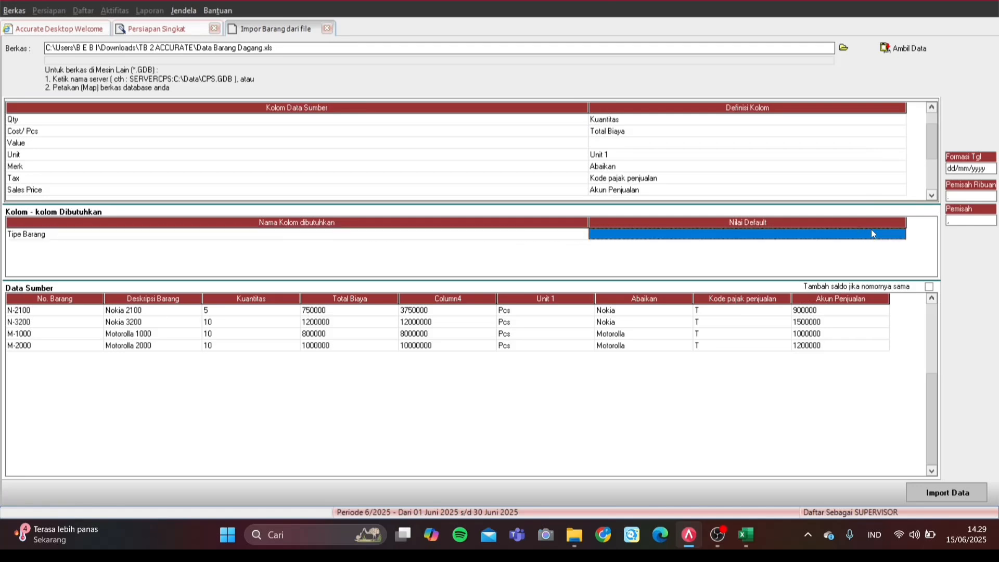
left_click(901, 235)
left_click(738, 245)
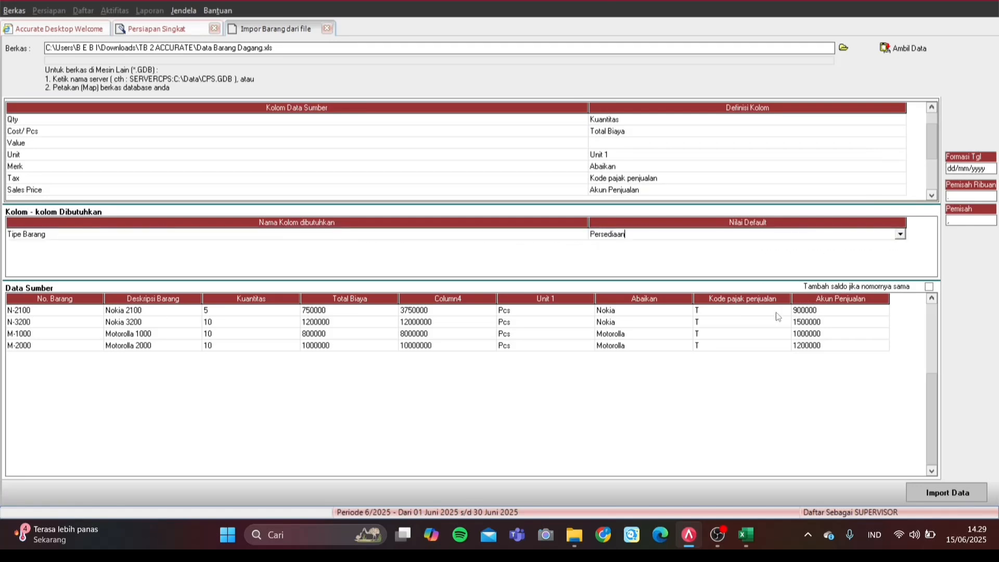
left_click(716, 536)
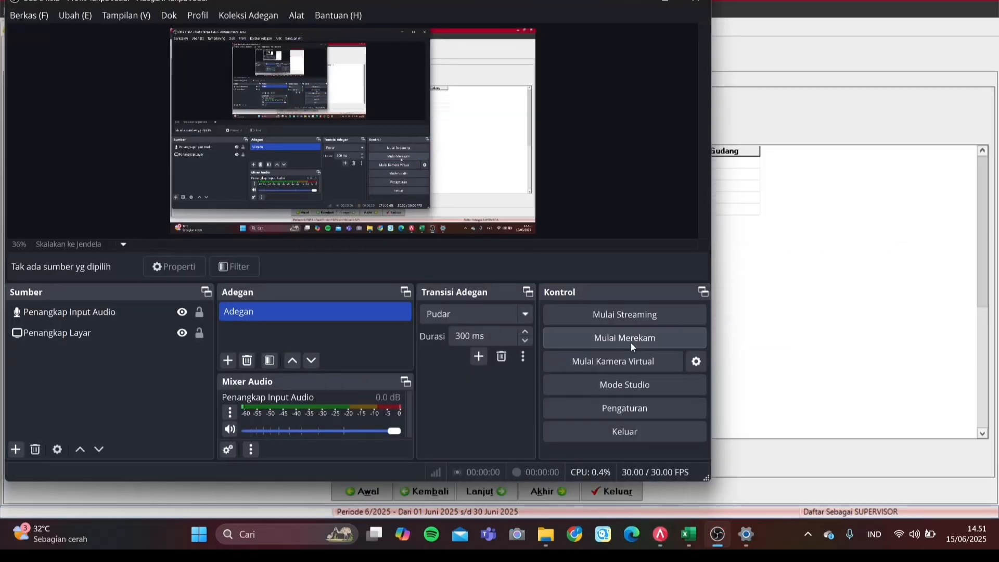
Step: Bring Accurate in front of the OBS window to show the imported item list
left_click(779, 315)
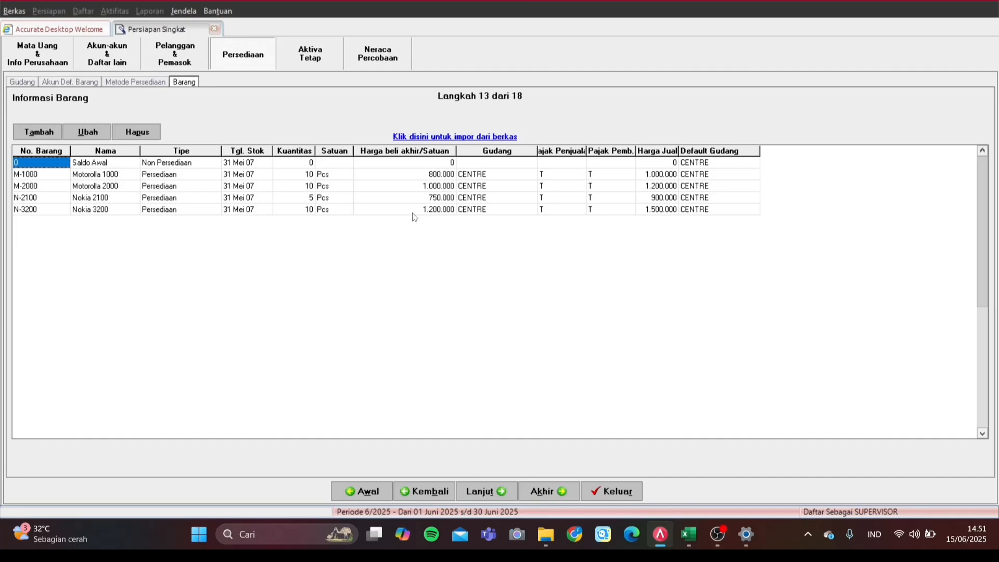
Step: Check the N-3200 item's unit and default warehouse, then continue to the fiscal asset types step
left_click(319, 211)
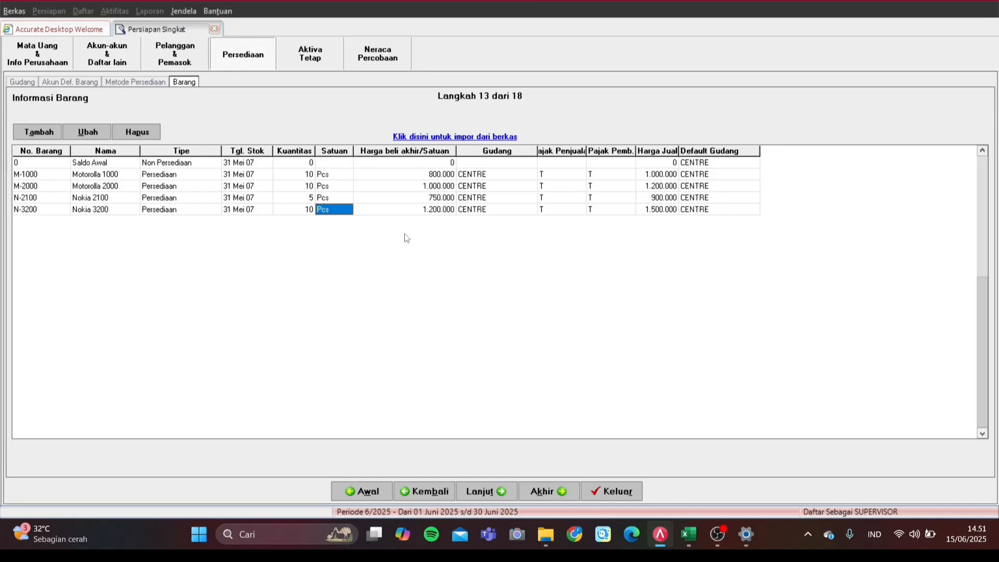
left_click(756, 209)
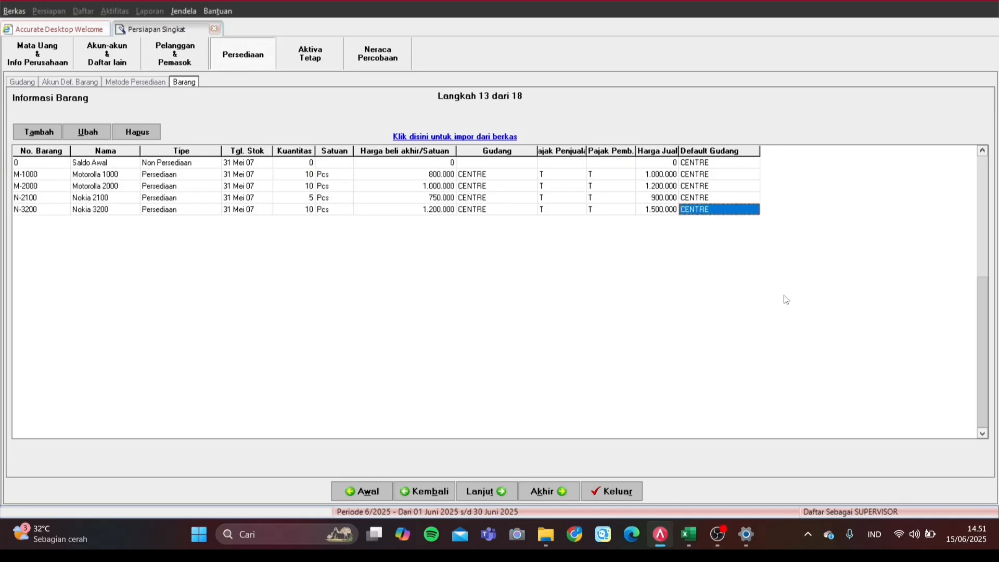
left_click(500, 491)
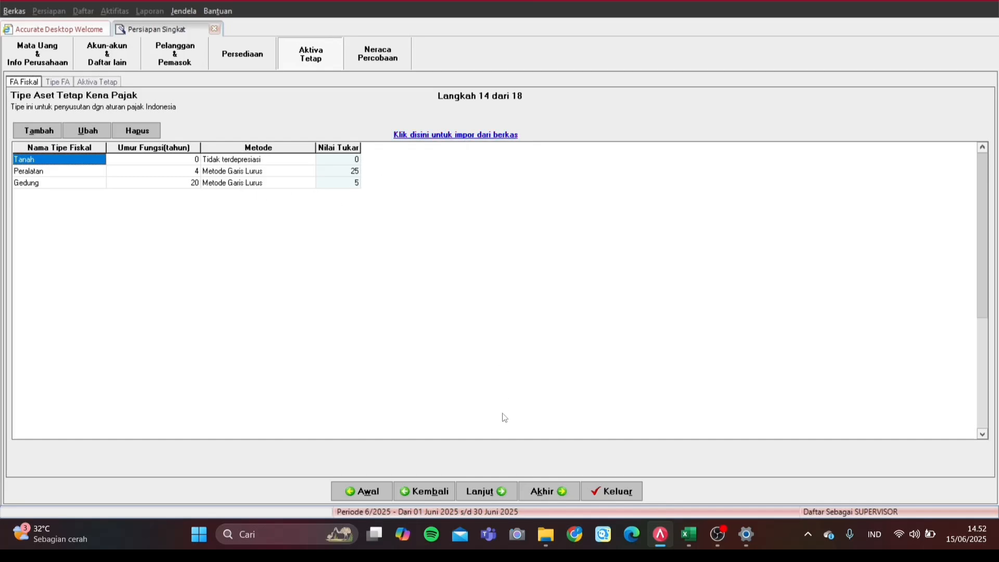
Step: Continue past steps 14 and 15, check FA.04's depreciation expense account, and reach the trial balance
left_click(484, 492)
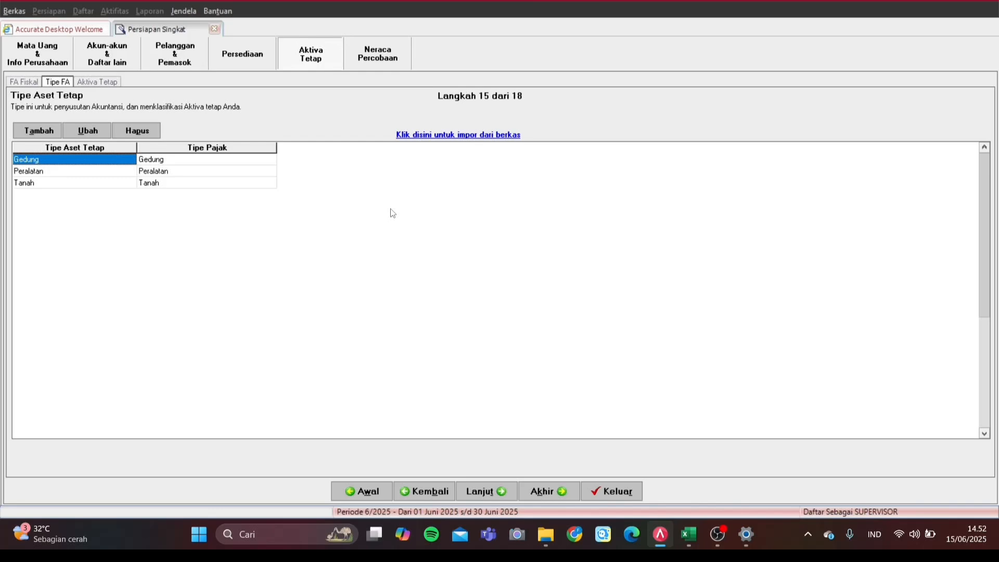
left_click(498, 494)
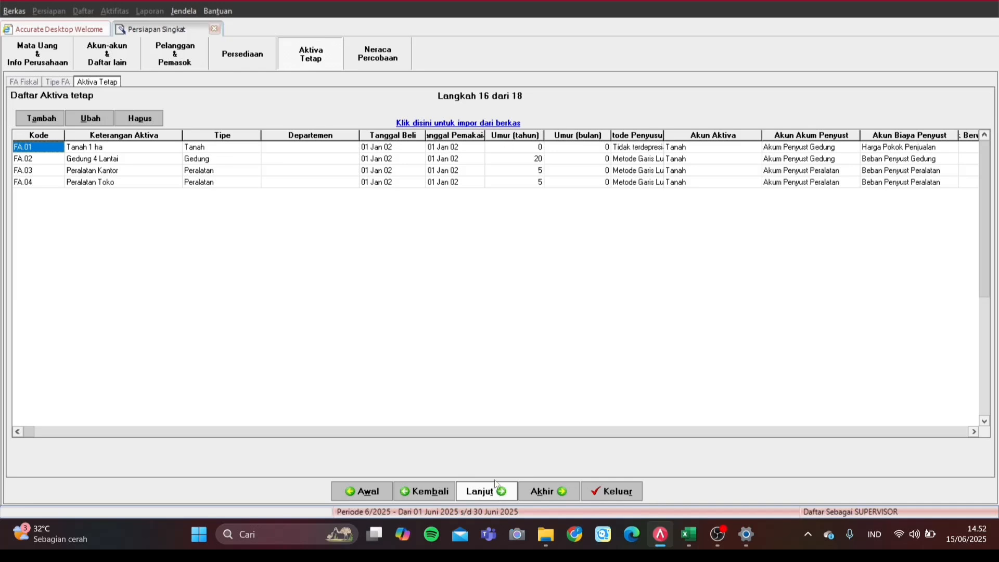
left_click(948, 183)
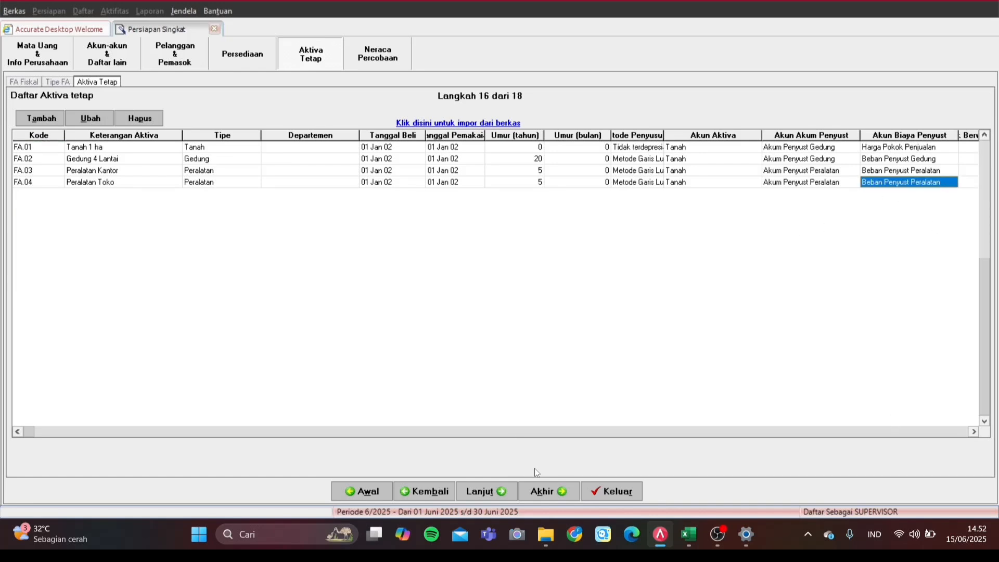
left_click(494, 491)
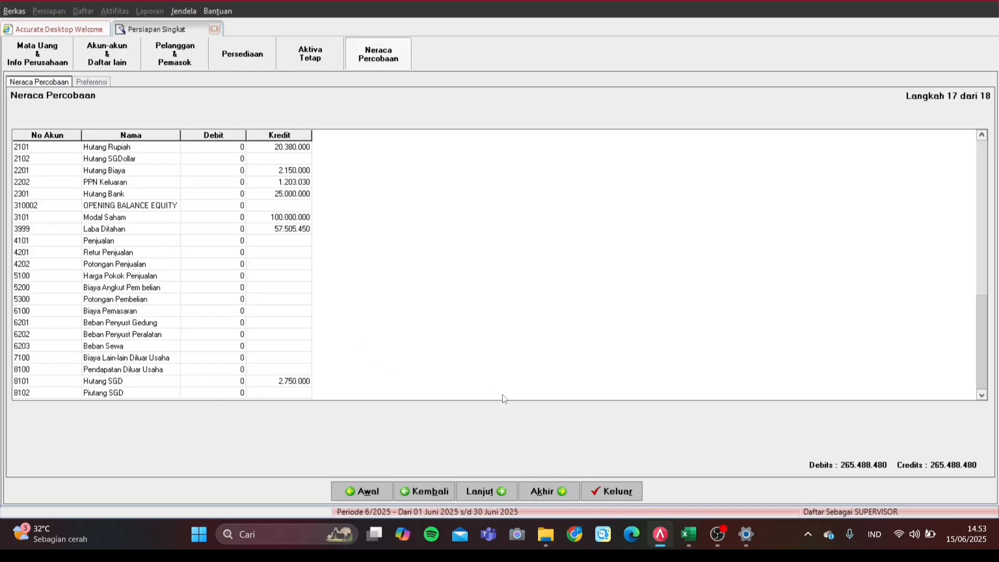
Step: Continue through steps 17 and 18 and finish the setup wizard with Selesai
left_click(495, 492)
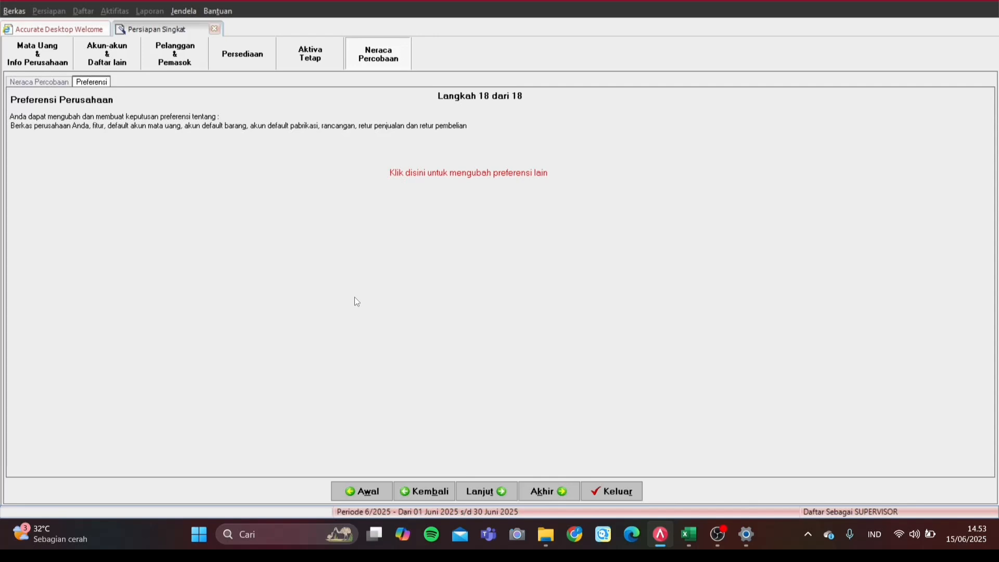
left_click(492, 491)
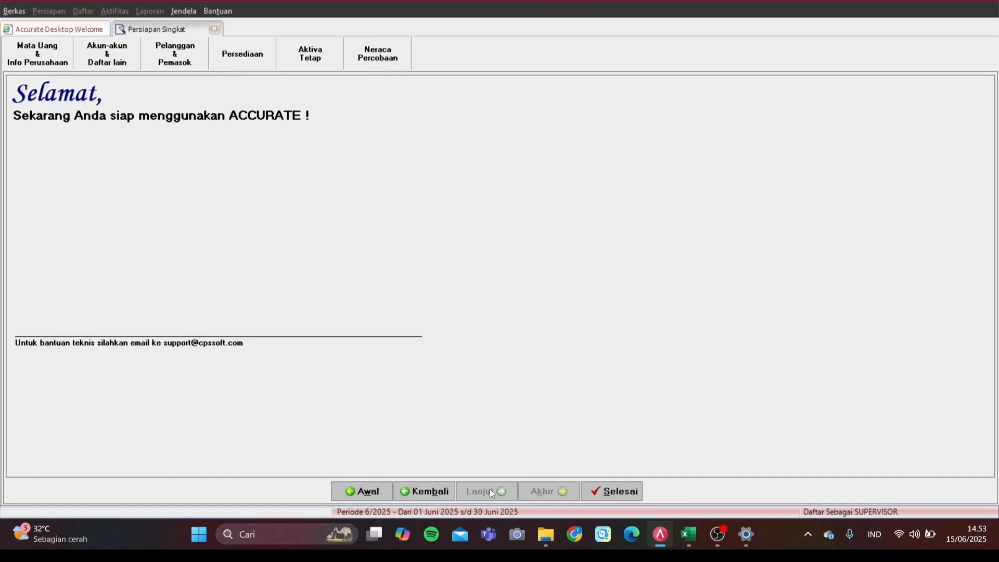
left_click(615, 498)
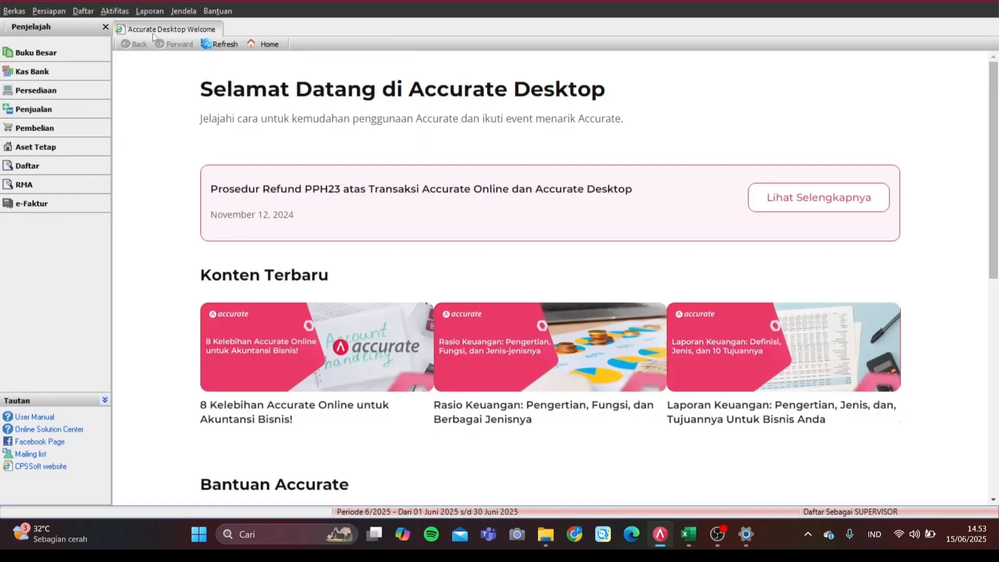
Step: Open the Neraca Saldo (Klasik) report from the Buku Besar reports list
left_click(147, 11)
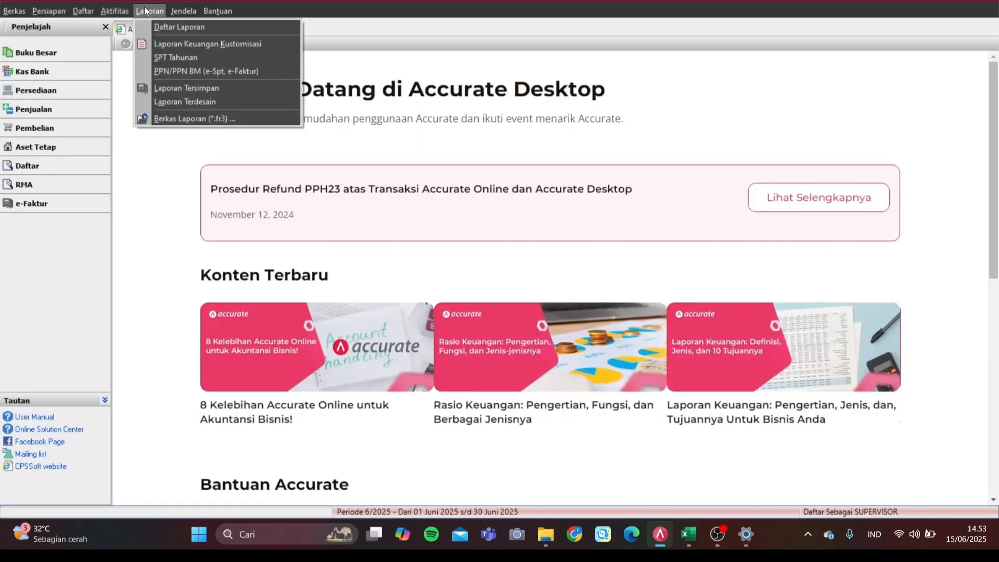
left_click(169, 26)
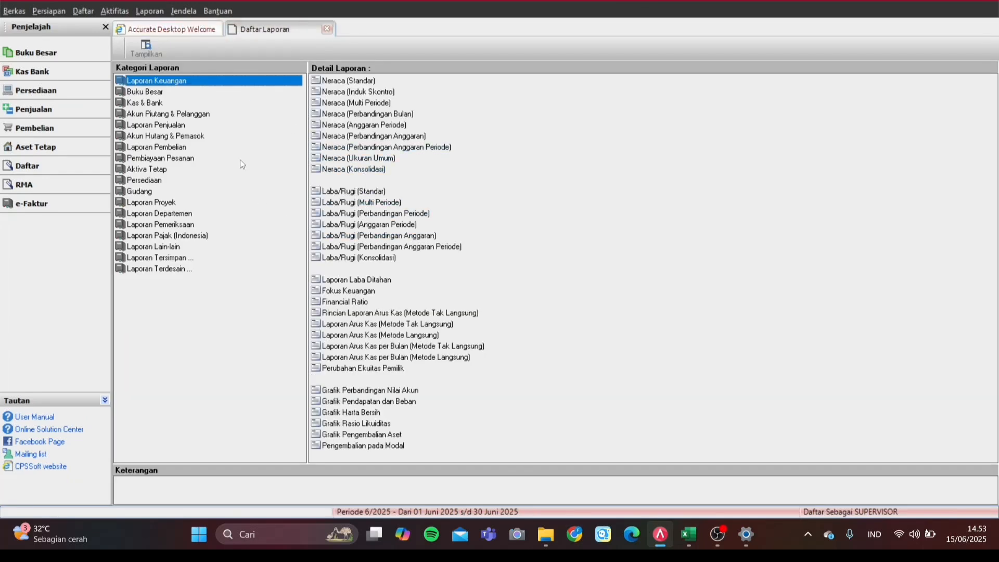
left_click(155, 92)
left_click(386, 138)
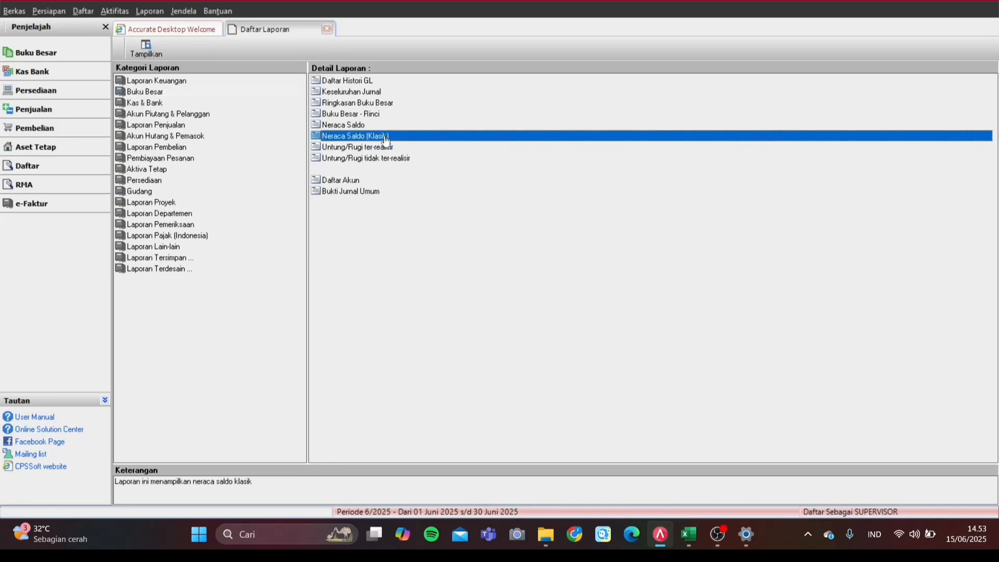
double_click(385, 137)
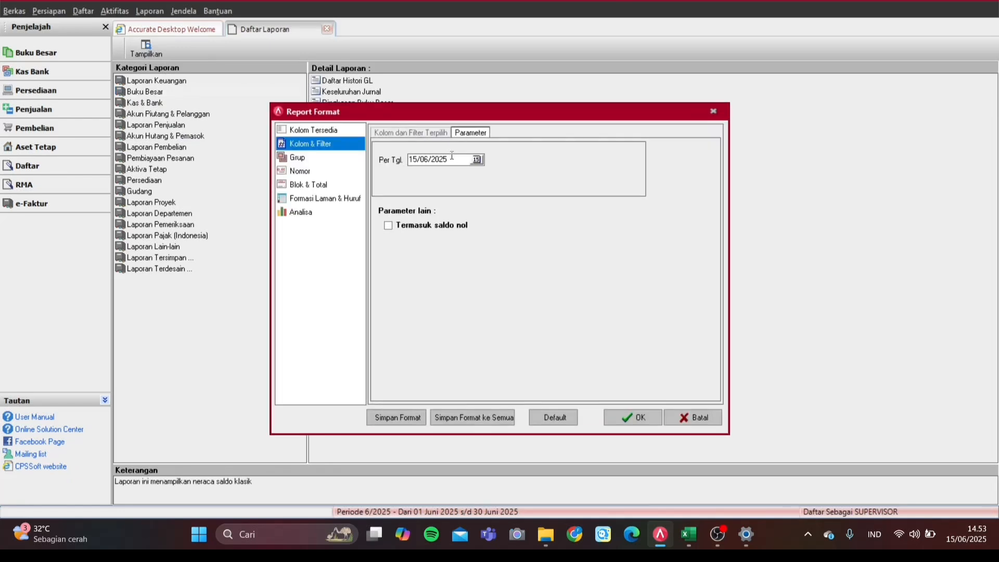
Step: Run the trial balance as of 31/05/2007 including zero balances, then close it
key("BackSpace")
key("BackSpace")
key("BackSpace")
key("BackSpace")
key("BackSpace")
key("BackSpace")
key("BackSpace")
key("BackSpace")
type("31/05/2007")
left_click(440, 227)
left_click(628, 418)
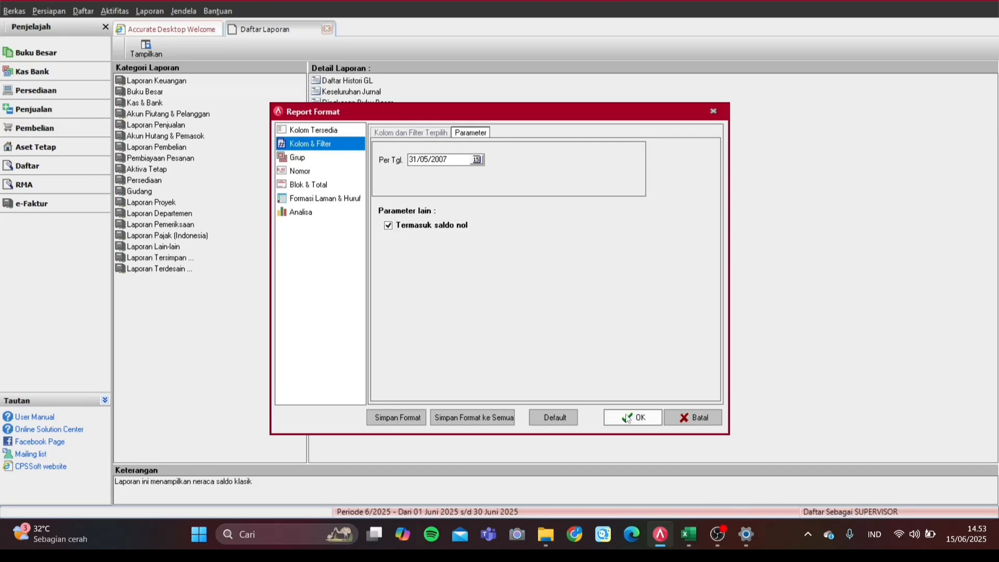
scroll(534, 262, "down", 5)
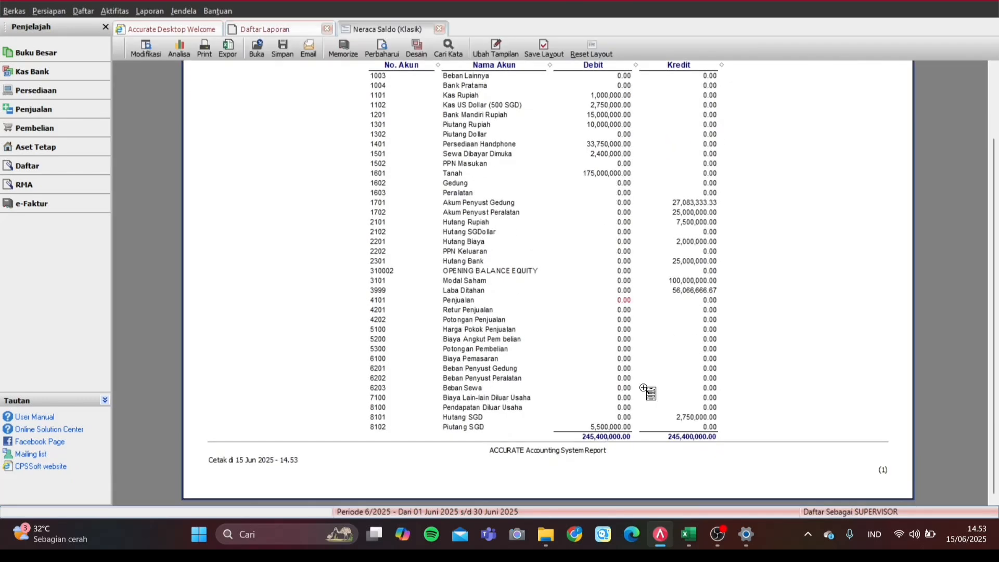
left_click(440, 29)
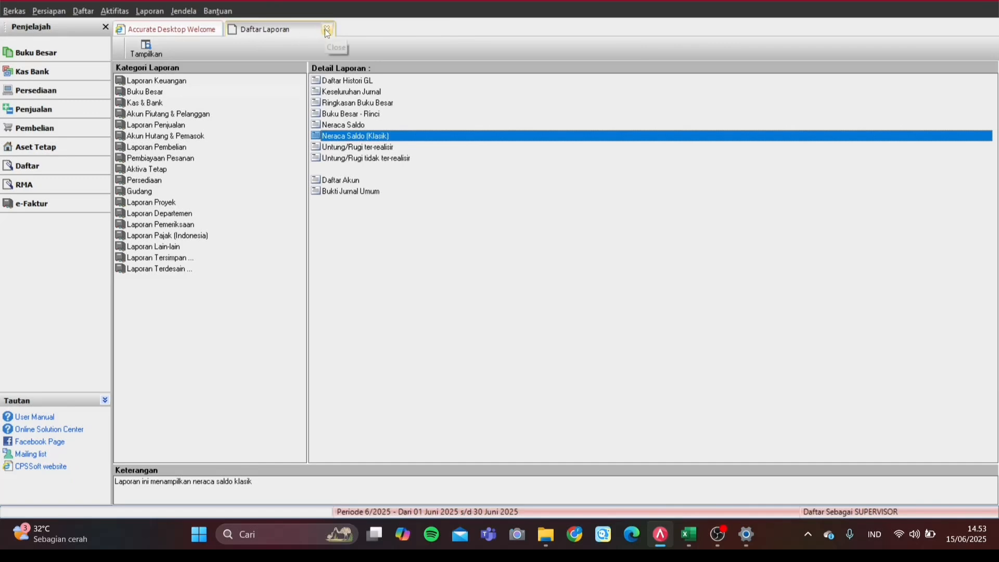
Step: Close the Daftar Laporan report list and reopen the Persiapan Singkat quick setup
left_click(327, 31)
left_click(62, 11)
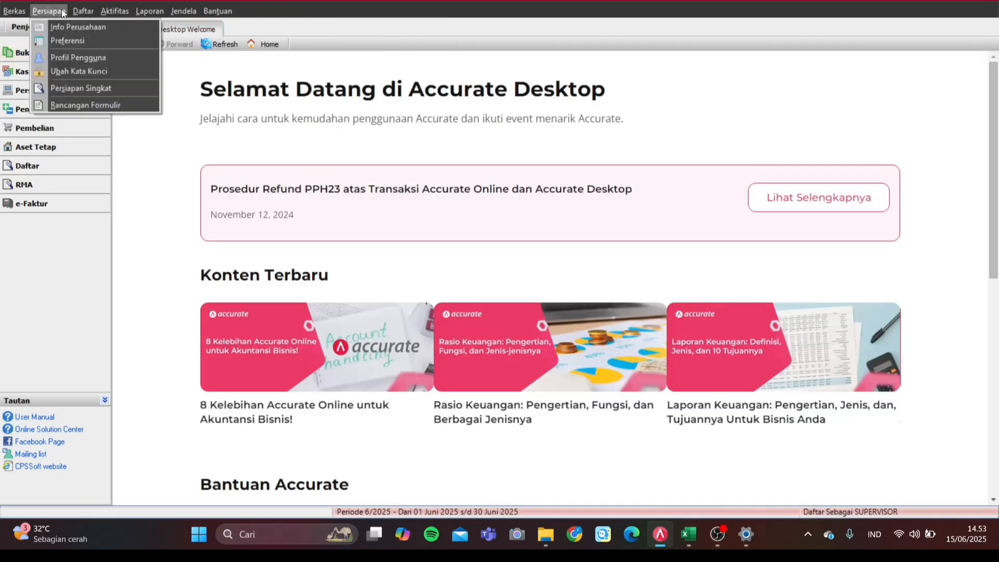
left_click(111, 85)
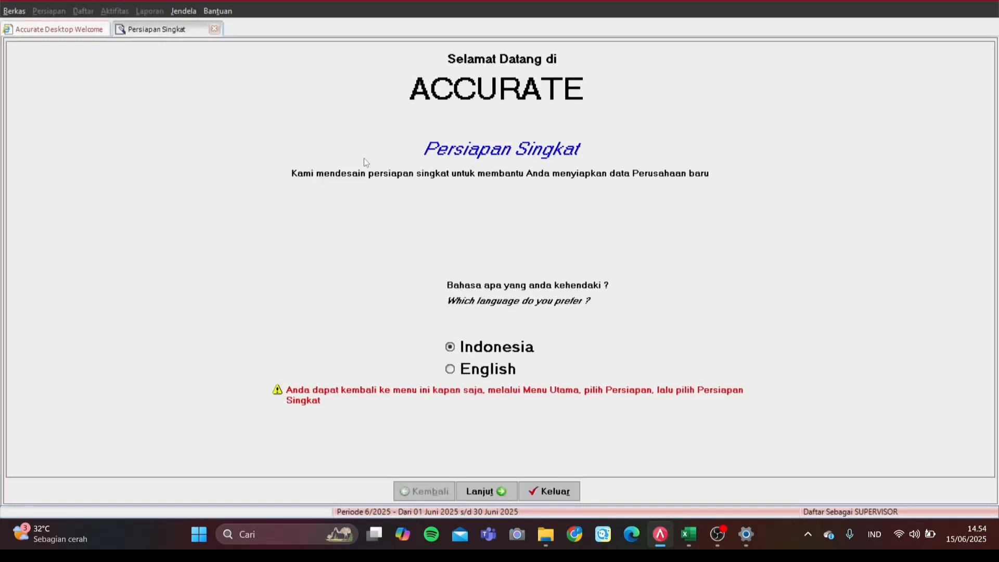
Step: Close the Persiapan Singkat quick setup, answering Yes to save its data
left_click(213, 30)
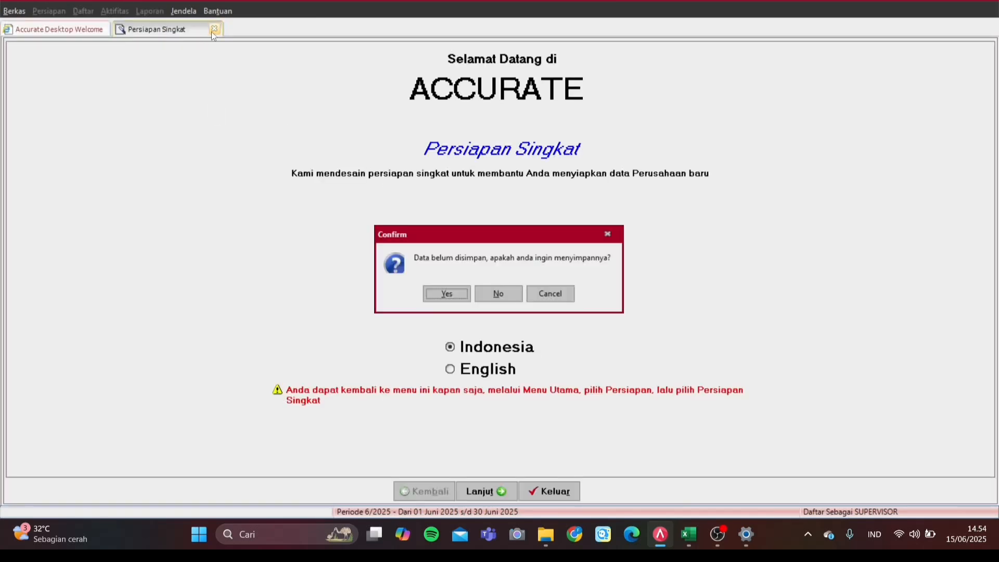
left_click(610, 234)
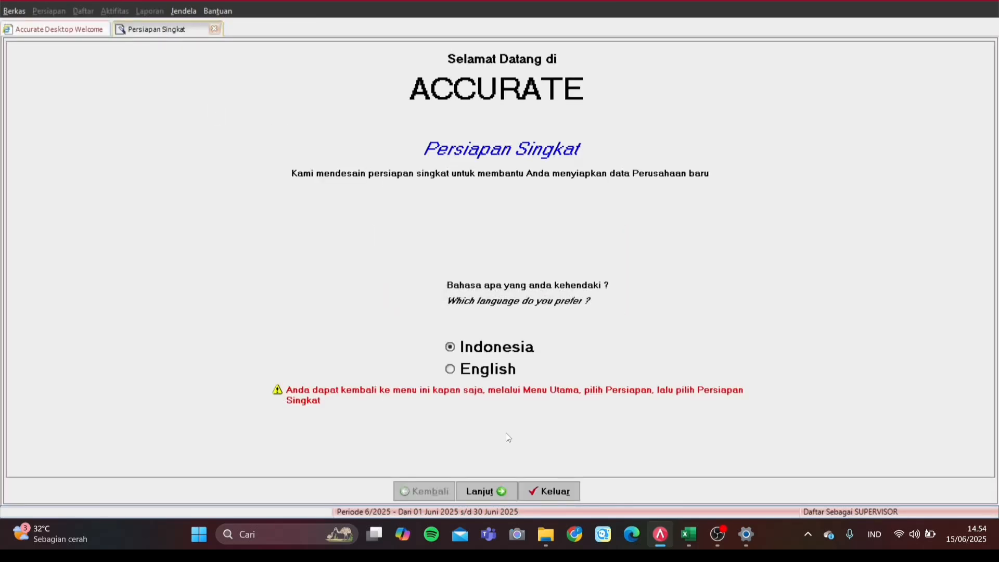
left_click(536, 497)
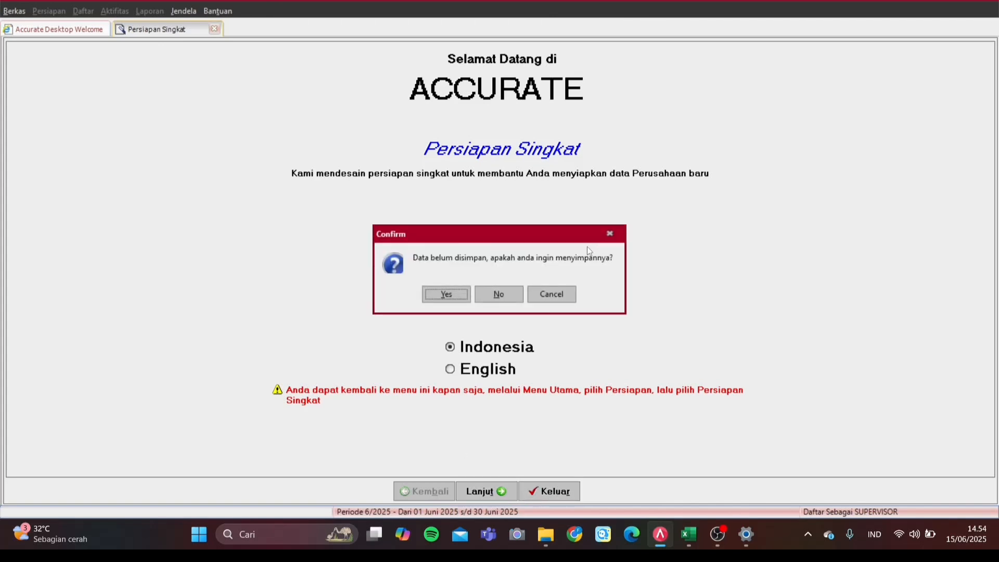
left_click(610, 234)
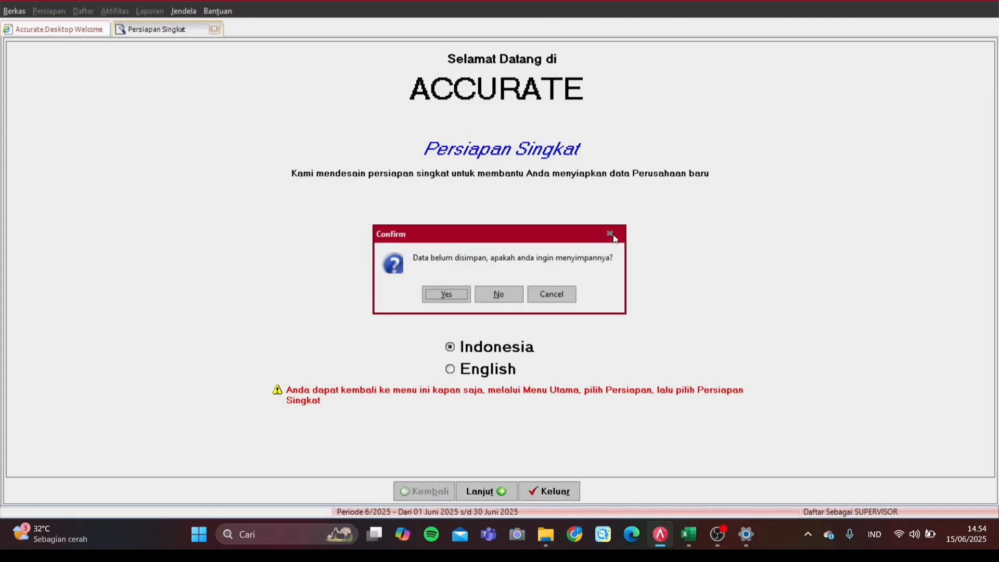
left_click(215, 30)
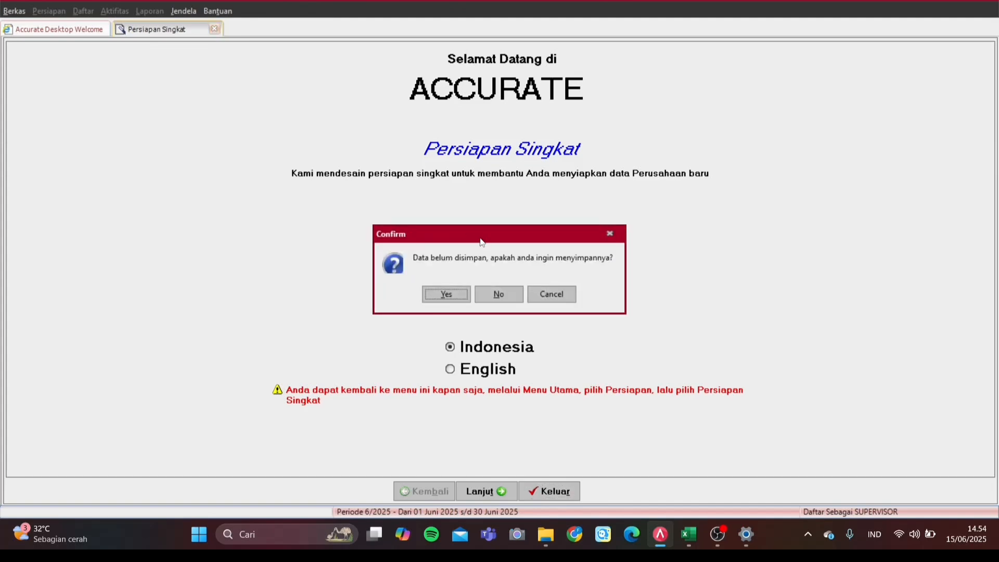
left_click(443, 298)
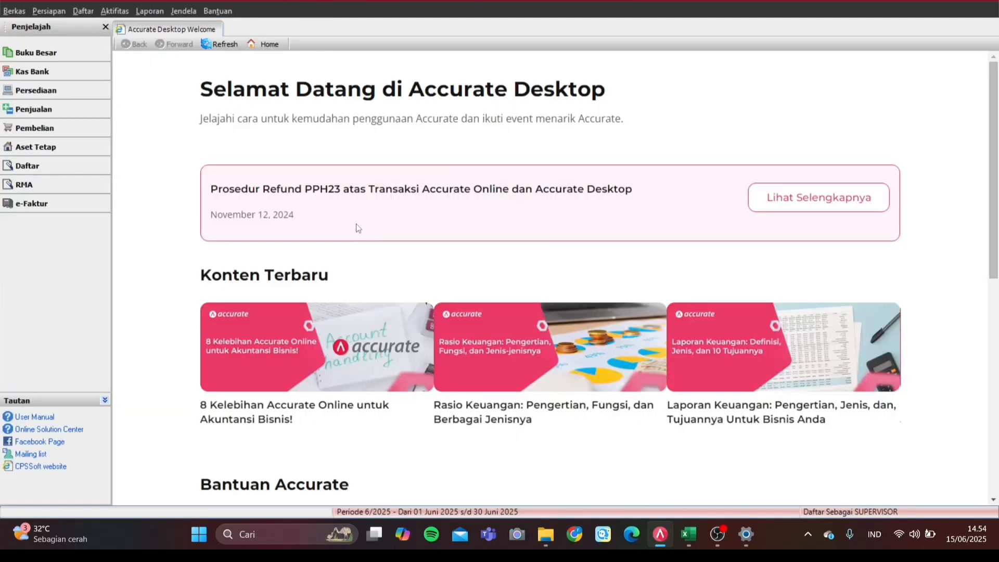
left_click(83, 11)
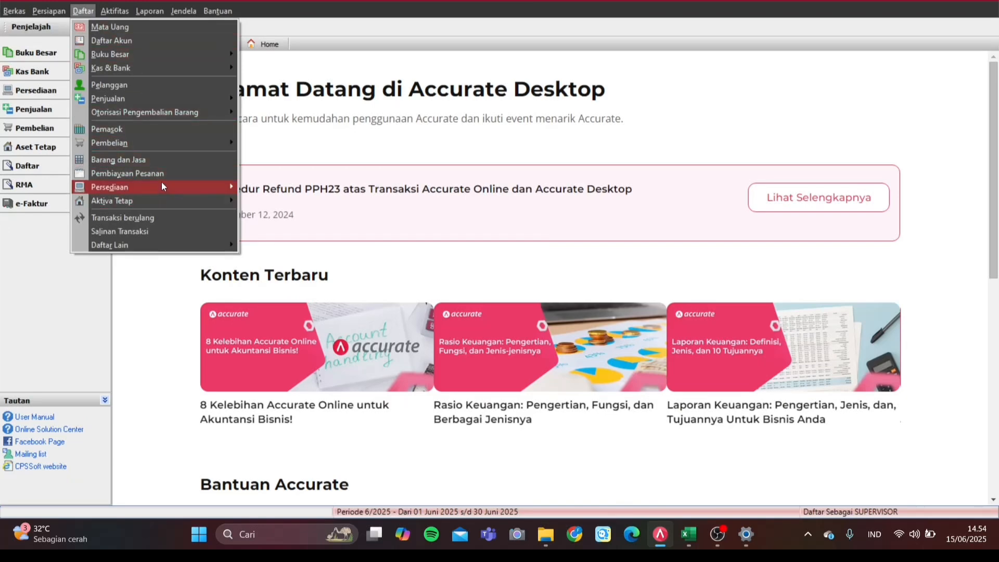
mouse_move(161, 185)
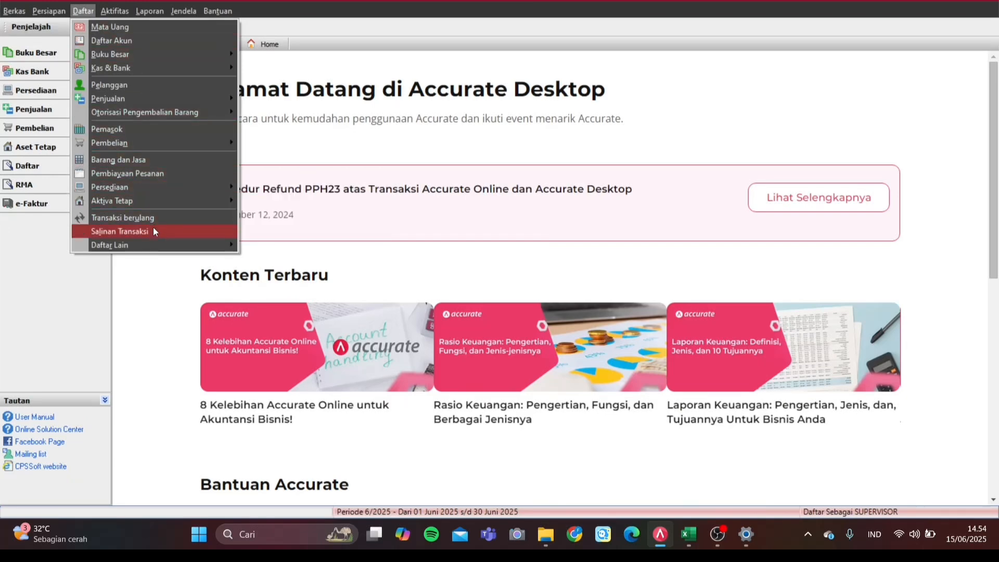
mouse_move(114, 10)
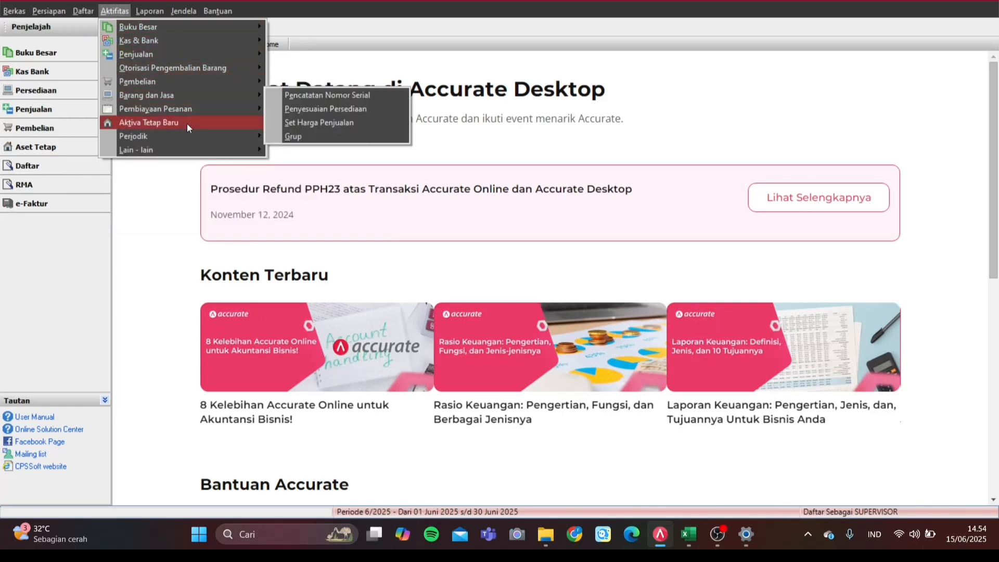
mouse_move(190, 137)
left_click(283, 135)
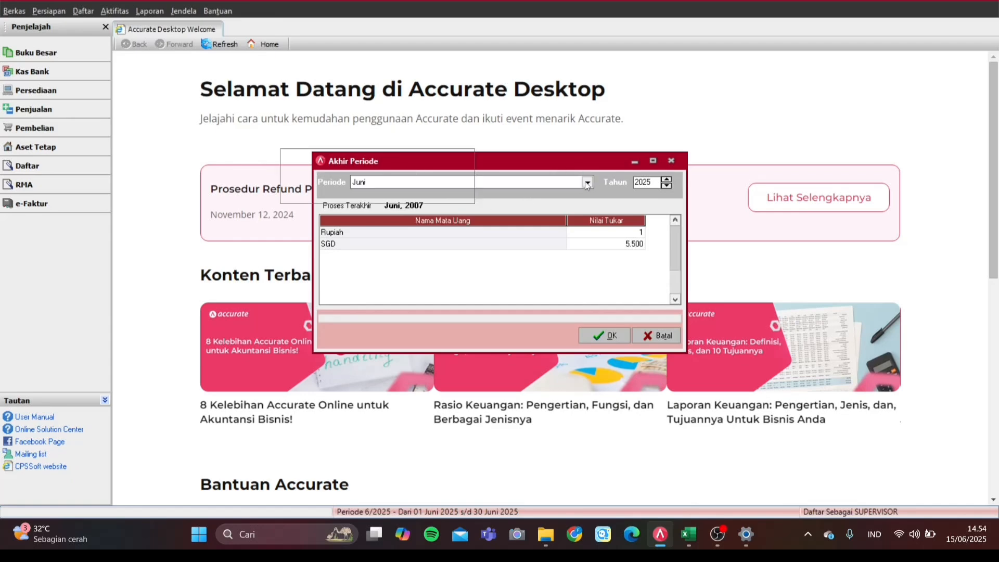
left_click(588, 182)
left_click(481, 194)
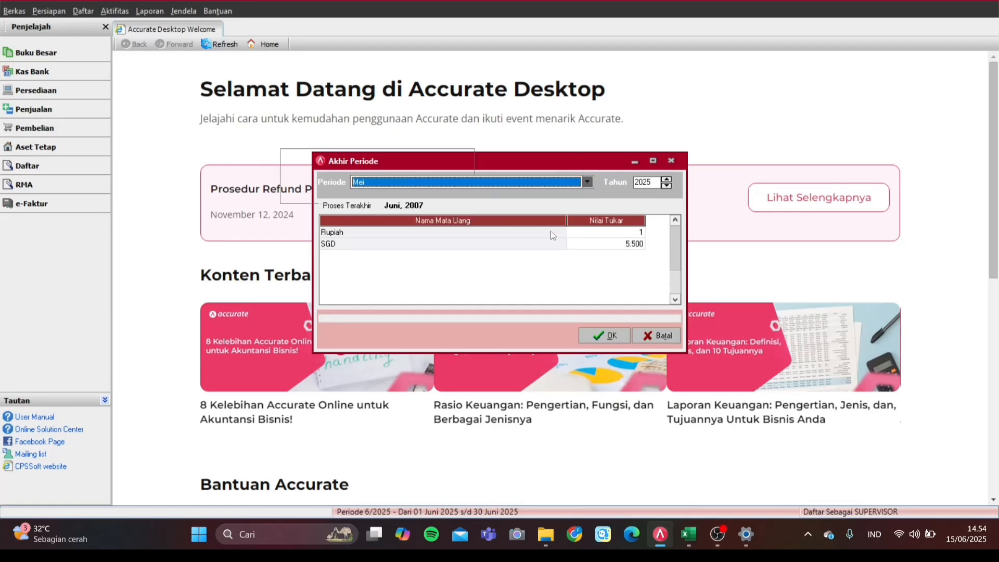
left_click(651, 183)
key("BackSpace")
key("BackSpace")
key("BackSpace")
key("BackSpace")
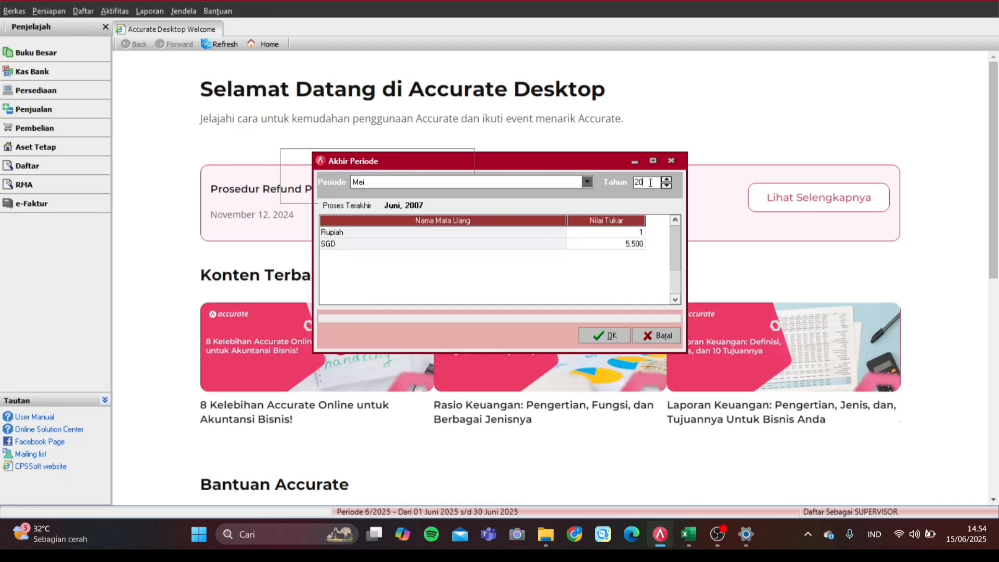
type("2007")
left_click(618, 334)
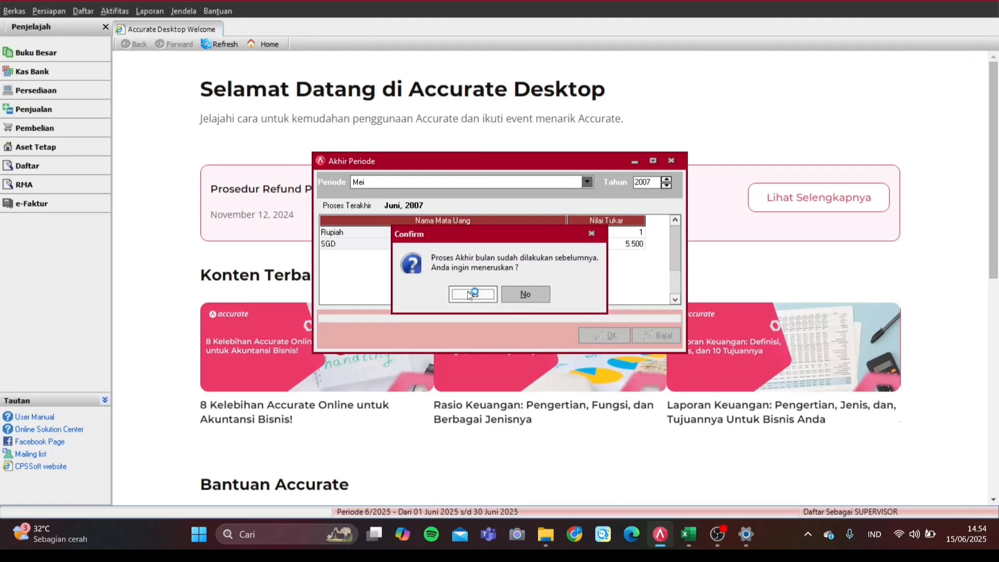
left_click(518, 296)
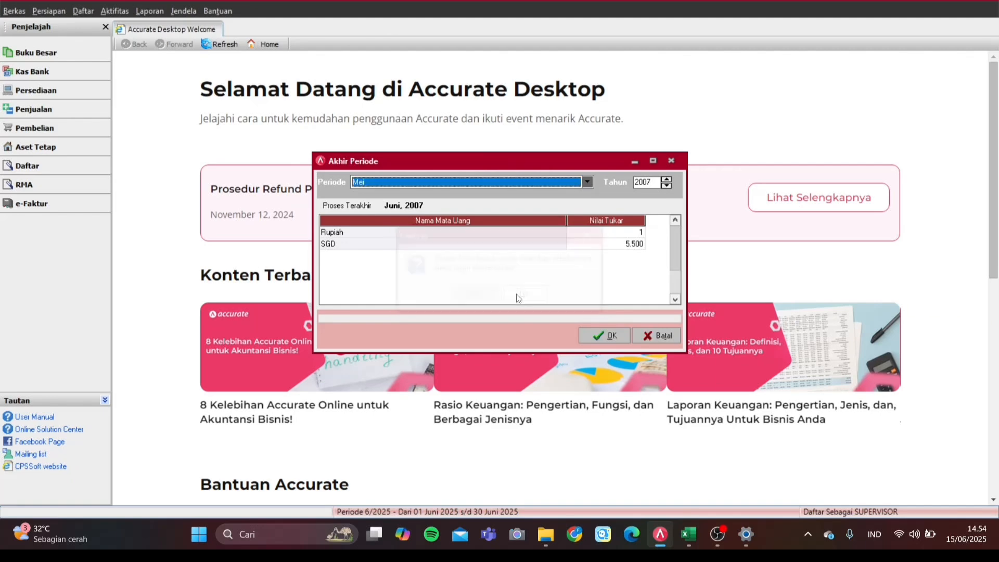
left_click(671, 161)
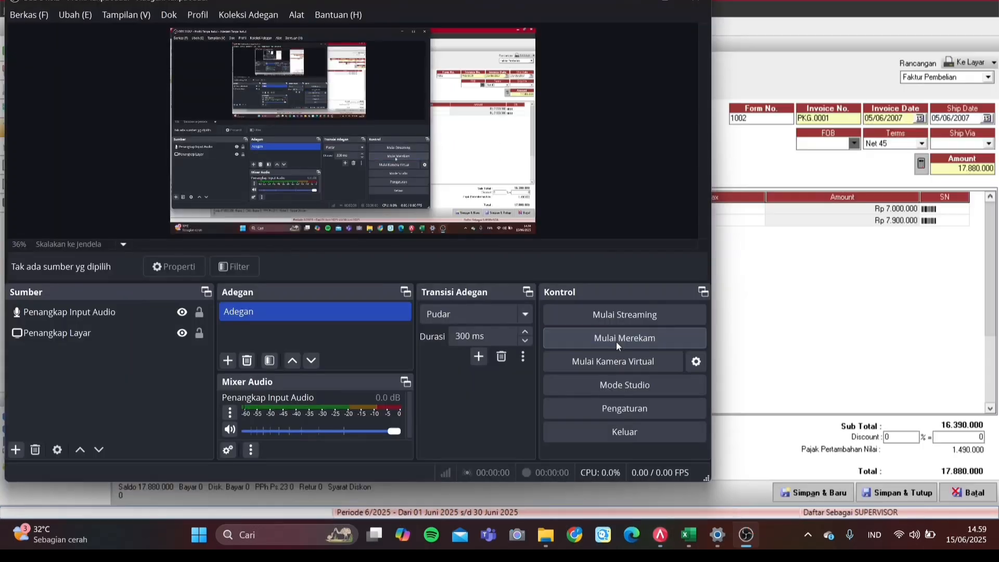
left_click(616, 339)
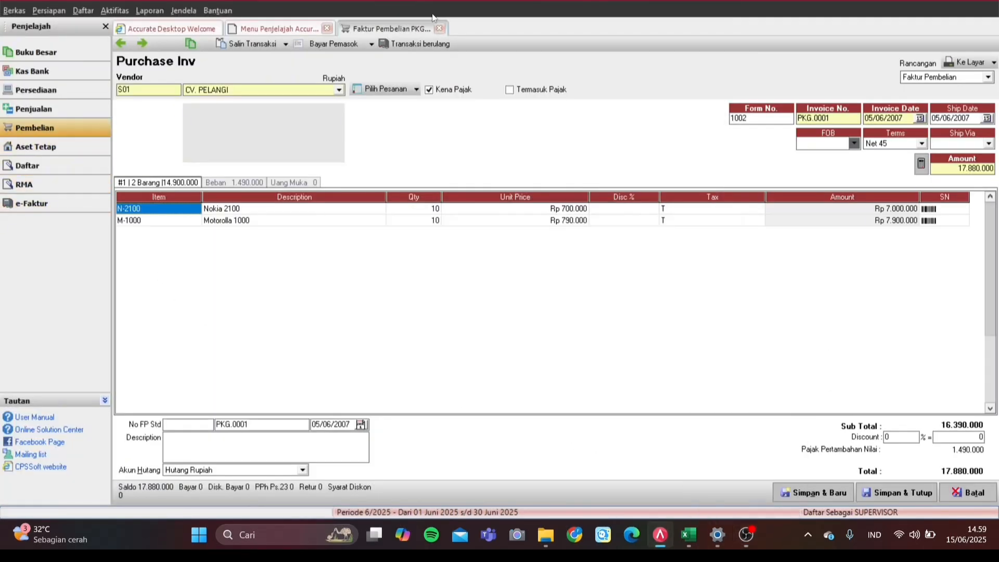
Step: Load purchase invoice 1002 and check its N-2100 and Motorolla 1000 item lines
left_click(440, 29)
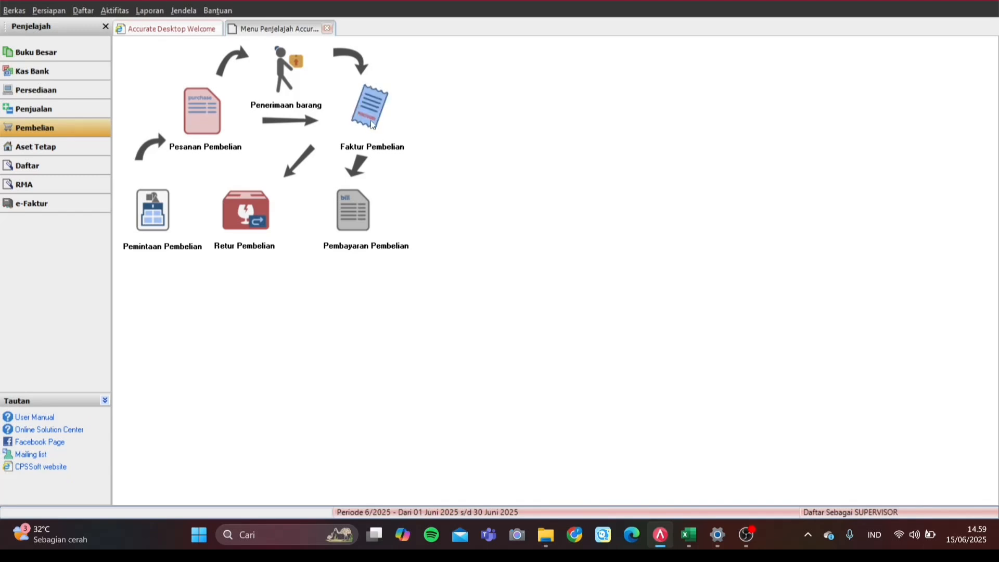
left_click(372, 122)
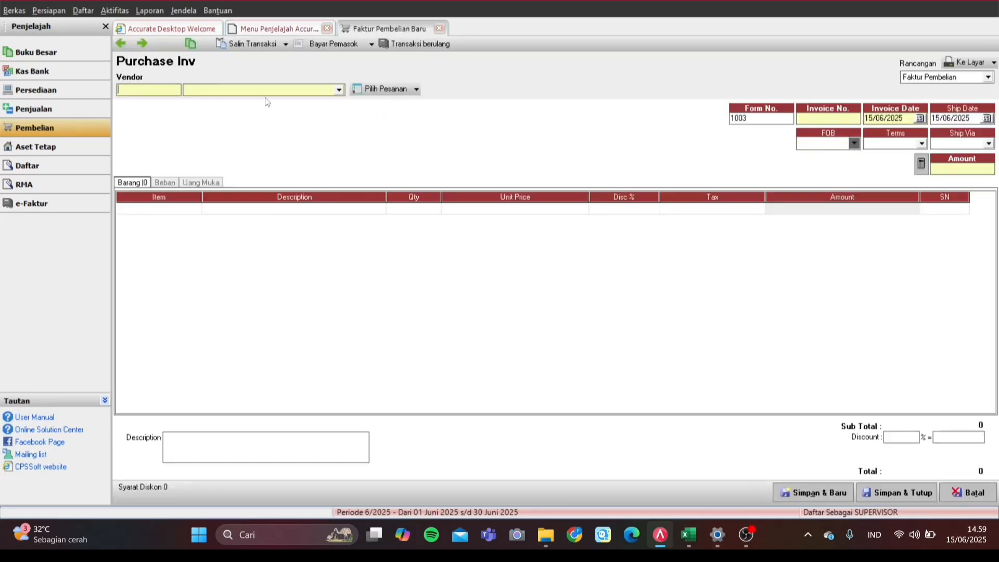
left_click(122, 43)
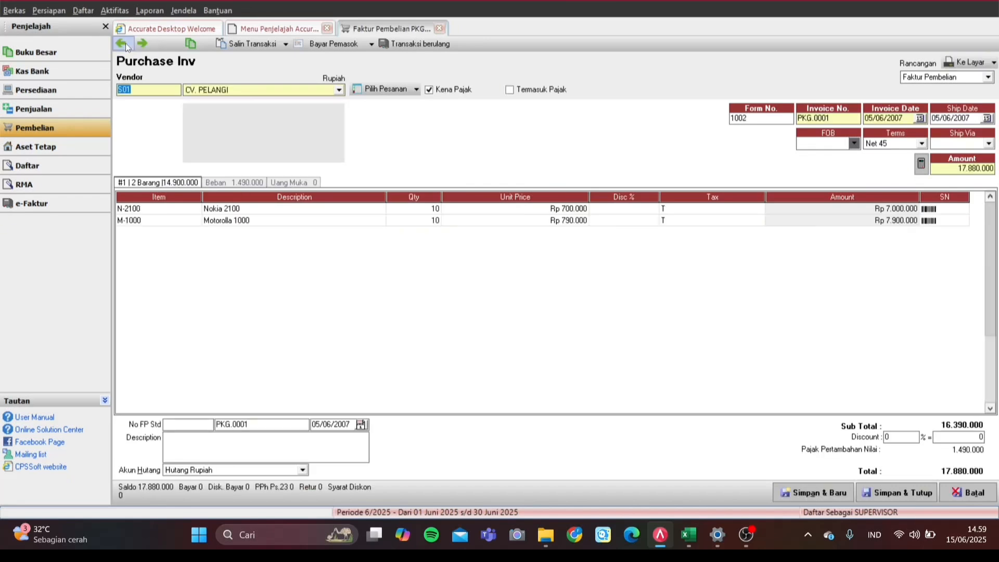
left_click(446, 282)
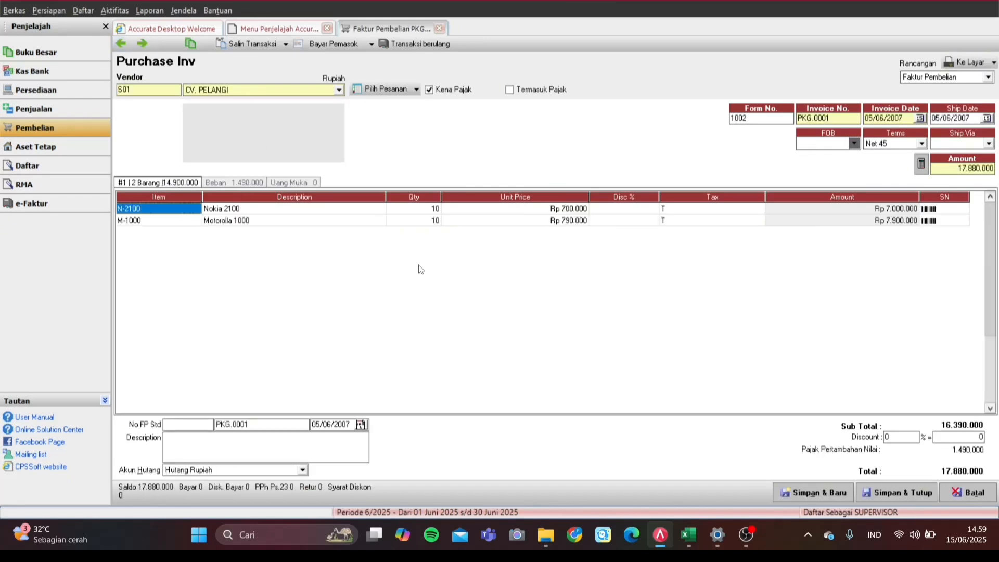
left_click(339, 221)
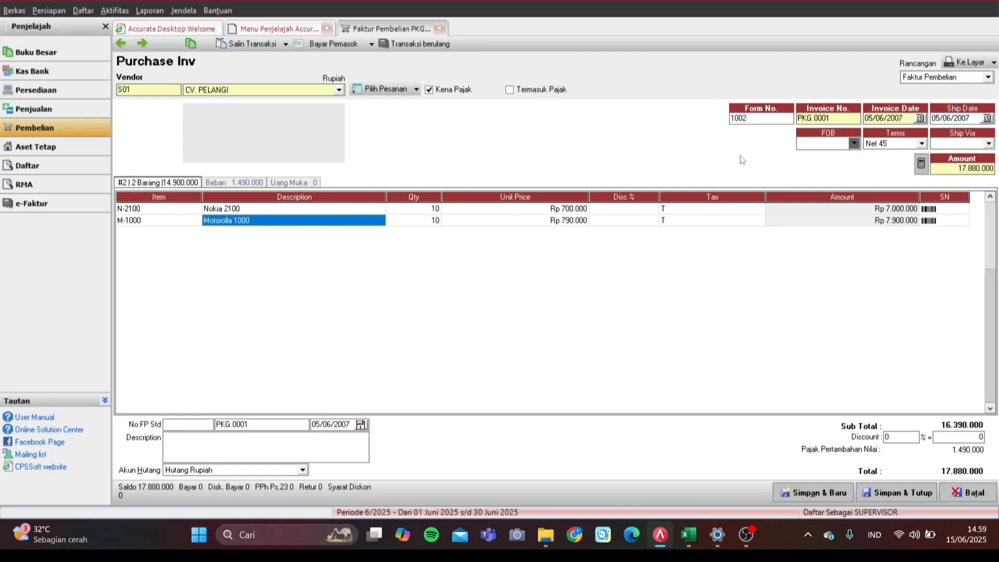
Step: Check invoice 1002's expense lines including PPN Masukan, compare with invoice 1001, then close it
left_click(225, 184)
left_click(190, 182)
left_click(217, 183)
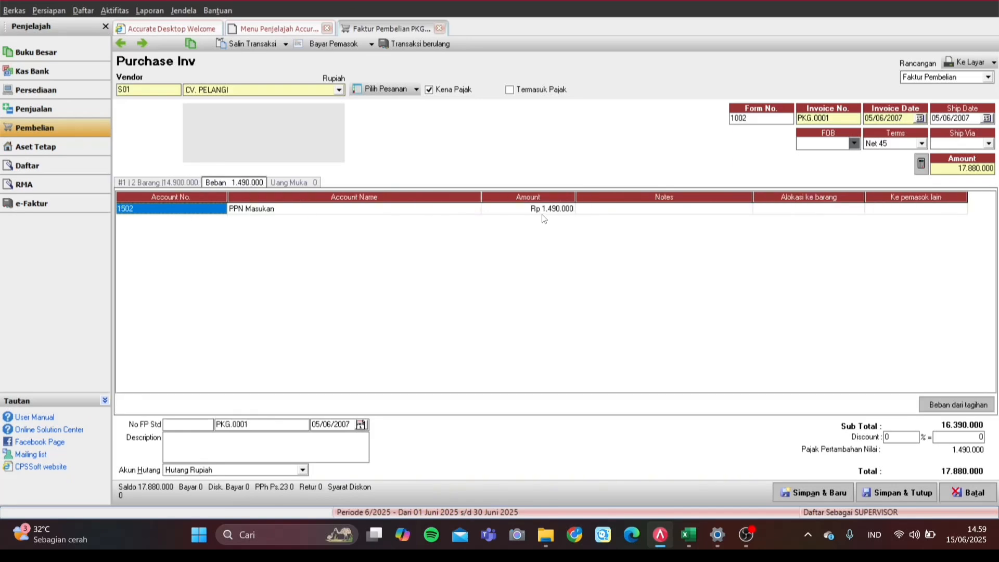
left_click(187, 183)
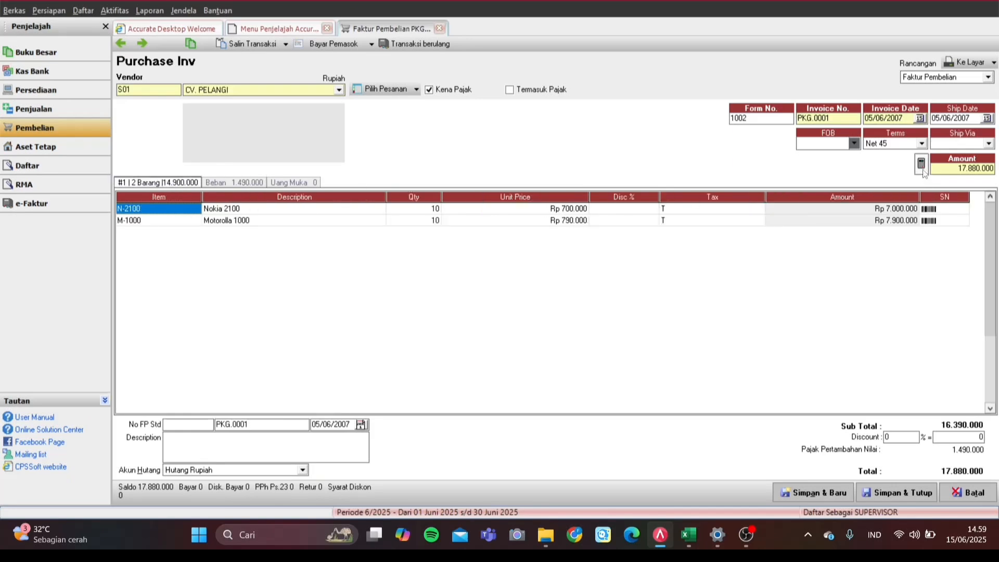
left_click(122, 45)
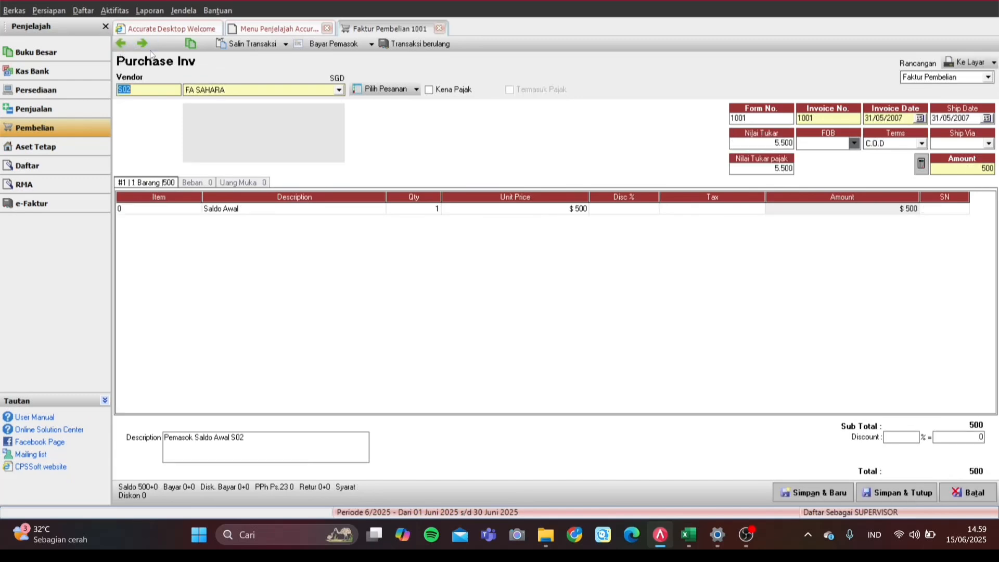
left_click(142, 44)
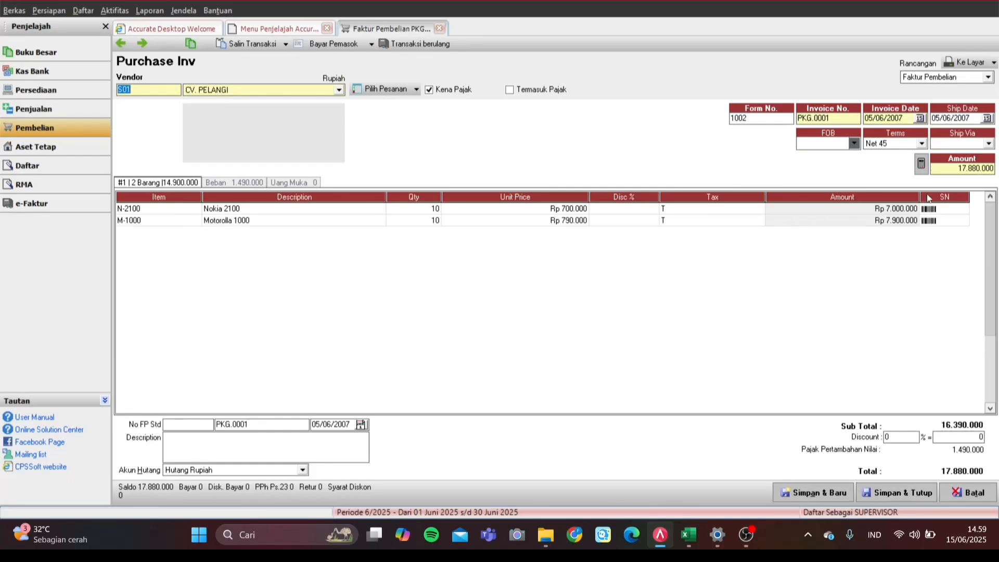
left_click(441, 29)
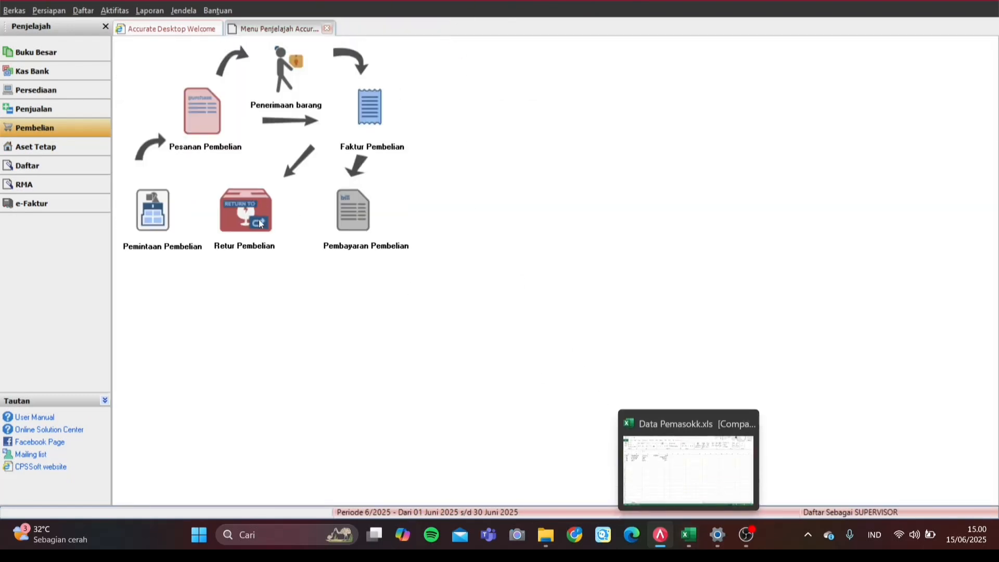
Step: Show the Penjualan flow menu from the Penjelajah sidebar
left_click(75, 116)
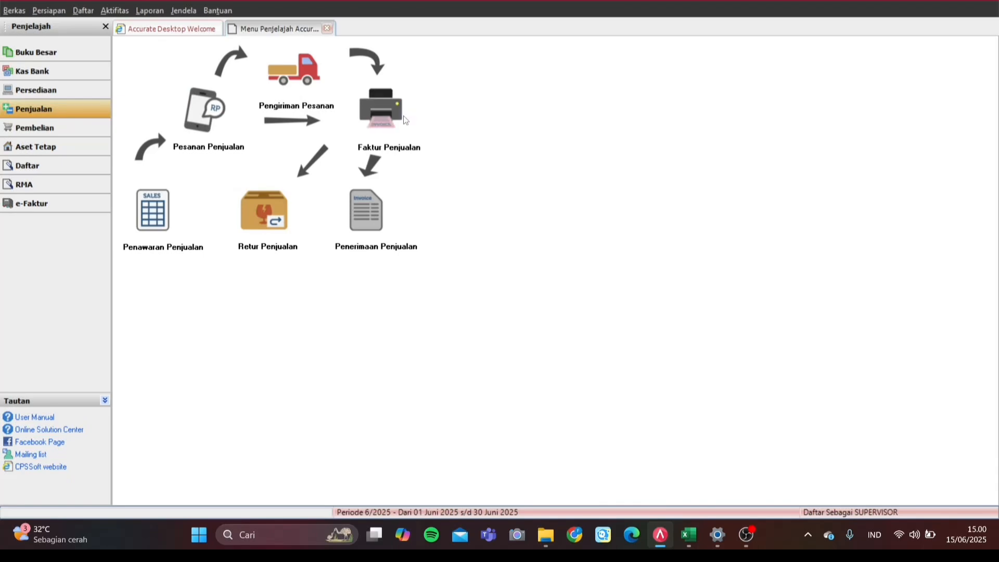
Step: Load sales invoice 2007.001 and inspect its Nokia 2100 item line and description
left_click(386, 136)
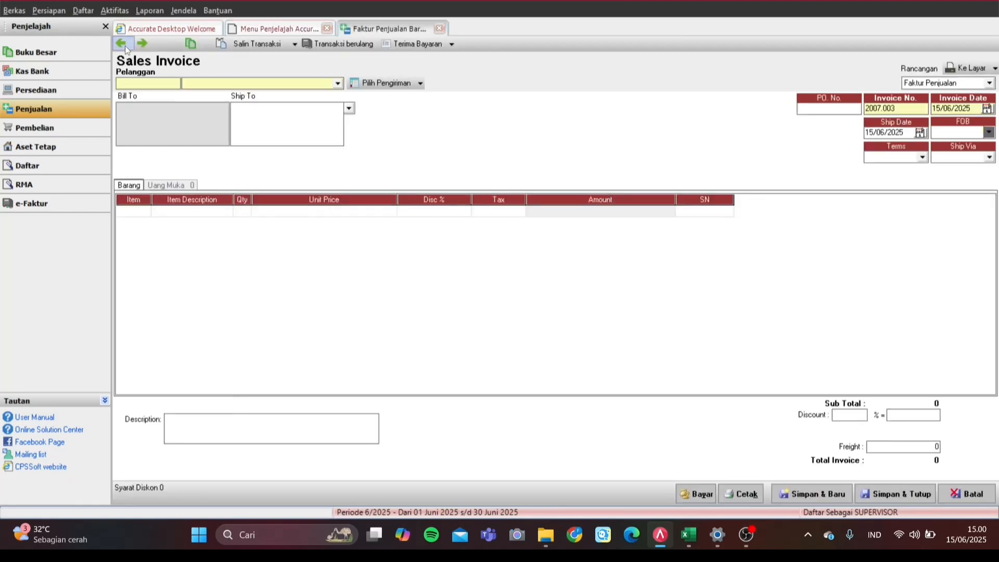
left_click(124, 45)
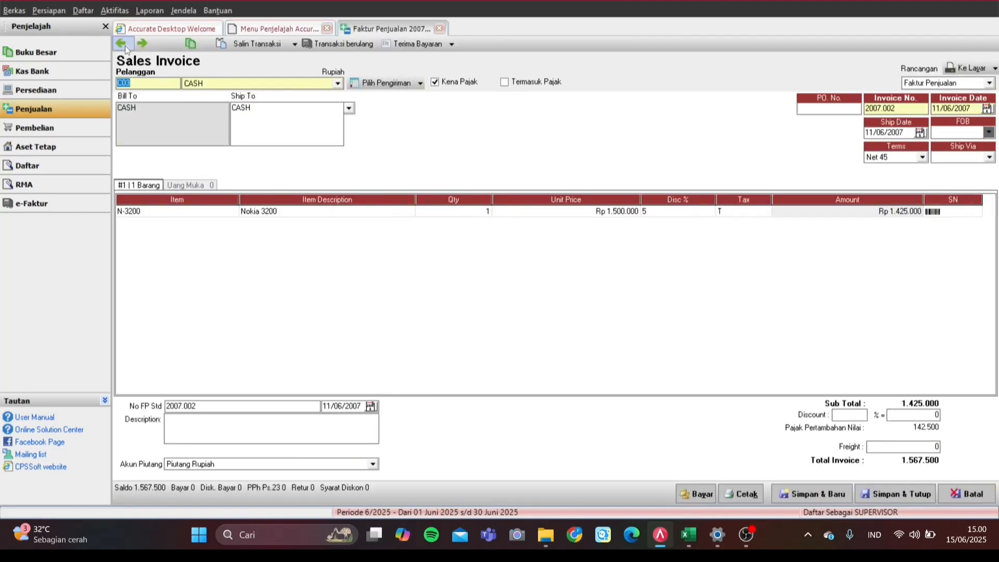
left_click(125, 46)
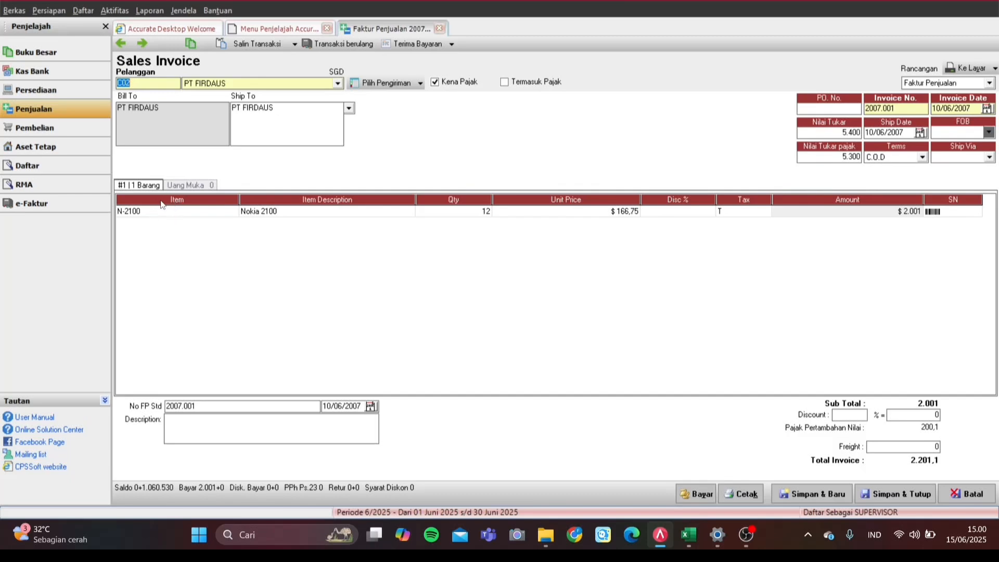
left_click(200, 213)
left_click(294, 215)
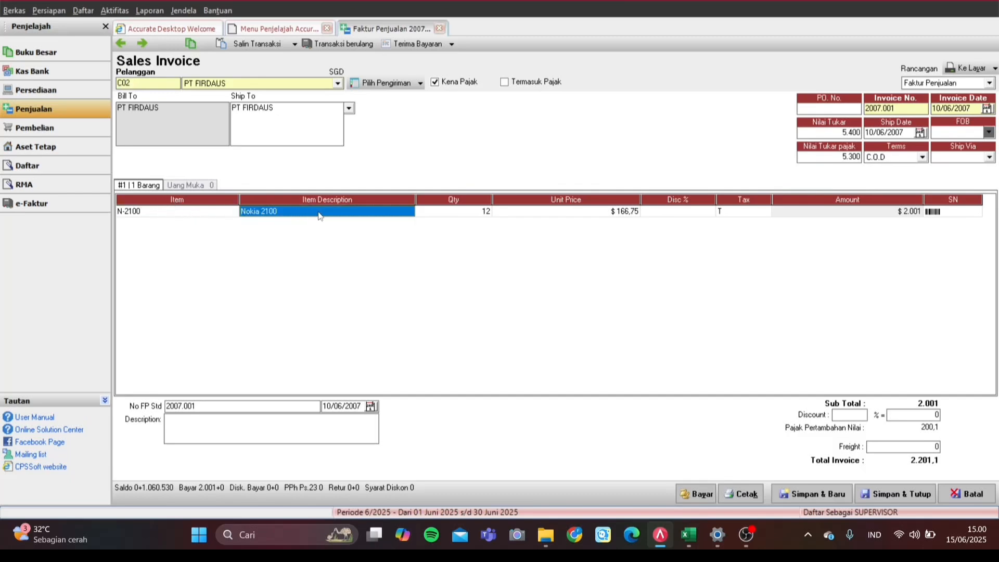
left_click(318, 214)
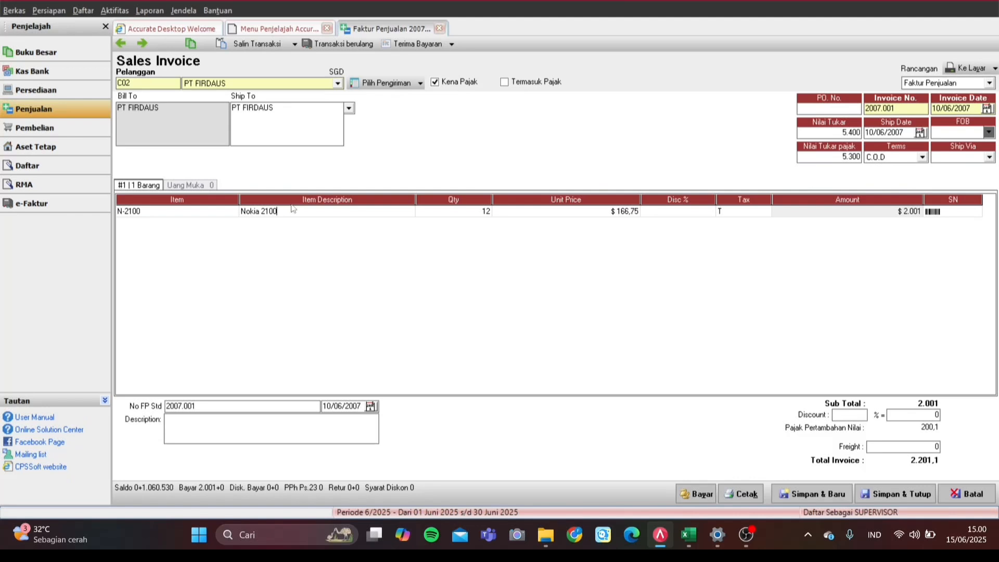
Step: Move to sales invoice 2007.002, inspect its Nokia 3200 line totalling 1.567.500, then close it
left_click(149, 44)
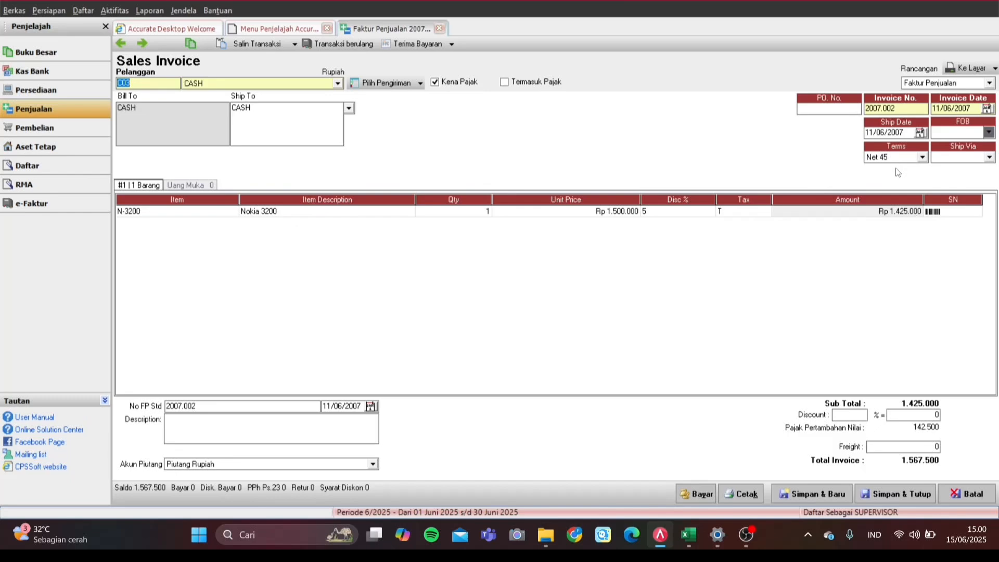
left_click(785, 229)
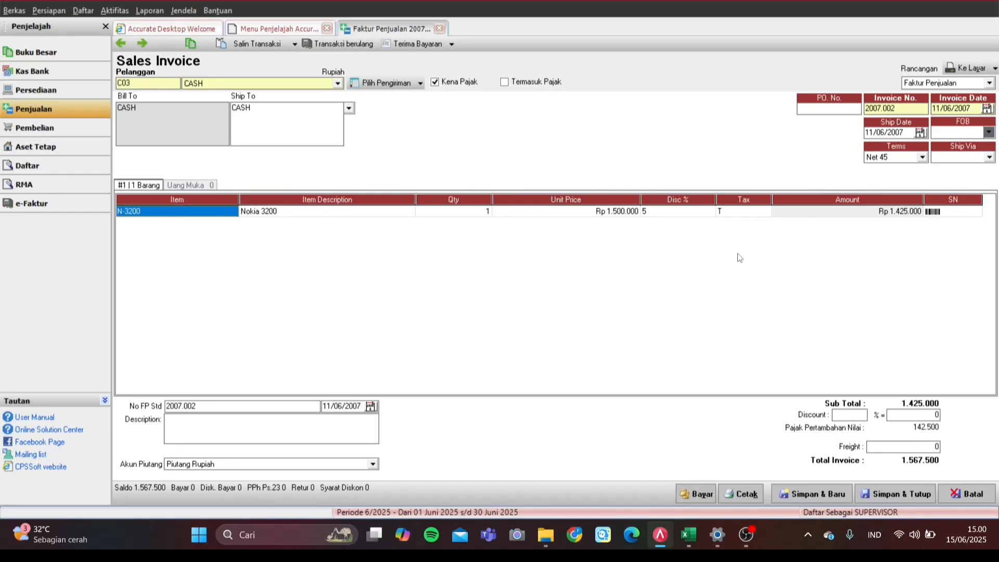
left_click(278, 216)
left_click(377, 212)
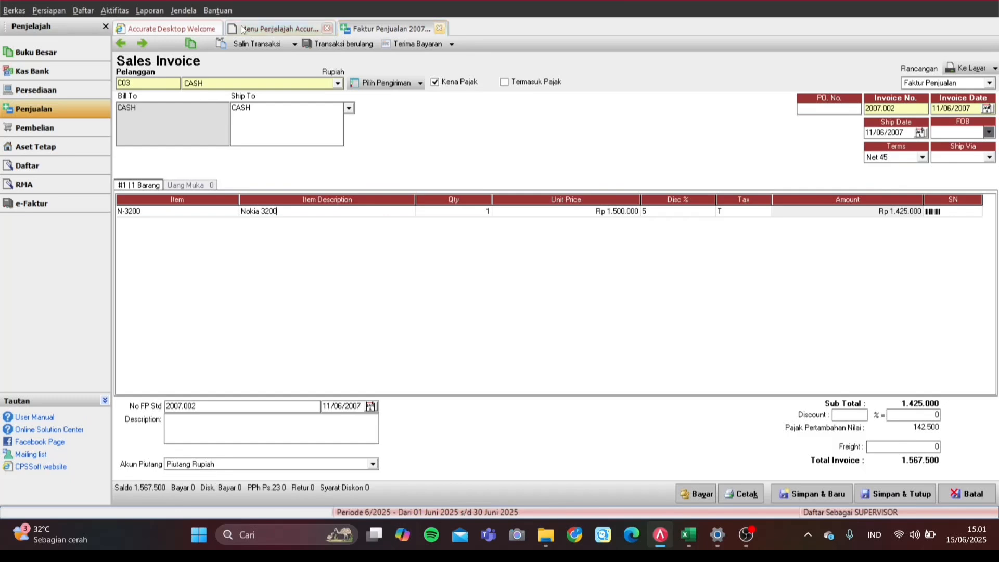
left_click(440, 29)
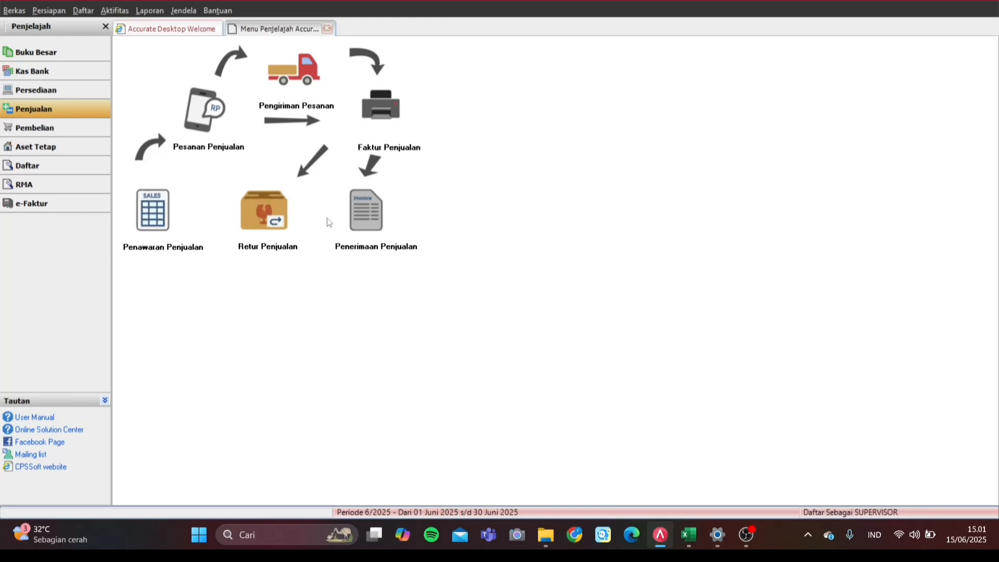
left_click(368, 232)
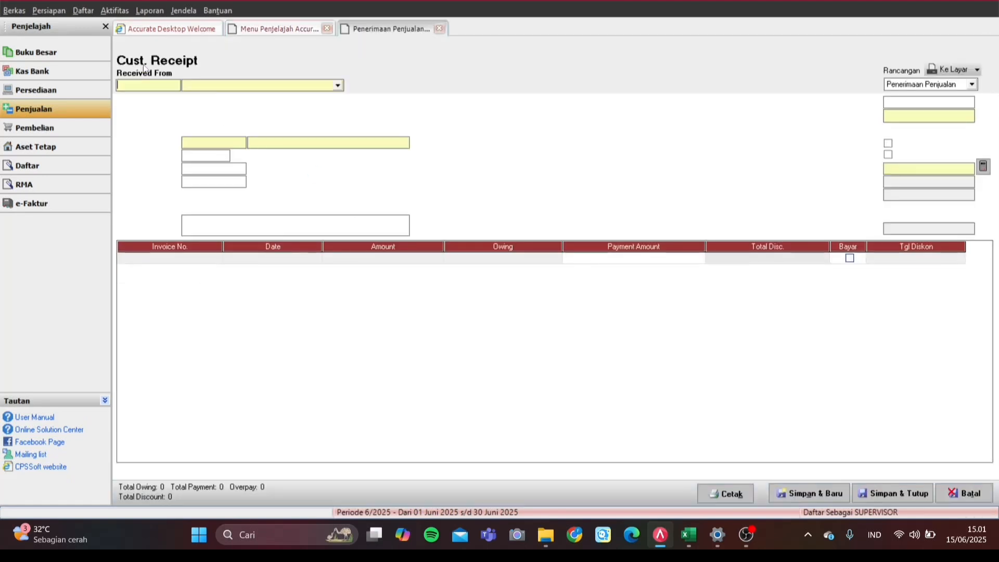
left_click(122, 44)
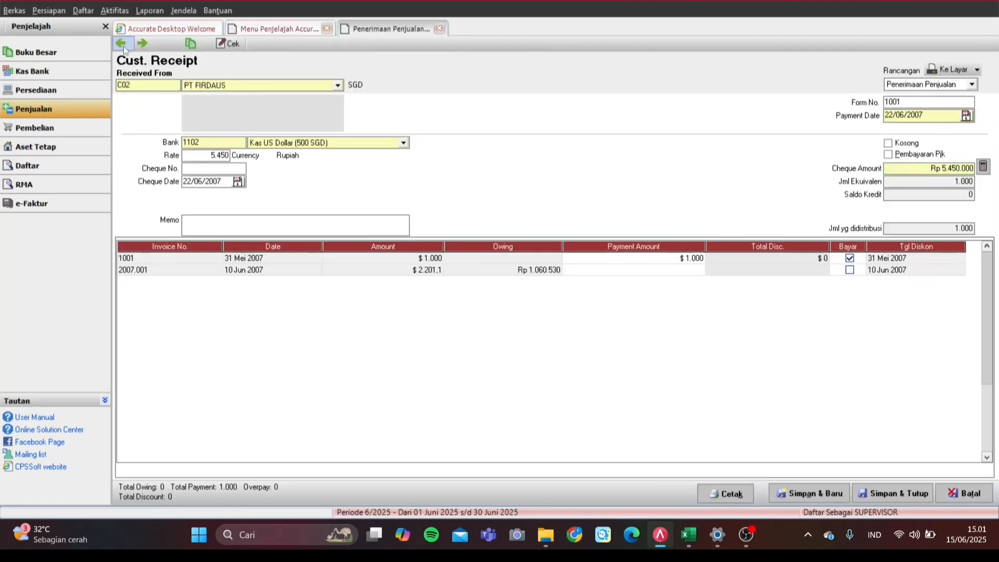
left_click(123, 45)
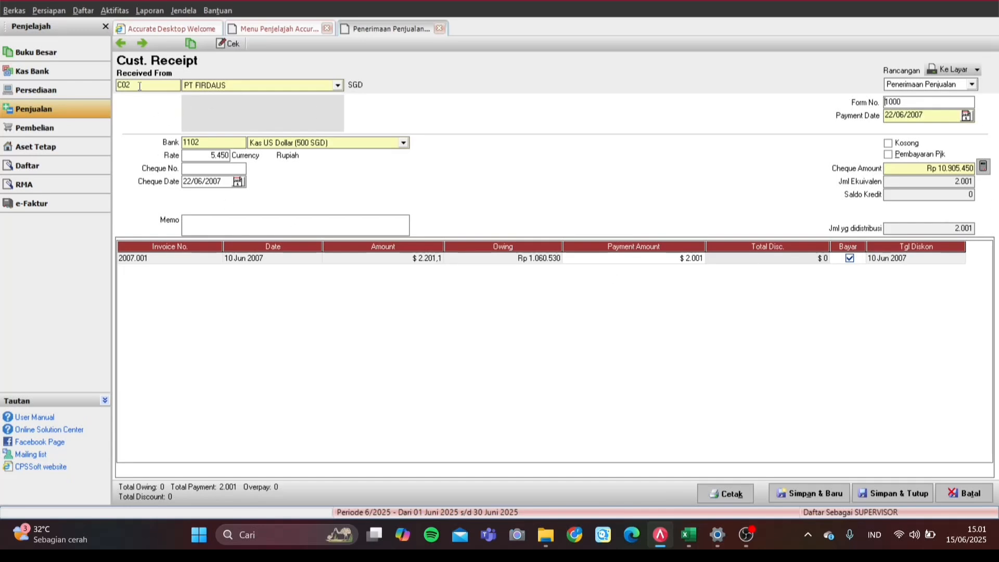
left_click(141, 45)
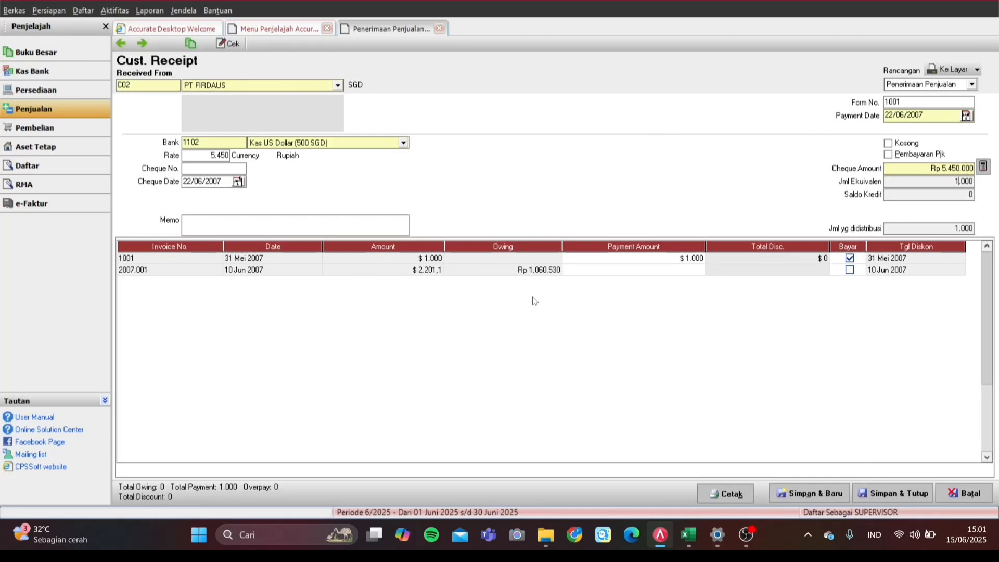
left_click(439, 29)
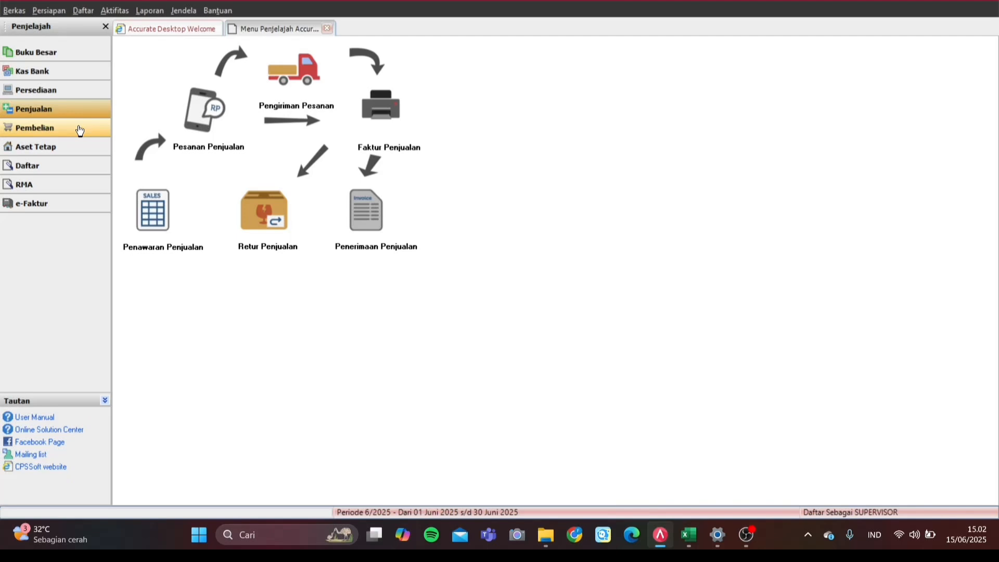
Step: Load purchase payment 1000 to CV. PELANGI, check its Rp 5.000.000 payment and discount, then close it
left_click(79, 130)
left_click(376, 208)
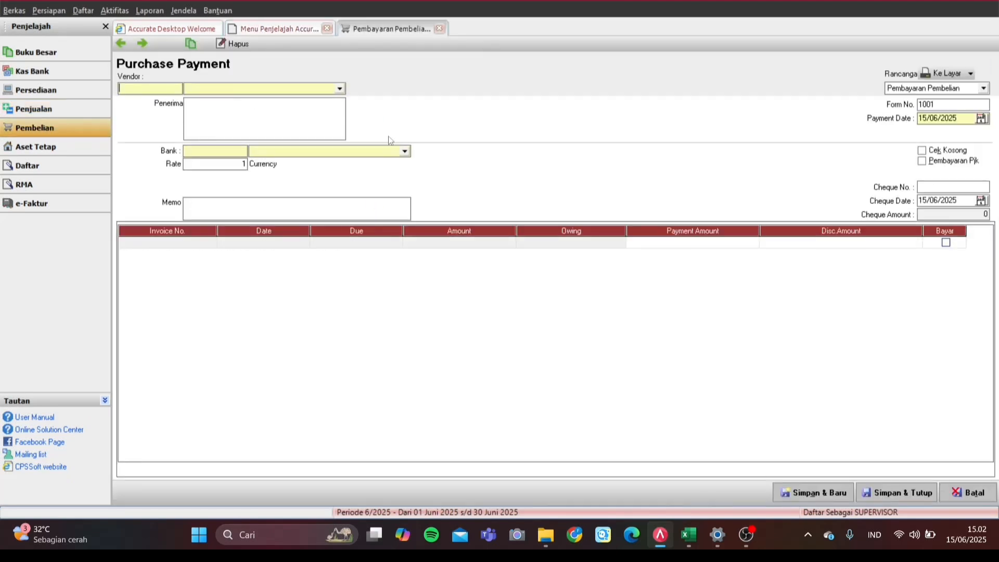
left_click(127, 43)
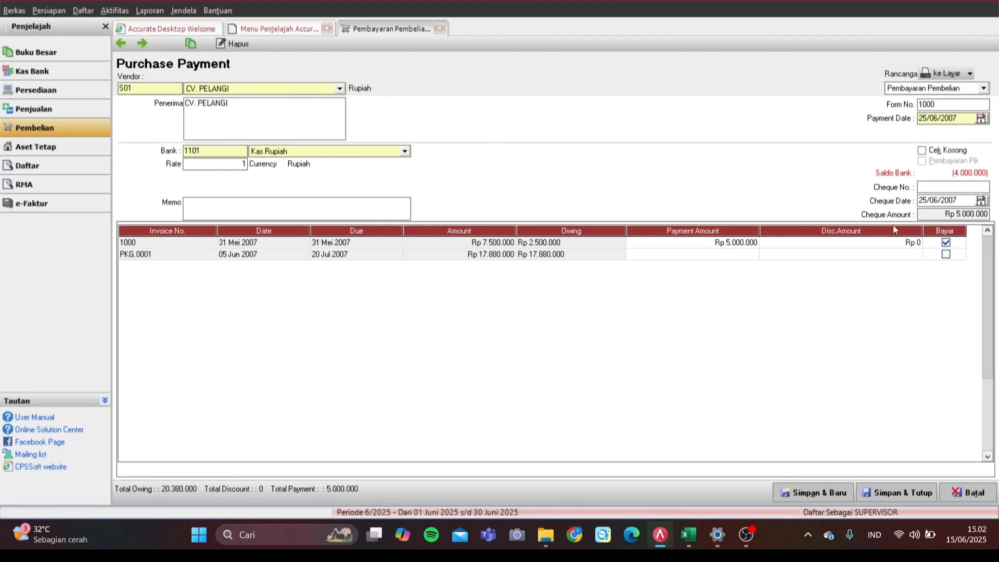
left_click(717, 243)
left_click(773, 246)
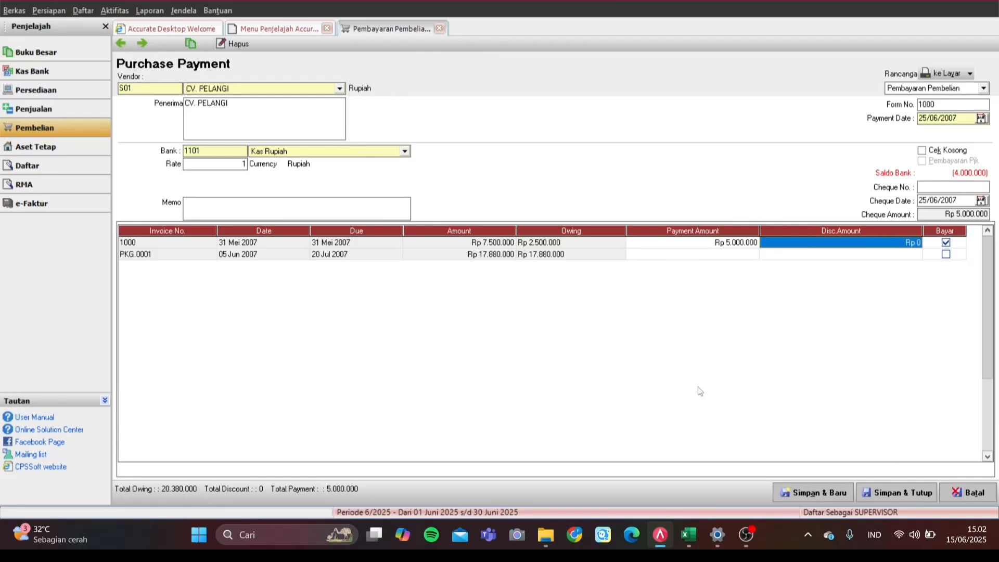
left_click(440, 28)
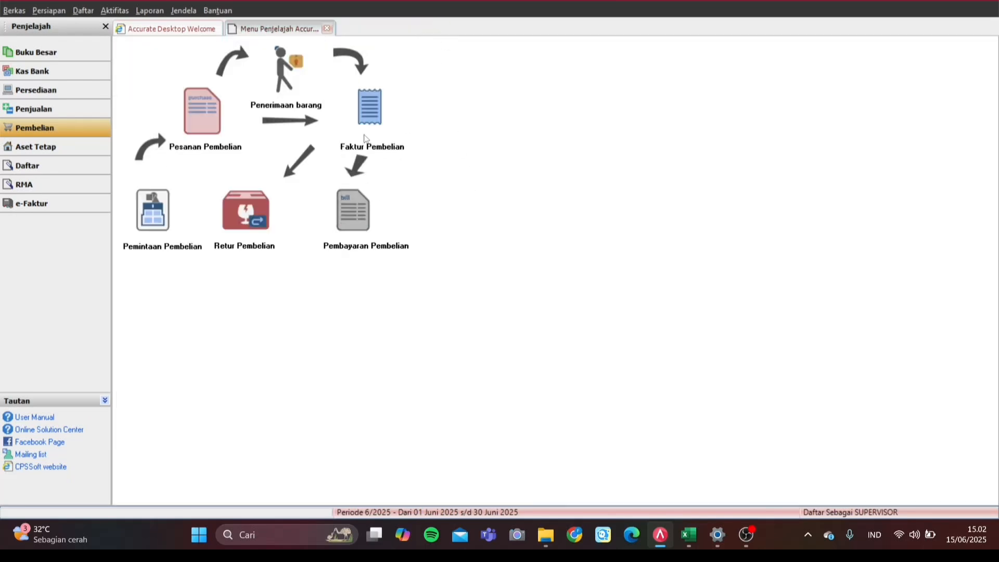
Step: Go to Kas Bank and start a new Penerimaan deposit form, voucher 1001
left_click(327, 28)
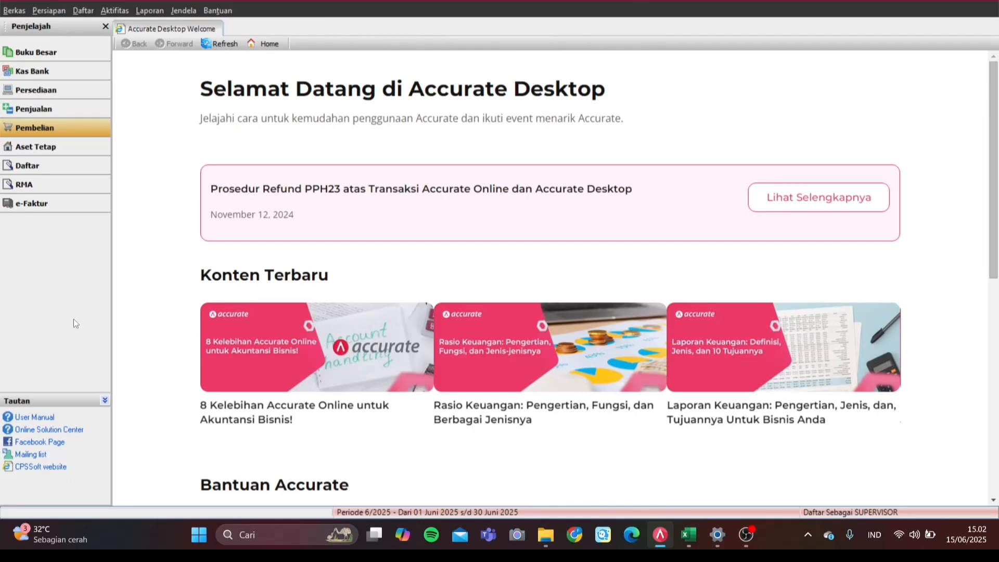
left_click(47, 73)
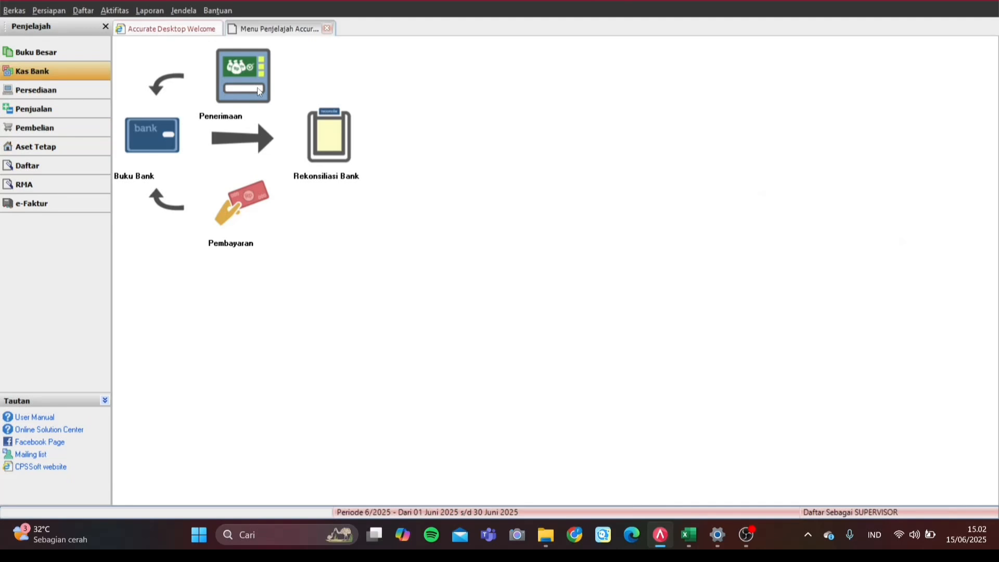
left_click(257, 88)
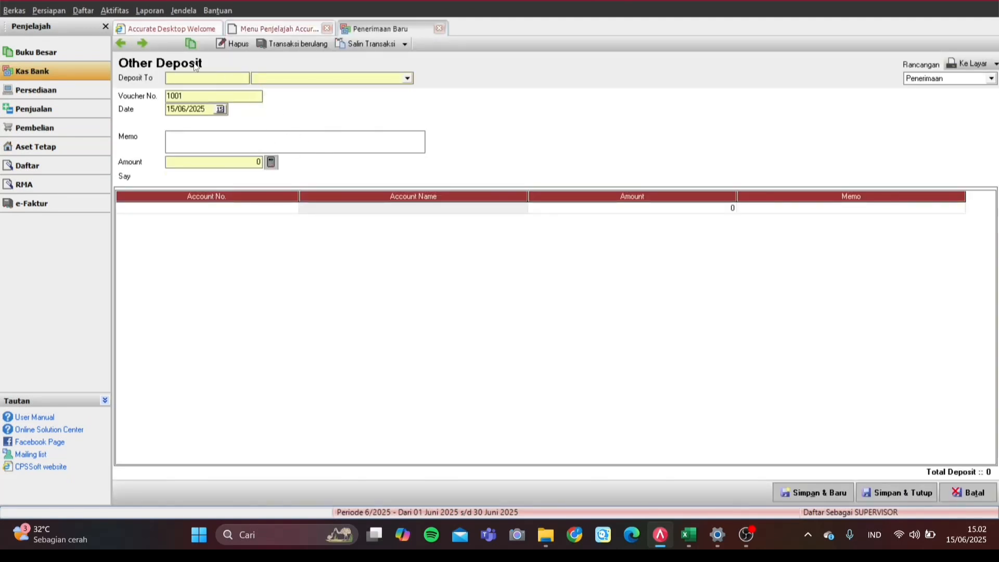
Step: Load deposit 1000 of Rp 1.680.000, confirm Kas Rupiah as its account, then close it
left_click(121, 44)
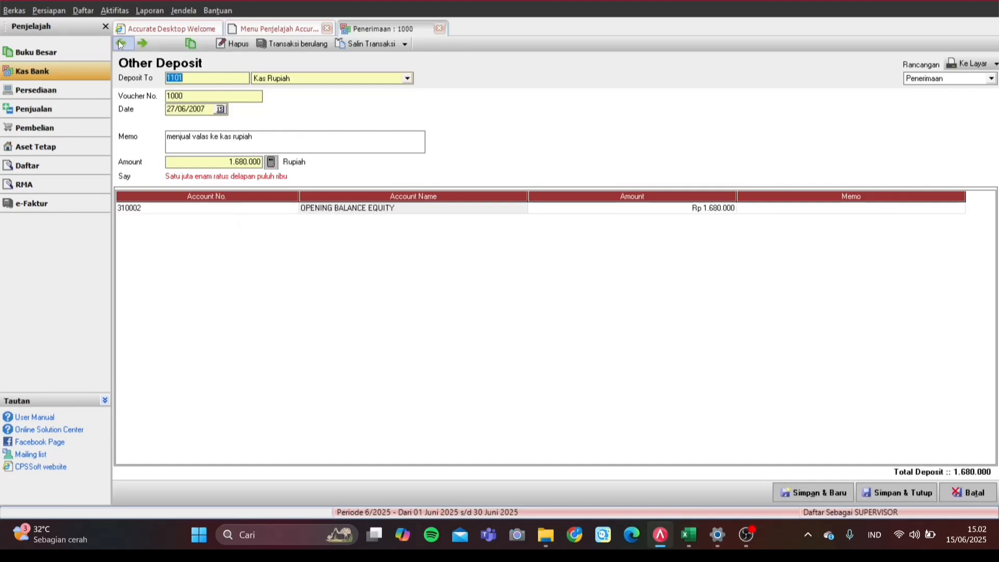
left_click(286, 84)
left_click(295, 117)
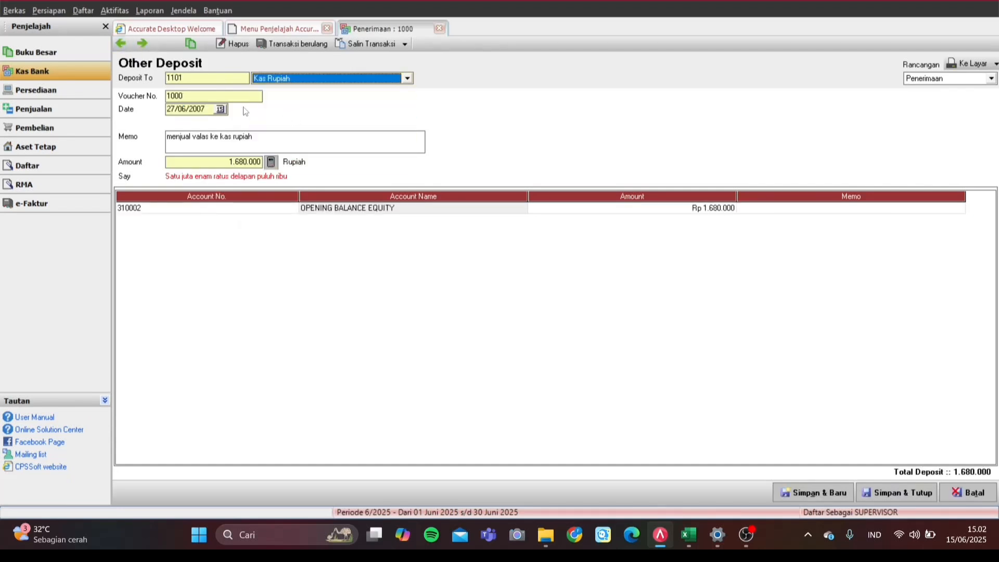
left_click(203, 97)
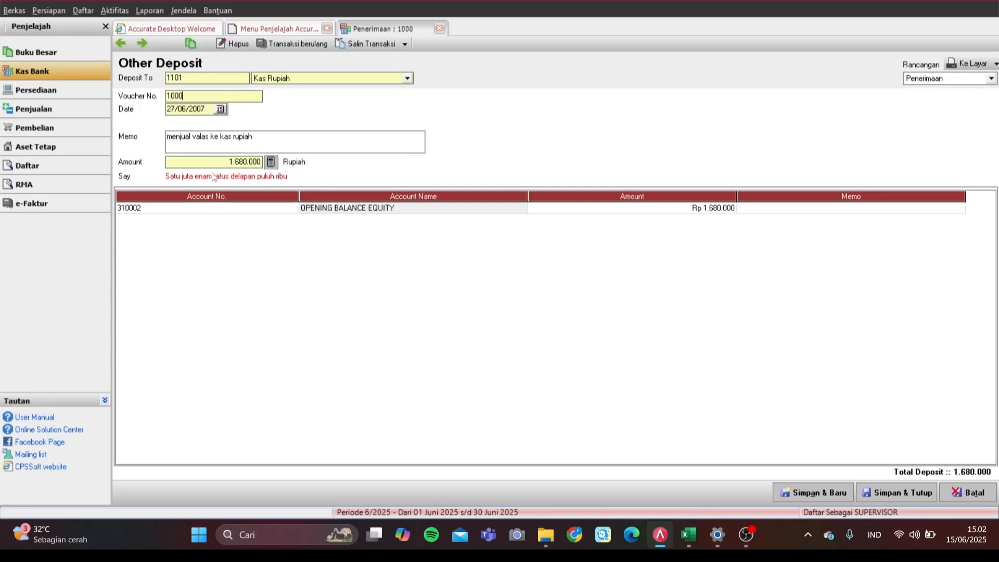
left_click(333, 80)
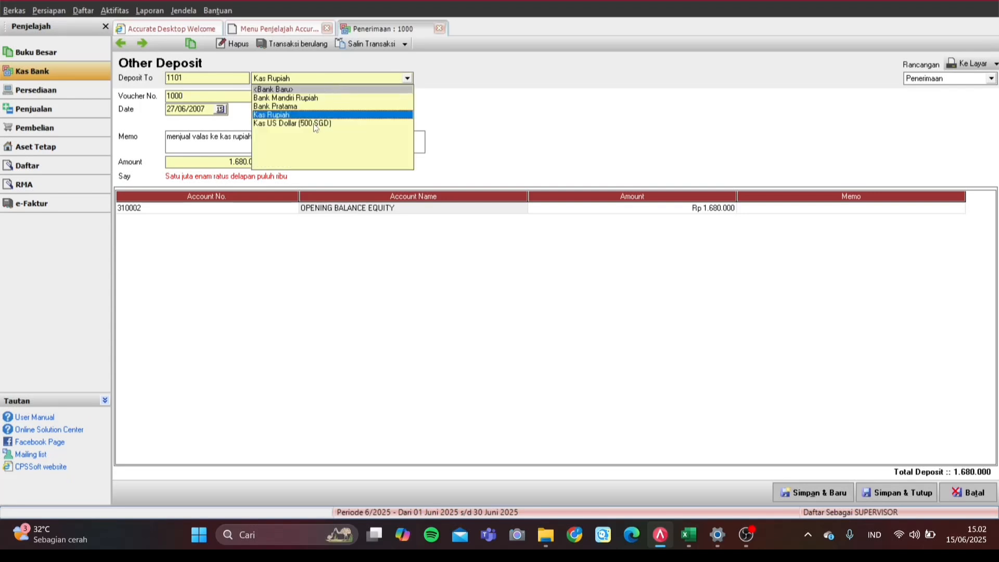
left_click(457, 120)
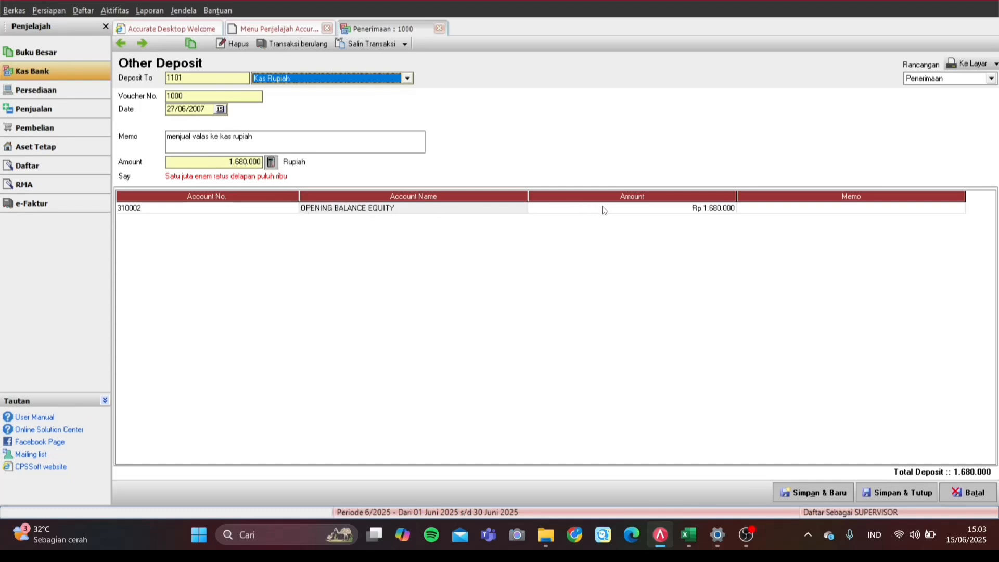
left_click(440, 29)
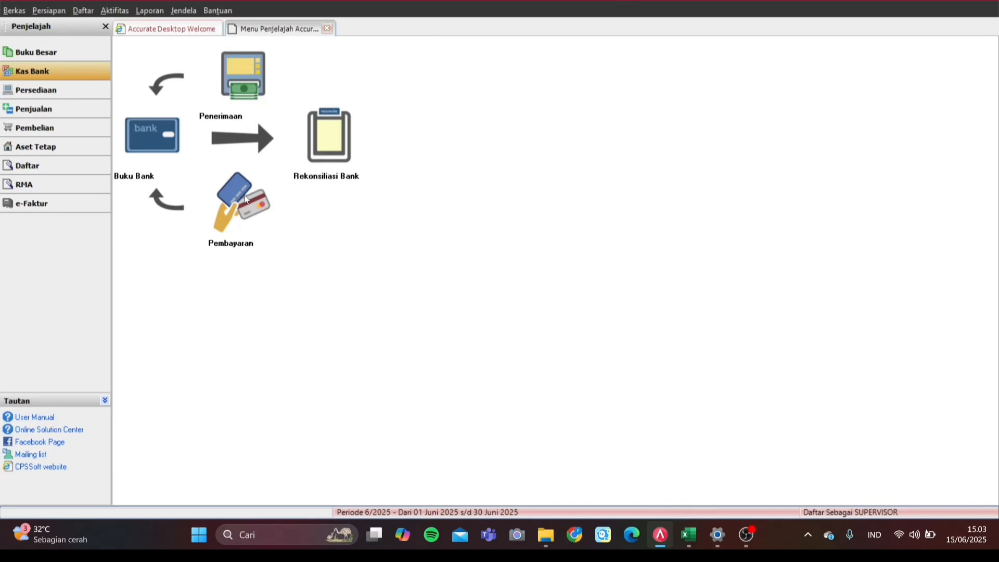
Step: Load Other Payment 1000 of 1.680.000 from Kas Rupiah, check its payee, then close it
left_click(245, 204)
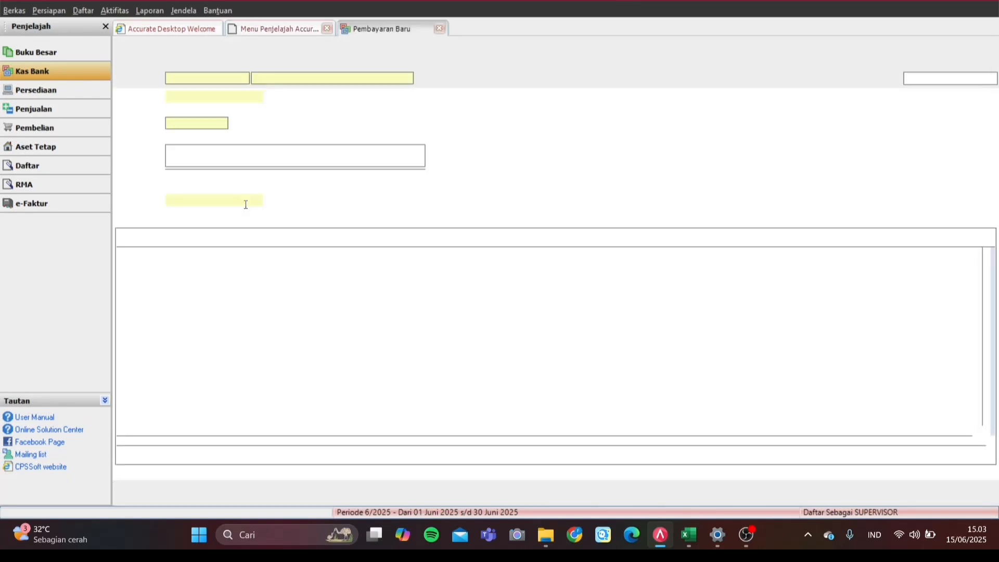
left_click(121, 43)
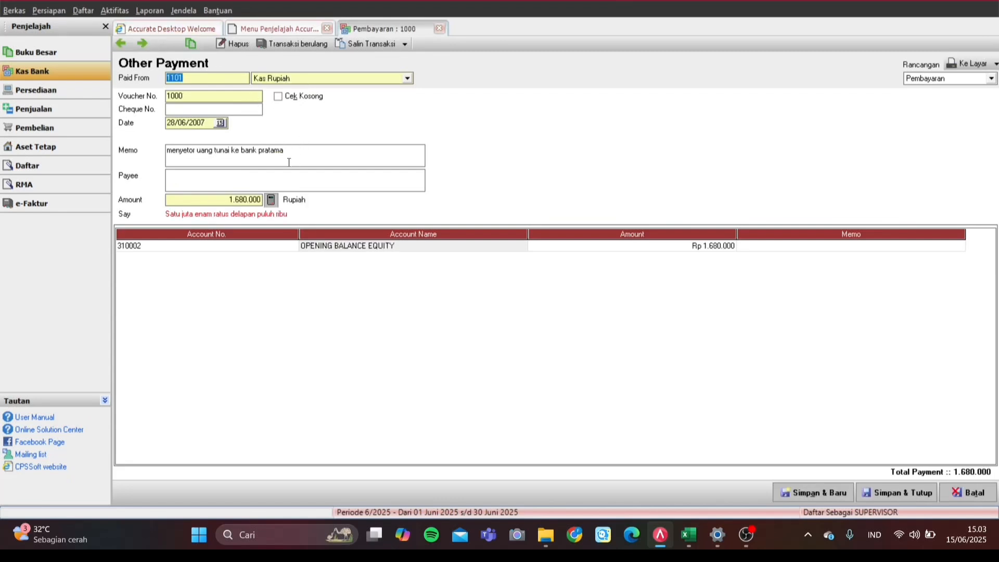
left_click(266, 177)
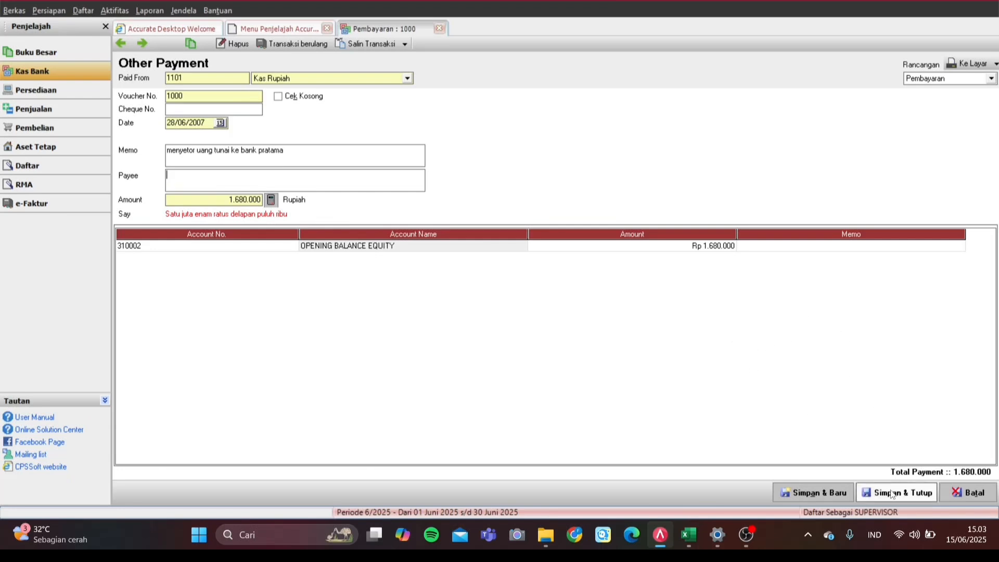
left_click(438, 30)
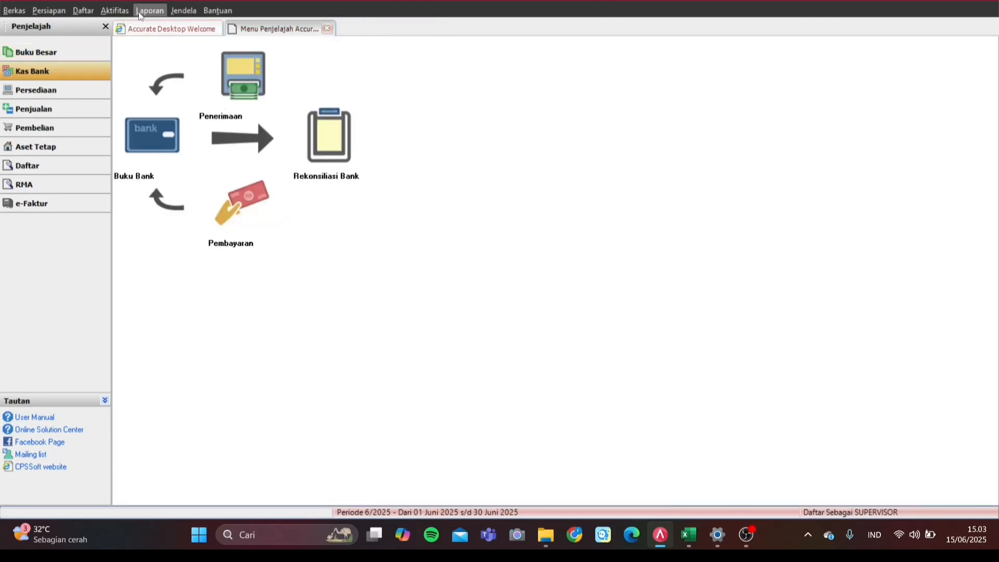
Step: Step back through journal vouchers 1012 and 1011 to the 1010 Adjustment entry and save it
left_click(95, 51)
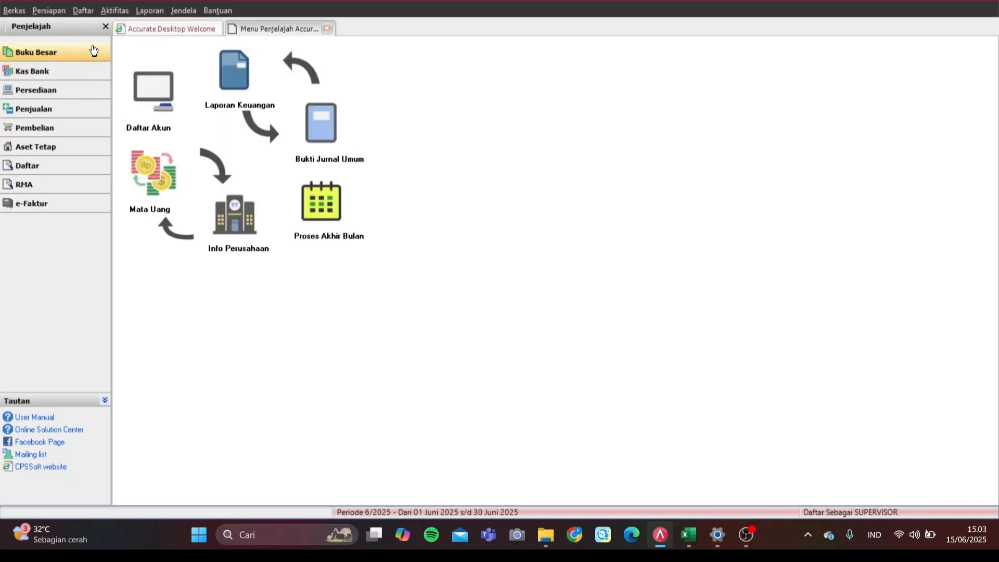
left_click(320, 135)
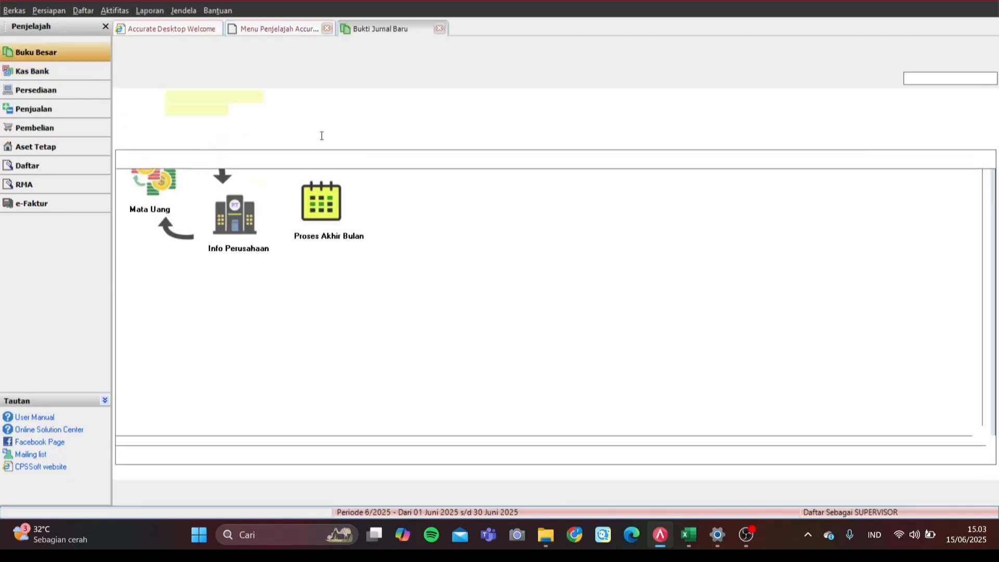
left_click(123, 45)
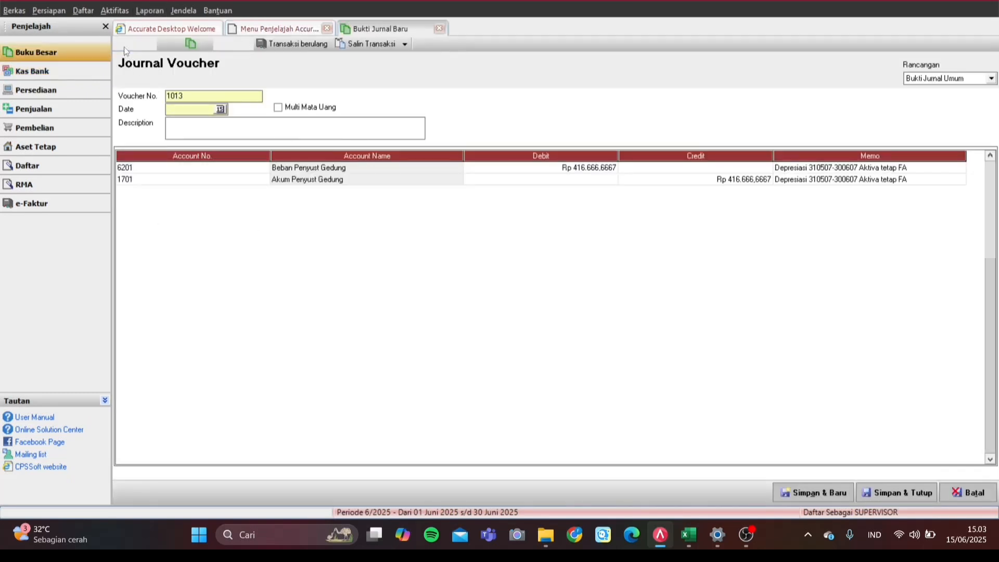
left_click(123, 44)
left_click(123, 45)
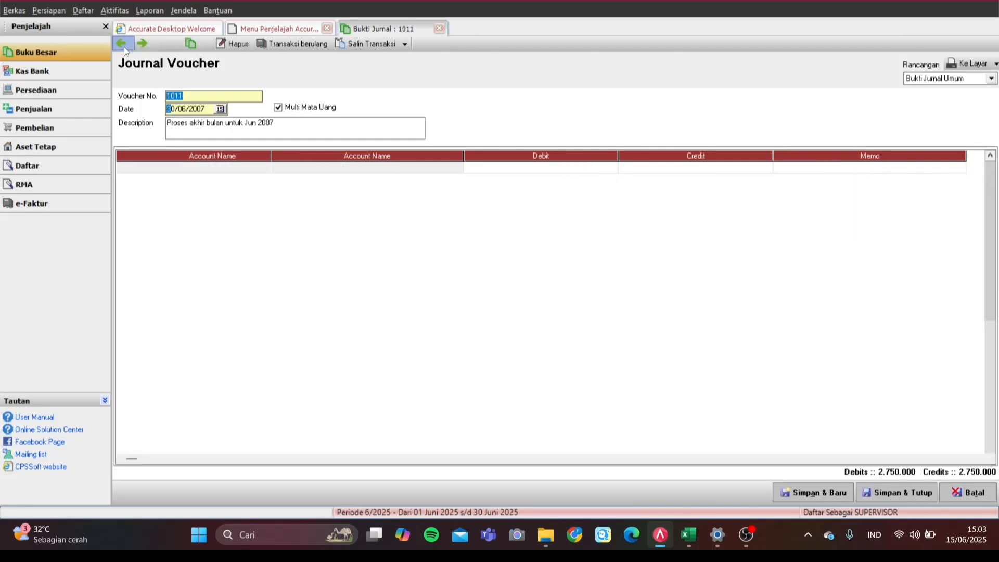
left_click(269, 299)
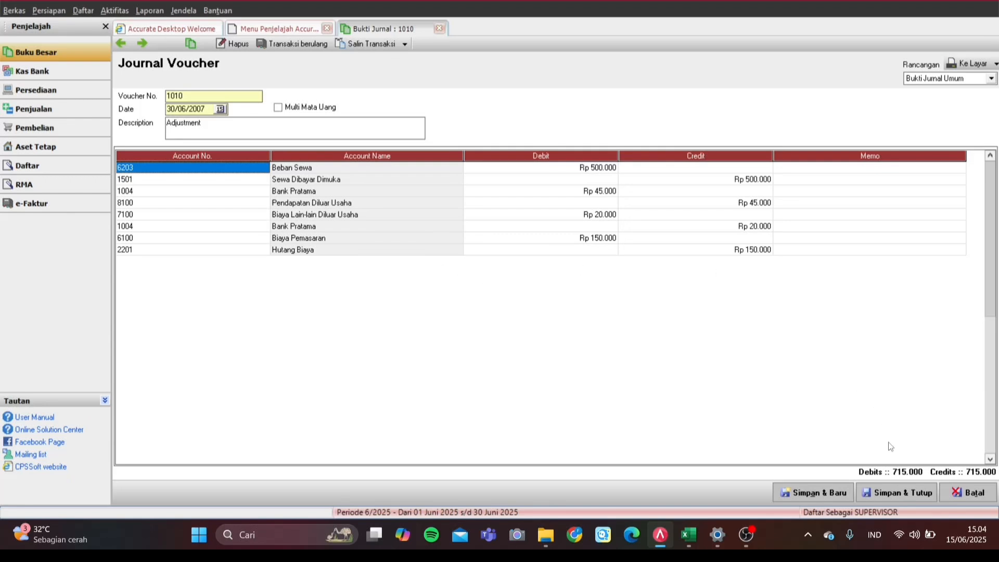
left_click(889, 494)
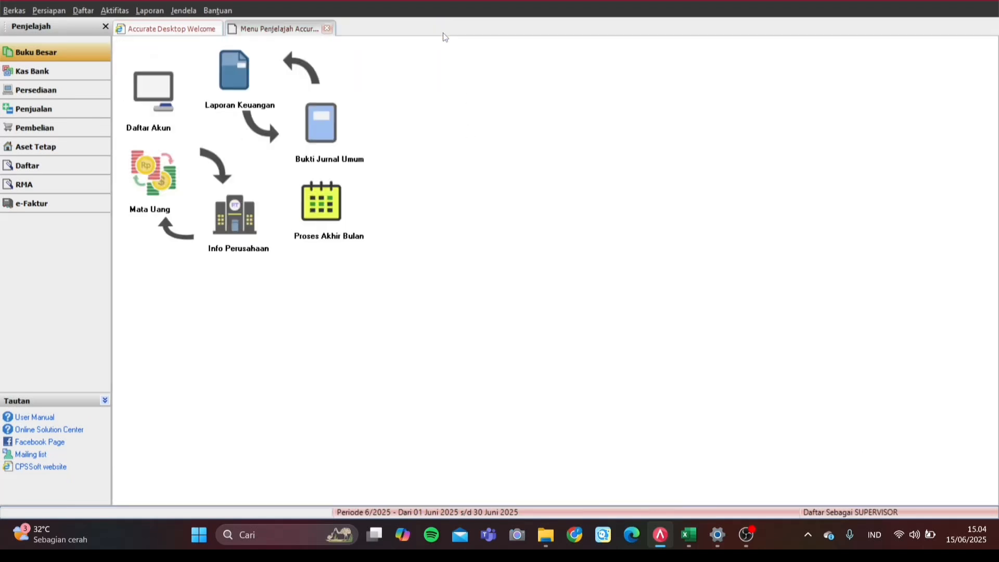